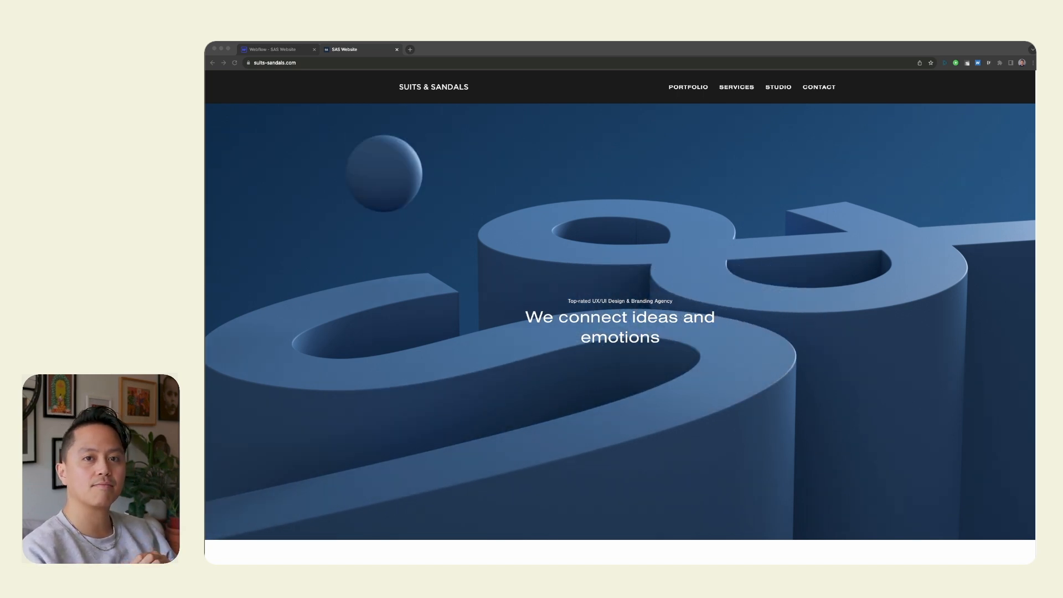
# Switch from the live site to the Webflow Designer and select the hero's section_home-header.
pyautogui.click(872, 426)
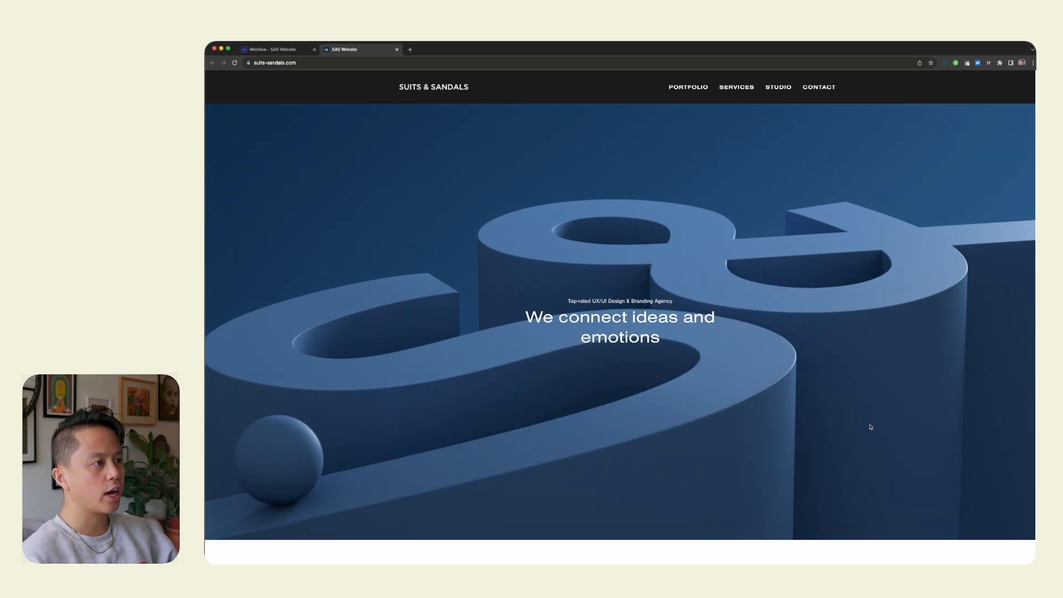
pyautogui.click(283, 48)
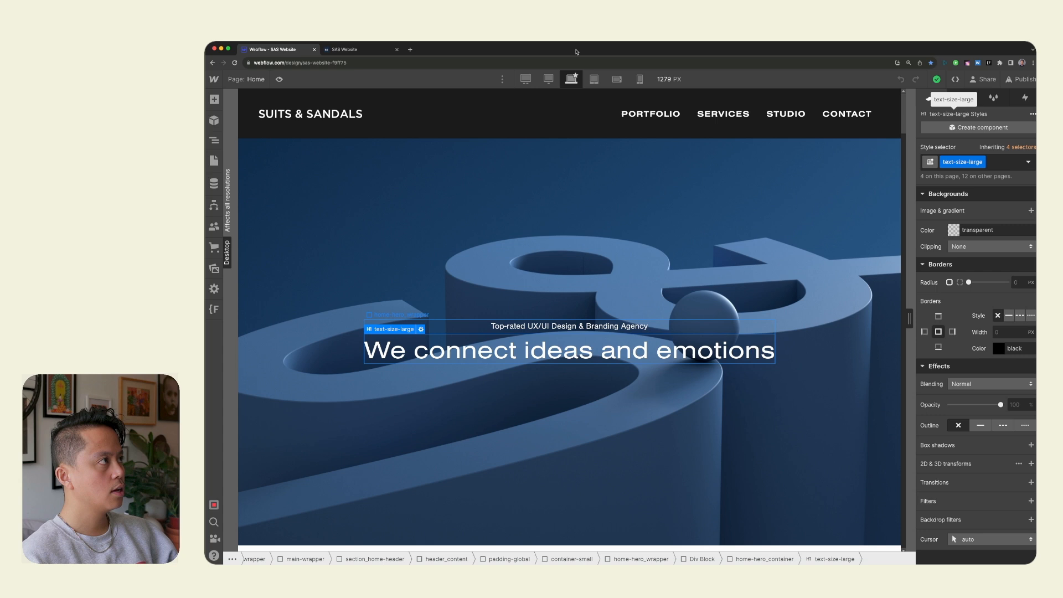
pyautogui.click(735, 237)
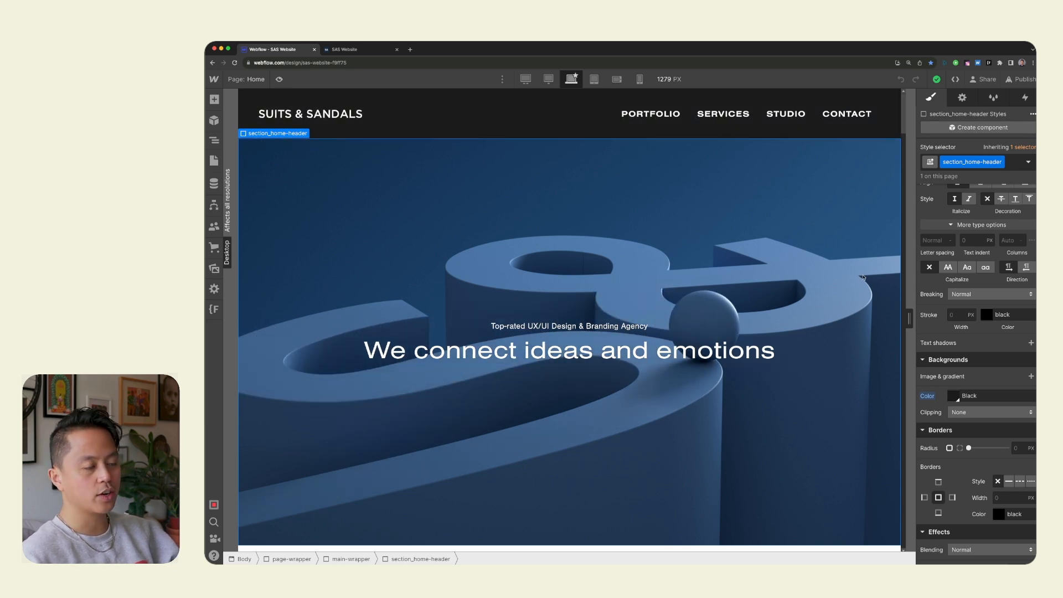
pyautogui.scroll(-8, 686, 291)
pyautogui.scroll(8, 686, 291)
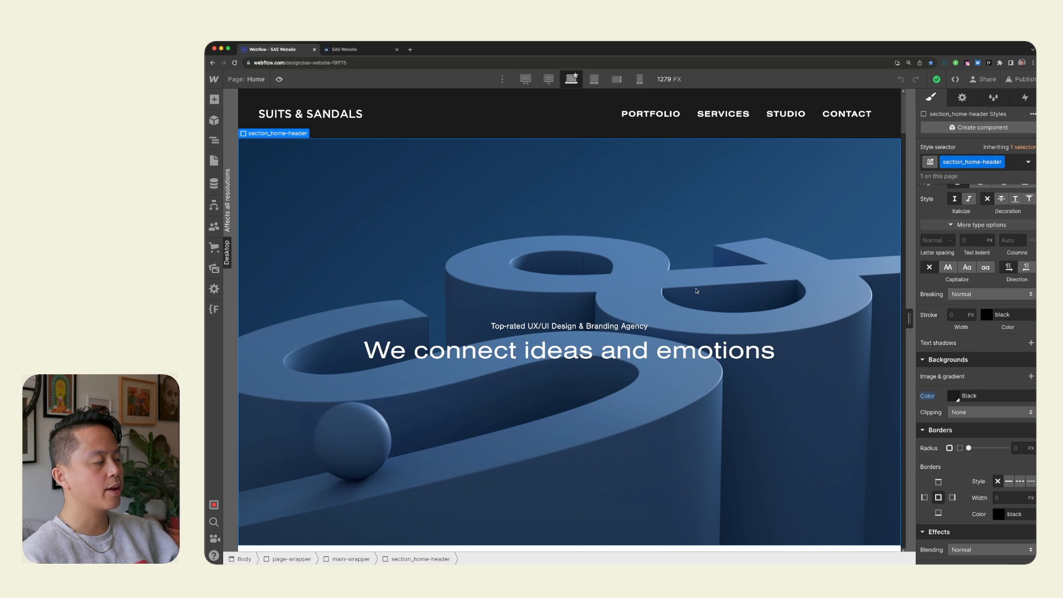
# Preview the home header at the tablet, mobile landscape and mobile portrait breakpoints.
pyautogui.click(595, 79)
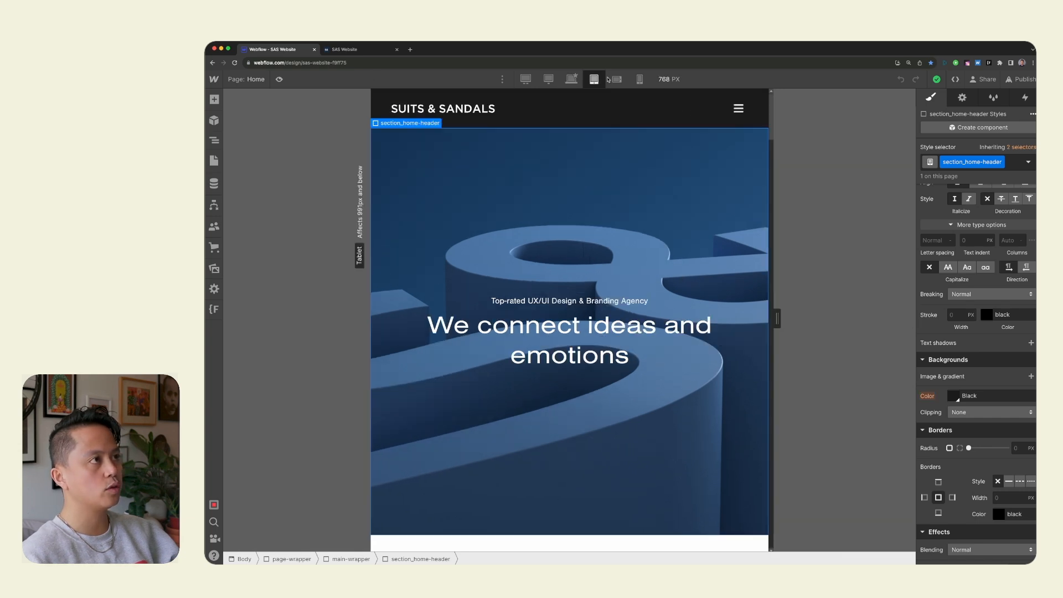
pyautogui.click(617, 79)
pyautogui.click(637, 80)
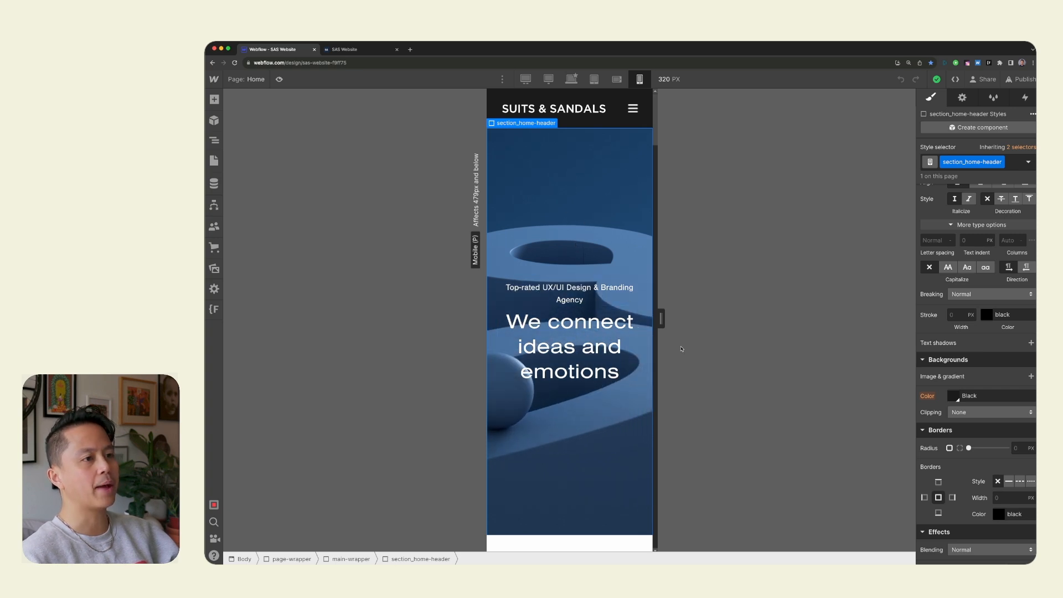
# Try 4rem of left and right padding on section_home-header at mobile portrait, and undo both changes.
pyautogui.scroll(6, 976, 300)
pyautogui.scroll(3, 976, 300)
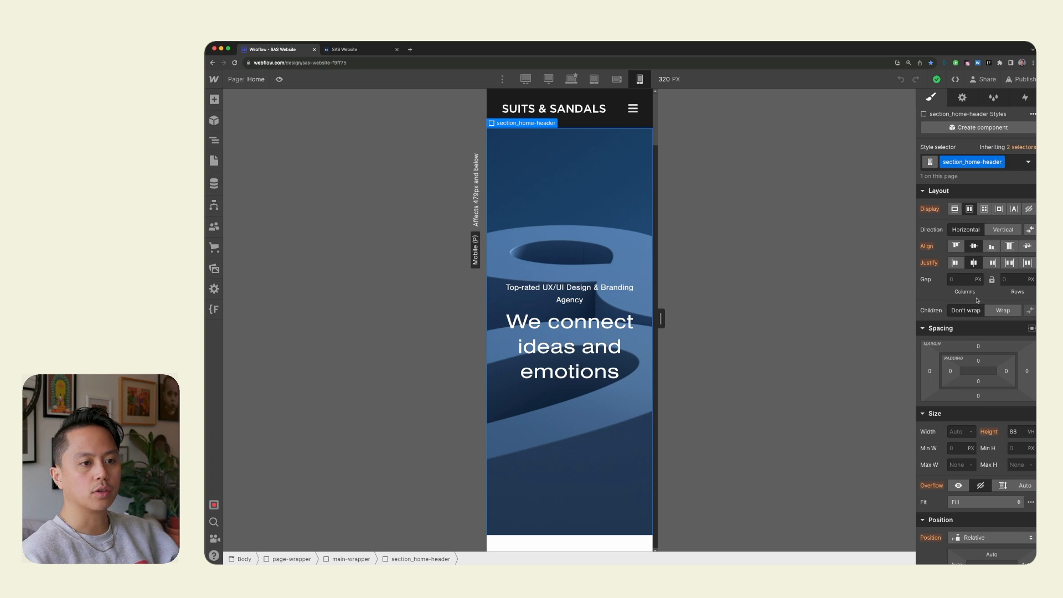
pyautogui.click(951, 372)
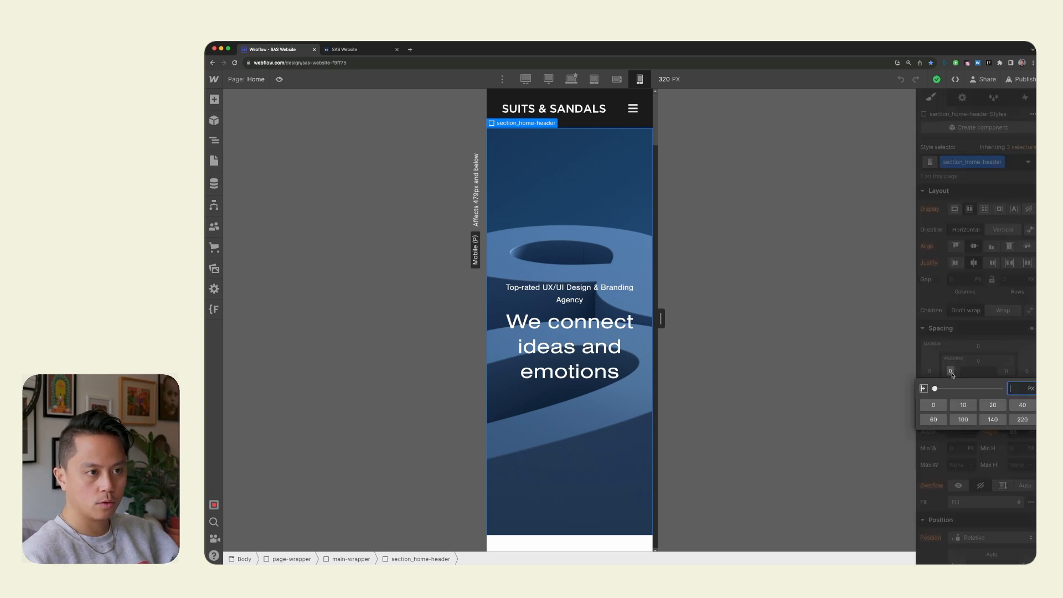
pyautogui.write('4rem')
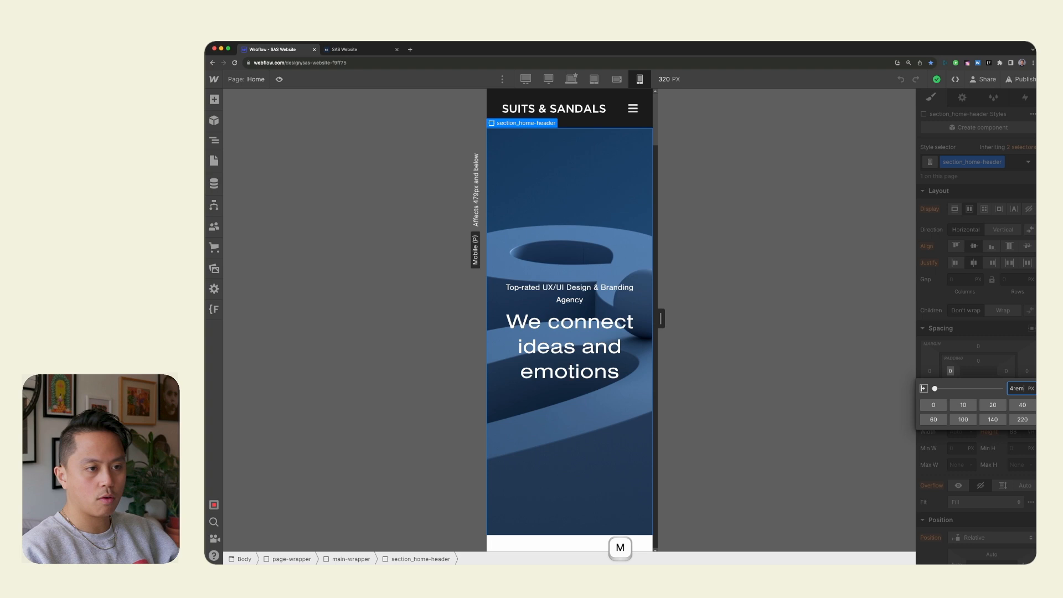
pyautogui.press('Return')
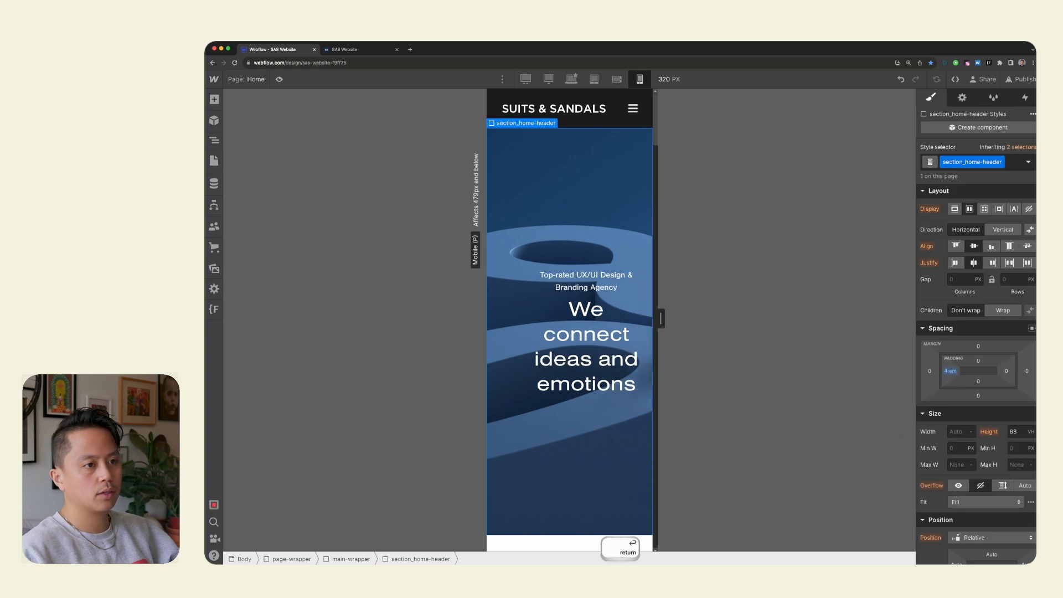
pyautogui.click(1007, 371)
pyautogui.write('4rem')
pyautogui.press('Return')
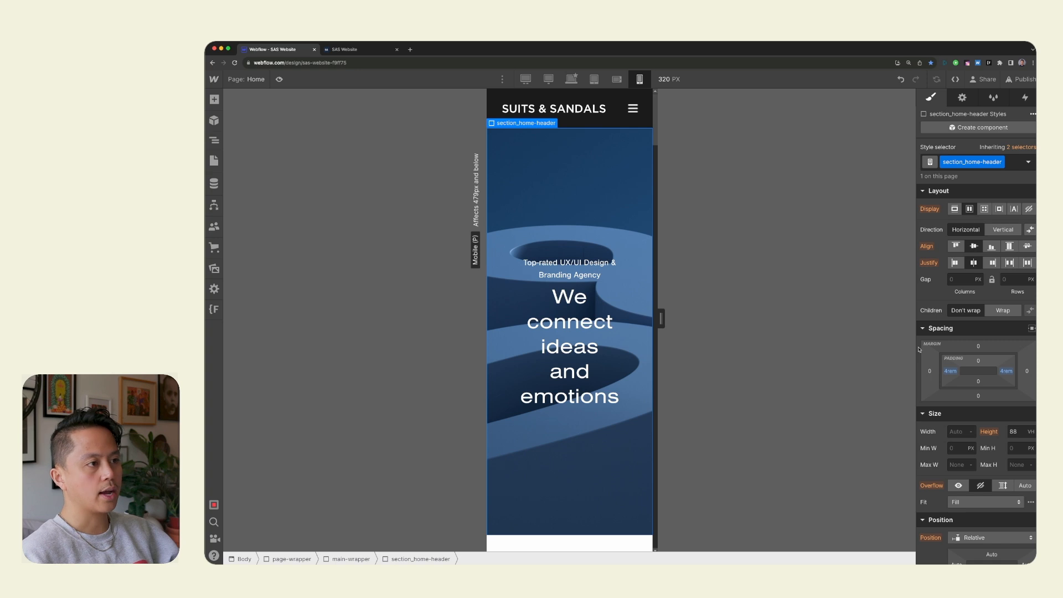
pyautogui.press('super+z')
pyautogui.press('super+z')
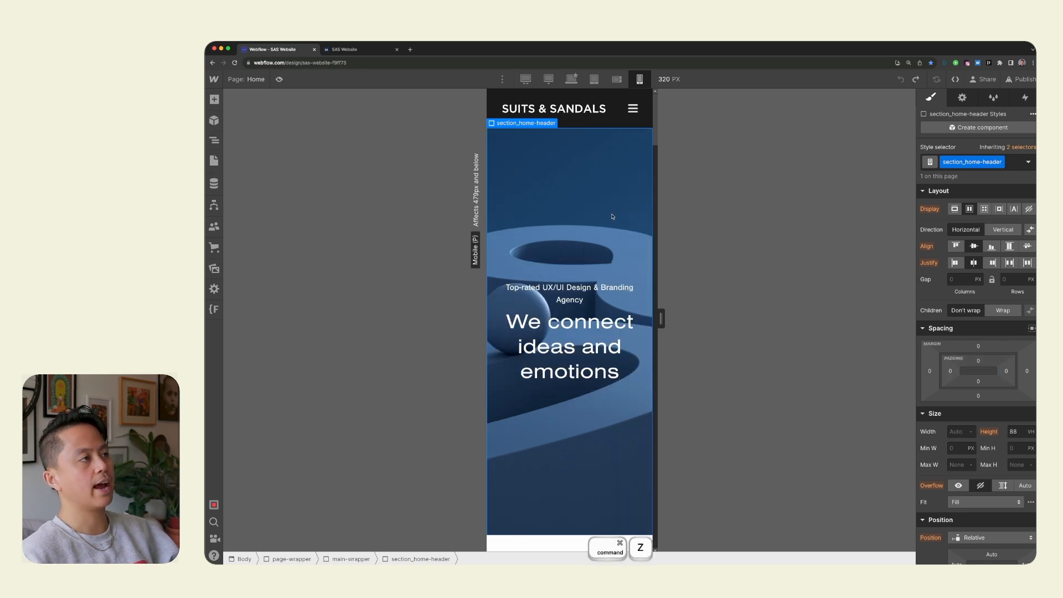
# Compare the header across the tablet, desktop and mobile breakpoints, and review the mobile portrait page down to Featured Work.
pyautogui.click(592, 80)
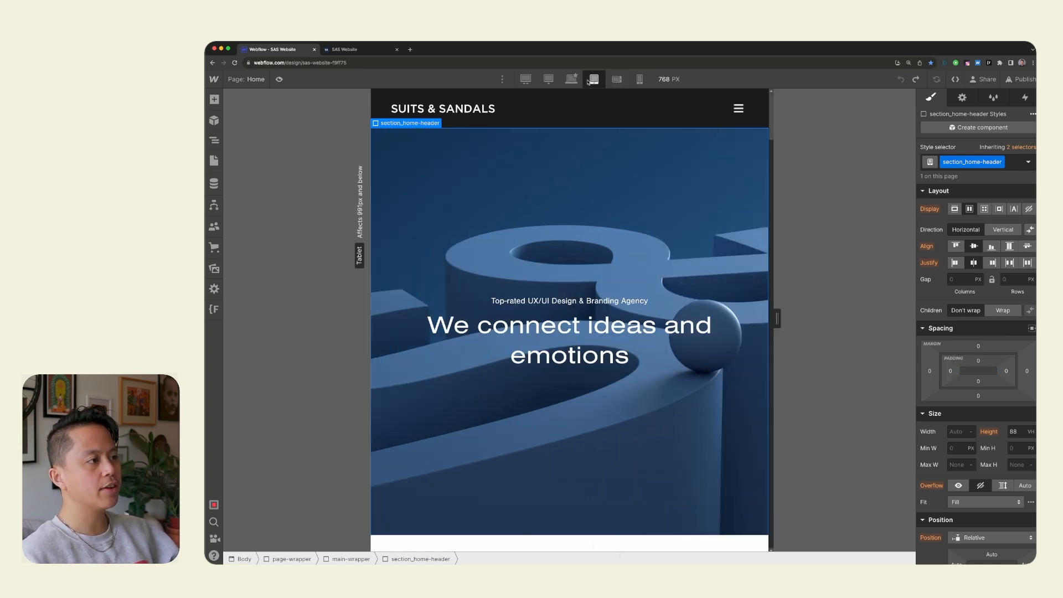
pyautogui.click(572, 79)
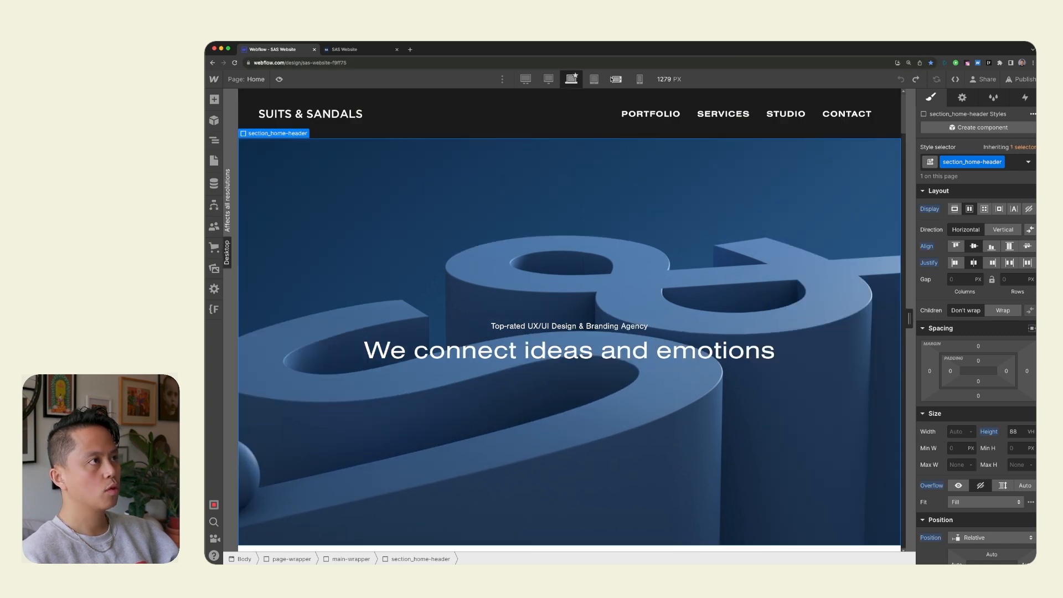
pyautogui.click(615, 79)
pyautogui.click(640, 79)
pyautogui.scroll(-5, 637, 278)
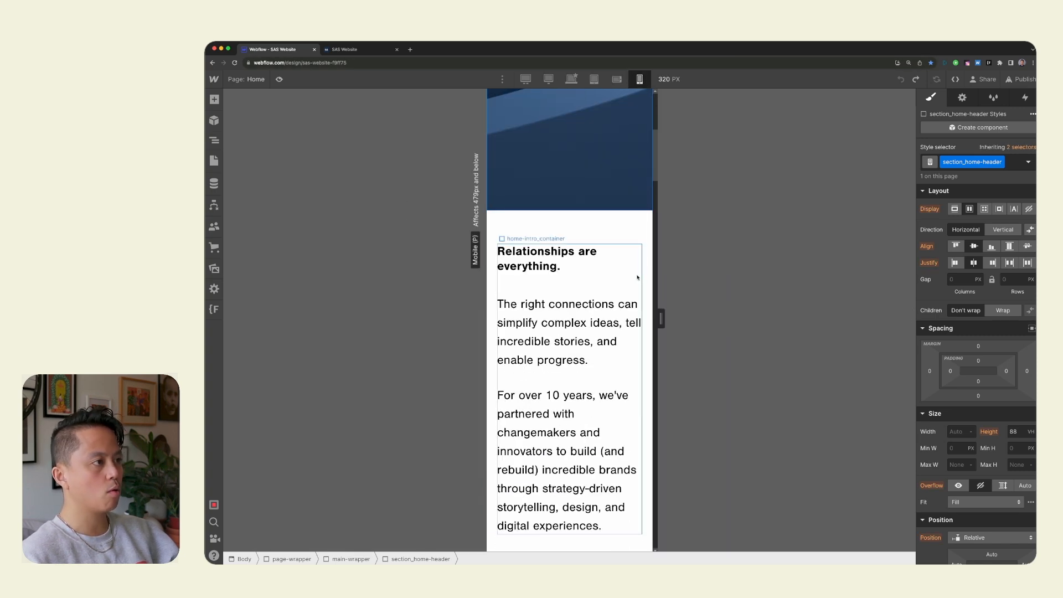
pyautogui.scroll(-5, 638, 278)
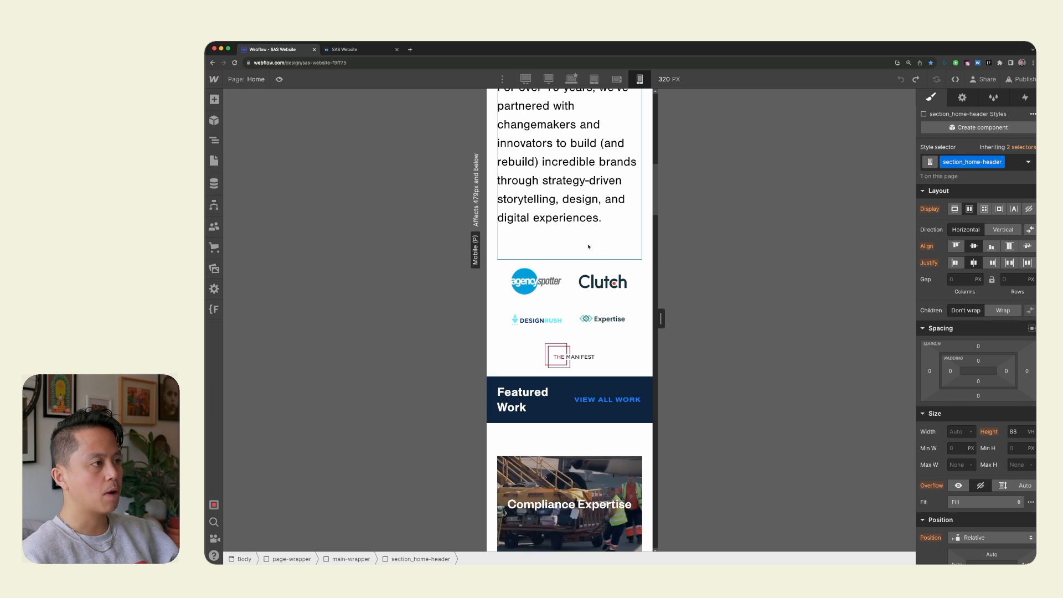
# Widen the mobile portrait canvas to about 398 px and select the padding-section-large block around the intro text.
pyautogui.moveTo(661, 318)
pyautogui.mouseDown()
pyautogui.moveTo(793, 324)
pyautogui.moveTo(681, 319)
pyautogui.mouseUp()
pyautogui.scroll(5, 638, 292)
pyautogui.click(619, 279)
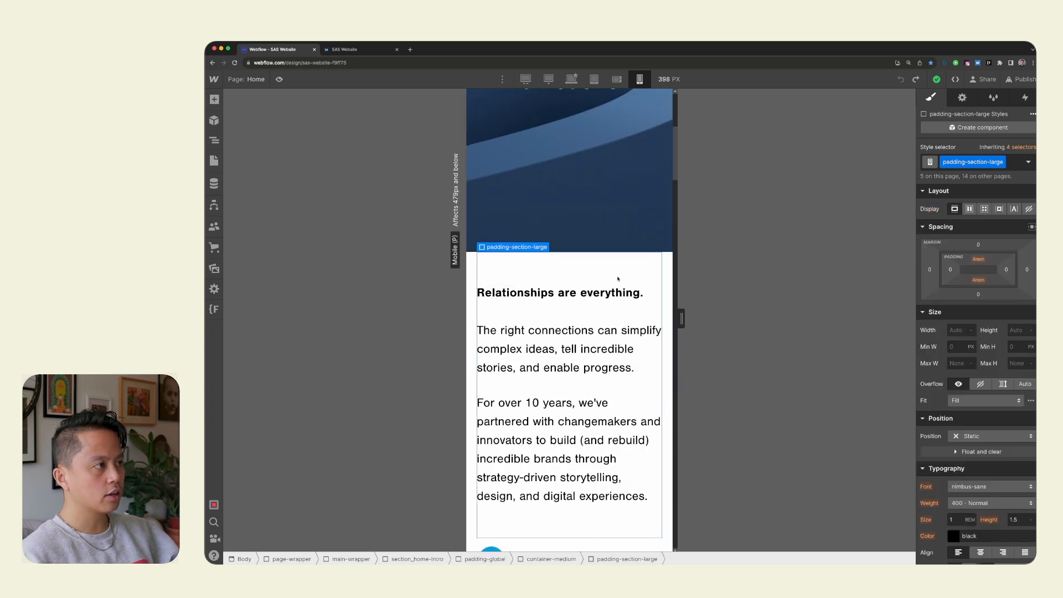
# Try justifying the home-recognition_container logos to the start, and set them back to center.
pyautogui.scroll(-1, 609, 319)
pyautogui.scroll(-3, 612, 318)
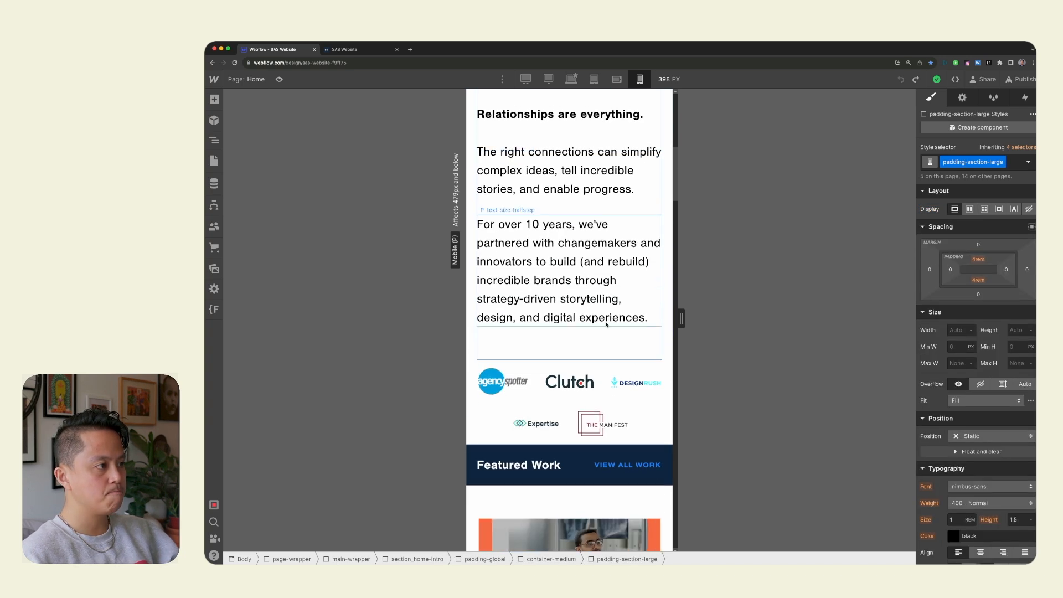
pyautogui.click(629, 413)
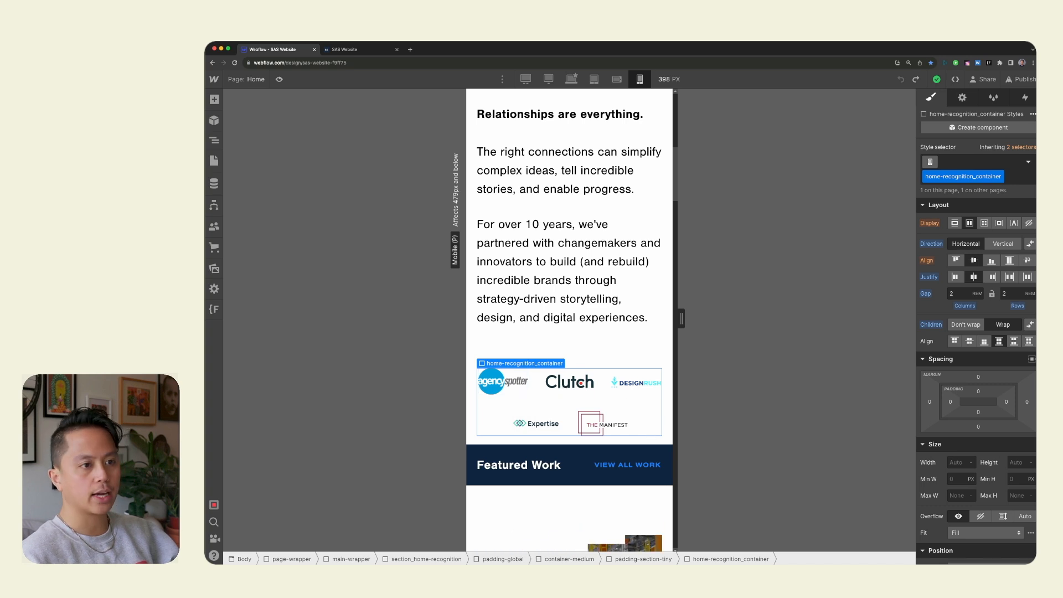
pyautogui.click(960, 278)
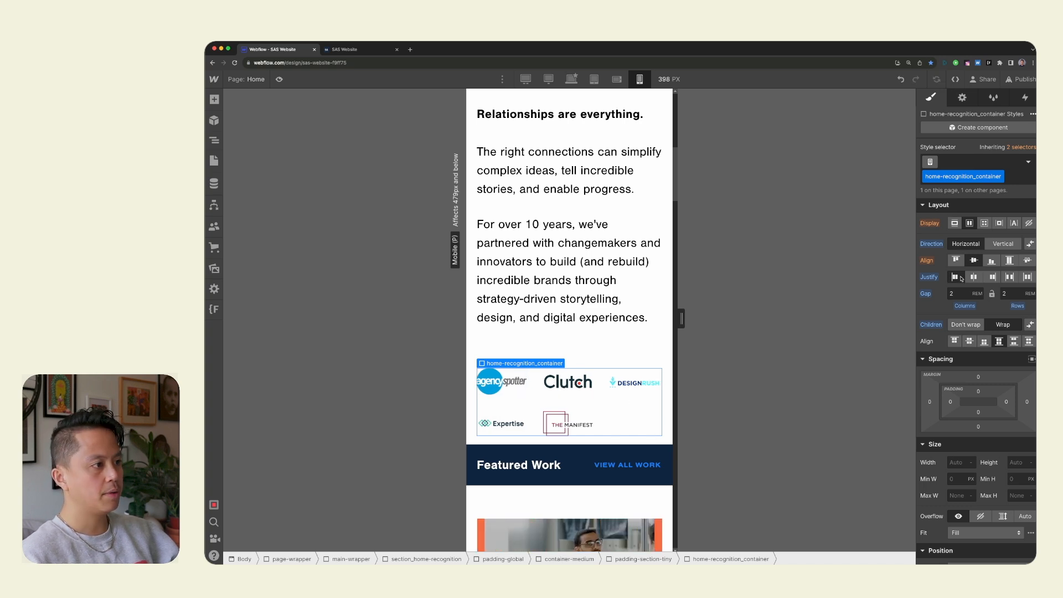
pyautogui.click(972, 278)
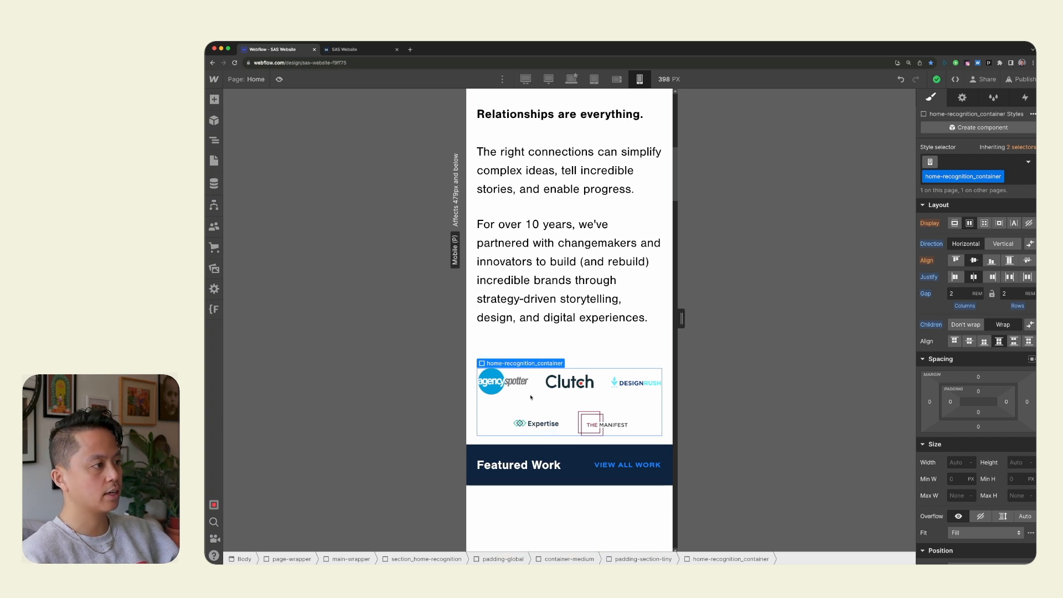
# Select the background-video_embed inside the Vault Health video container in the Featured Work section.
pyautogui.click(572, 340)
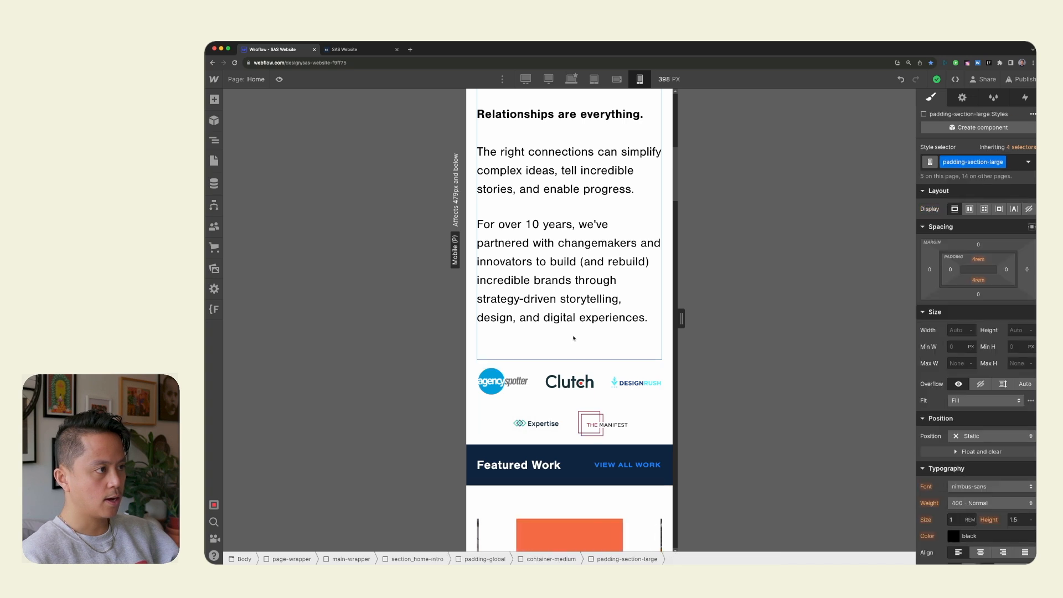
pyautogui.scroll(-3, 544, 340)
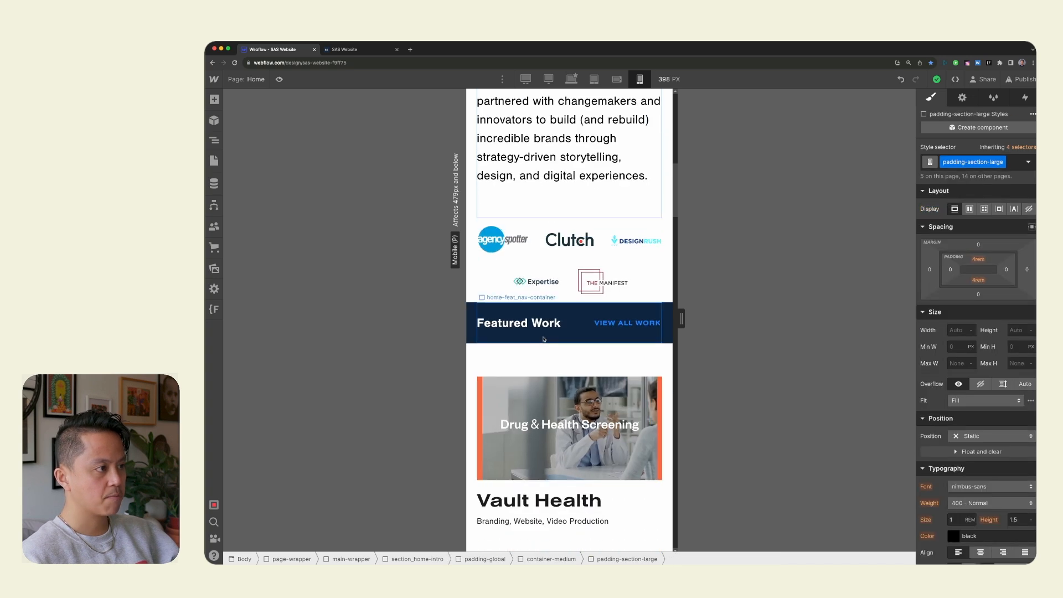
pyautogui.scroll(-2, 642, 355)
pyautogui.click(637, 357)
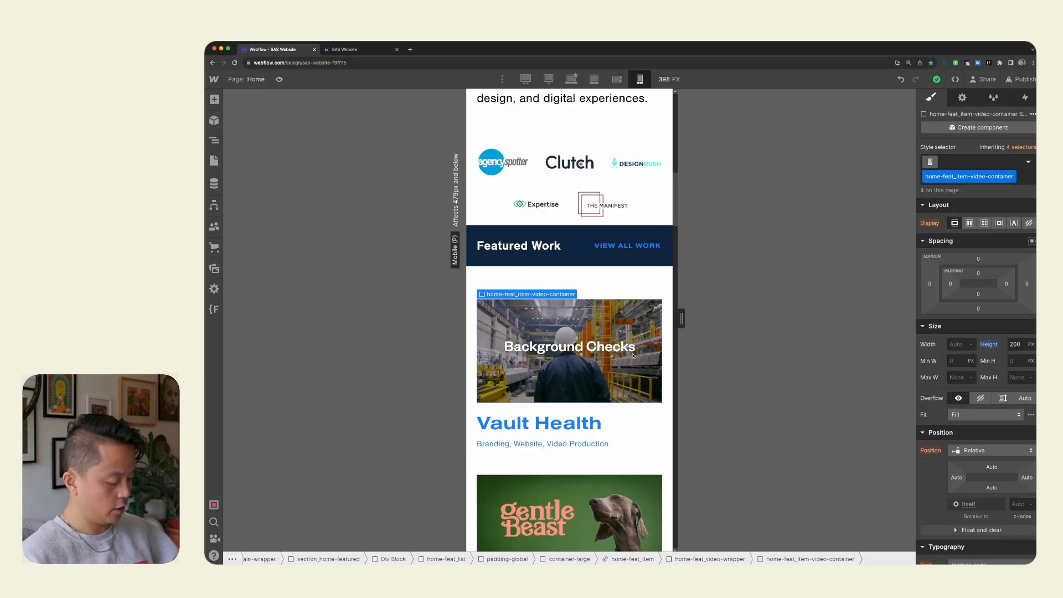
pyautogui.press('z')
pyautogui.scroll(-1, 317, 459)
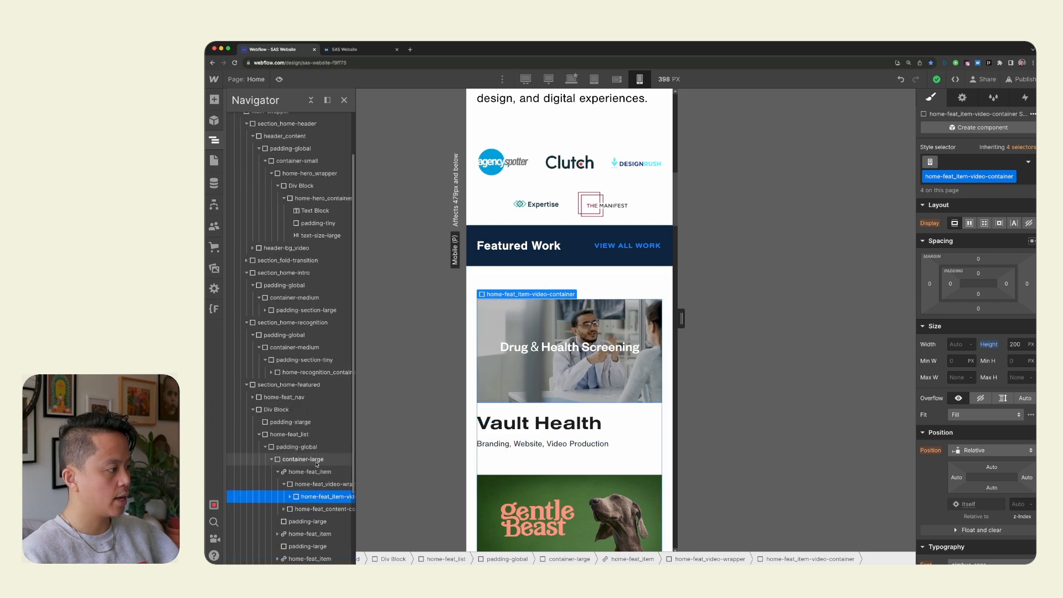
pyautogui.click(291, 496)
pyautogui.scroll(-1, 323, 489)
pyautogui.click(324, 488)
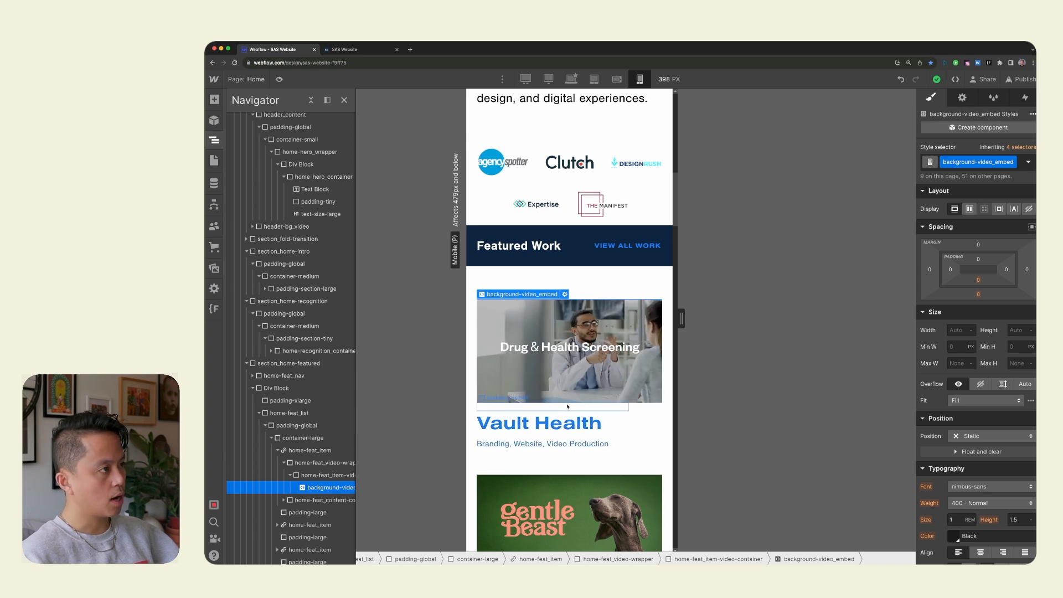
# Inspect the Vault Health background video's embed code from its element settings, and close the code editor without changes.
pyautogui.scroll(-5, 571, 413)
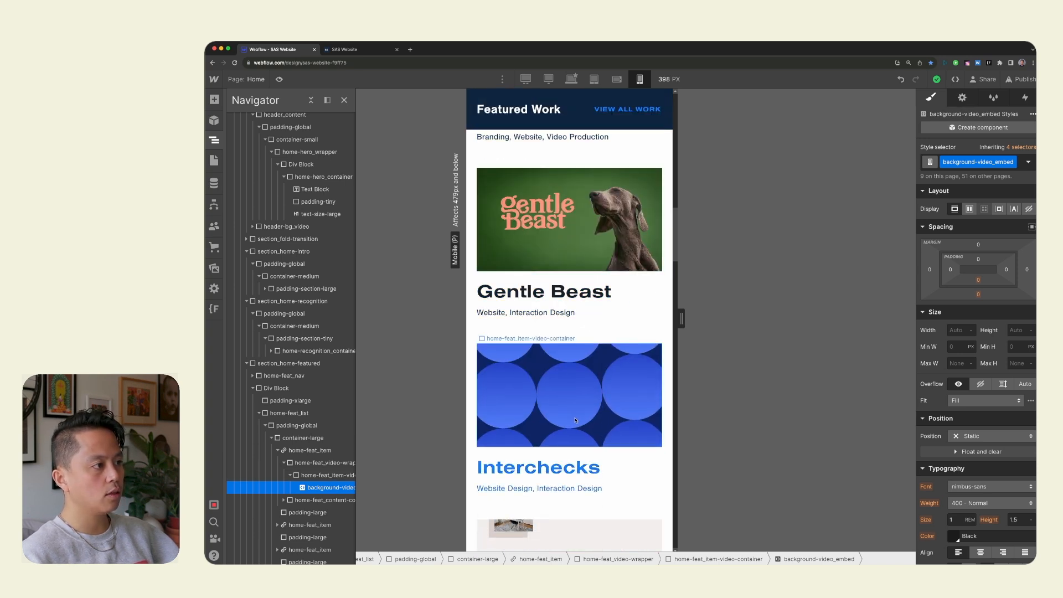
pyautogui.click(964, 98)
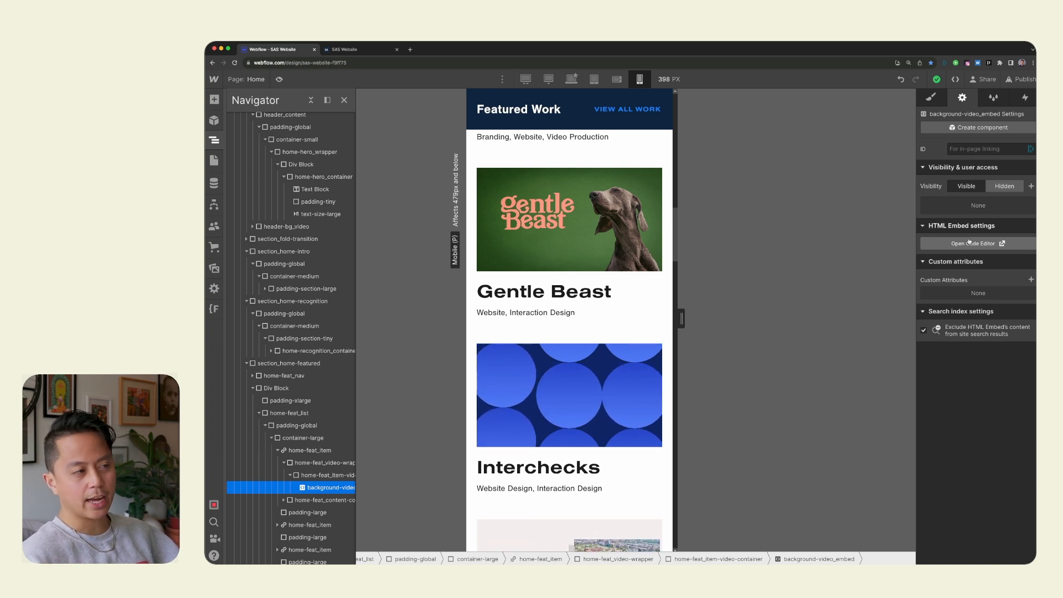
pyautogui.scroll(7, 591, 273)
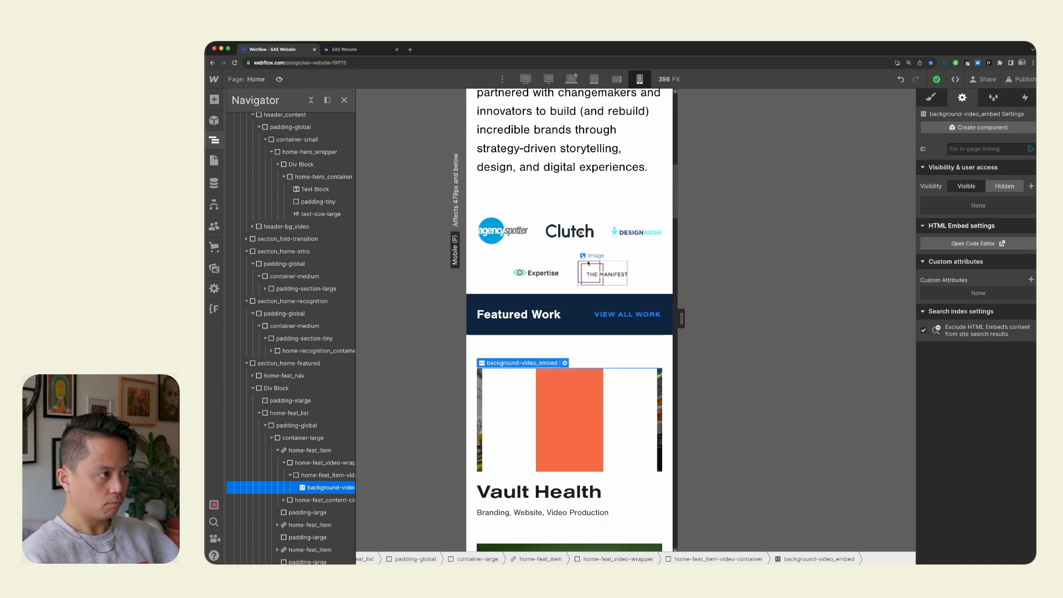
pyautogui.click(989, 249)
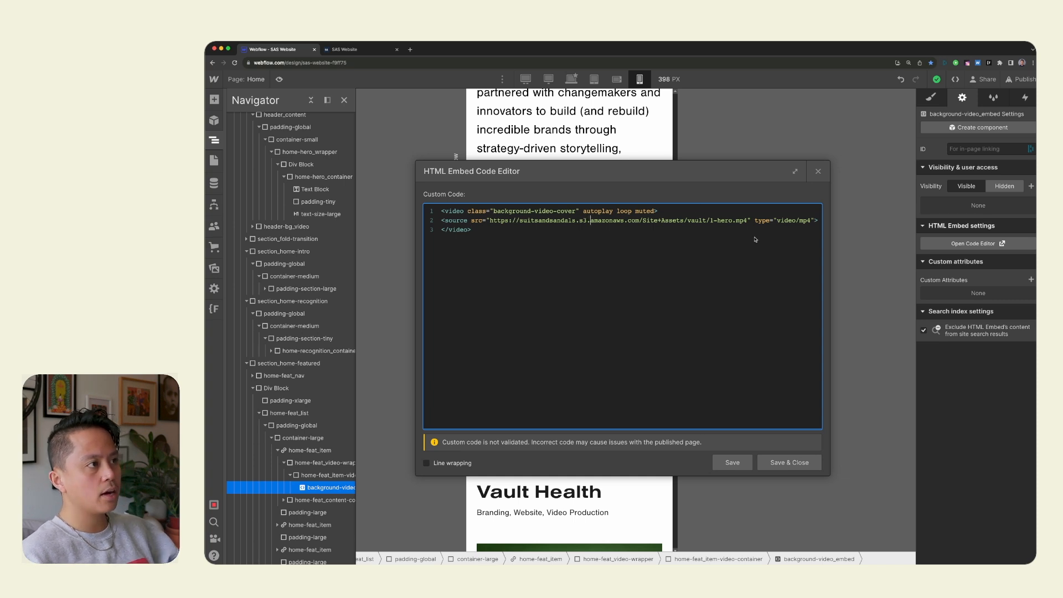
pyautogui.click(819, 171)
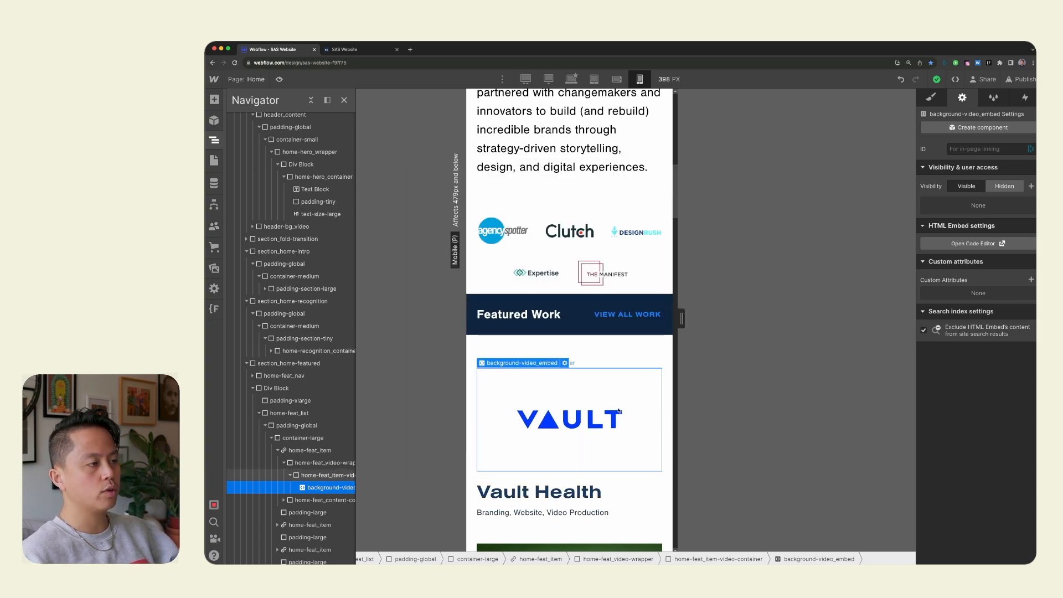
# Search the web for "plays inline video" in a new tab and open the "Play videos in-line on iOS" help article.
pyautogui.scroll(-3, 550, 278)
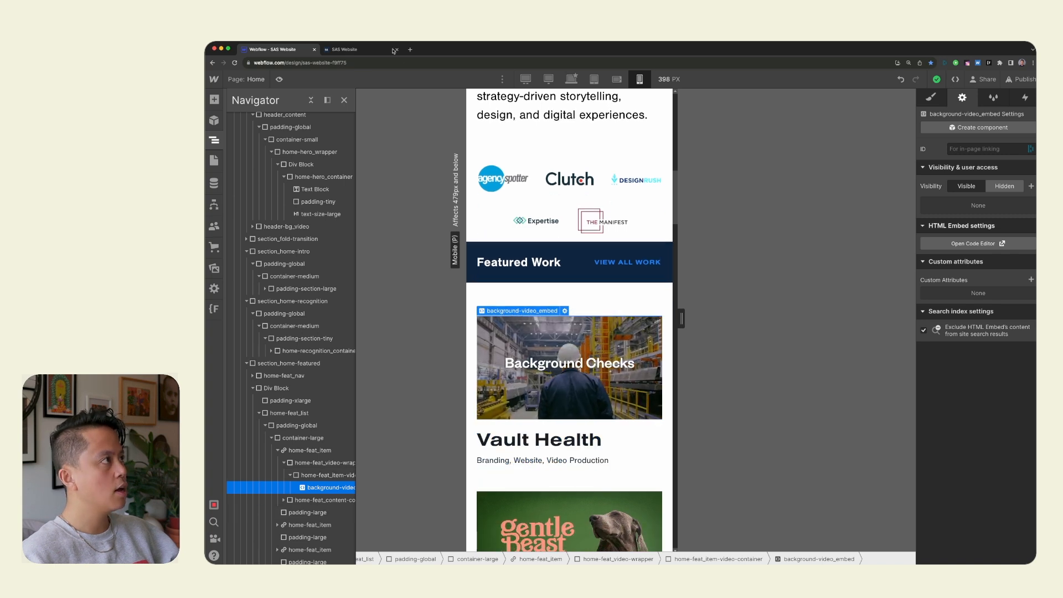
pyautogui.click(410, 50)
pyautogui.write('plays in')
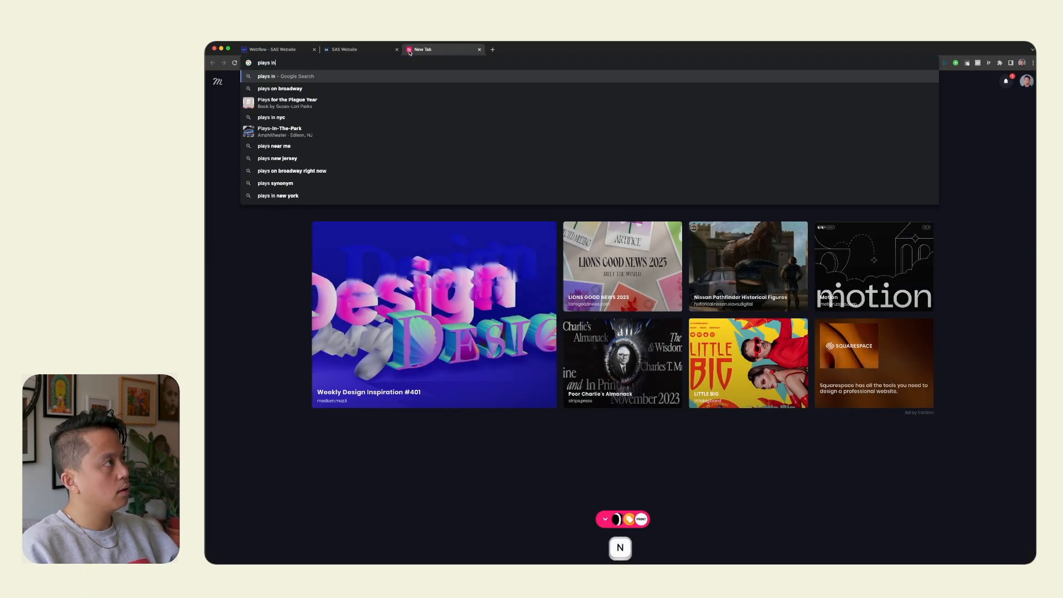
pyautogui.write('line video')
pyautogui.press('Return')
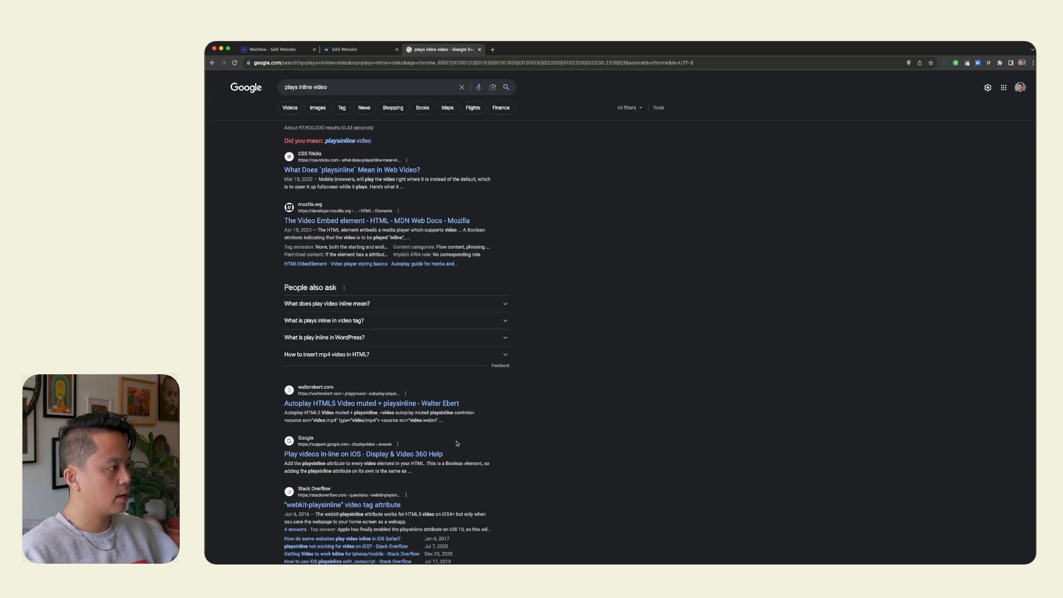
pyautogui.click(433, 457)
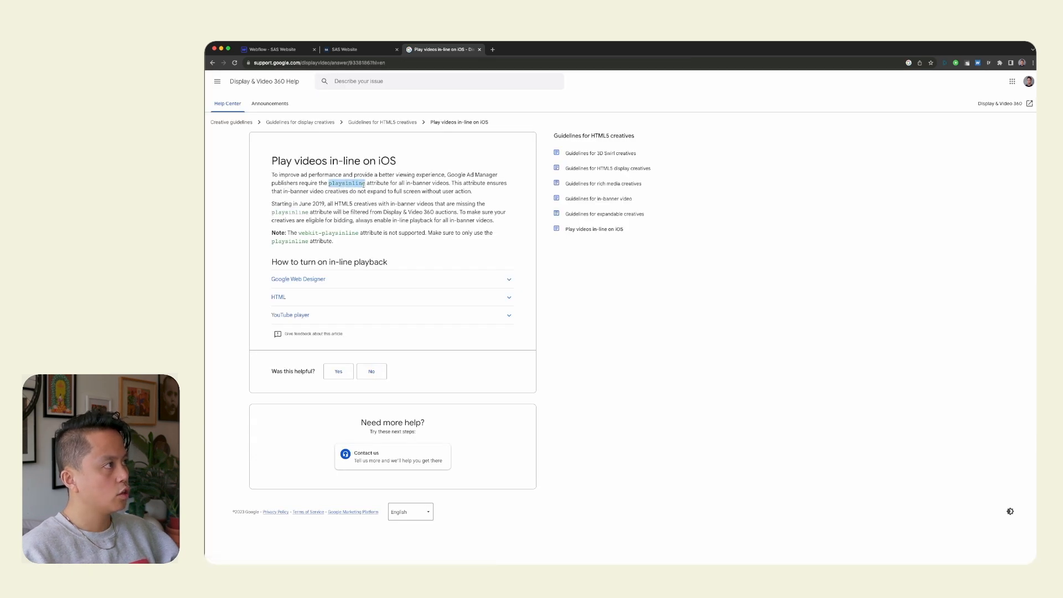
# Add the playsinline attribute to the Vault Health video's embed code, save it, and copy the attribute for reuse.
pyautogui.hotkey('ctrl', 'shift', 'Tab')
pyautogui.hotkey('ctrl', 'shift', 'Tab')
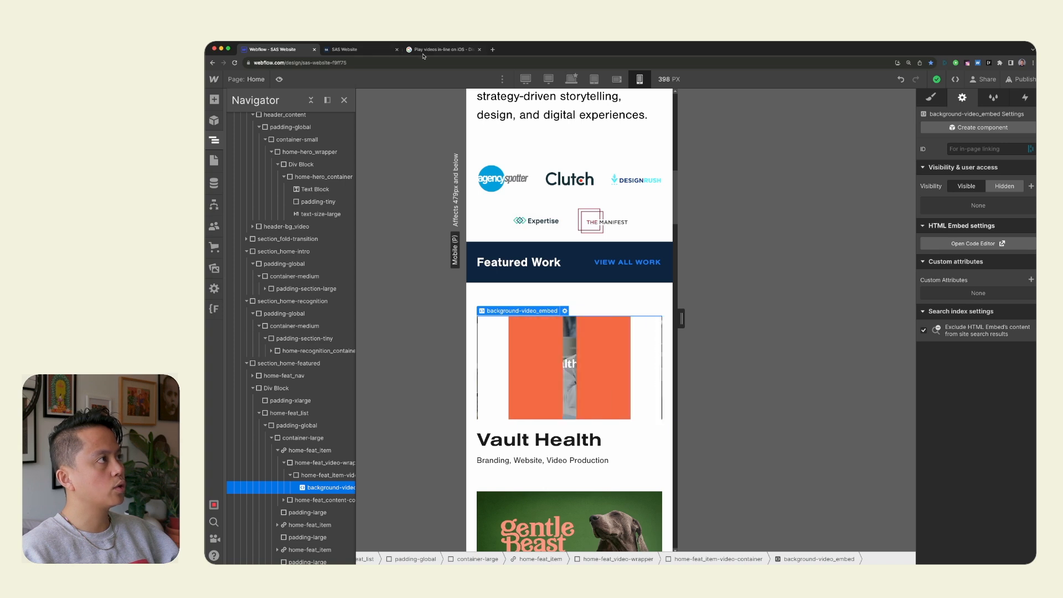
pyautogui.click(991, 245)
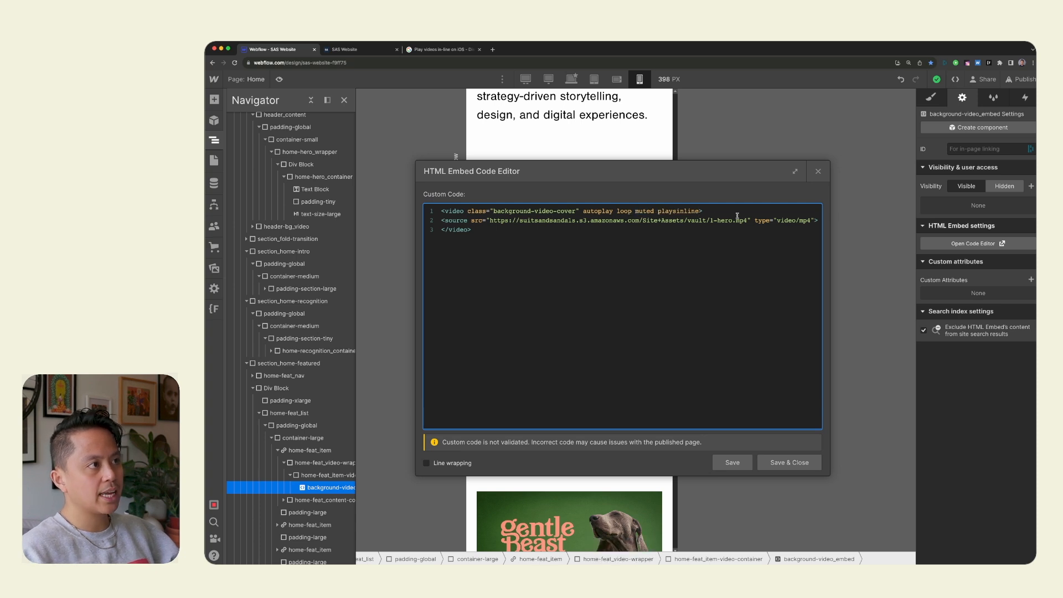
pyautogui.click(790, 462)
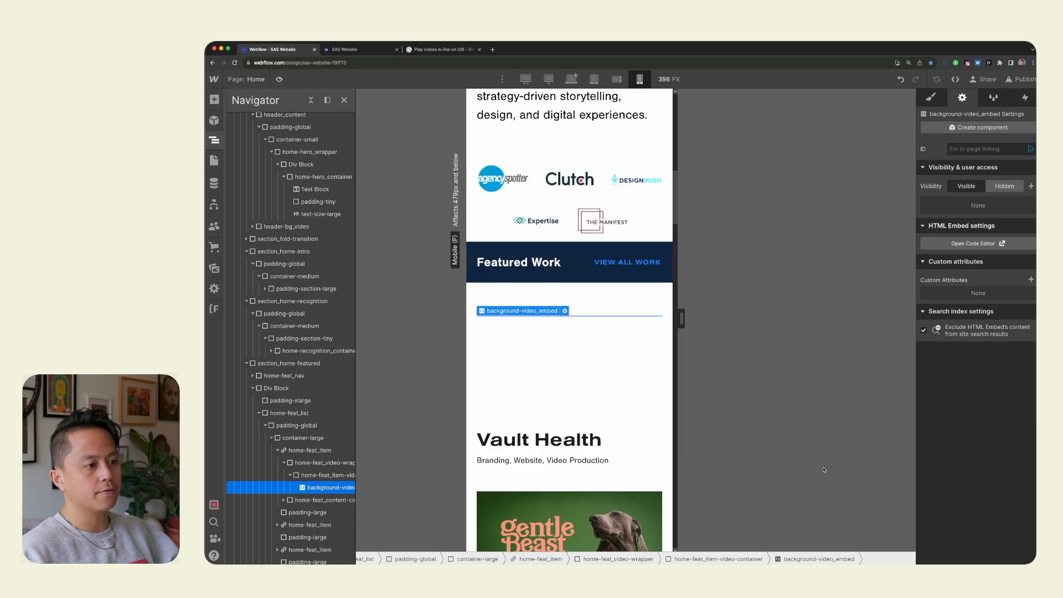
pyautogui.doubleClick(563, 386)
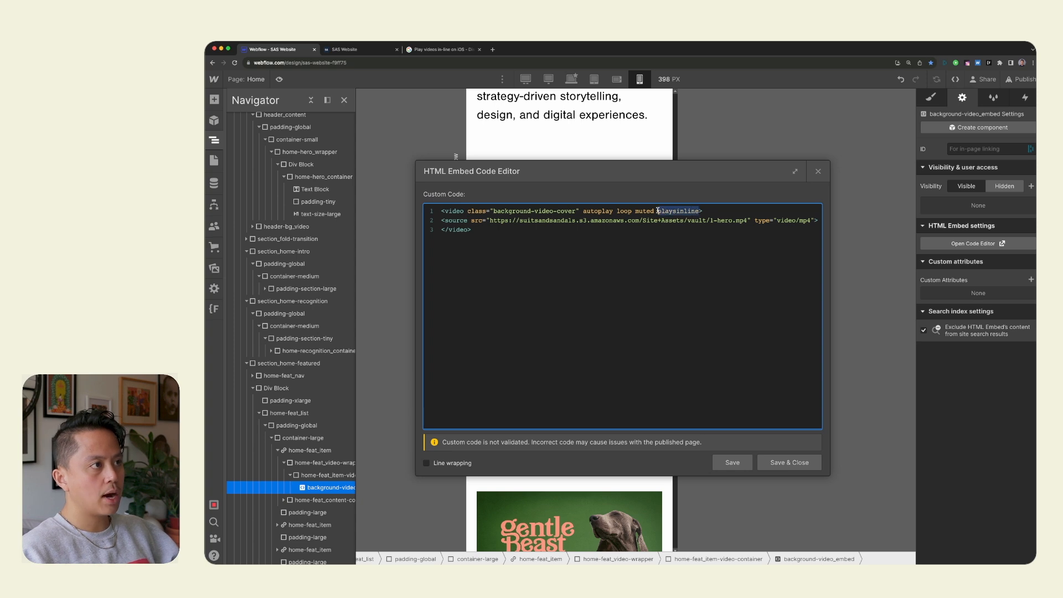
pyautogui.click(814, 462)
# Check the Gentle Beast item's header image settings and close them without changes.
pyautogui.click(579, 381)
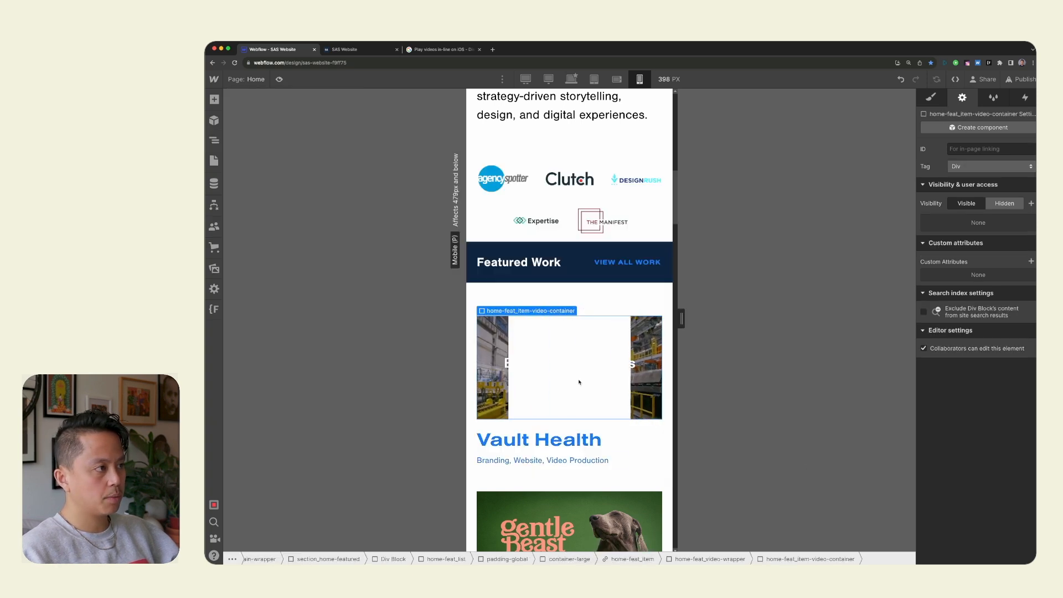
pyautogui.scroll(-2, 574, 387)
pyautogui.doubleClick(574, 386)
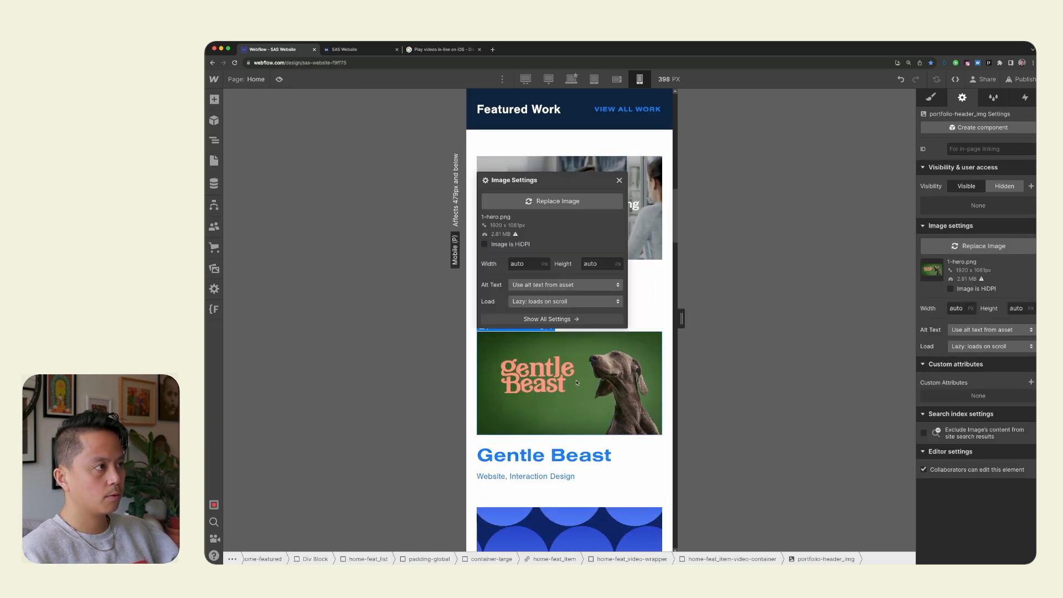
pyautogui.click(621, 180)
# Select the Interchecks background-video_embed and add playsinline after muted in its video tag, saving the embed code.
pyautogui.scroll(-5, 575, 380)
pyautogui.click(565, 246)
pyautogui.press('z')
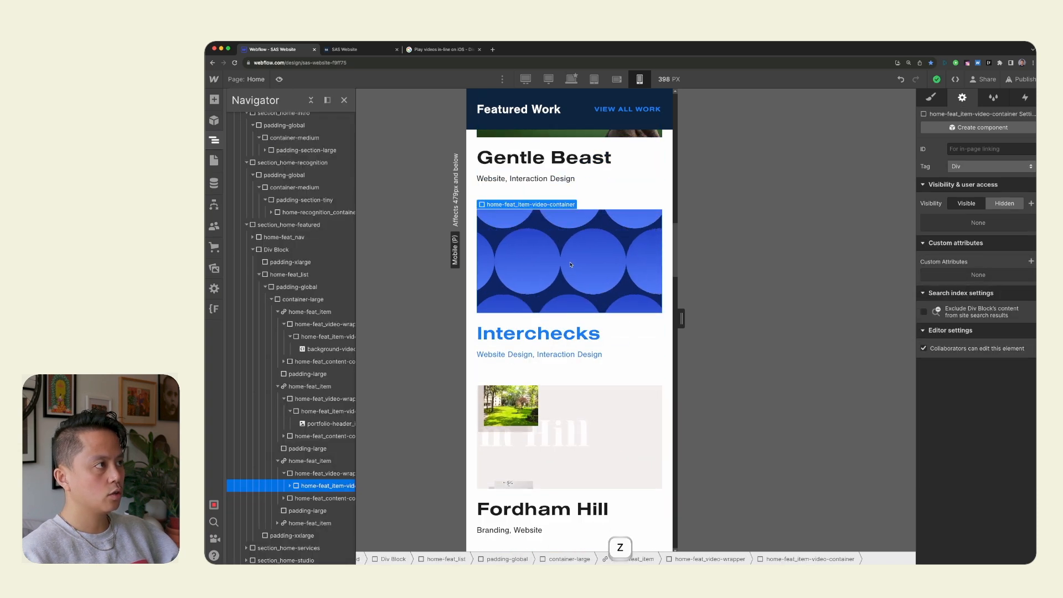
pyautogui.click(290, 485)
pyautogui.click(331, 498)
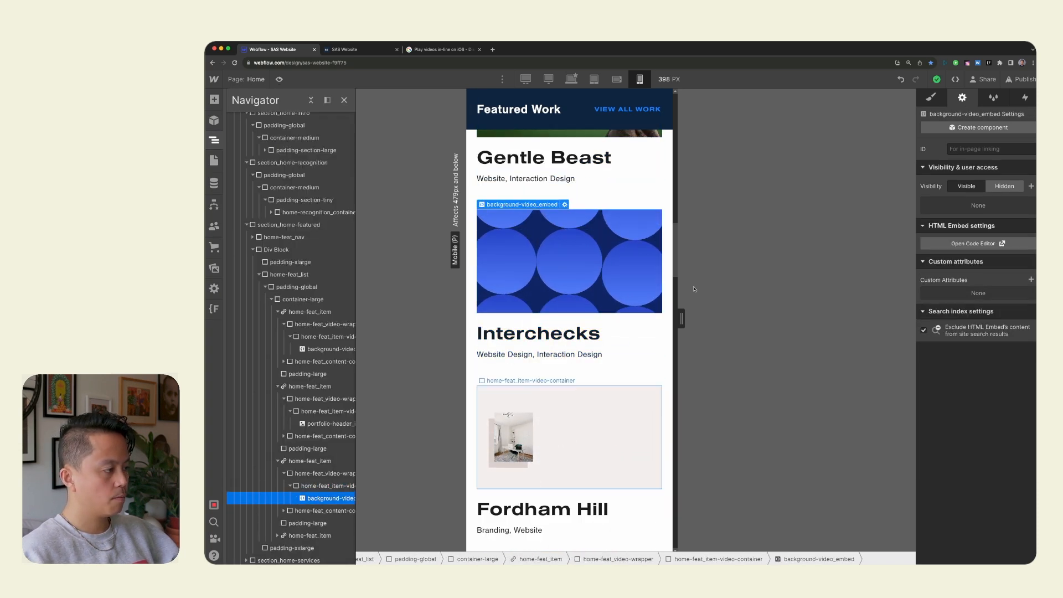
pyautogui.click(976, 244)
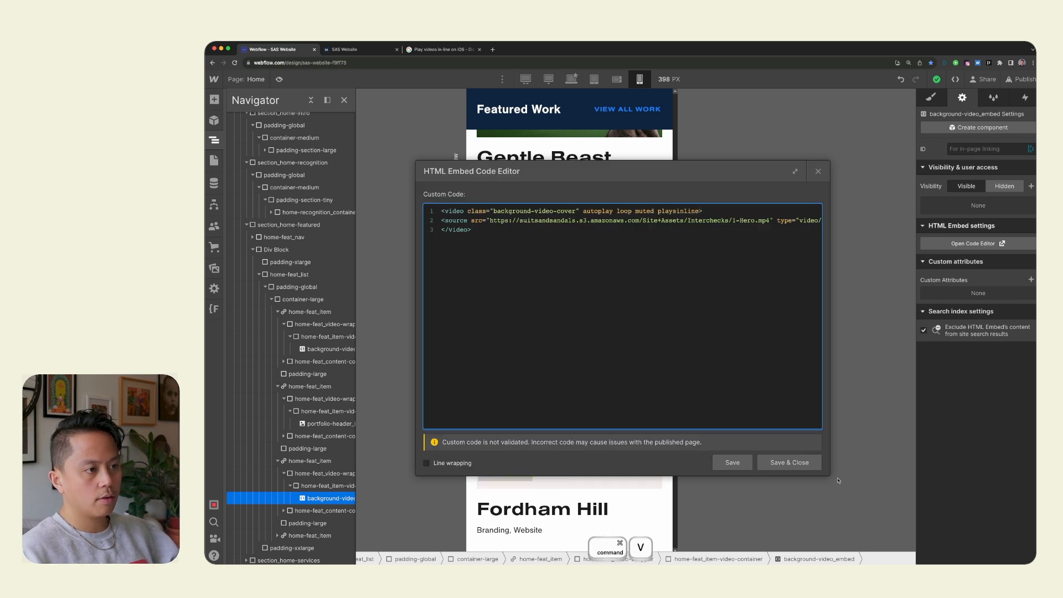
pyautogui.click(802, 466)
# Select the Fordham Hill background-video_embed and add playsinline after muted in its video tag, saving the embed code.
pyautogui.click(563, 422)
pyautogui.scroll(-5, 563, 419)
pyautogui.scroll(2, 571, 377)
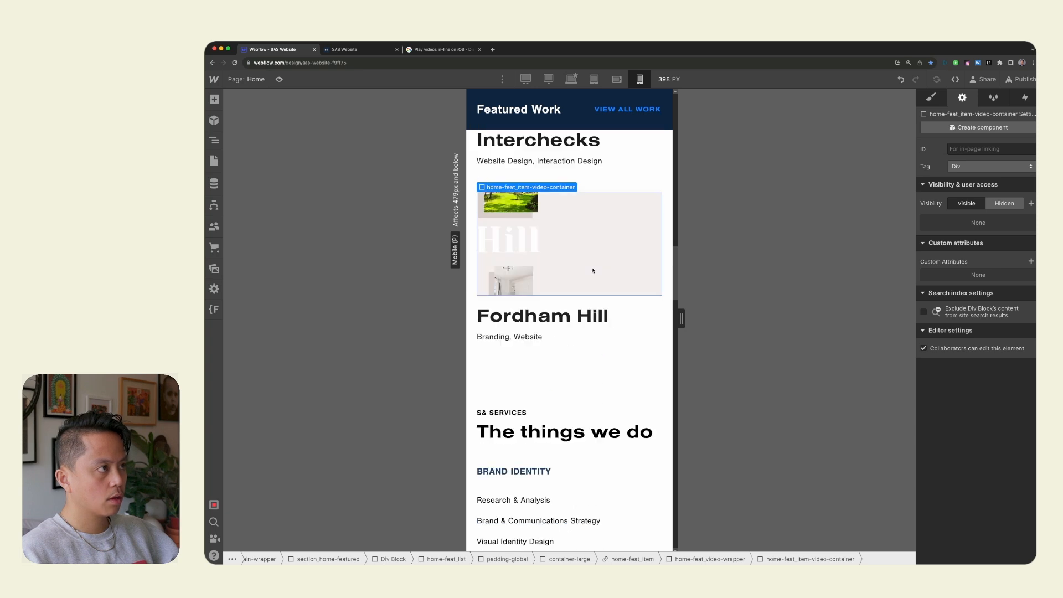
pyautogui.scroll(4, 592, 271)
pyautogui.press('z')
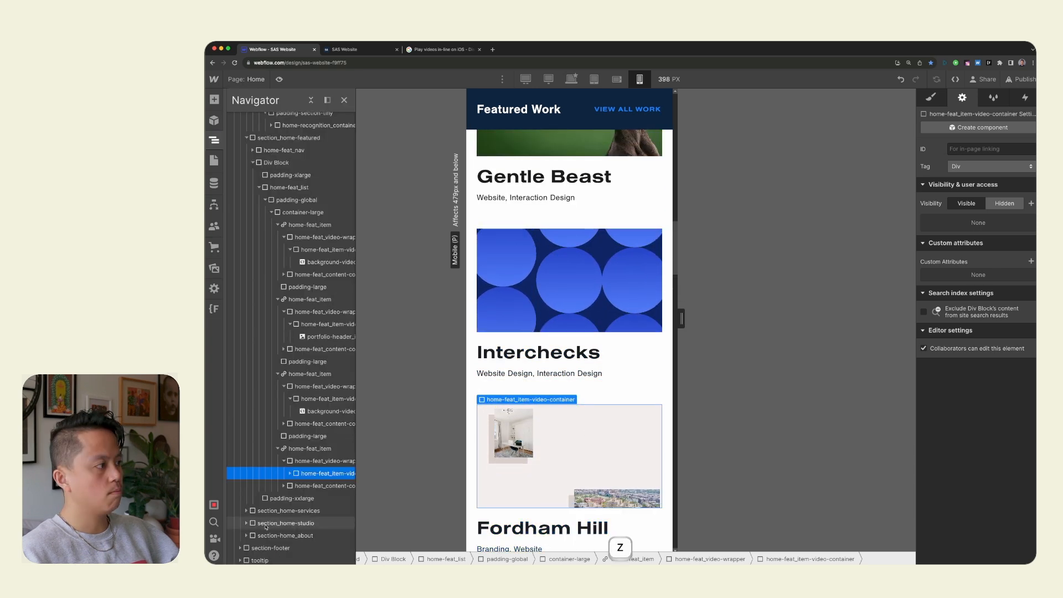
pyautogui.click(290, 474)
pyautogui.click(324, 486)
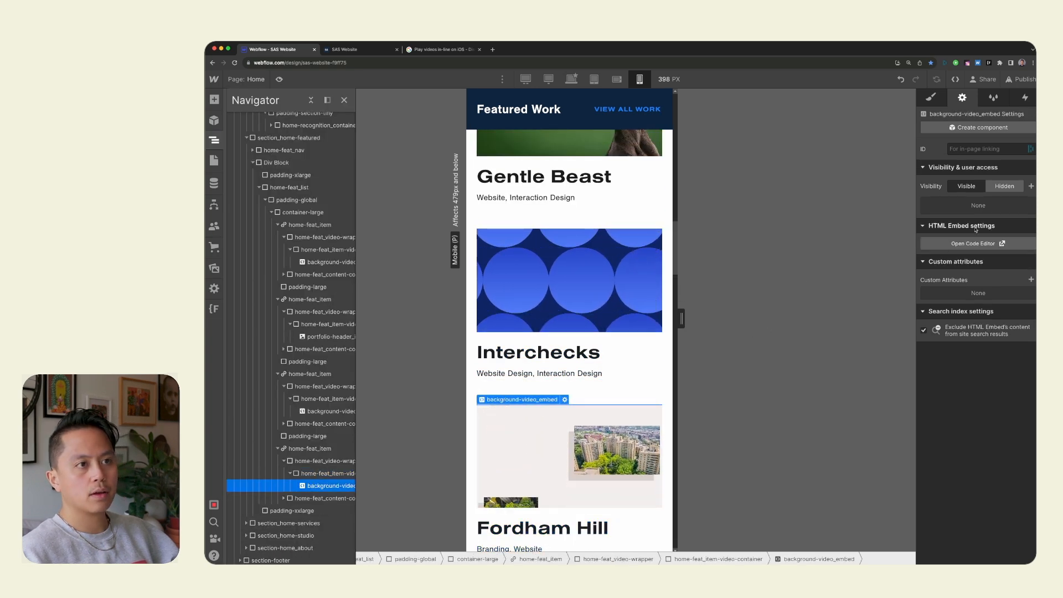
pyautogui.click(989, 245)
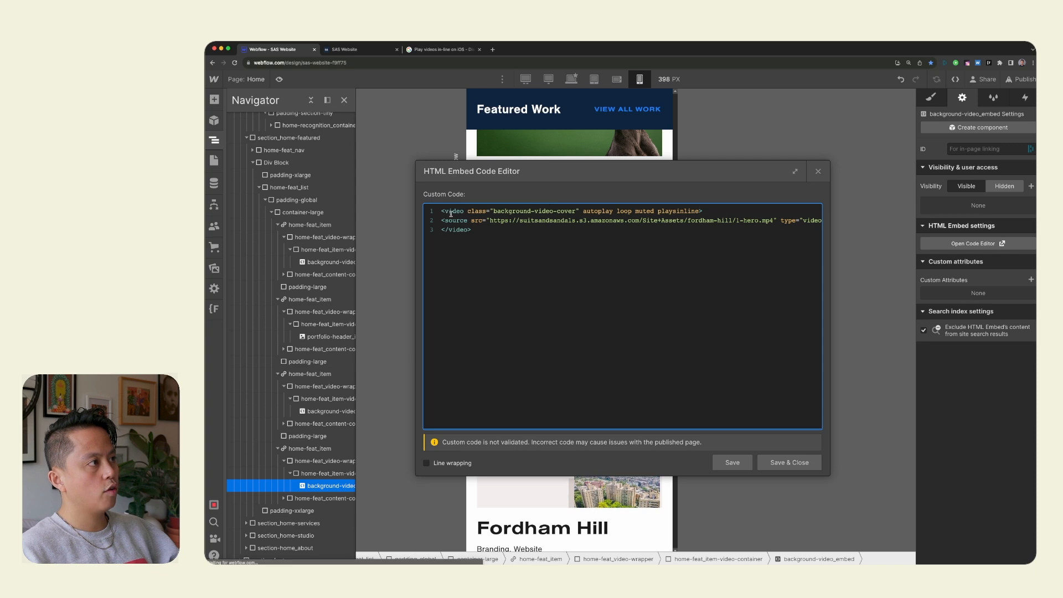
pyautogui.click(770, 463)
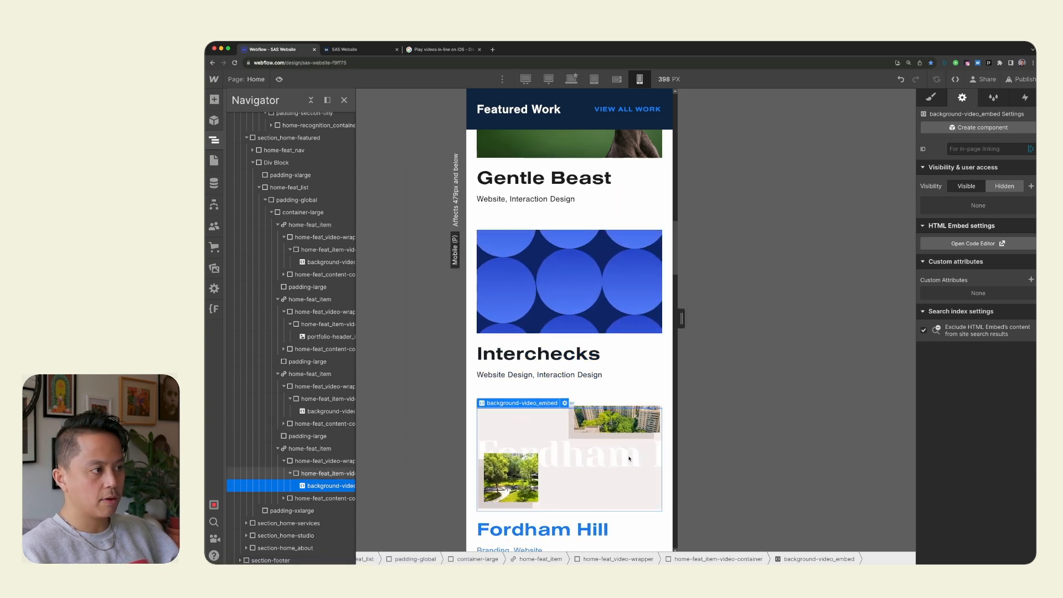
pyautogui.scroll(-1, 626, 476)
pyautogui.click(621, 485)
pyautogui.scroll(-3, 620, 474)
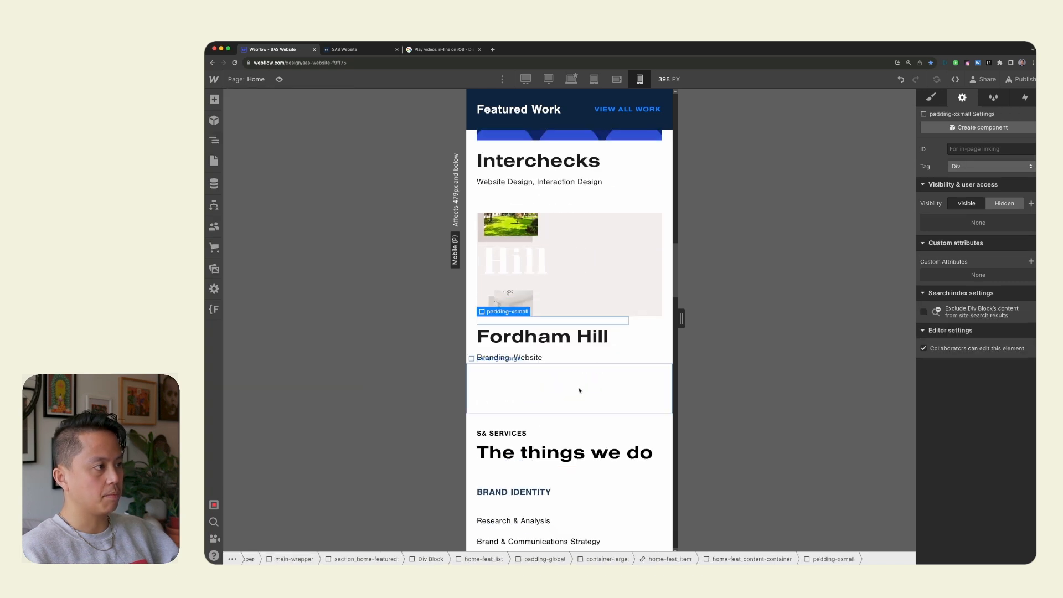
pyautogui.click(582, 392)
pyautogui.scroll(-5, 580, 387)
pyautogui.scroll(6, 614, 273)
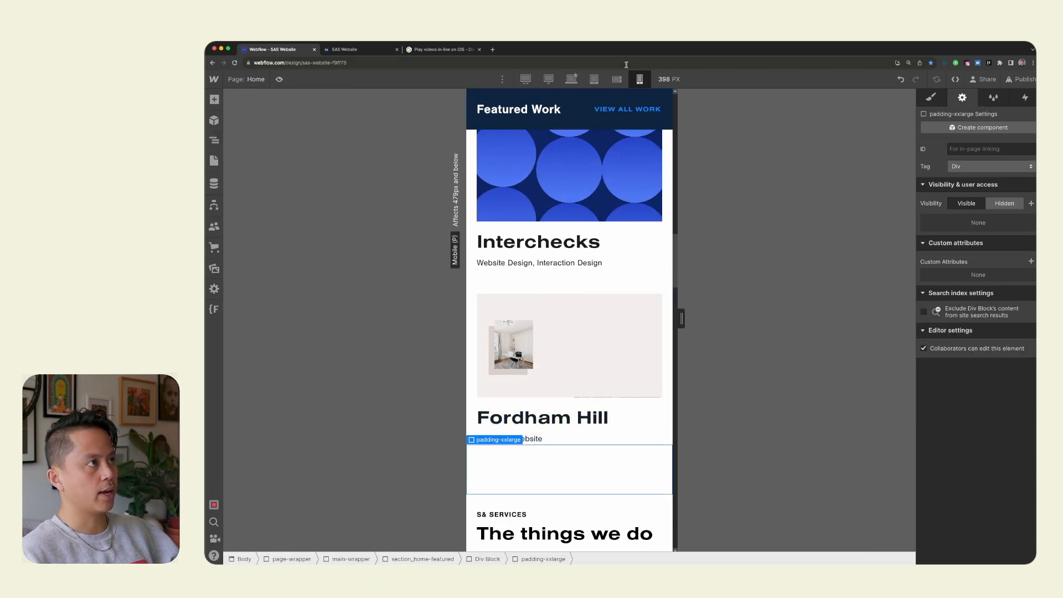
pyautogui.click(1021, 79)
pyautogui.click(979, 257)
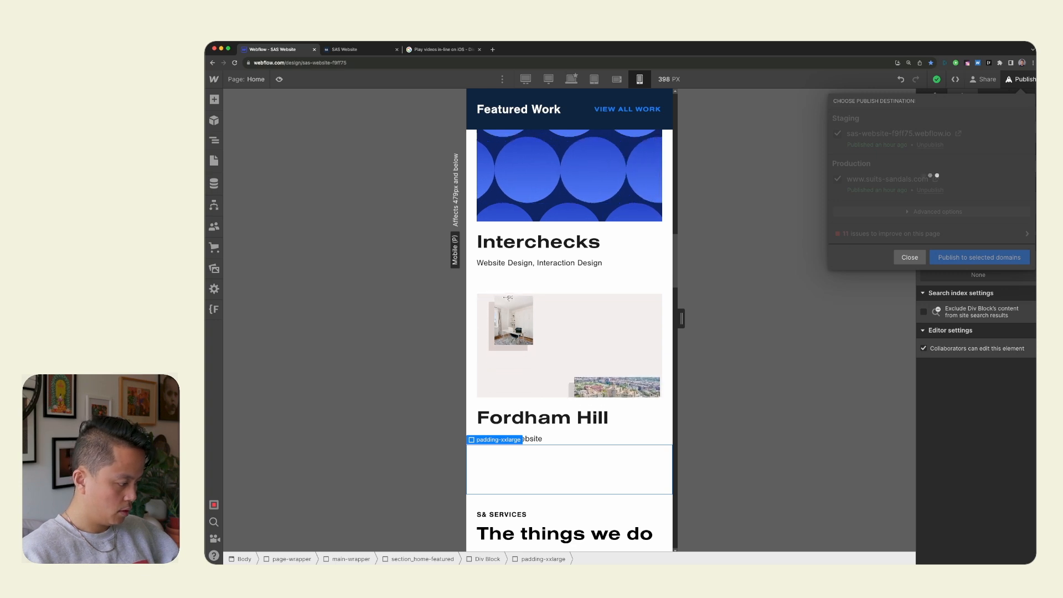
pyautogui.press('super+Tab')
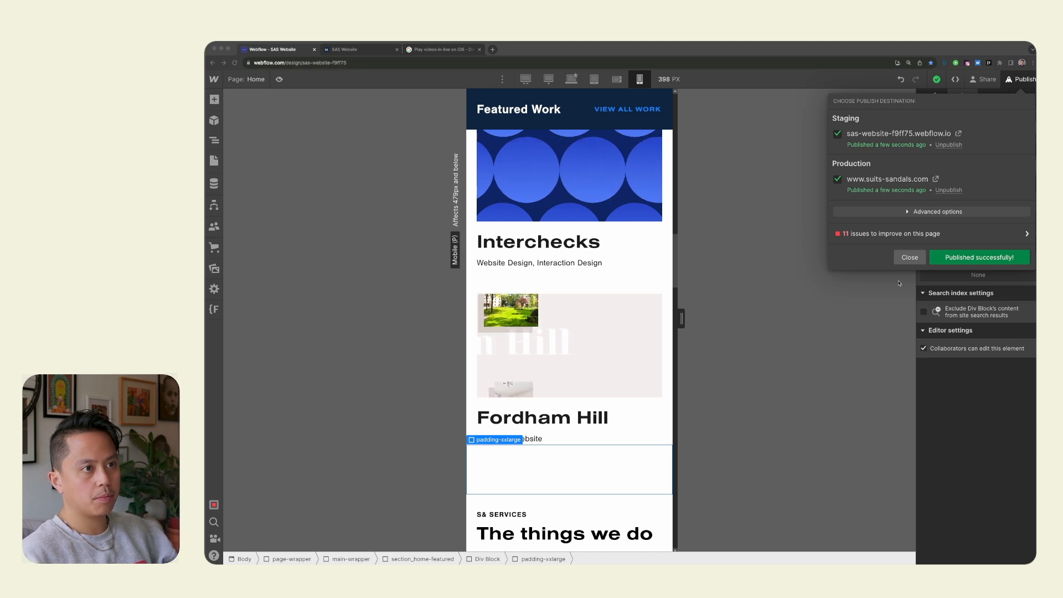
pyautogui.click(910, 258)
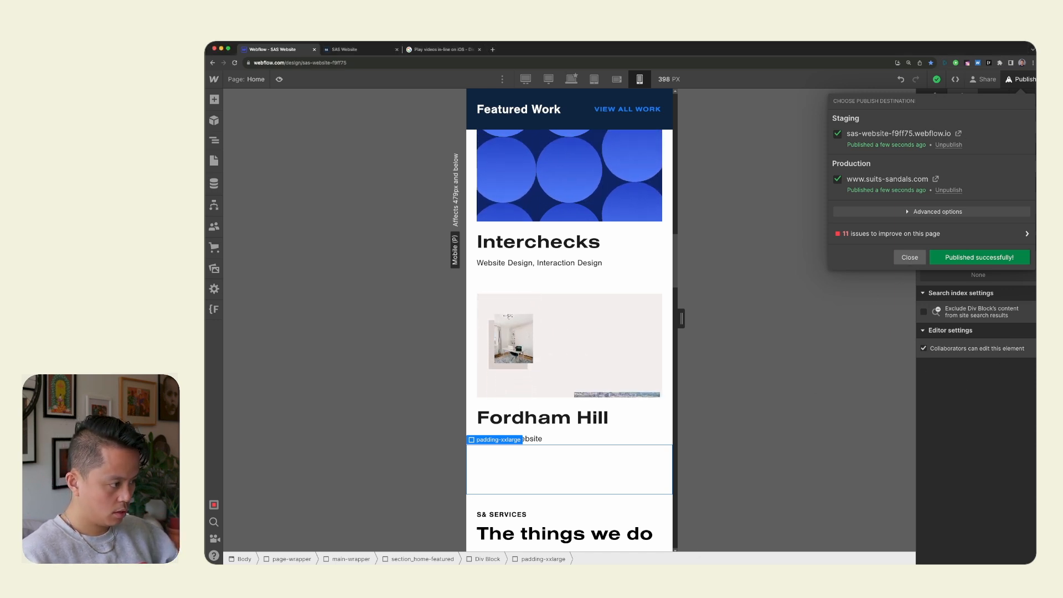
# Bring the BrowserStack iPhone 14 session tab into the Webflow browser window and close the iOS help article tab.
pyautogui.press('super+Tab')
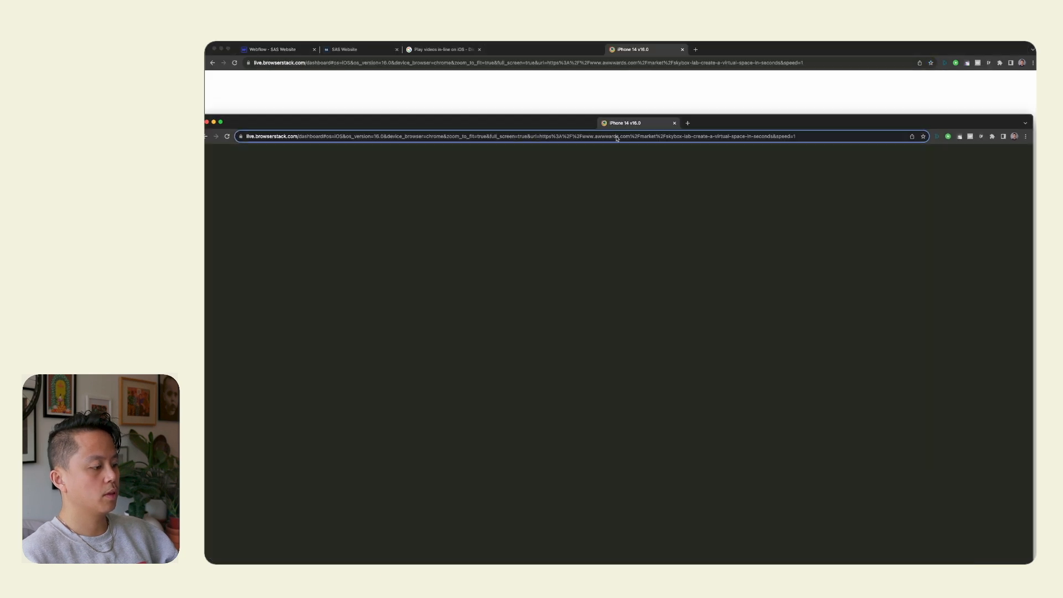
pyautogui.moveTo(617, 138); pyautogui.dragTo(565, 49)
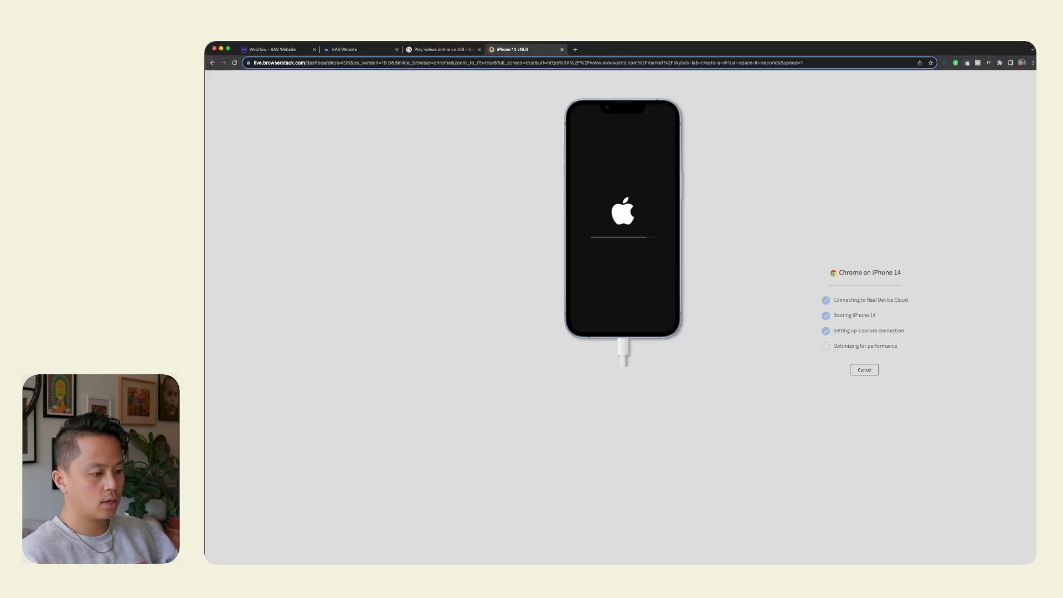
pyautogui.click(465, 49)
pyautogui.click(520, 50)
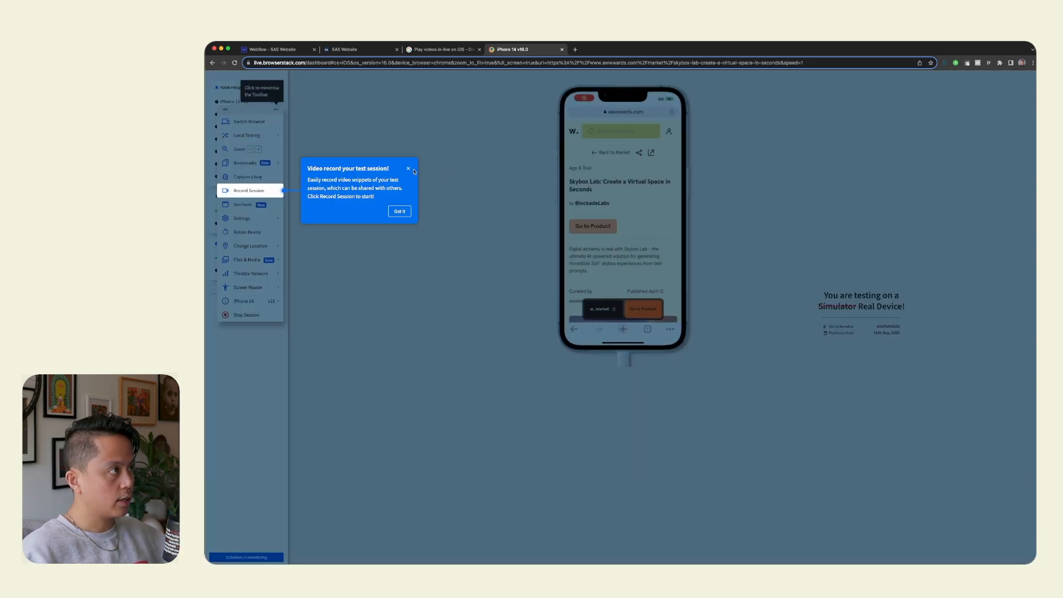
pyautogui.click(410, 169)
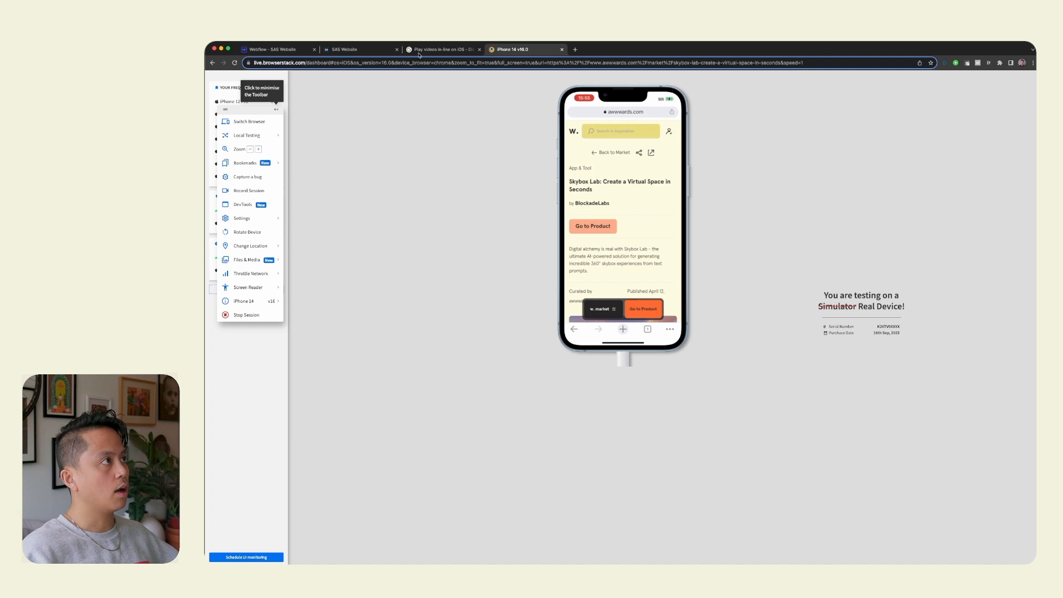
pyautogui.click(480, 50)
pyautogui.click(354, 49)
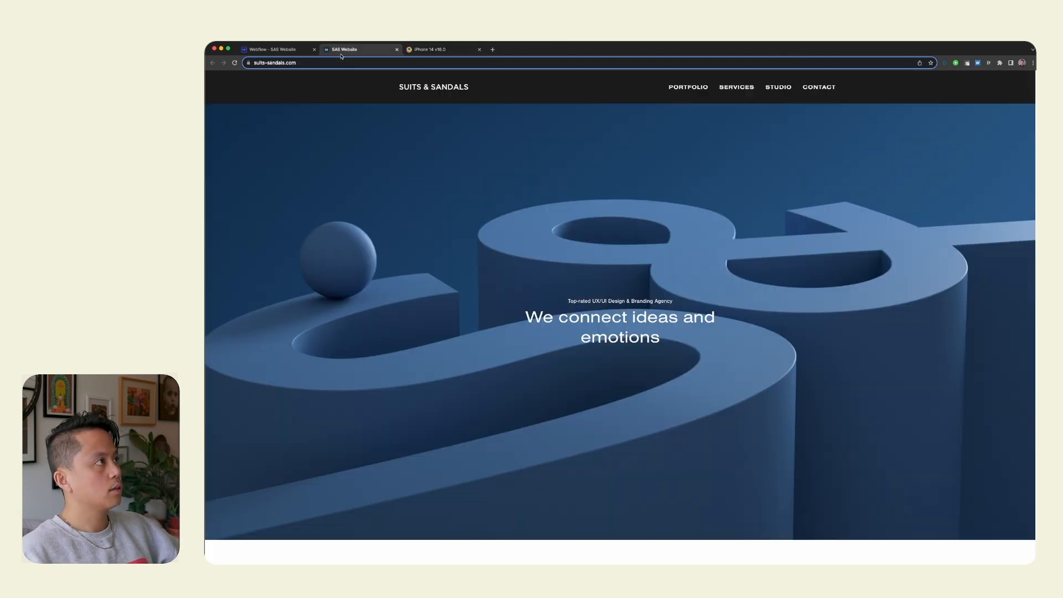
pyautogui.click(379, 63)
pyautogui.press('super+c')
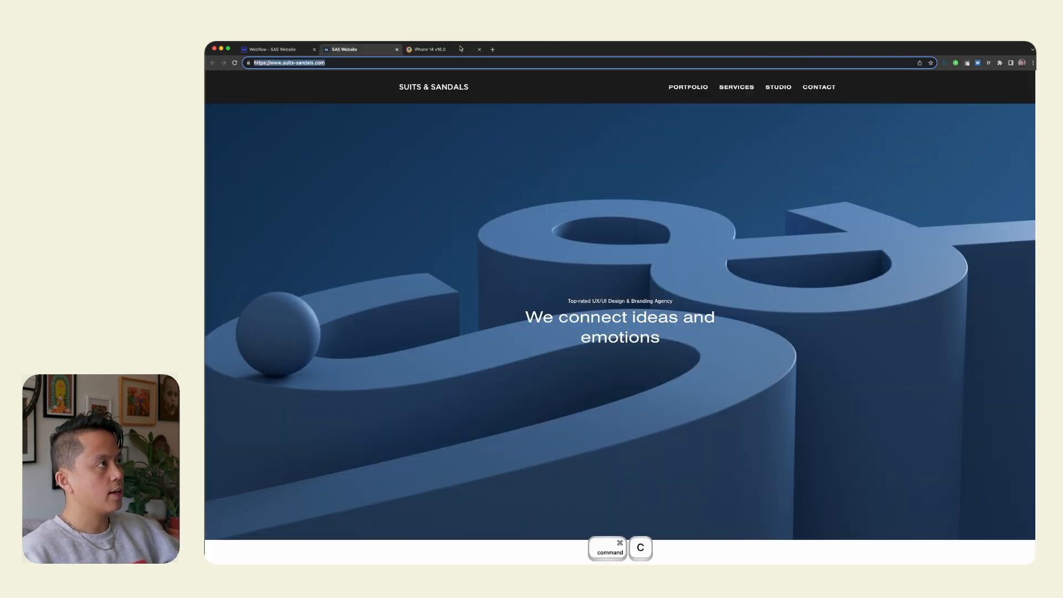
pyautogui.click(443, 49)
pyautogui.click(623, 113)
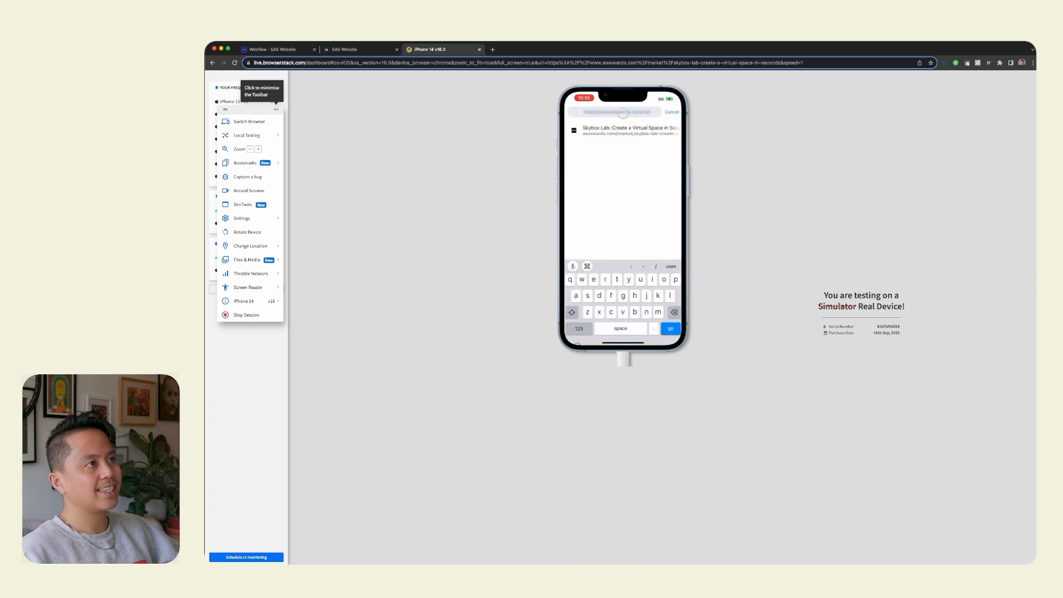
pyautogui.press('super+v')
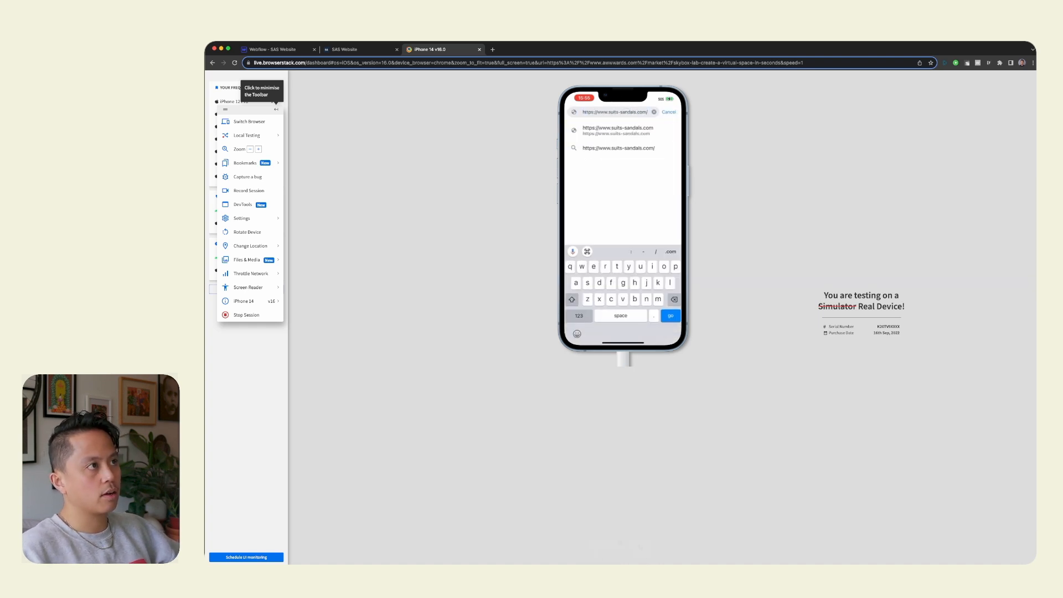
pyautogui.press('Return')
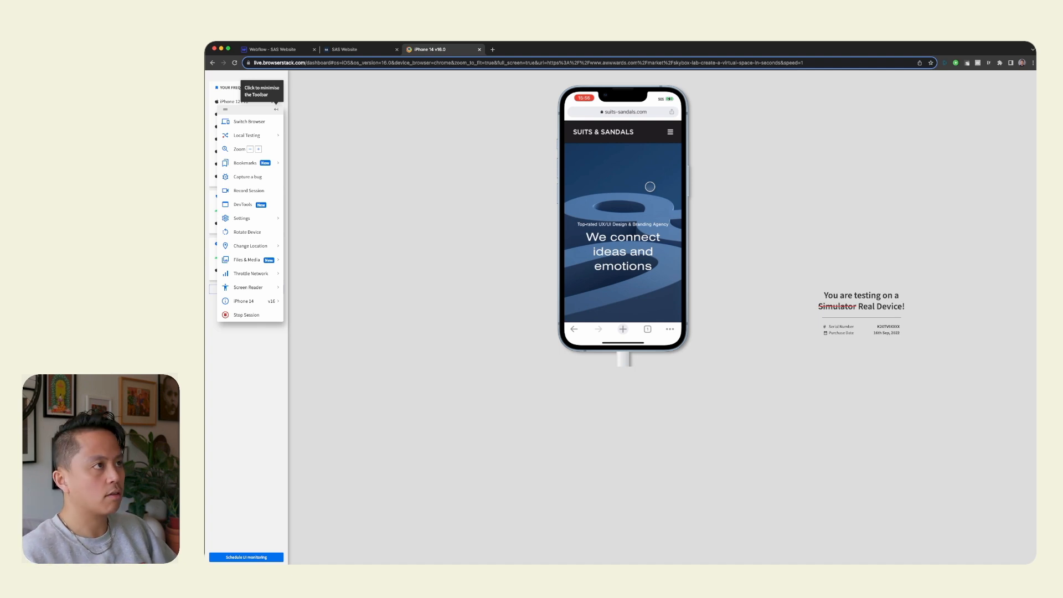
# Examine the live home page on the iPhone 14 from the hero video to the Featured Work section.
pyautogui.scroll(-2, 620, 226)
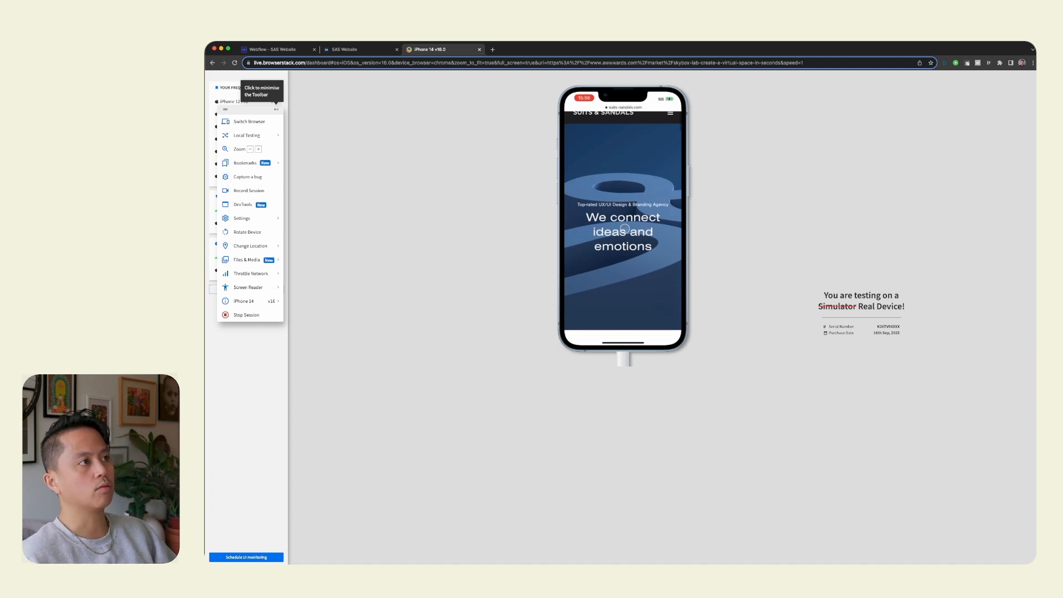
pyautogui.scroll(2, 632, 304)
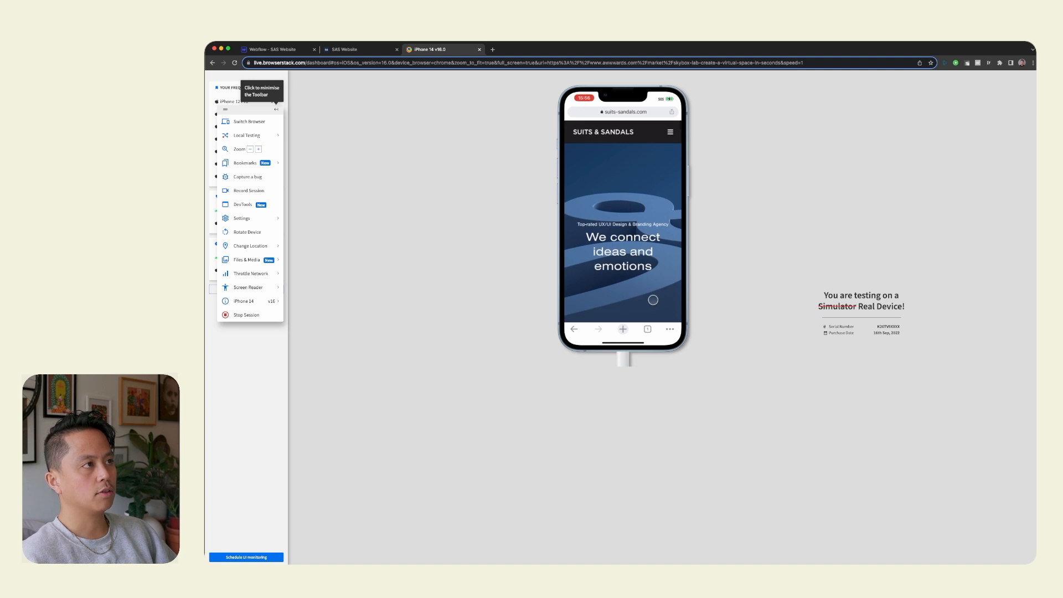
pyautogui.scroll(-10, 651, 245)
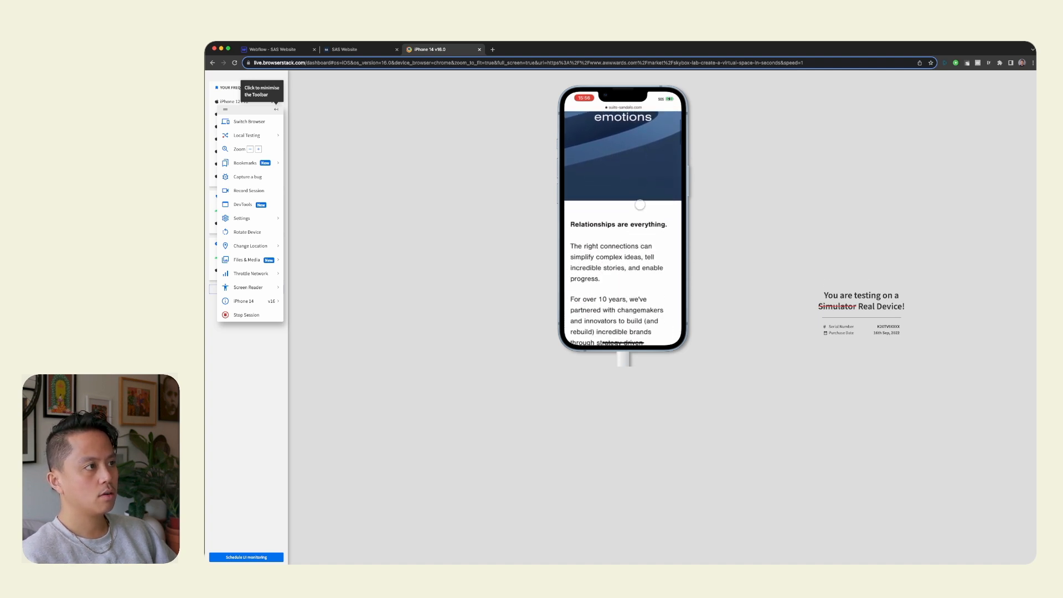
pyautogui.scroll(-2, 650, 260)
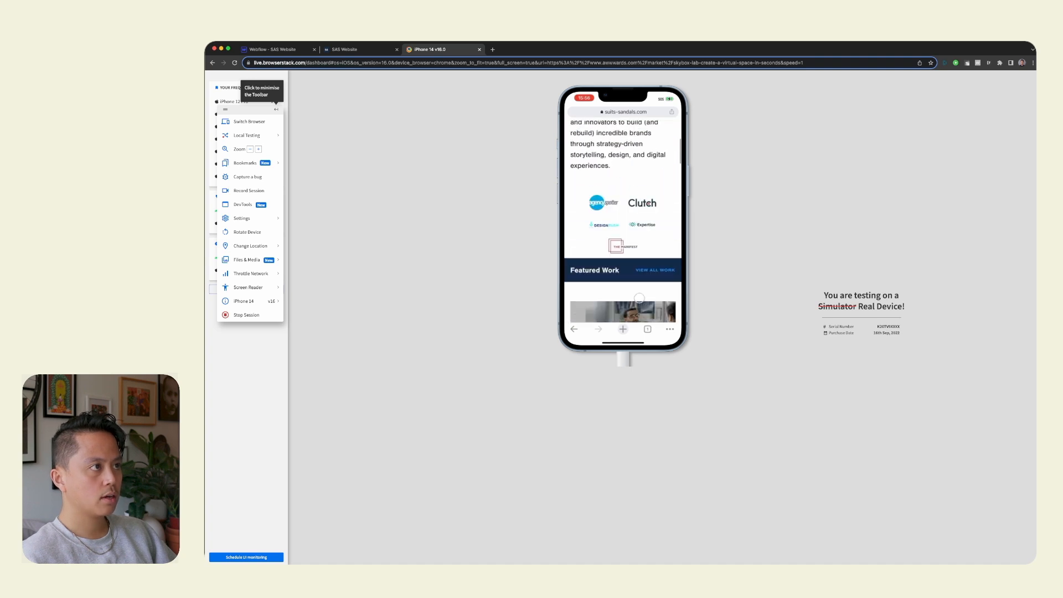
# Narrow the home page's mobile preview on the Webflow canvas to 360 px around the recognition logos and Featured Work section.
pyautogui.click(374, 53)
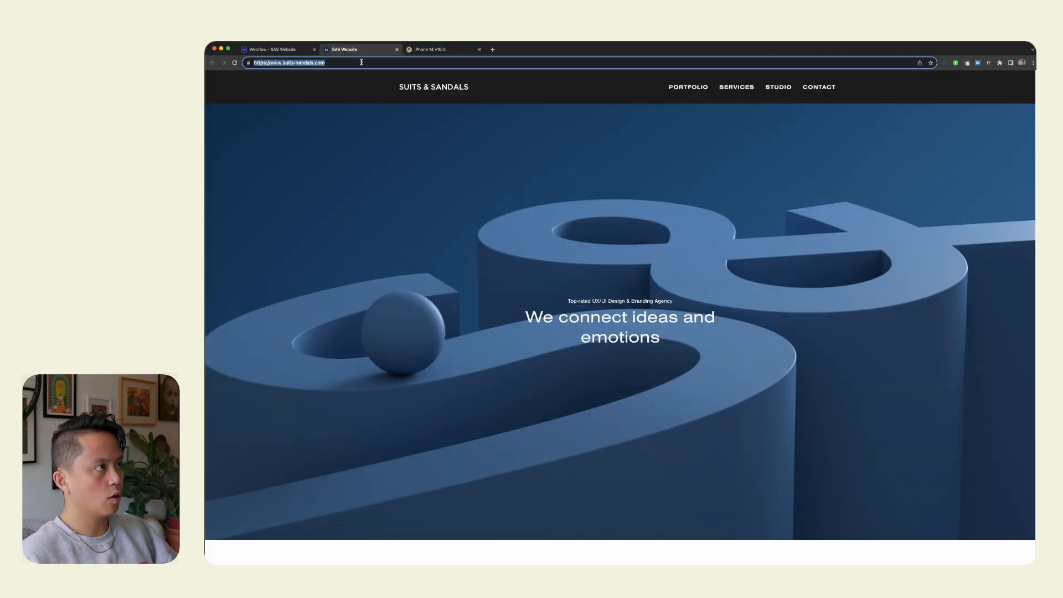
pyautogui.click(267, 51)
pyautogui.click(525, 296)
pyautogui.scroll(10, 525, 296)
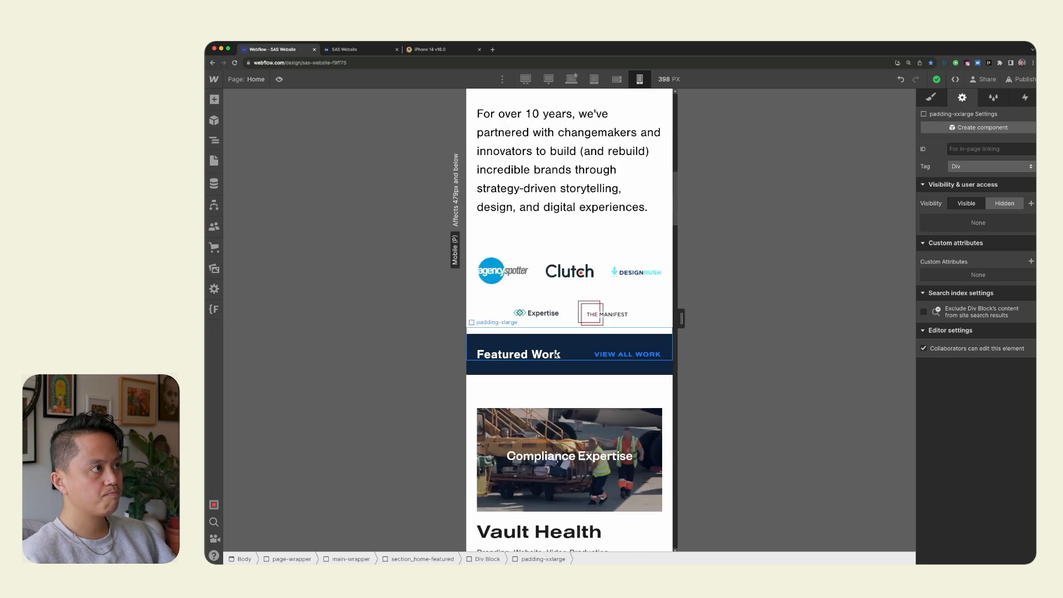
pyautogui.moveTo(682, 319)
pyautogui.mouseDown()
pyautogui.moveTo(806, 326)
pyautogui.moveTo(648, 328)
pyautogui.moveTo(674, 332)
pyautogui.mouseUp()
# Show the iPhone 14 device details in BrowserStack to read its viewport size.
pyautogui.click(354, 49)
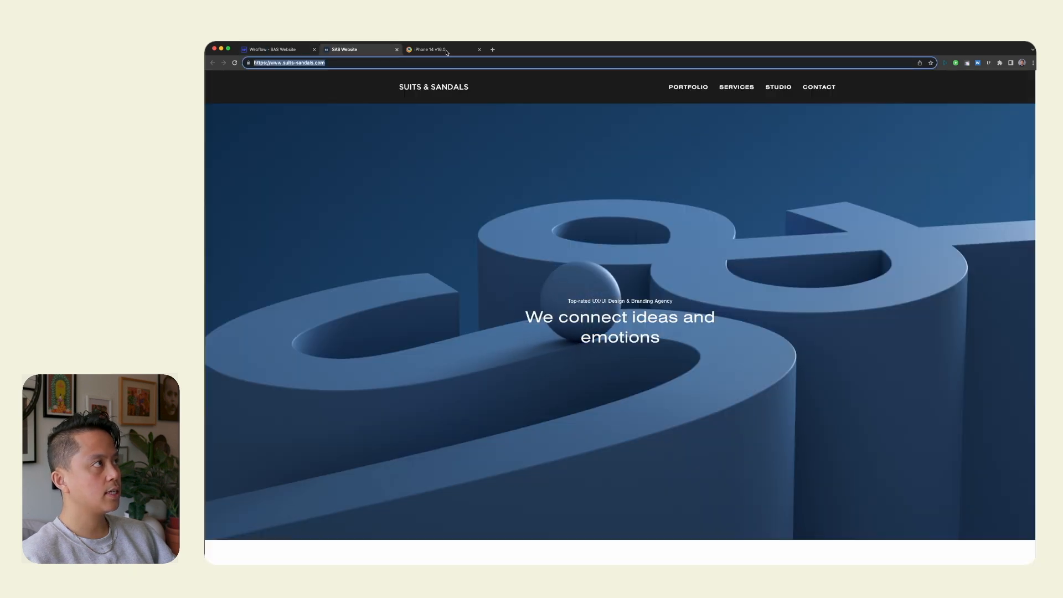
pyautogui.click(437, 49)
pyautogui.click(290, 47)
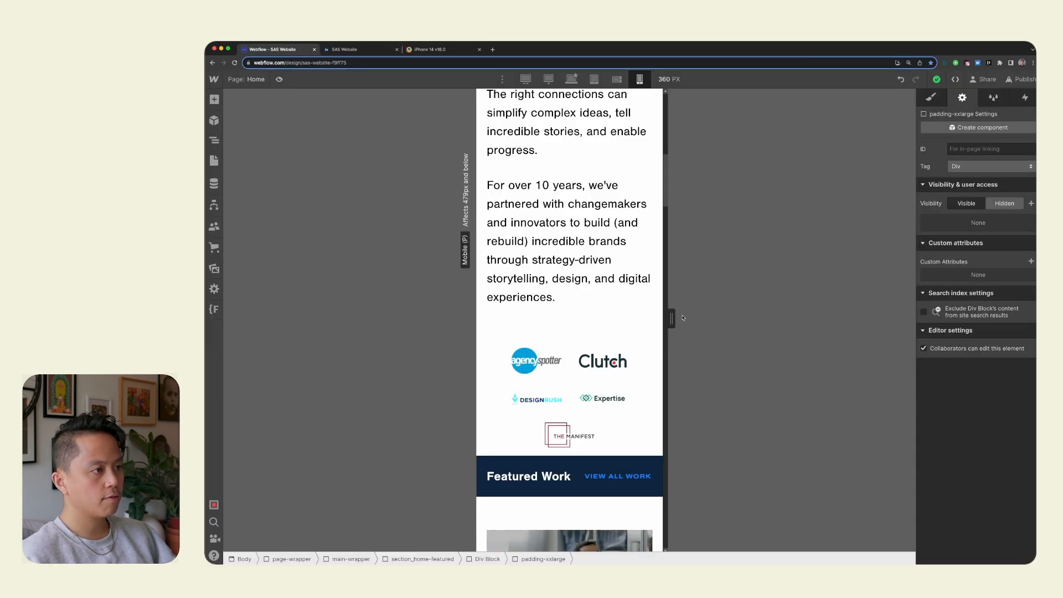
pyautogui.click(438, 49)
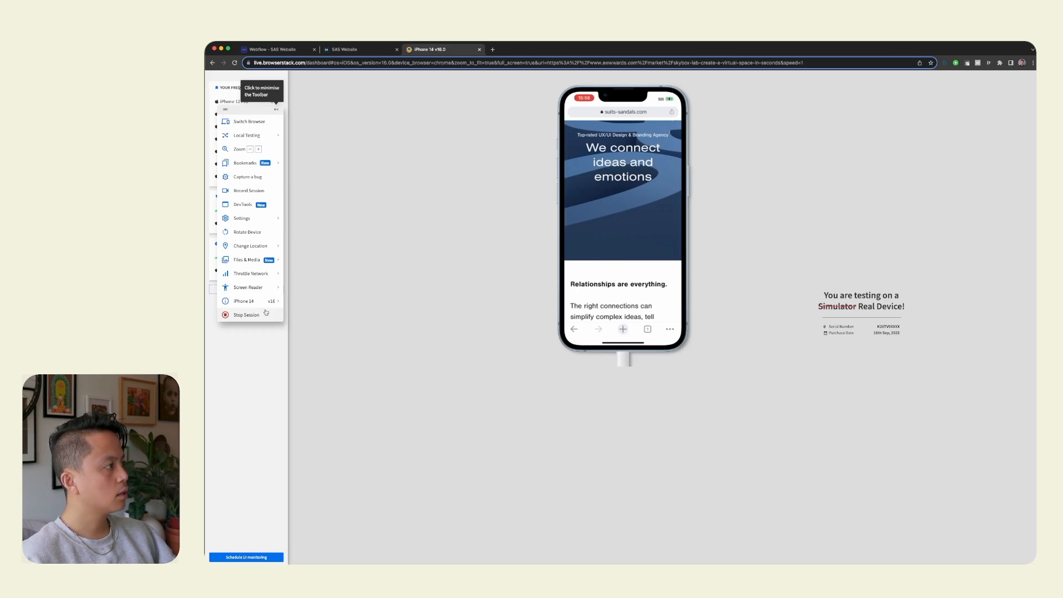
pyautogui.moveTo(265, 308)
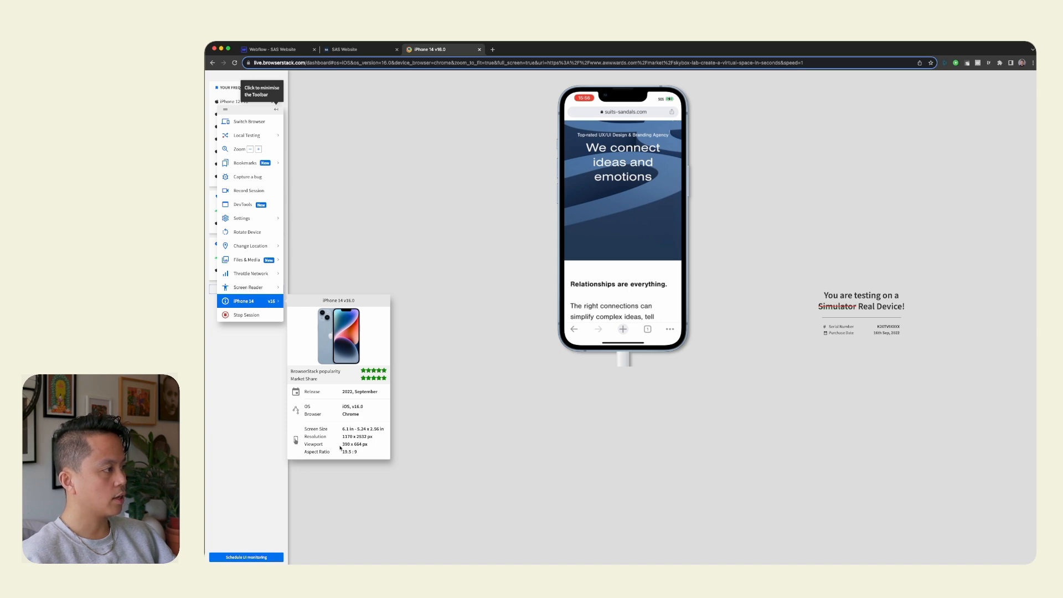
# Widen the Webflow mobile preview to 384 px and compare its recognition logos with the live page on the iPhone 14.
pyautogui.click(368, 50)
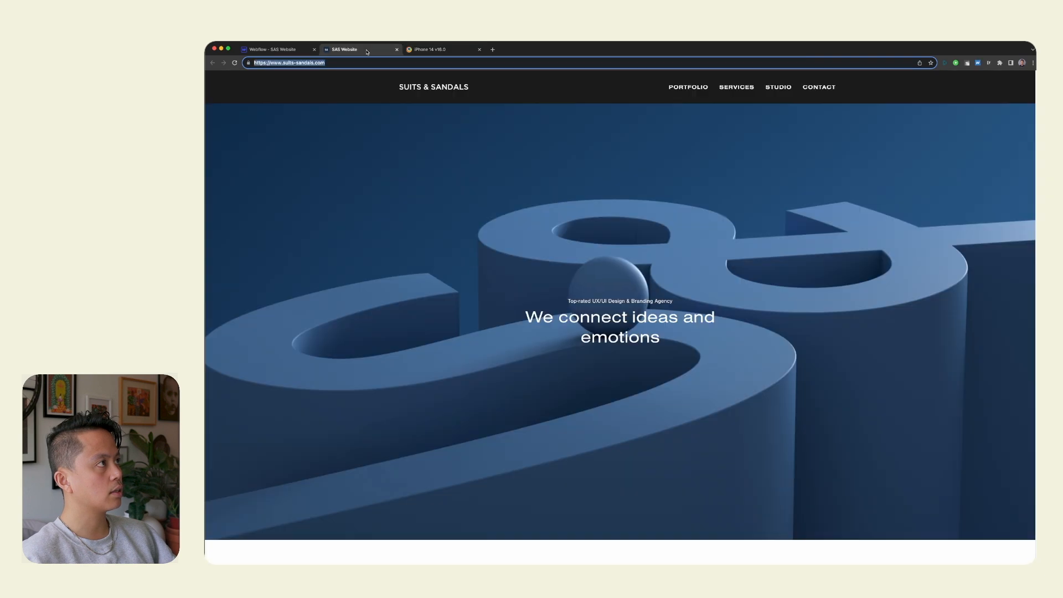
pyautogui.hotkey('ctrl', 'shift', 'Tab')
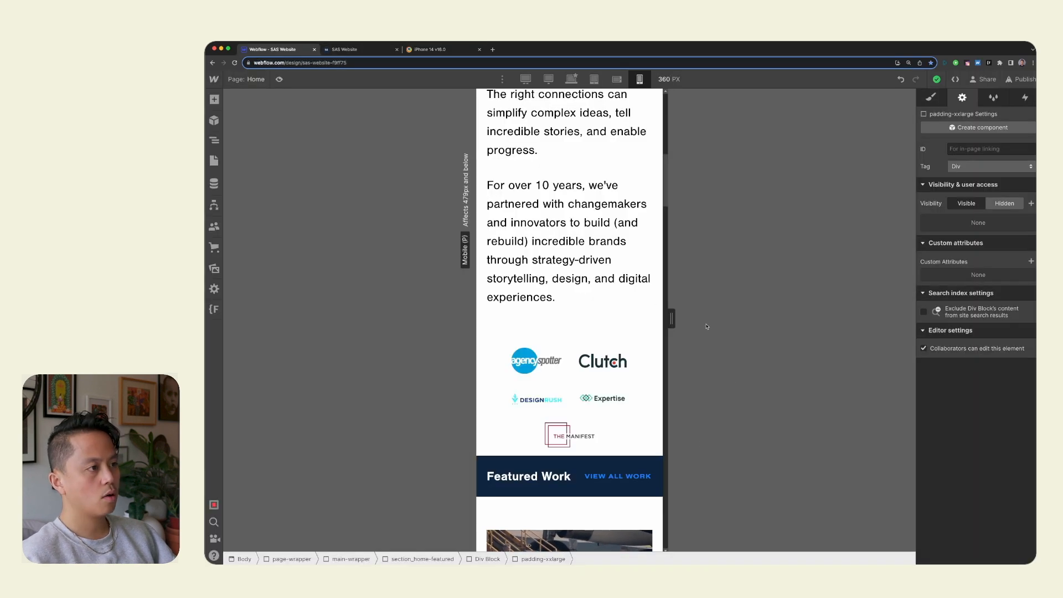
pyautogui.moveTo(672, 319)
pyautogui.mouseDown()
pyautogui.moveTo(680, 326)
pyautogui.moveTo(676, 317)
pyautogui.mouseUp()
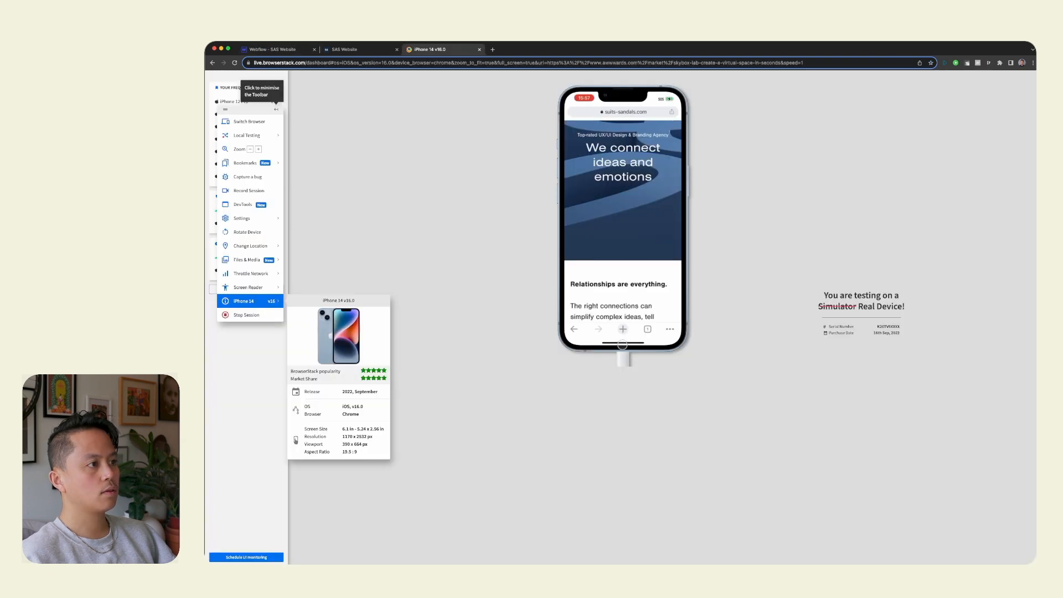
pyautogui.scroll(-10, 635, 151)
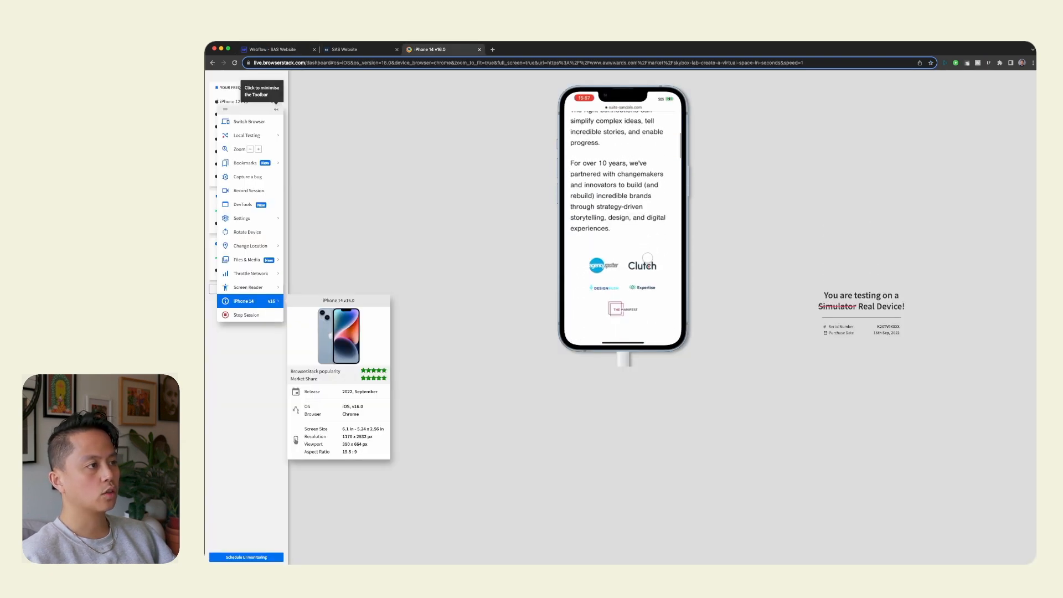
pyautogui.scroll(-1, 654, 259)
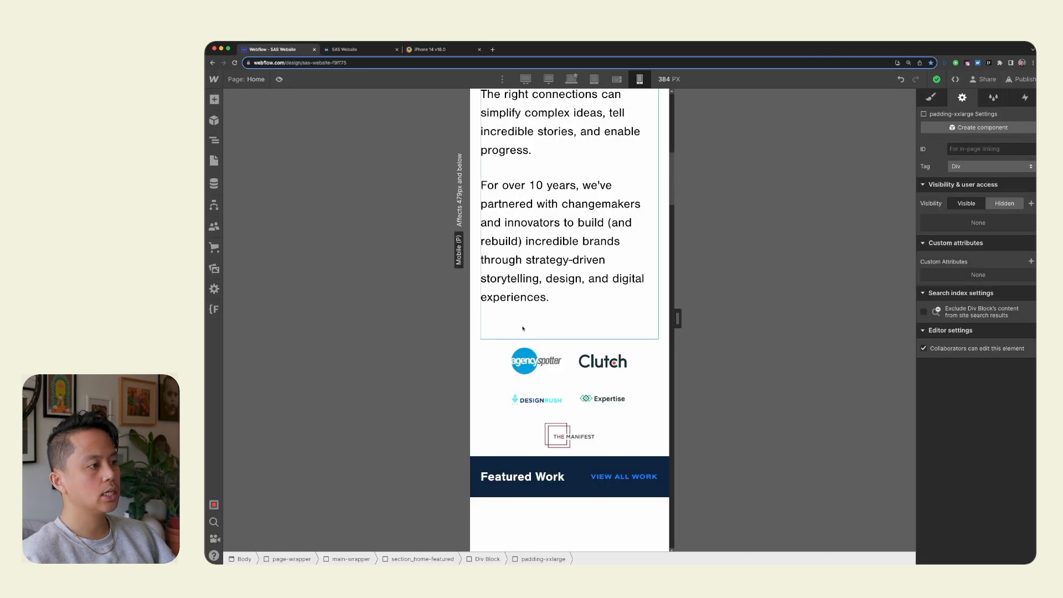
# Move the live site into a separate browser window and size it to 390 × 664 with Window Resizer to check the recognition logos.
pyautogui.click(367, 52)
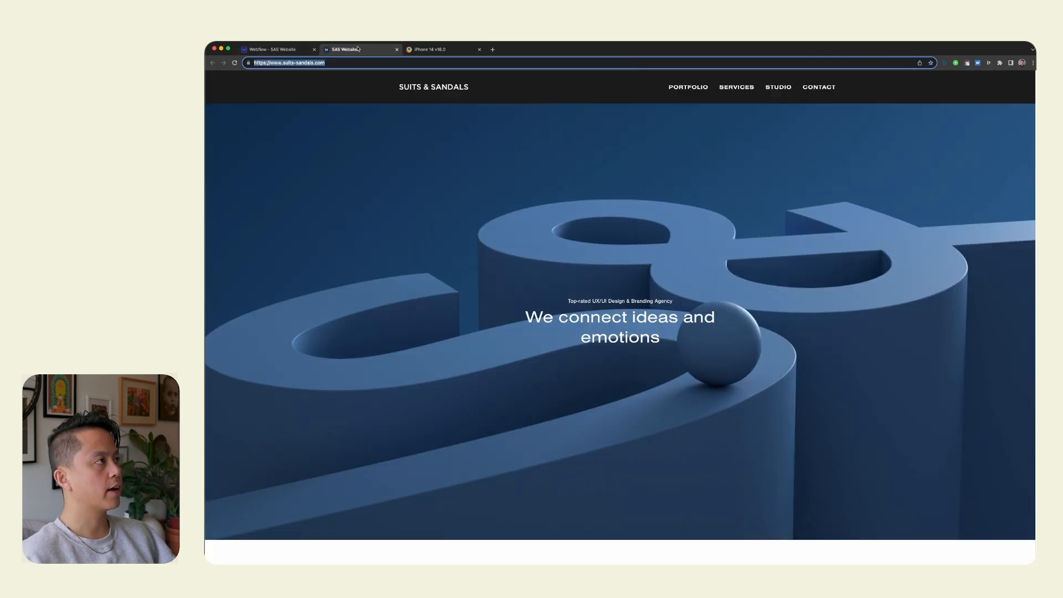
pyautogui.moveTo(367, 52); pyautogui.dragTo(370, 72)
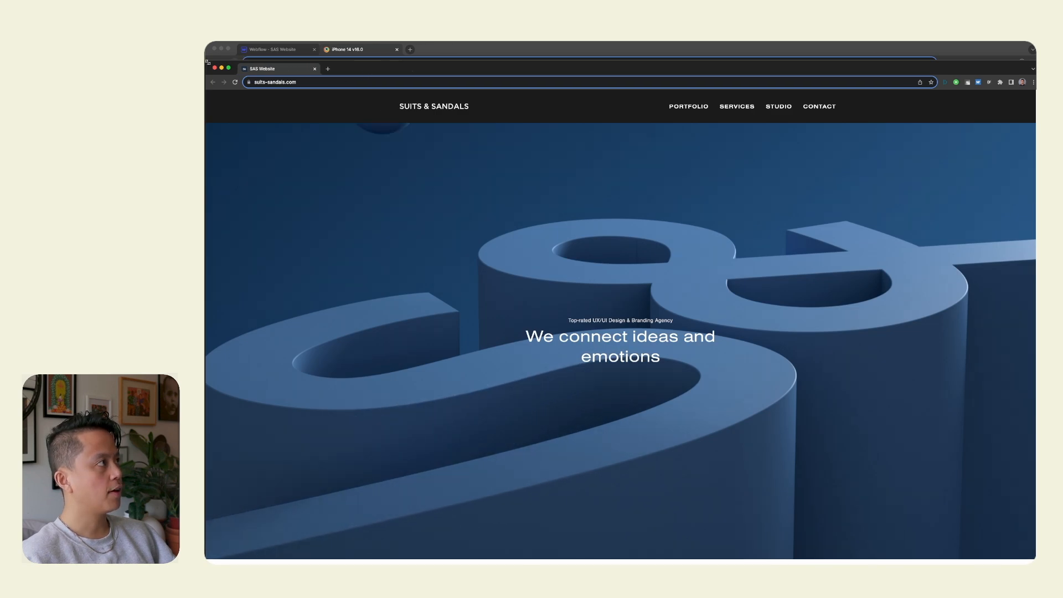
pyautogui.click(1000, 82)
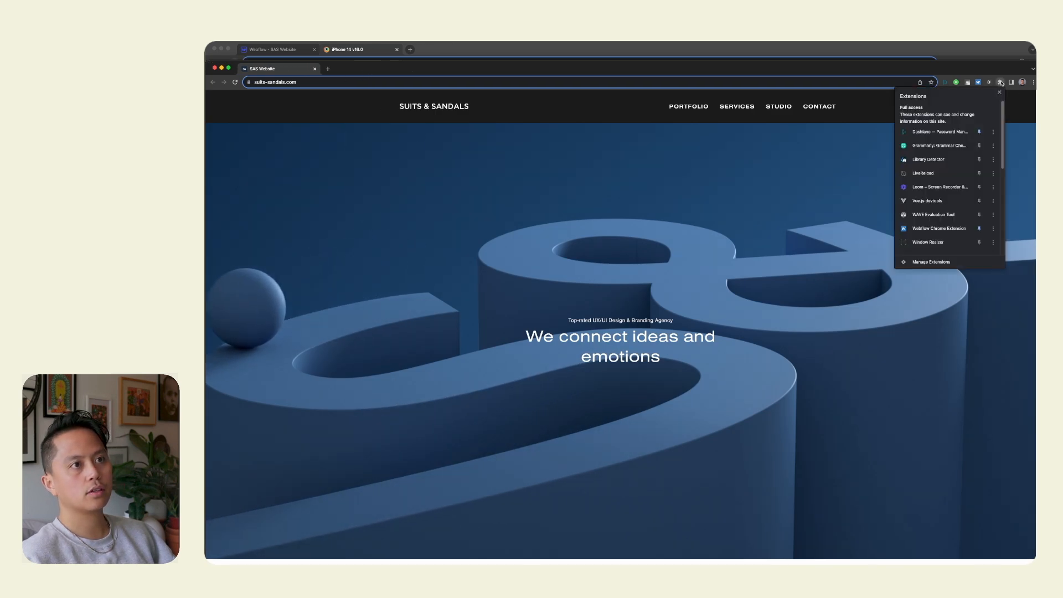
pyautogui.click(931, 244)
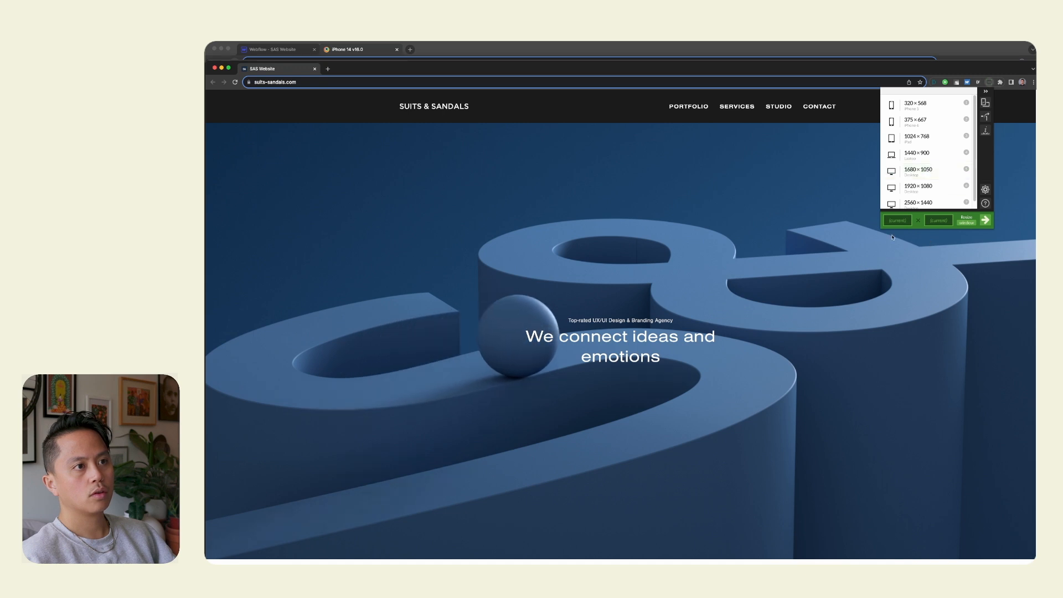
pyautogui.click(904, 221)
pyautogui.write('390')
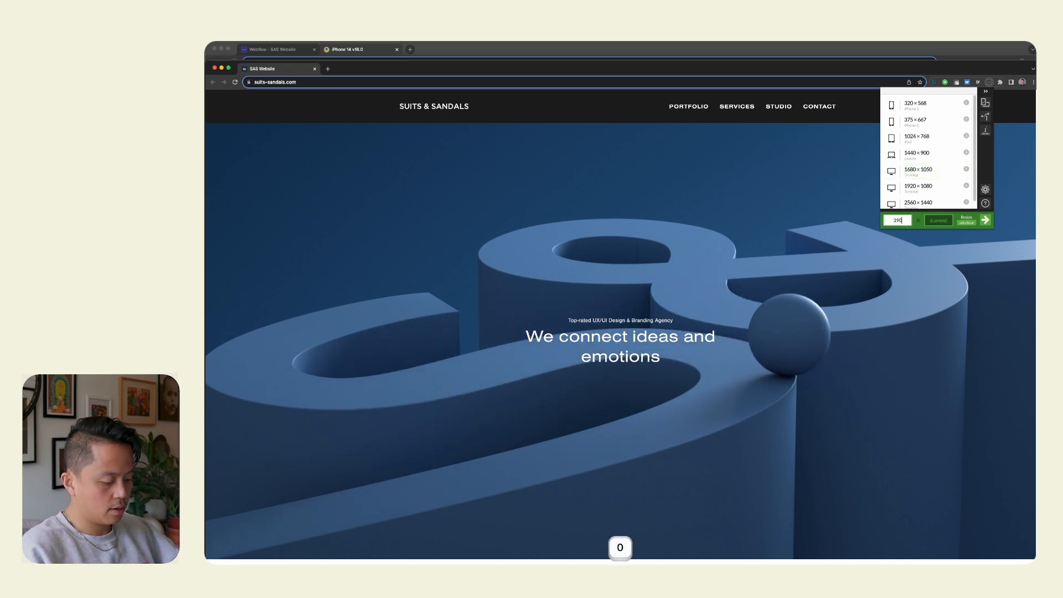
pyautogui.press('Tab')
pyautogui.write('664')
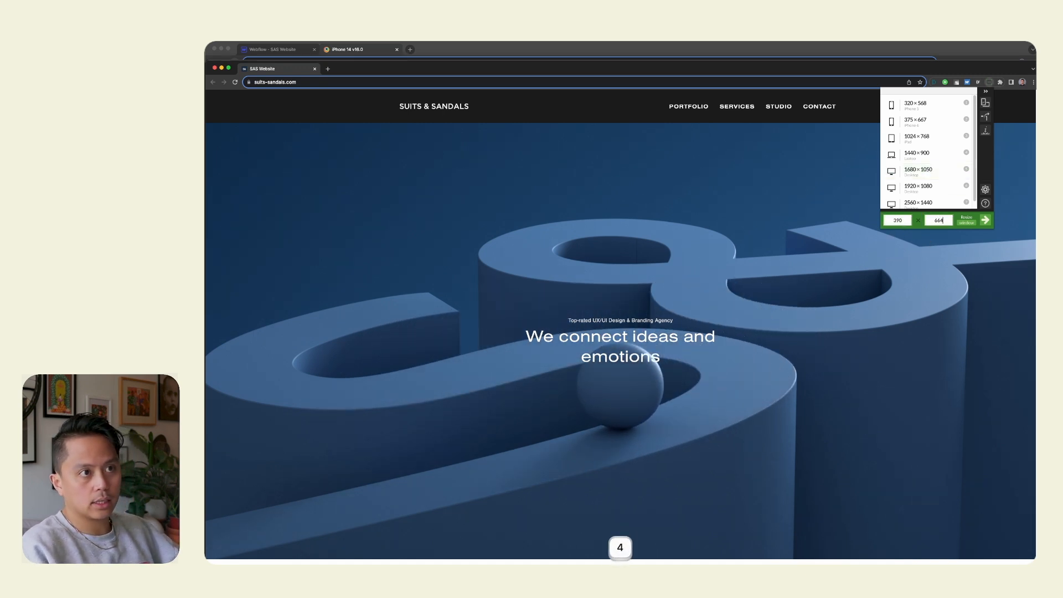
pyautogui.click(985, 220)
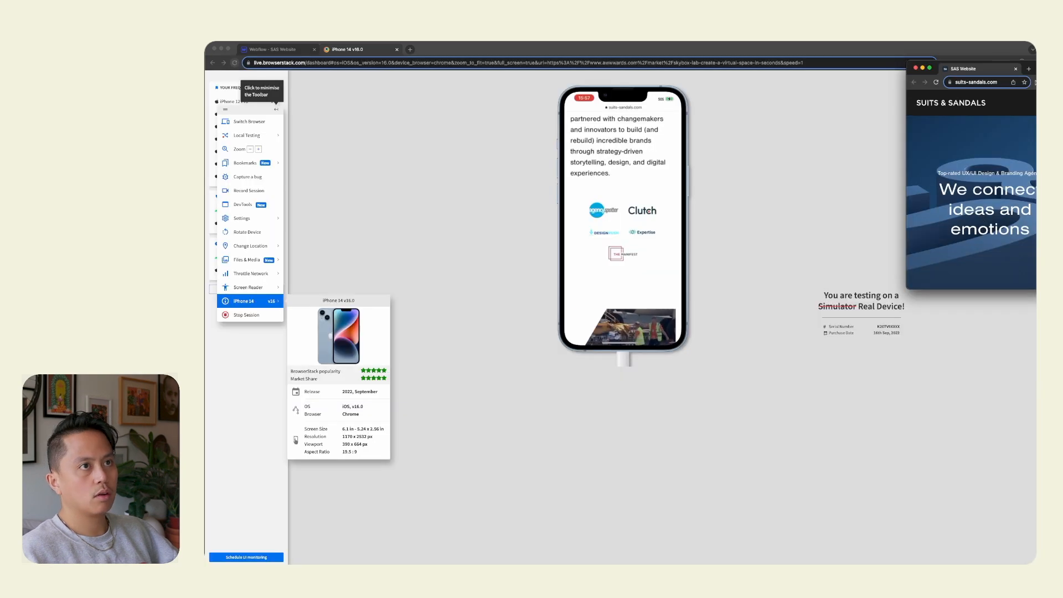
pyautogui.scroll(-10, 639, 268)
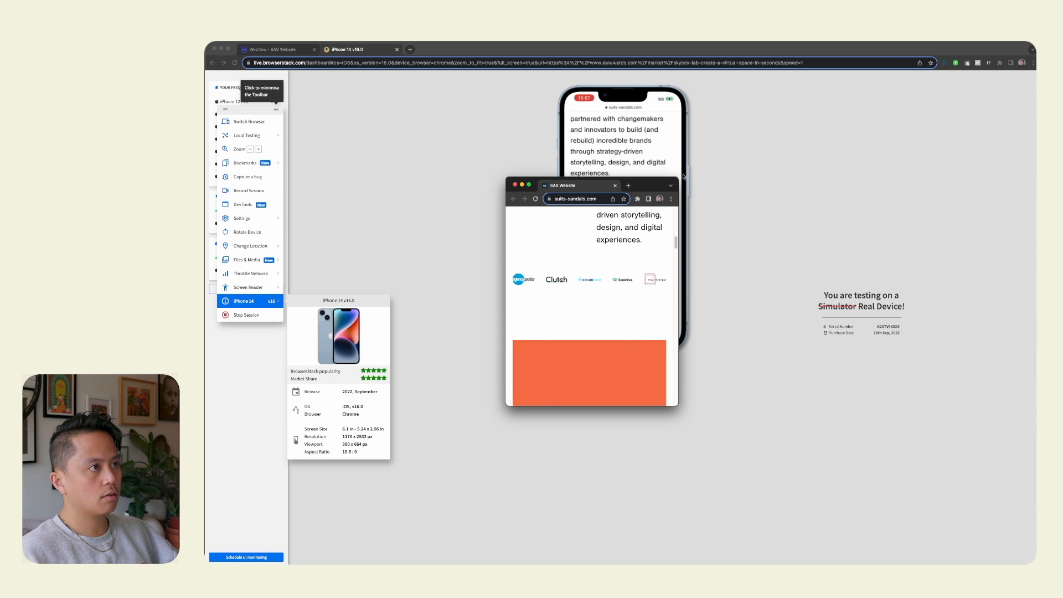
# Enlarge the live site's window, resize it again to 390 × 664 with Window Resizer, and place it near the iPhone 14 preview.
pyautogui.moveTo(678, 177); pyautogui.dragTo(951, 124)
pyautogui.click(985, 123)
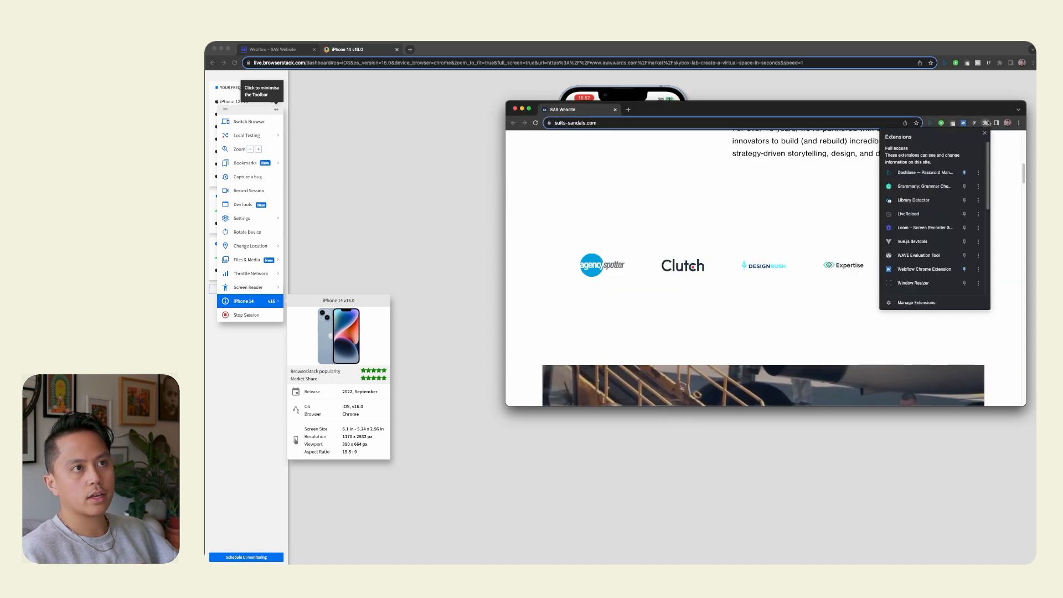
pyautogui.click(914, 163)
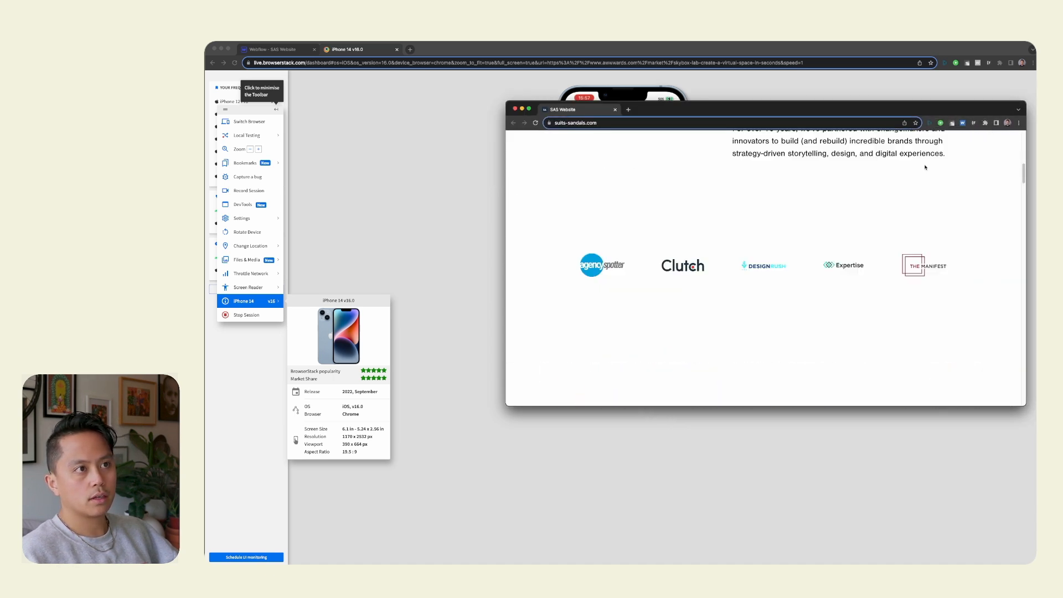
pyautogui.click(885, 262)
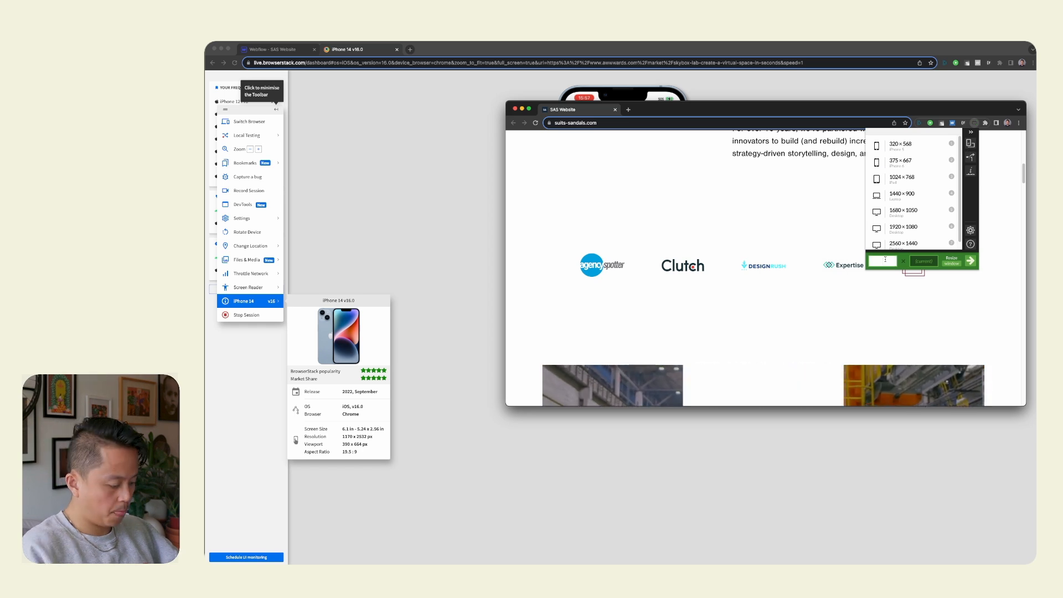
pyautogui.write('390')
pyautogui.press('Tab')
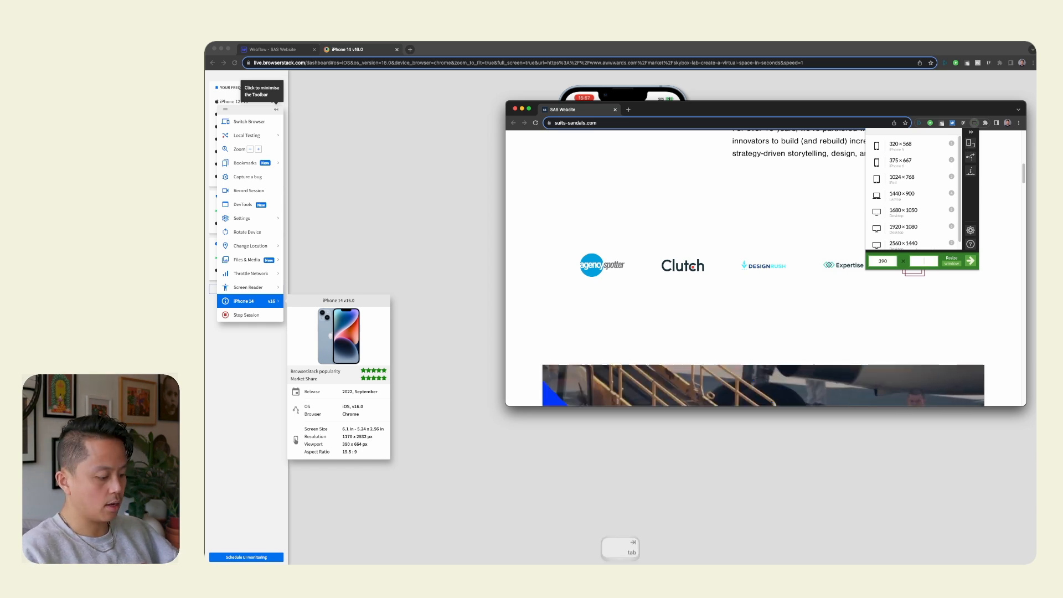
pyautogui.write('66')
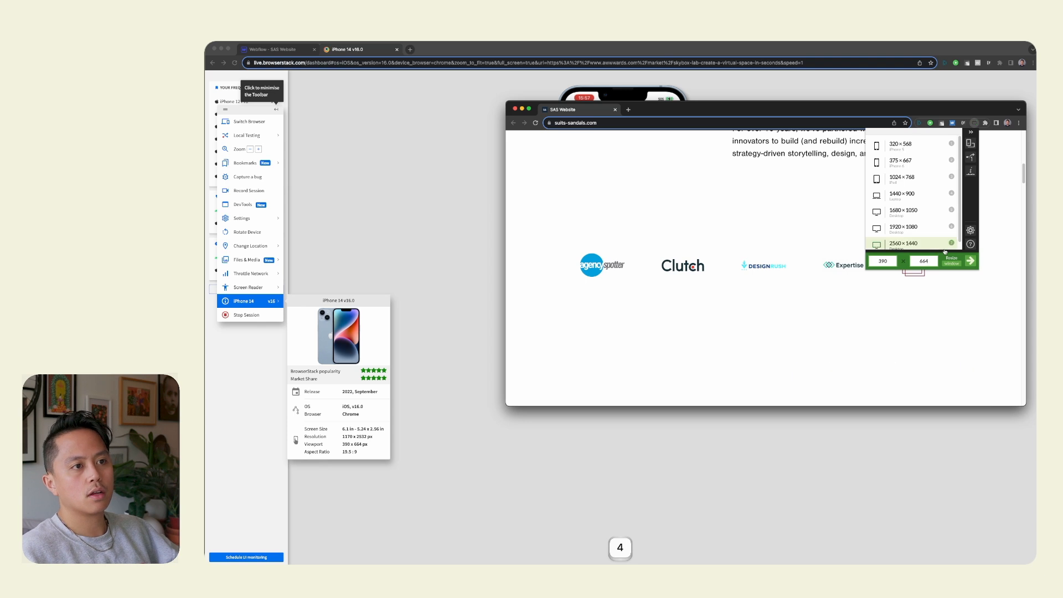
pyautogui.write('4')
pyautogui.click(951, 264)
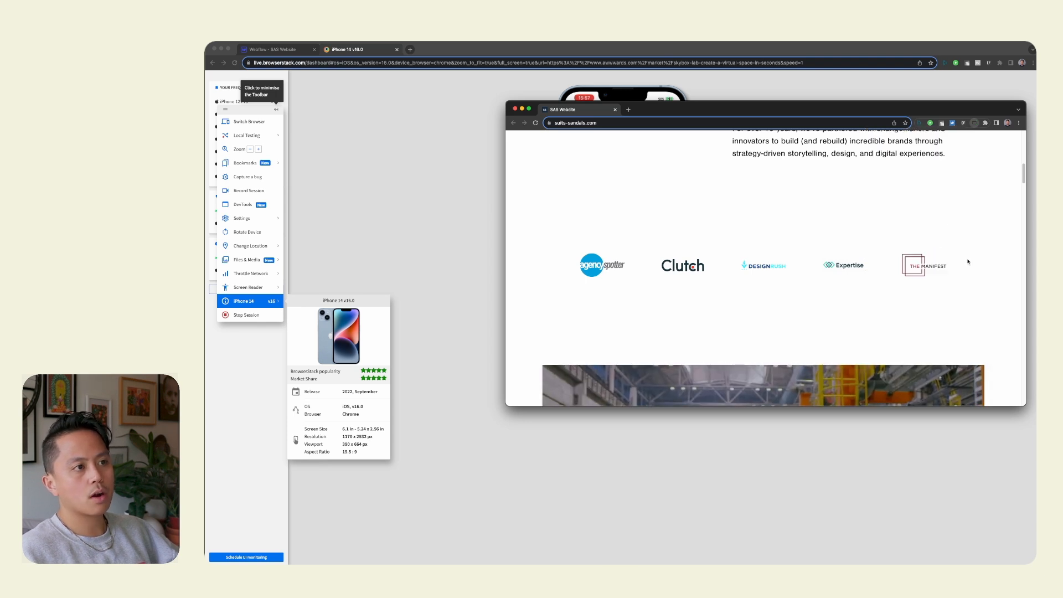
pyautogui.moveTo(1033, 107); pyautogui.dragTo(660, 184)
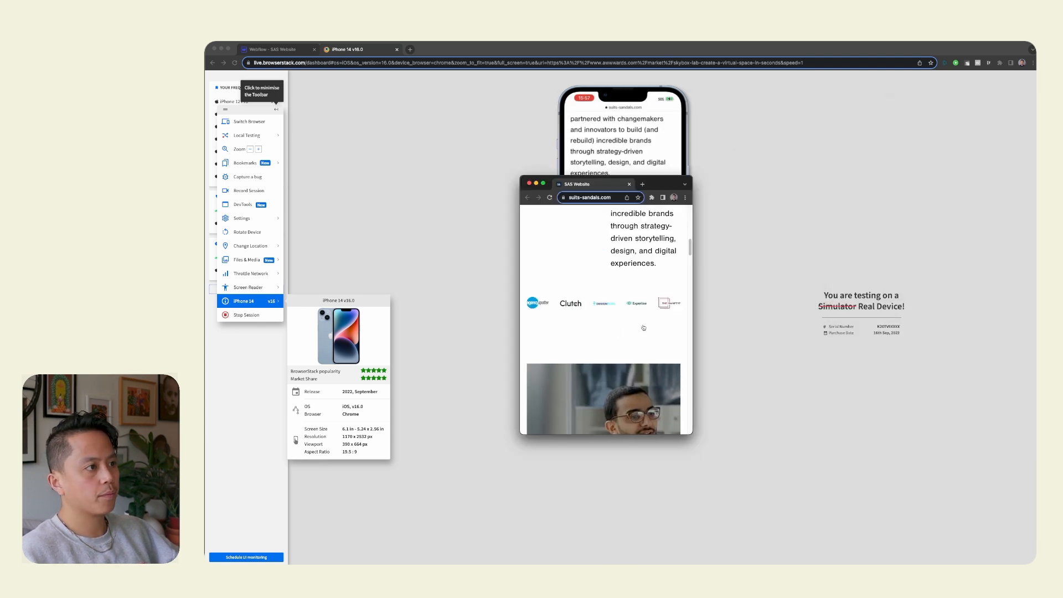
# Widen the live site's window and merge its tab back into the main browser window.
pyautogui.moveTo(688, 250); pyautogui.dragTo(827, 250)
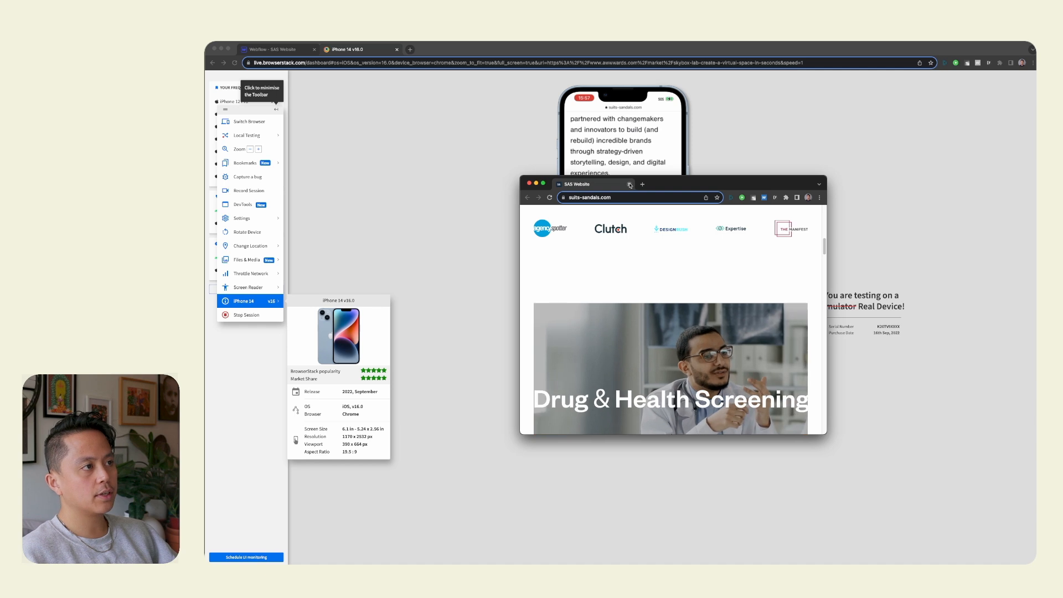
pyautogui.moveTo(575, 186); pyautogui.dragTo(432, 49)
pyautogui.click(337, 49)
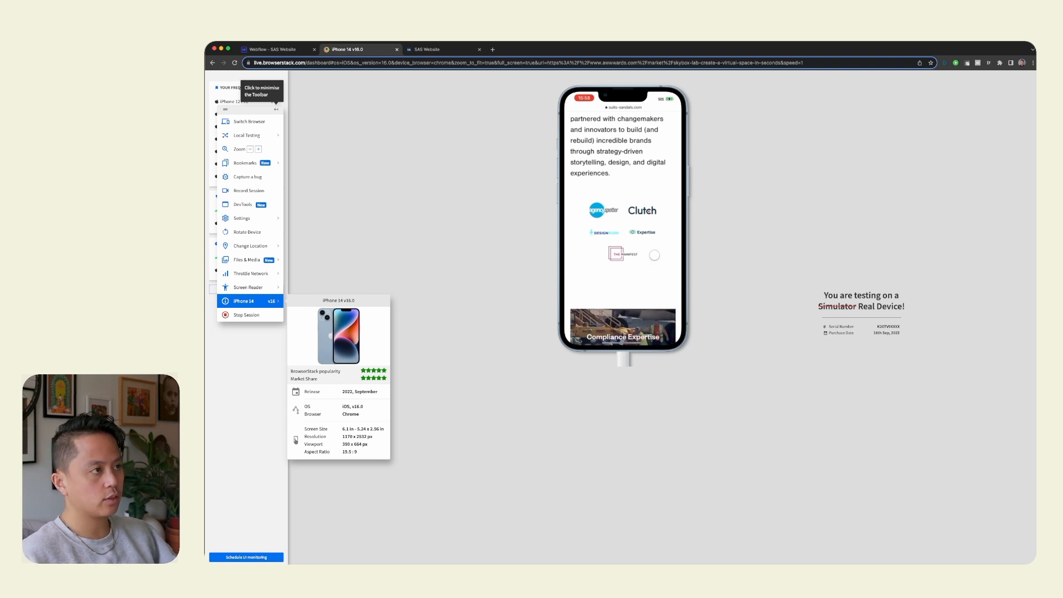
# Select home-recognition_container on the Webflow canvas and review its layout, spacing, size and typography styles.
pyautogui.click(287, 49)
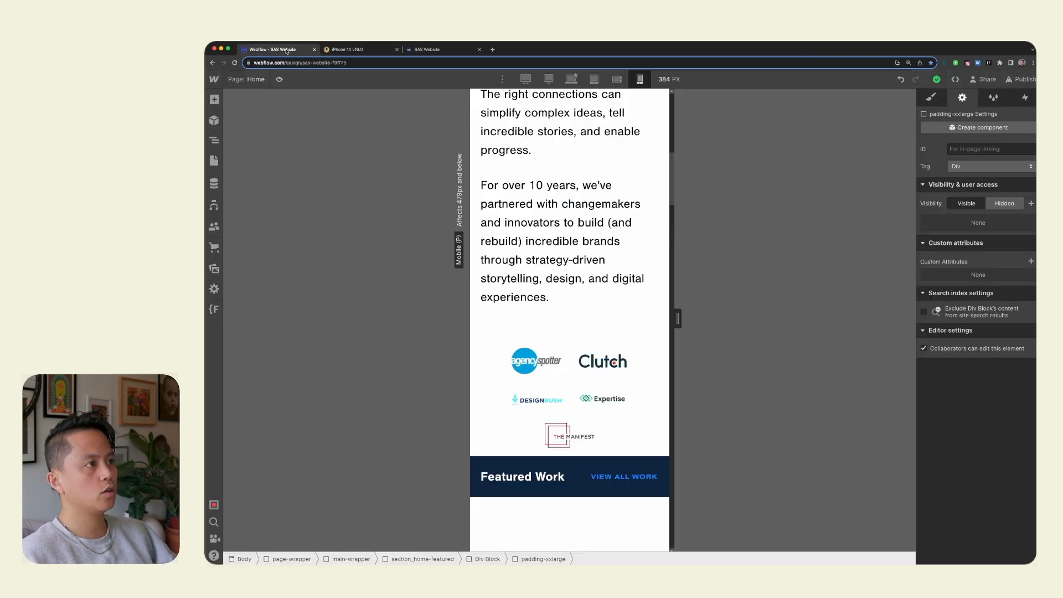
pyautogui.click(625, 414)
pyautogui.click(931, 97)
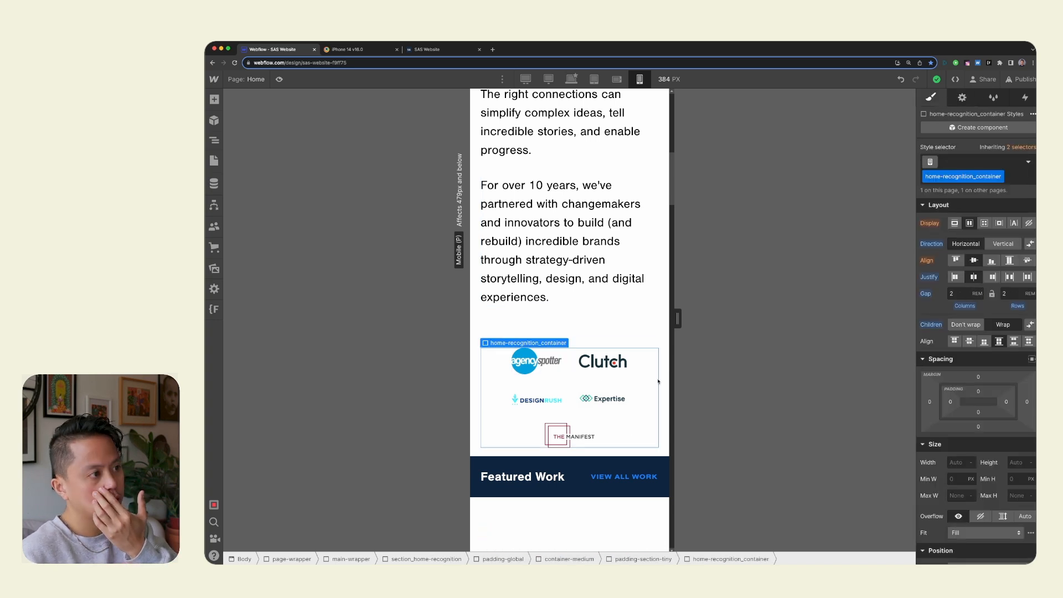
pyautogui.scroll(-10, 975, 493)
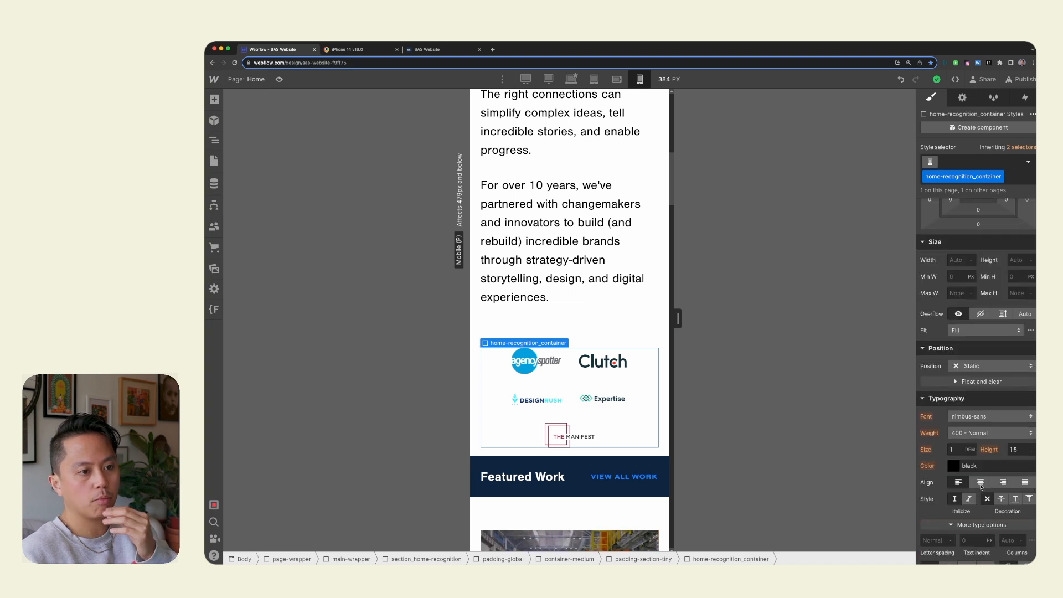
pyautogui.scroll(10, 981, 486)
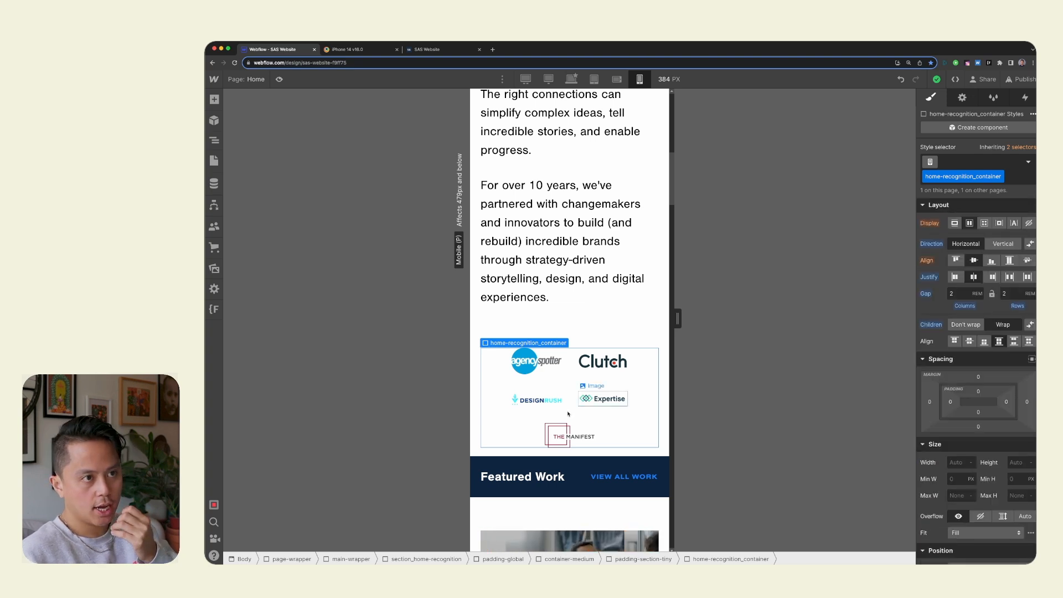
pyautogui.scroll(1, 568, 414)
# Select a home-recognition_item logo link, reset its mobile width override, and set the width to 100%.
pyautogui.click(552, 390)
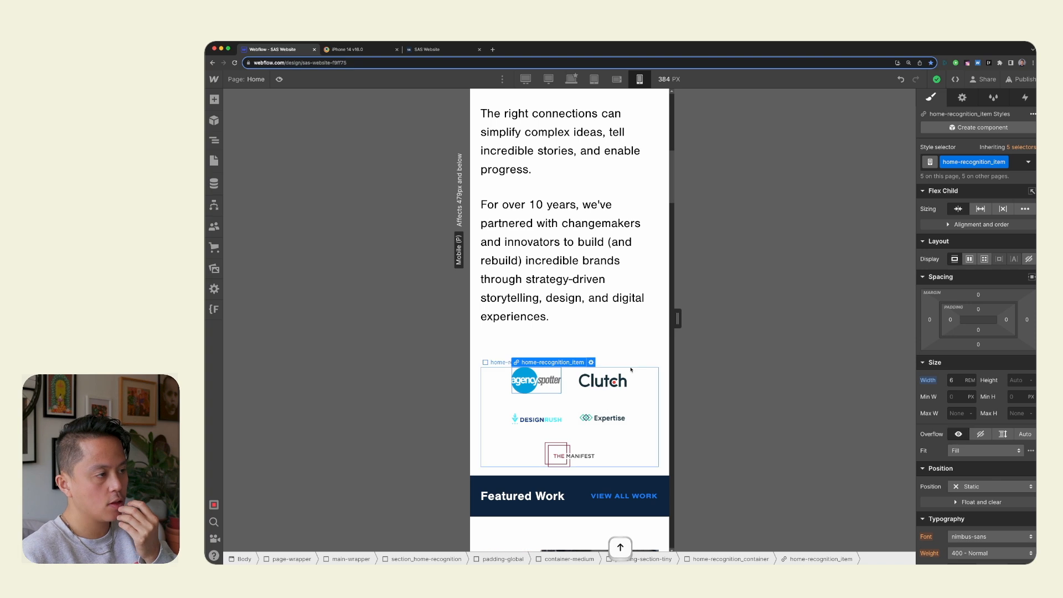
pyautogui.click(933, 383)
pyautogui.click(930, 397)
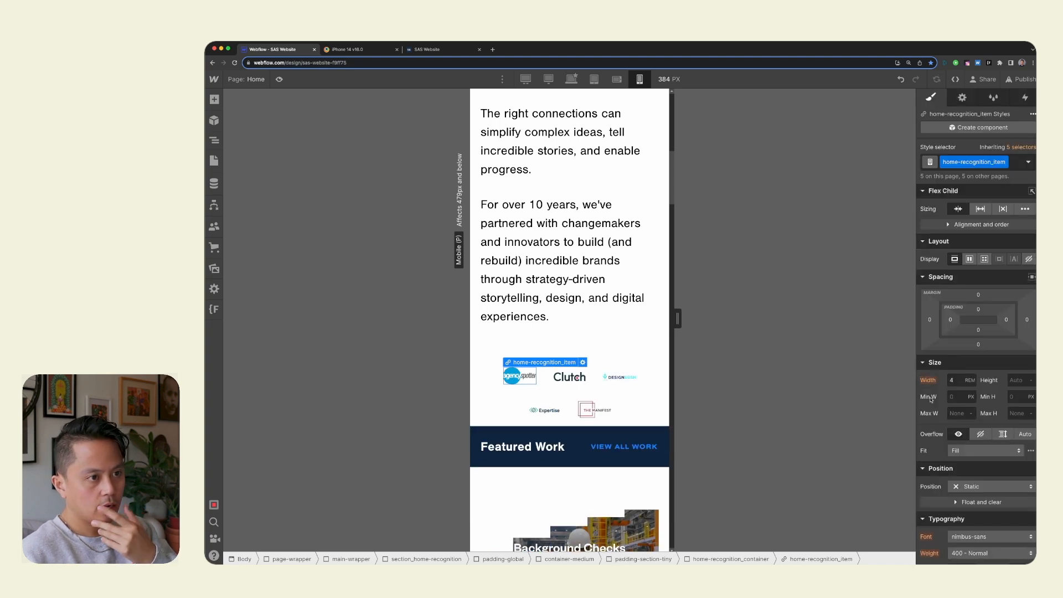
pyautogui.click(959, 381)
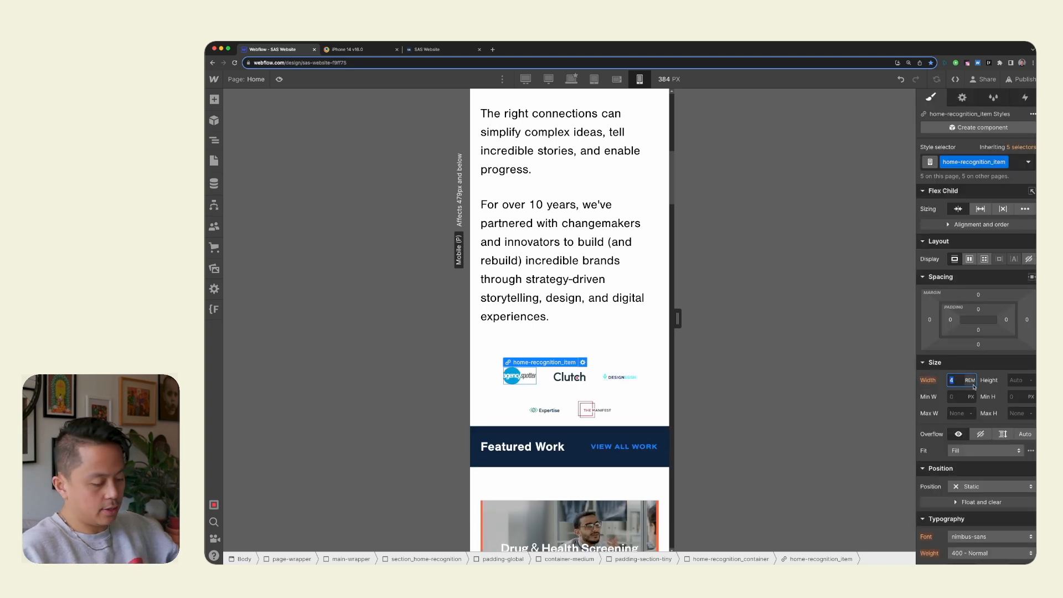
pyautogui.write('100%')
pyautogui.press('Return')
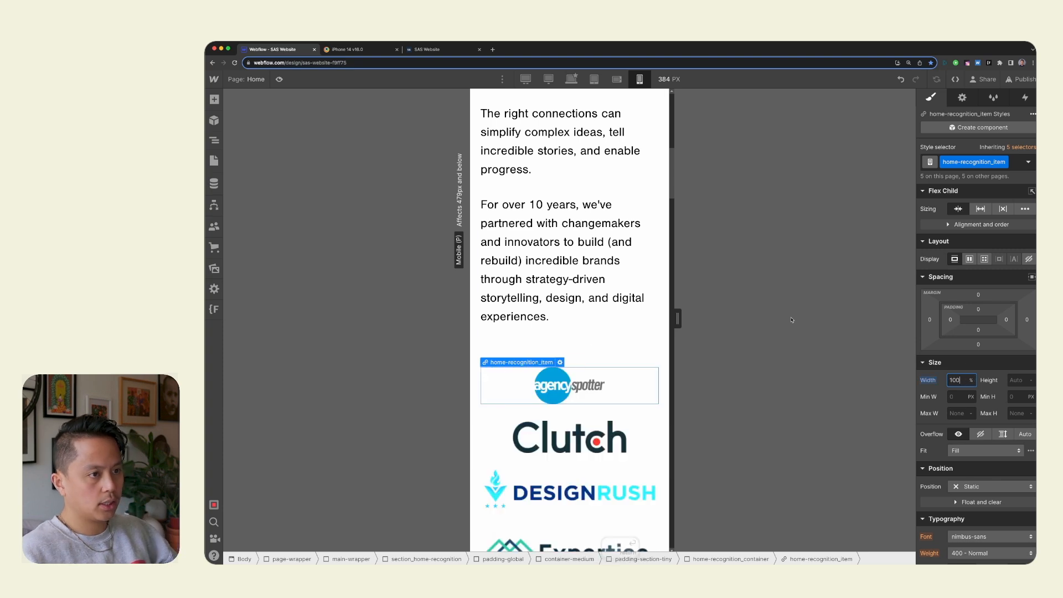
pyautogui.scroll(-6, 792, 320)
pyautogui.scroll(4, 691, 320)
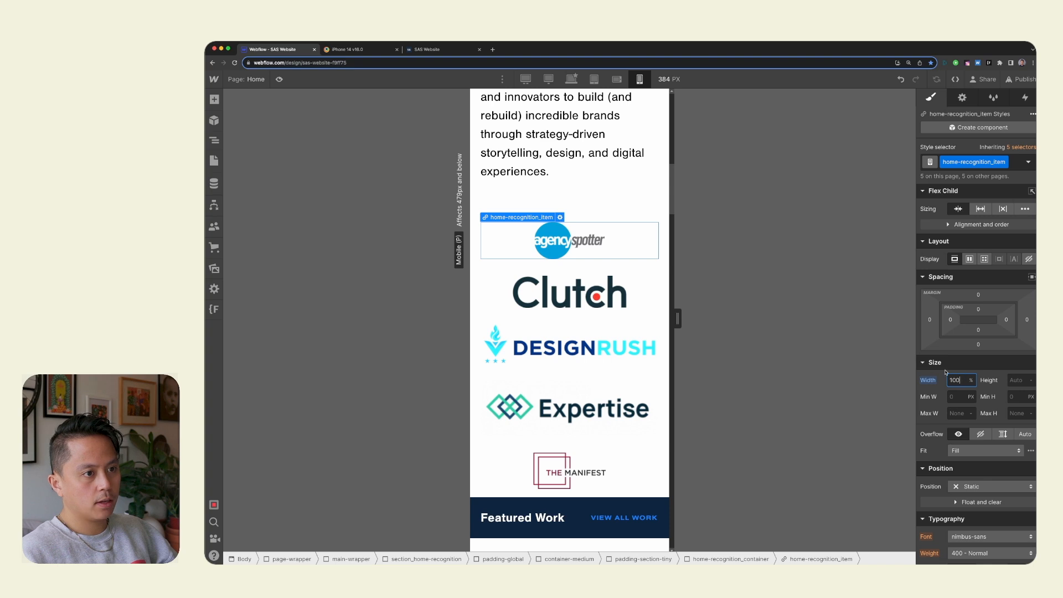
# Change home-recognition_container's display to a grid with two 1fr columns, finish the grid editing, and review the logo arrangement.
pyautogui.click(572, 267)
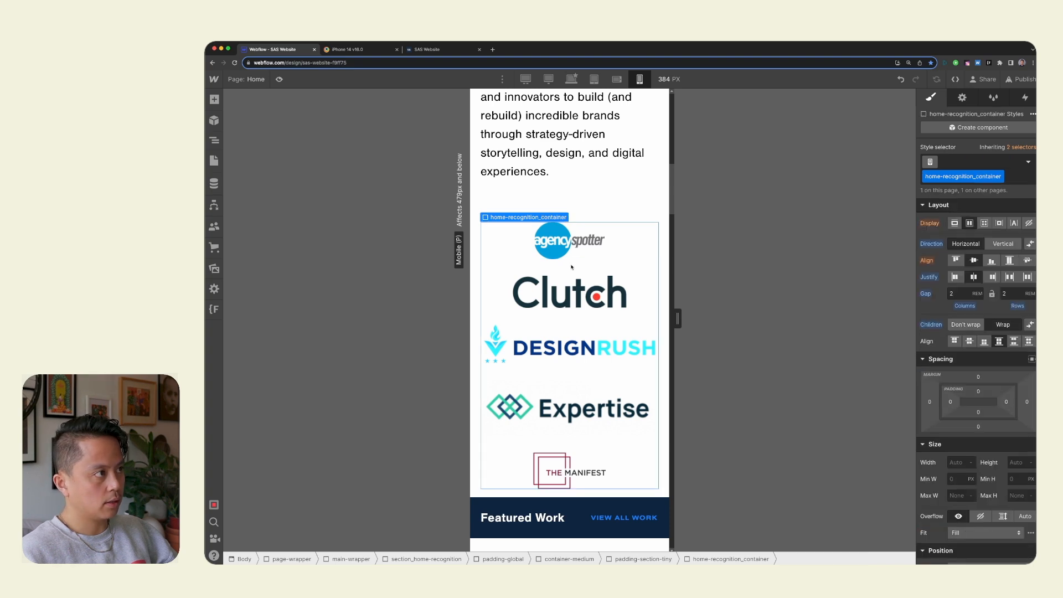
pyautogui.click(651, 367)
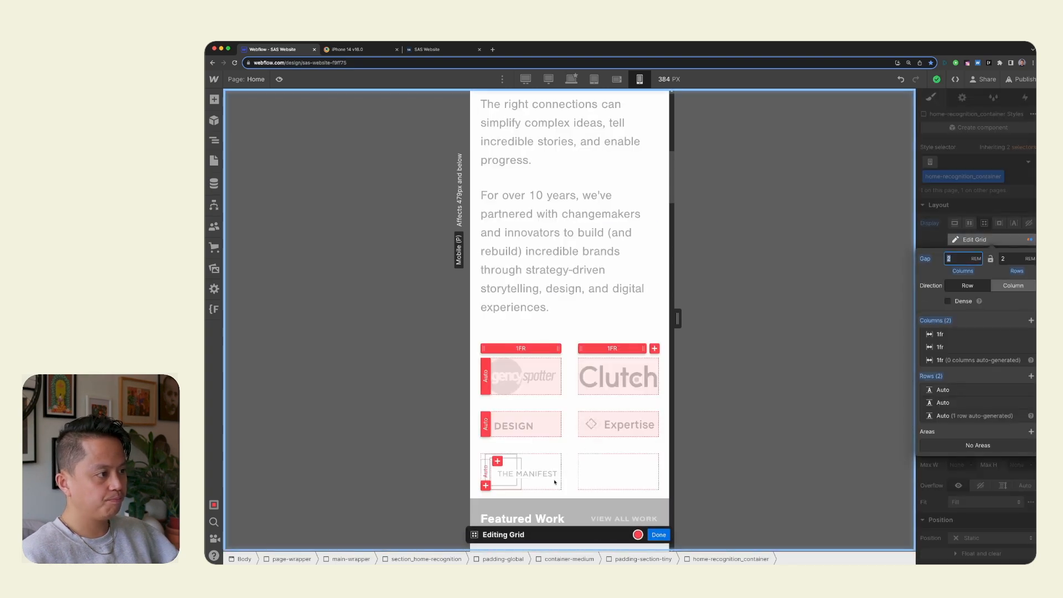
pyautogui.moveTo(587, 535); pyautogui.dragTo(619, 192)
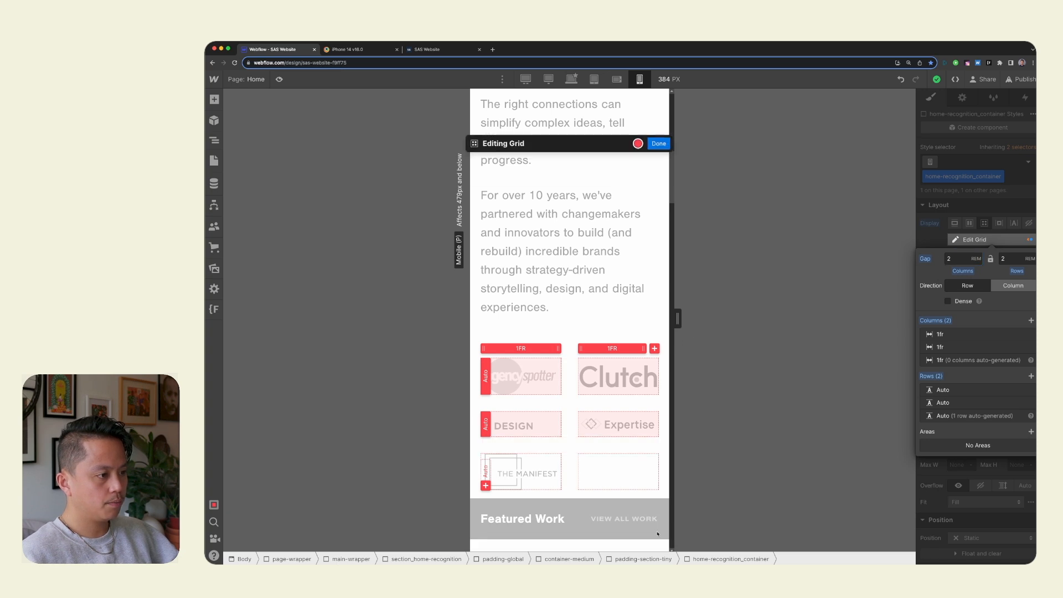
pyautogui.click(659, 104)
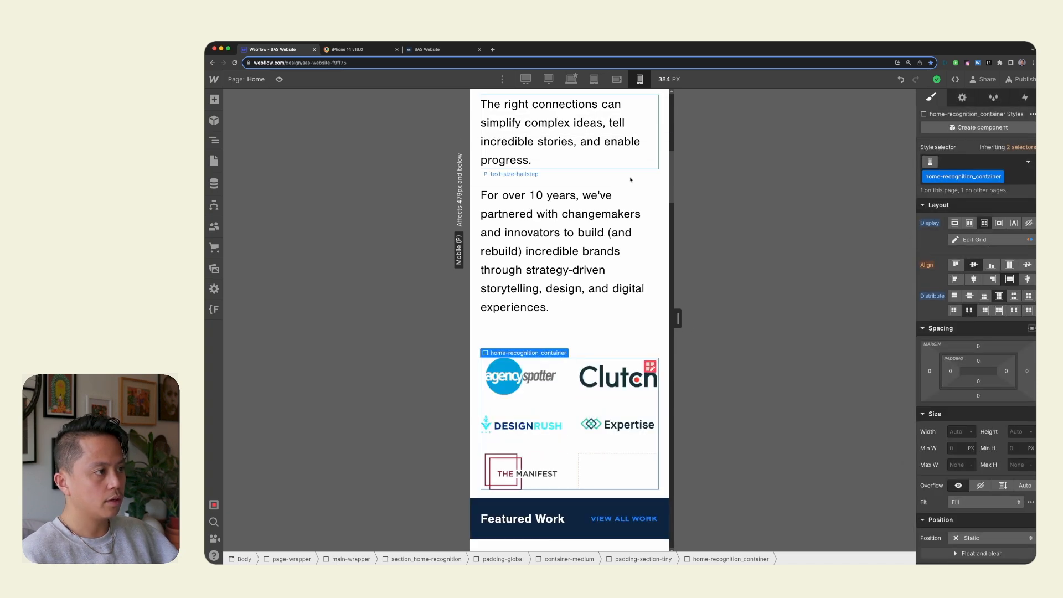
pyautogui.click(633, 332)
pyautogui.scroll(1, 632, 346)
pyautogui.scroll(-3, 632, 346)
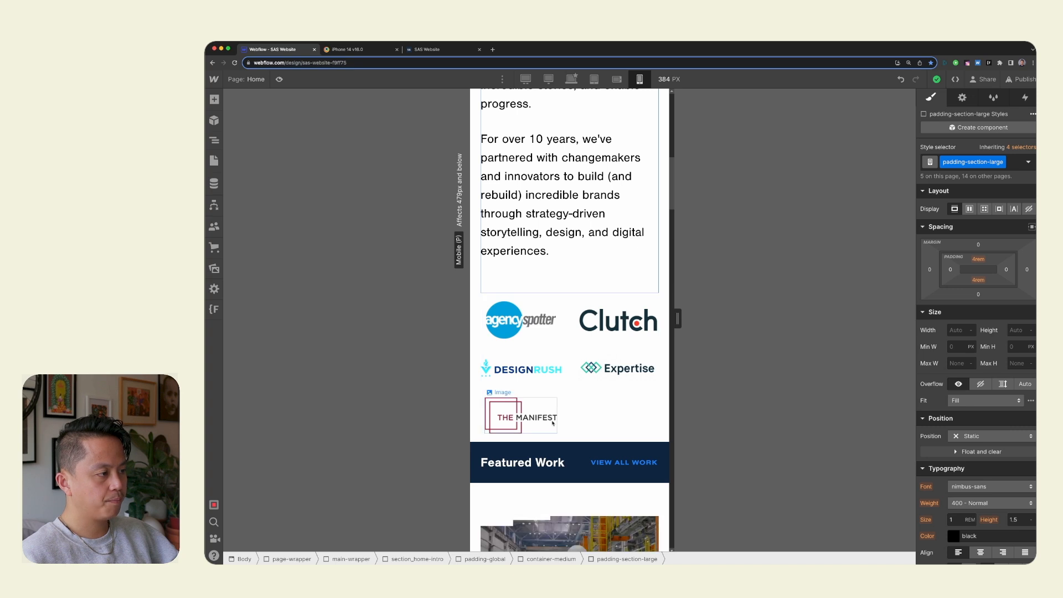
# Stretch The Manifest logo's grid item across both columns and review the logo layout.
pyautogui.click(560, 426)
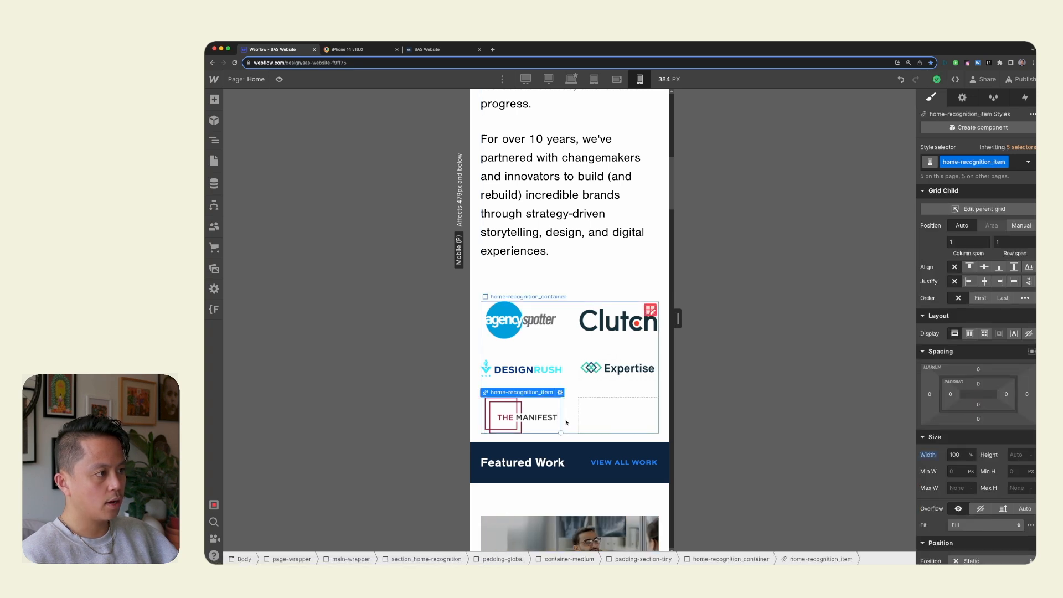
pyautogui.moveTo(561, 432); pyautogui.dragTo(612, 423)
pyautogui.click(591, 391)
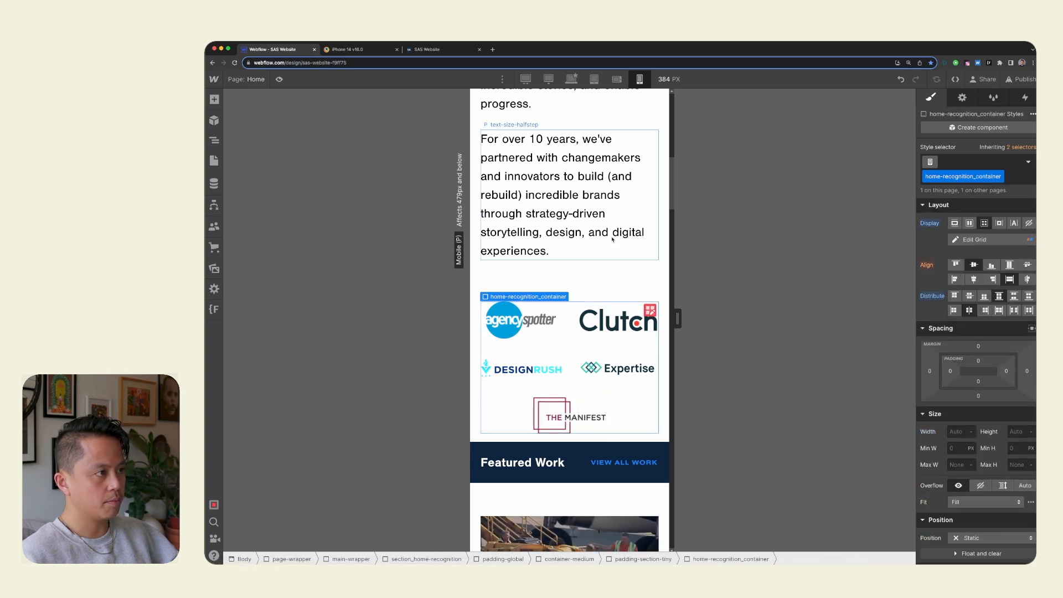
pyautogui.click(612, 239)
pyautogui.scroll(5, 613, 238)
pyautogui.scroll(-6, 637, 266)
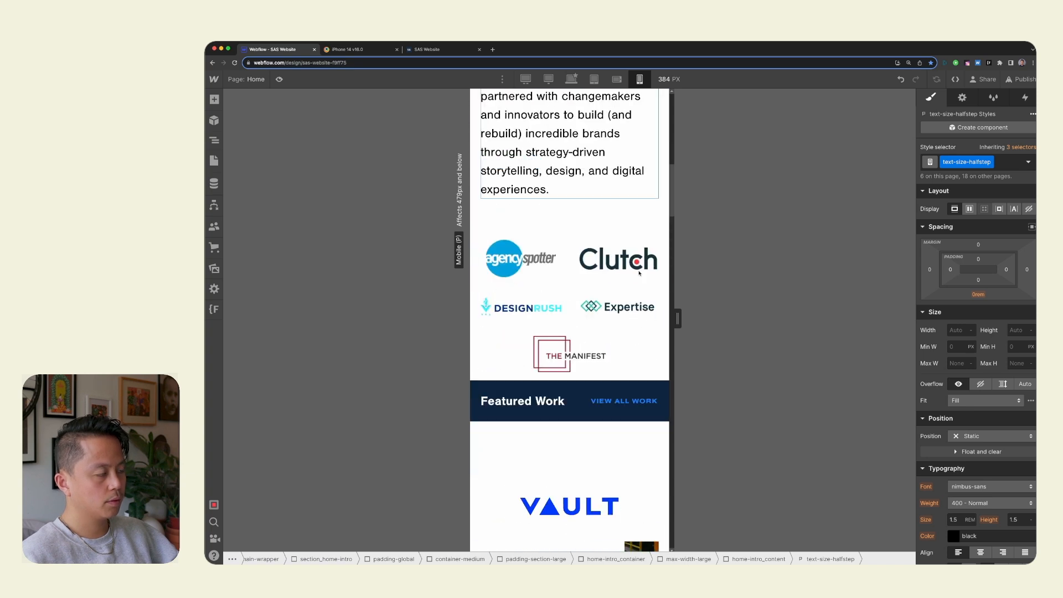
# Undo The Manifest logo's two-column span and look over the page from the hero to the logos.
pyautogui.scroll(10, 637, 277)
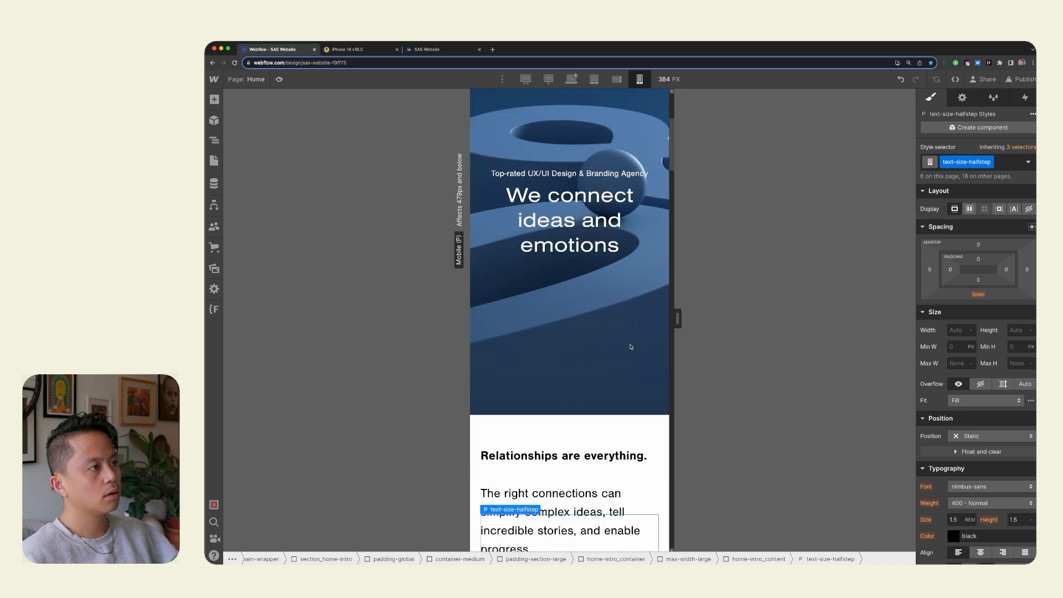
pyautogui.scroll(-8, 631, 346)
pyautogui.scroll(5, 616, 239)
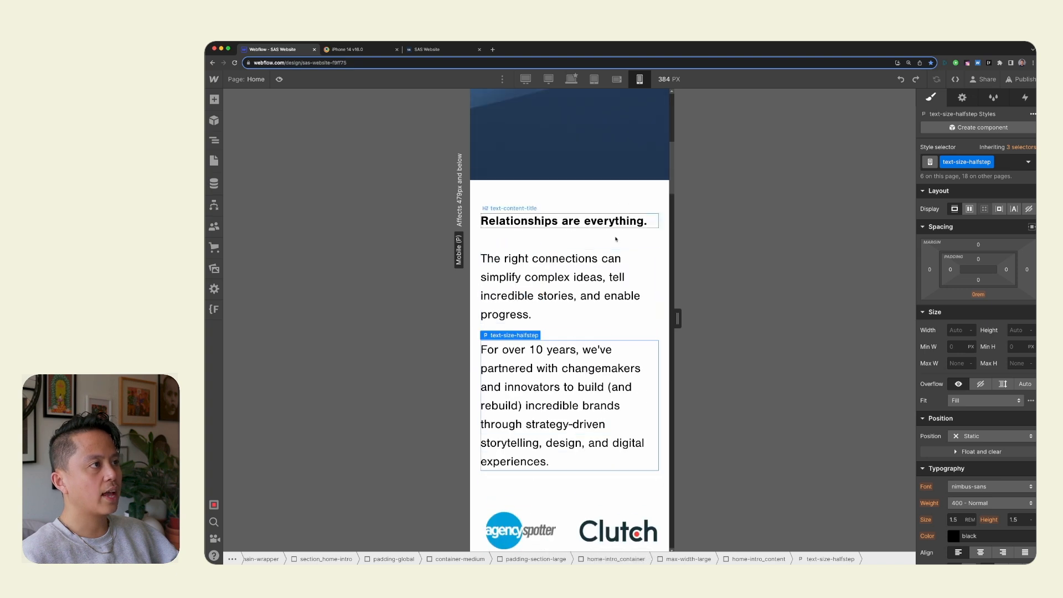
pyautogui.scroll(-3, 606, 446)
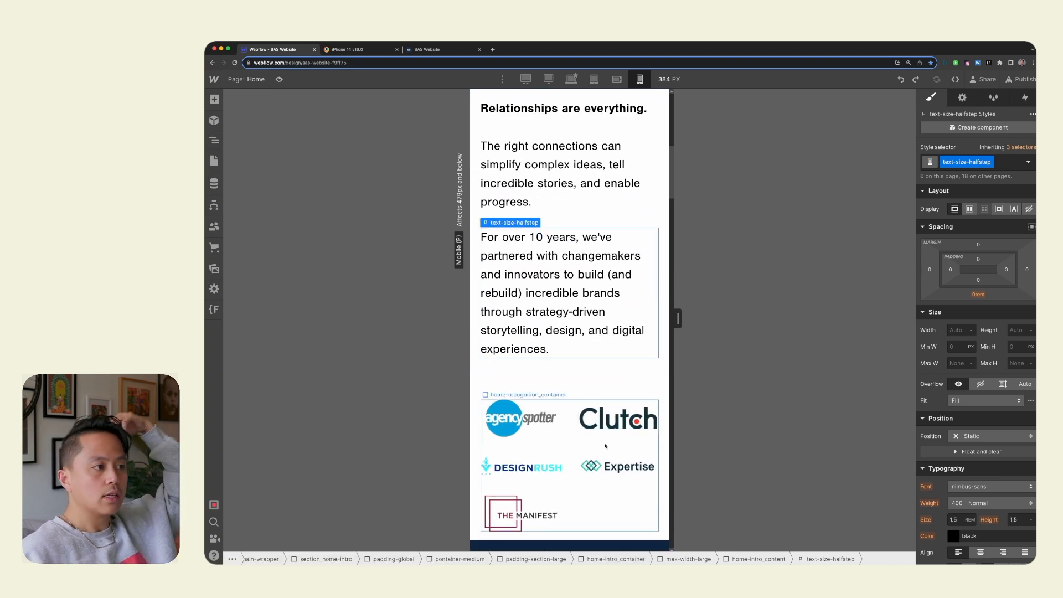
# Narrow the mobile canvas to 375 px and check the recognition logo grid at that width.
pyautogui.click(620, 389)
pyautogui.moveTo(678, 319)
pyautogui.mouseDown()
pyautogui.moveTo(762, 325)
pyautogui.moveTo(675, 318)
pyautogui.mouseUp()
pyautogui.click(655, 394)
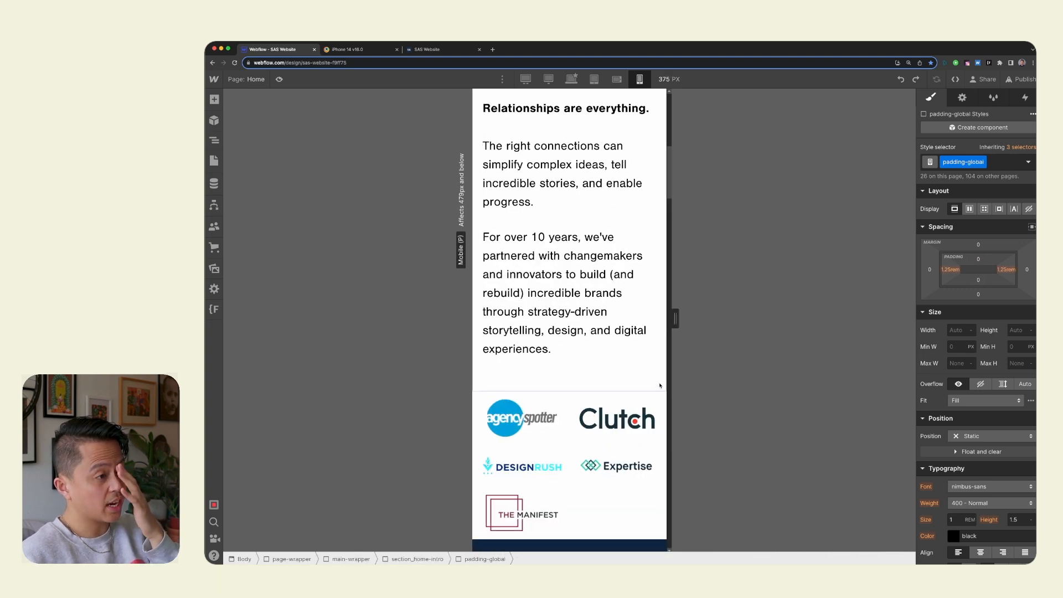
pyautogui.click(656, 403)
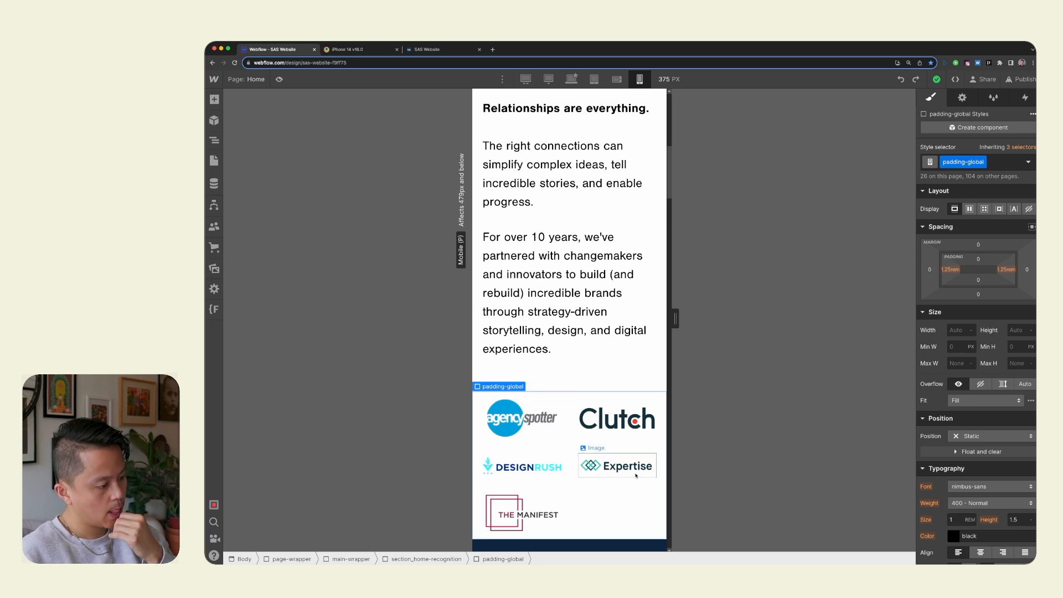
pyautogui.scroll(-1, 636, 475)
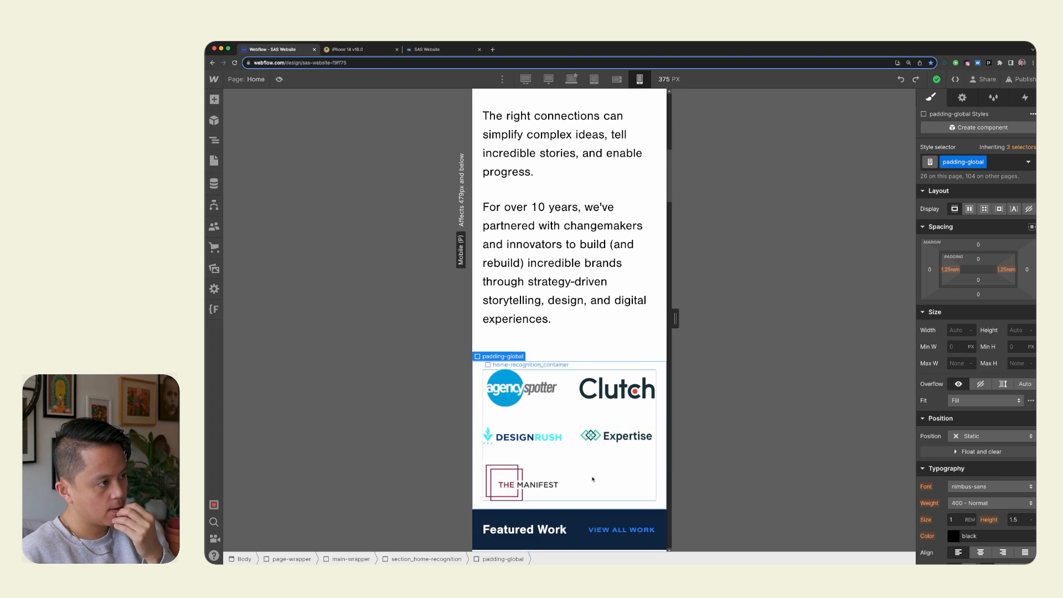
pyautogui.click(624, 336)
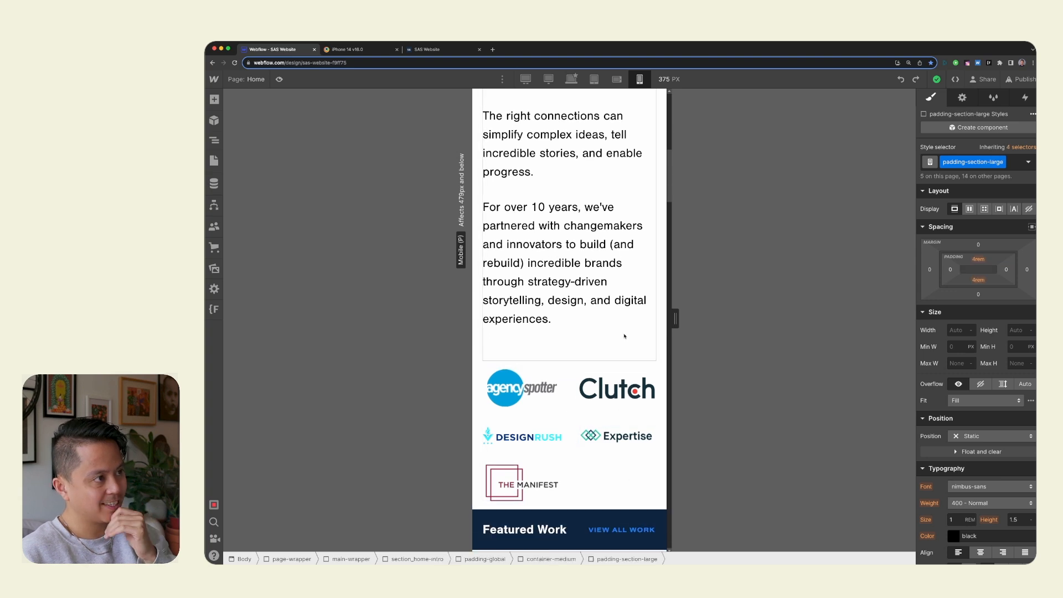
# Publish the site to the selected staging and production domains and check the publish status.
pyautogui.click(1025, 79)
pyautogui.click(956, 261)
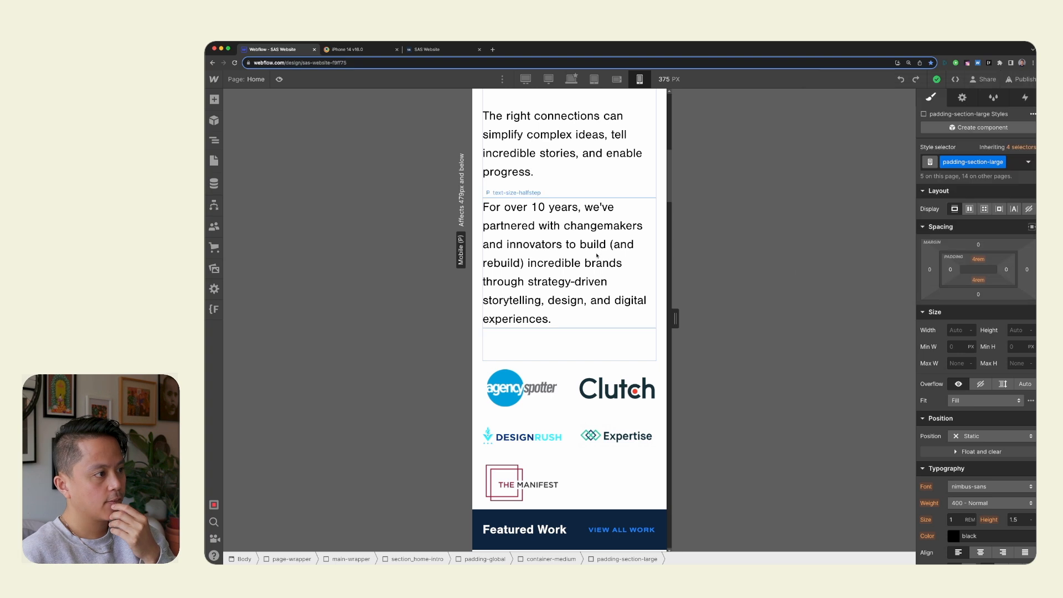
pyautogui.scroll(2, 593, 311)
pyautogui.scroll(-3, 594, 313)
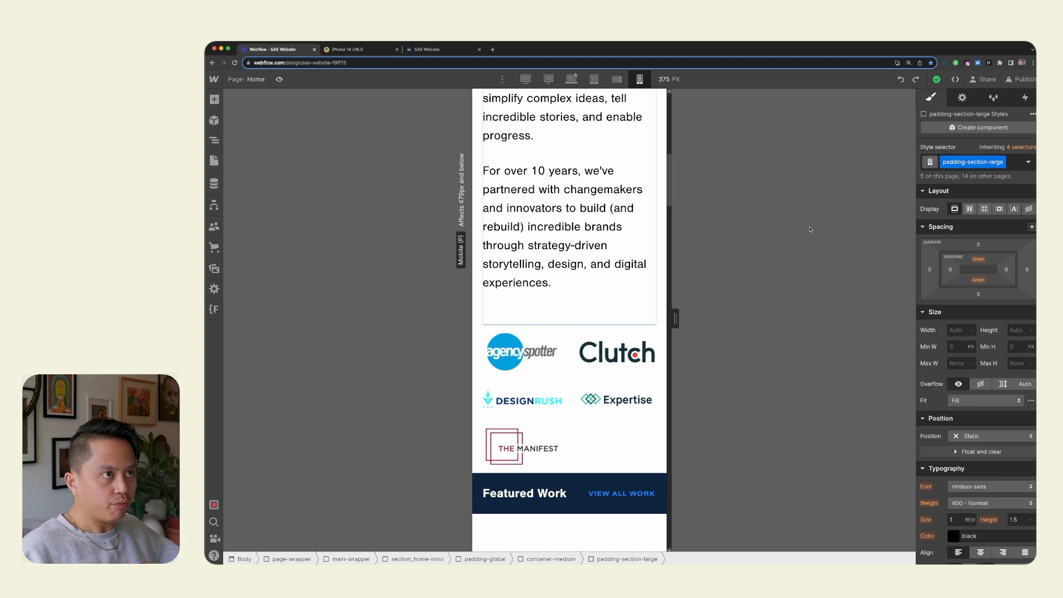
pyautogui.click(1025, 83)
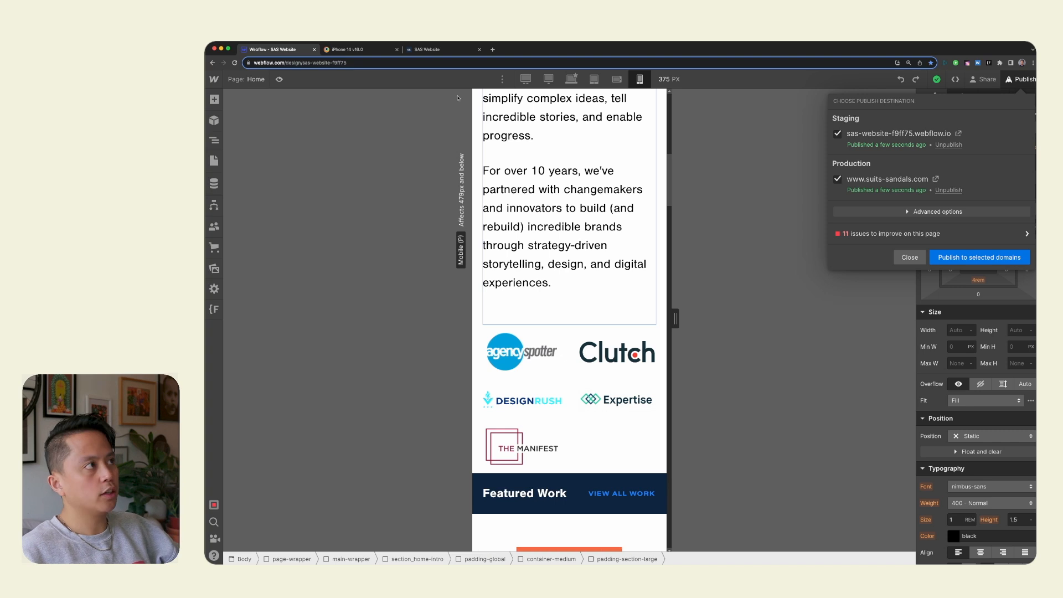
# Switch to the BrowserStack iPhone 14 session, reload the home page, and examine the recognition logos.
pyautogui.click(355, 50)
pyautogui.scroll(5, 663, 169)
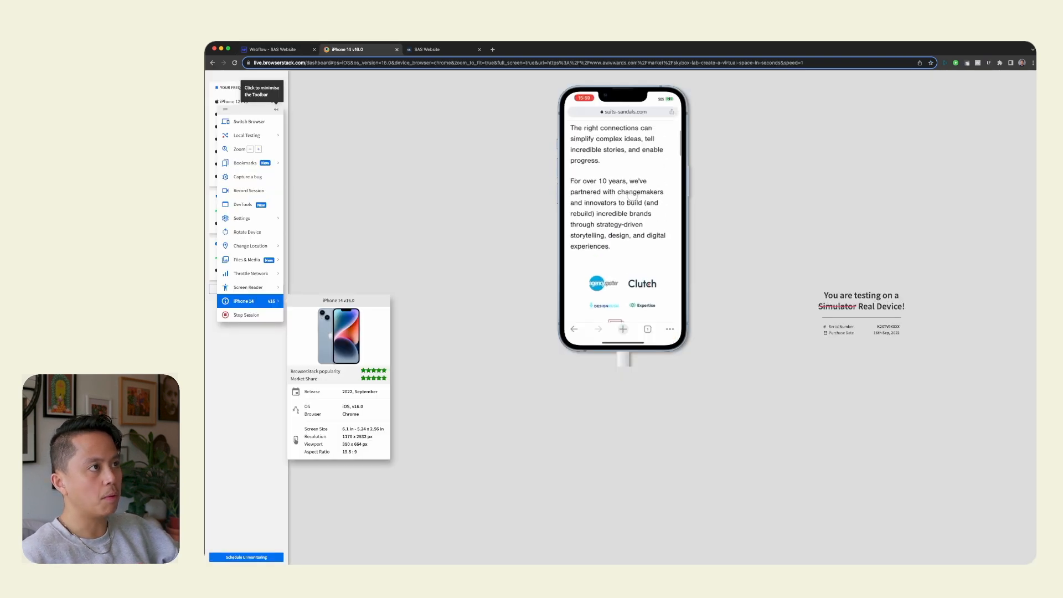
pyautogui.scroll(5, 663, 169)
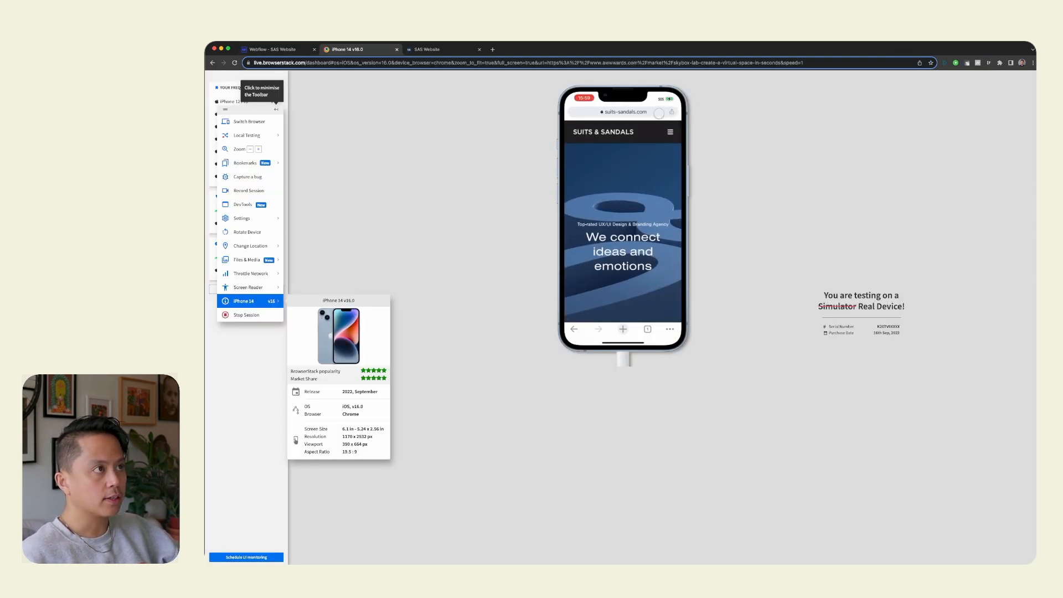
pyautogui.click(632, 113)
pyautogui.press('Return')
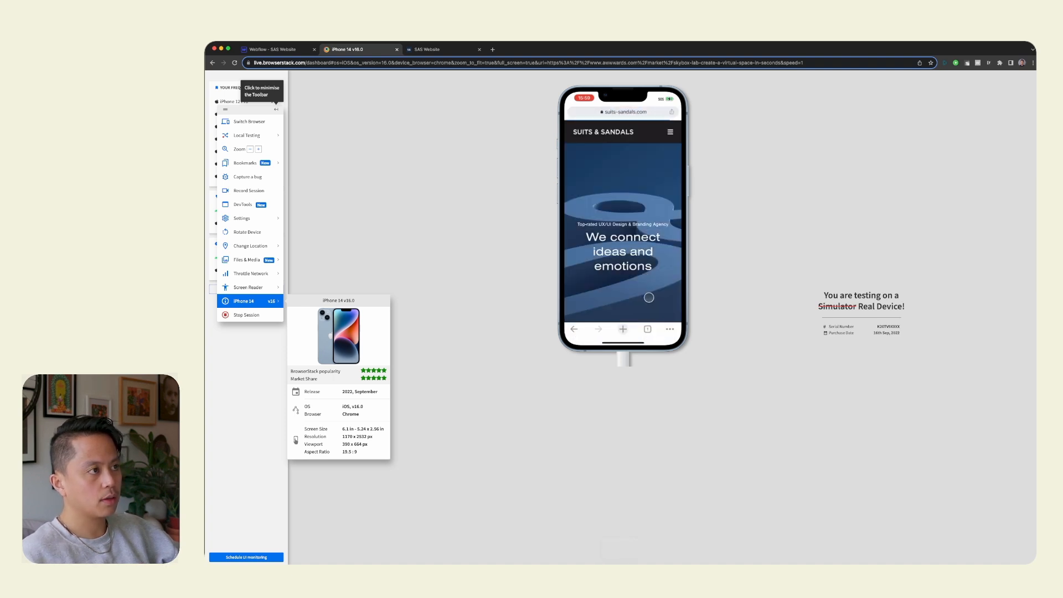
pyautogui.scroll(-5, 645, 258)
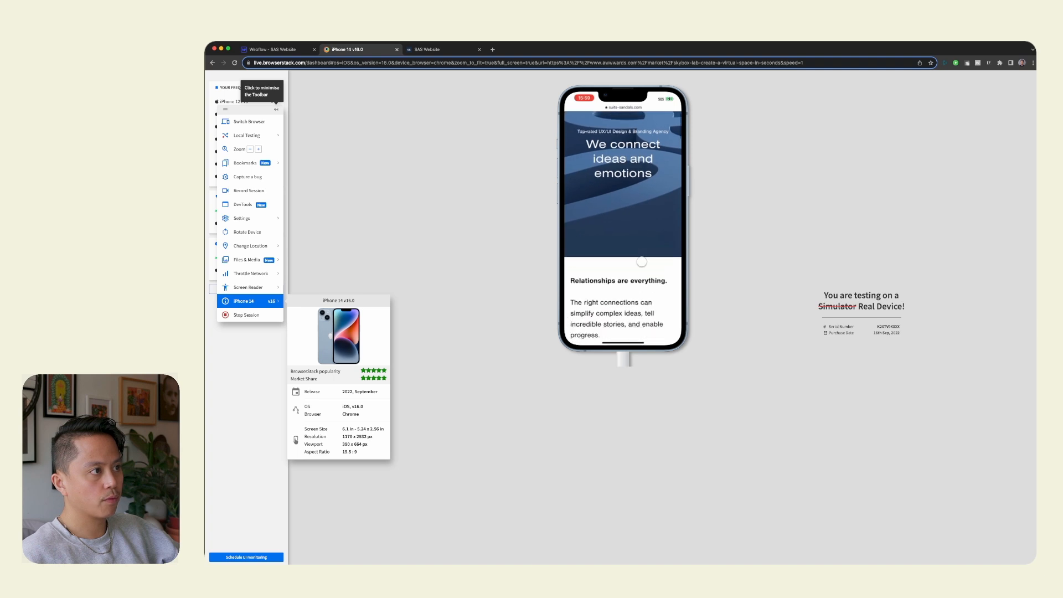
pyautogui.scroll(-5, 644, 284)
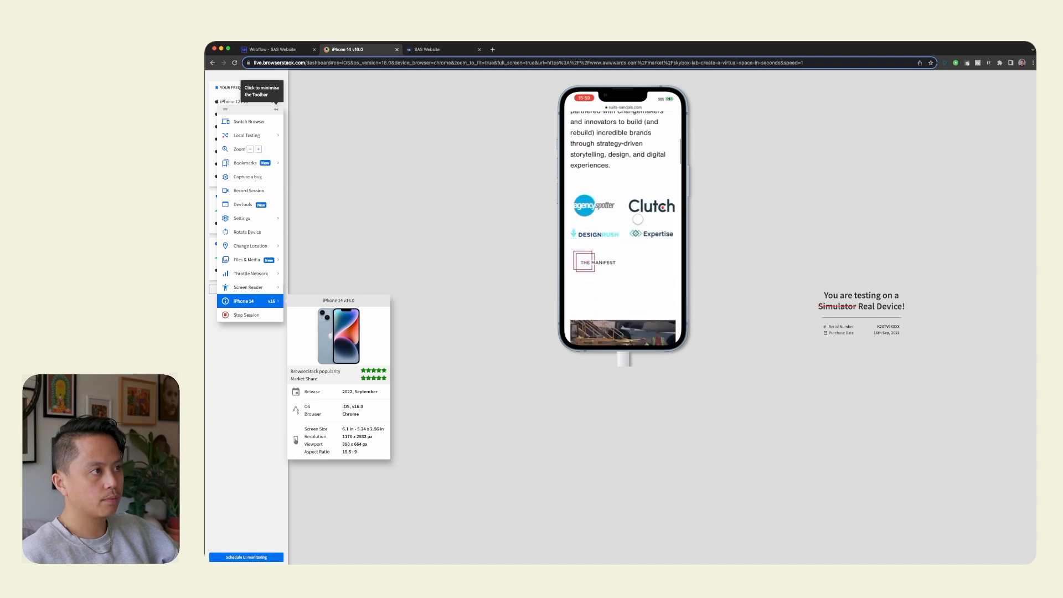
pyautogui.moveTo(638, 241); pyautogui.dragTo(639, 226)
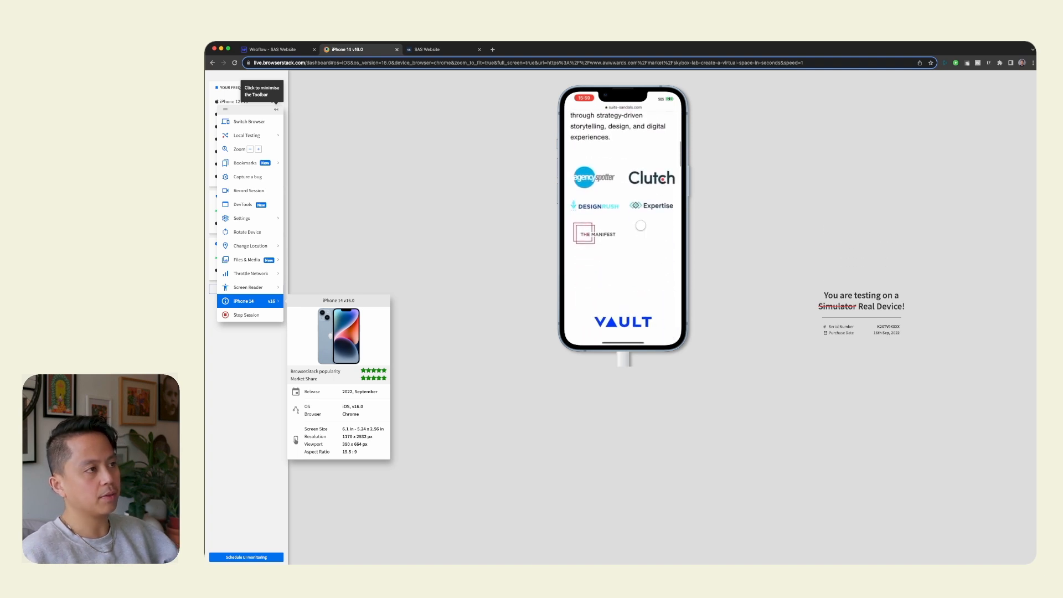
# Return to Webflow, close the publish dialog, and view the recognition logos on the live desktop site.
pyautogui.click(271, 49)
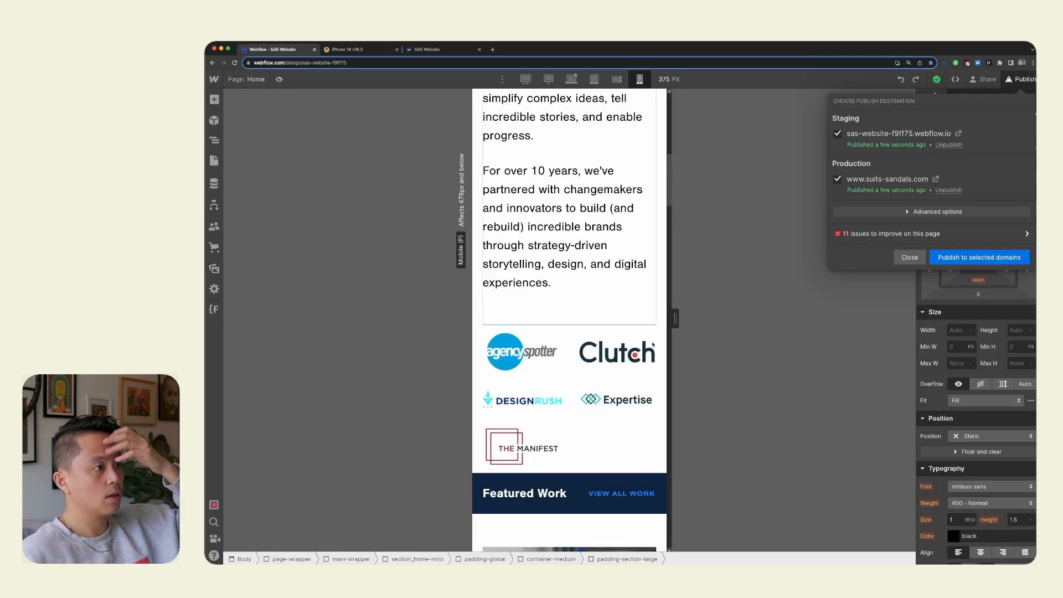
pyautogui.click(611, 459)
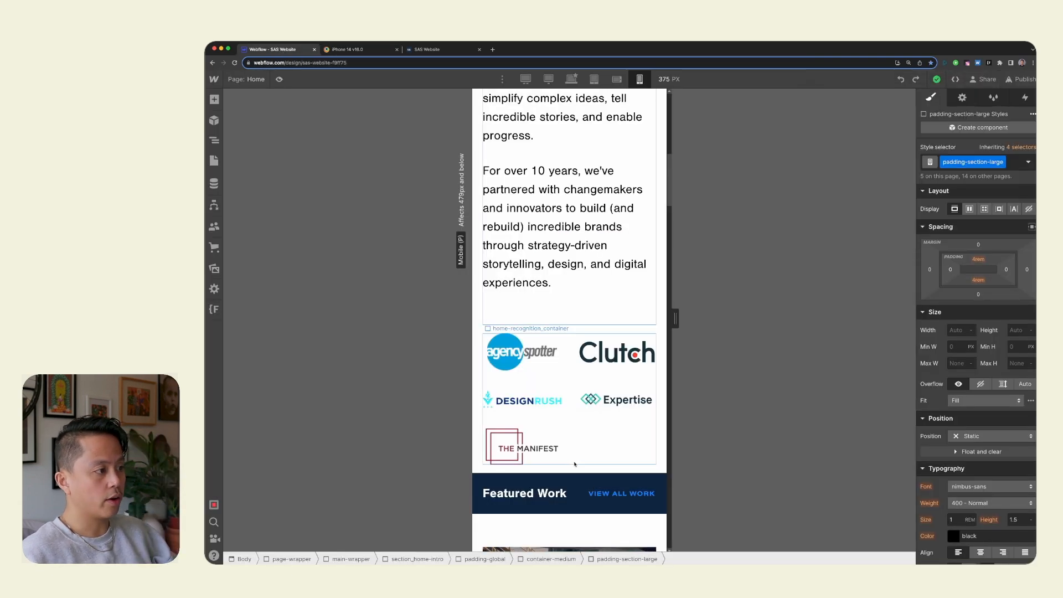
pyautogui.click(482, 443)
pyautogui.click(437, 49)
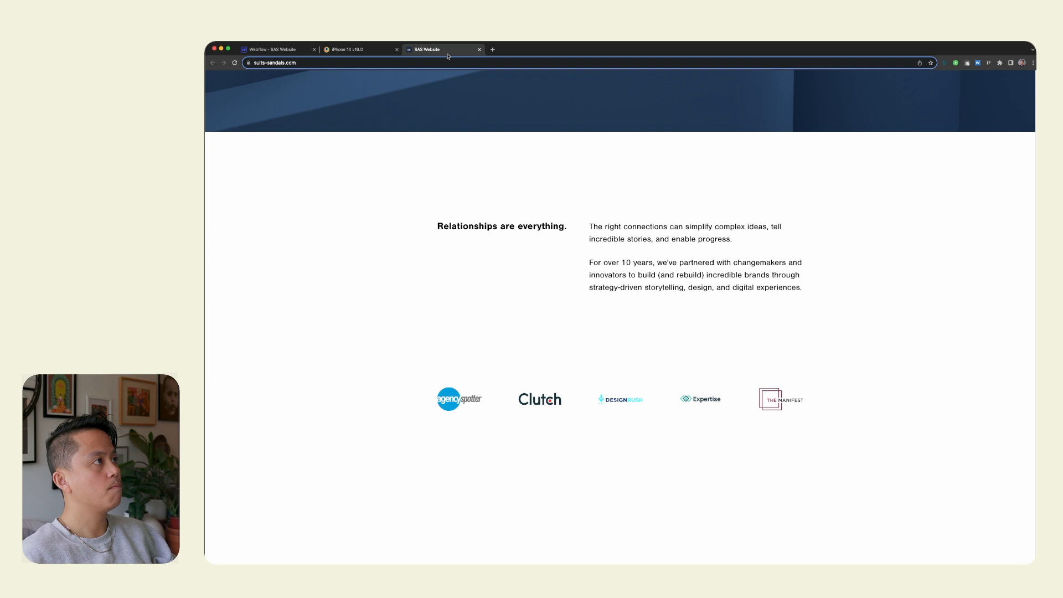
# Go back to the BrowserStack iPhone 14 preview and inspect the recognition logos above Featured Work.
pyautogui.click(360, 51)
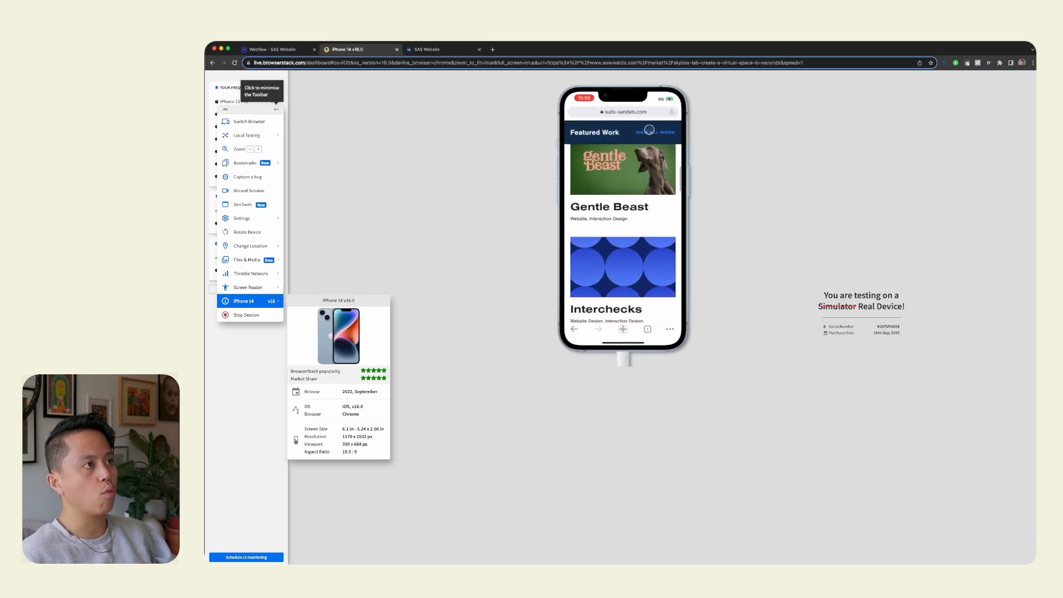
pyautogui.scroll(3, 635, 250)
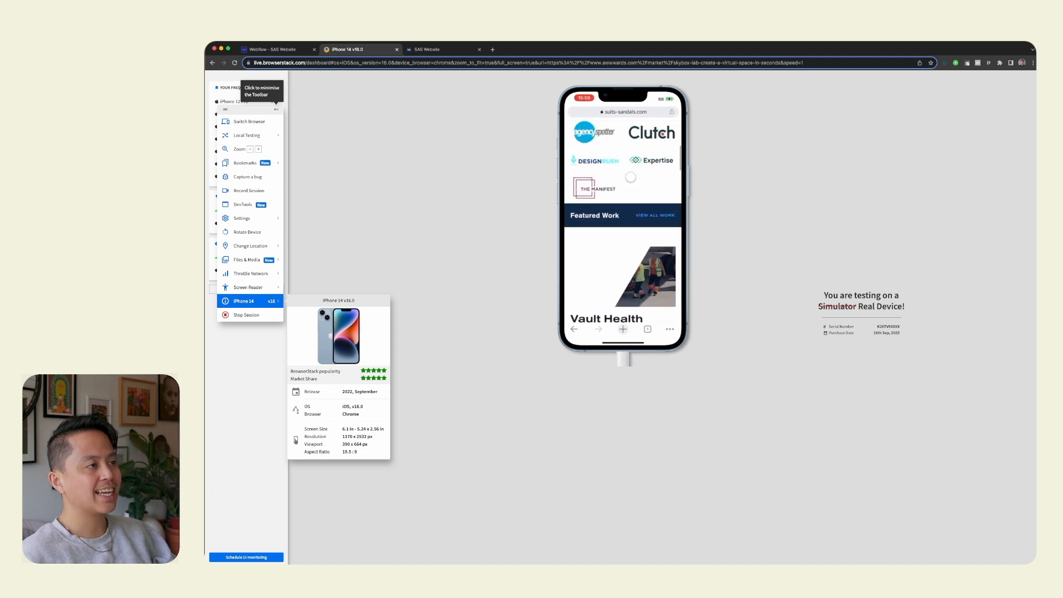
pyautogui.scroll(5, 632, 297)
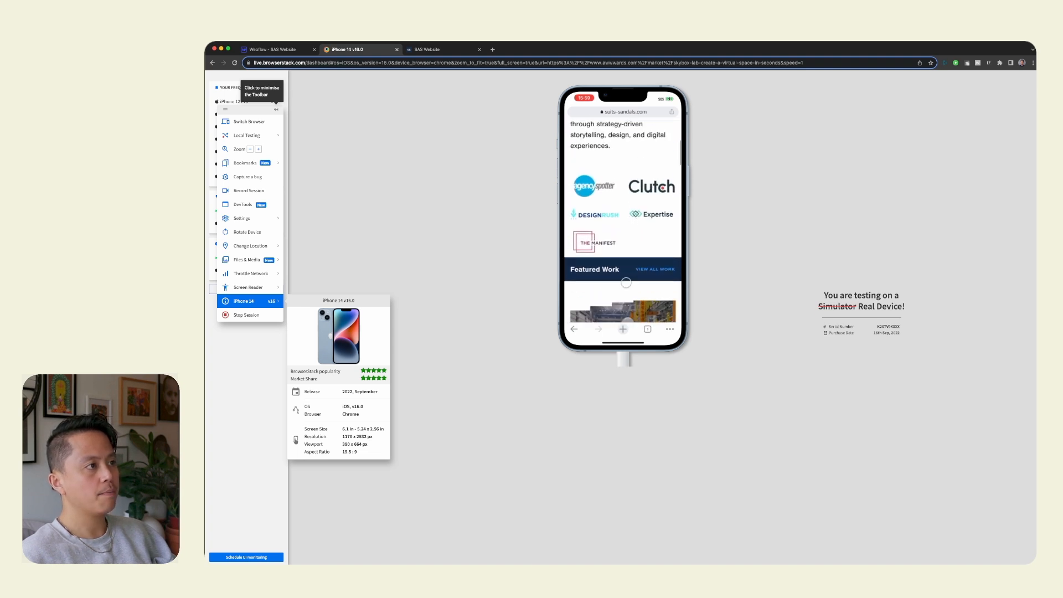
# Switch to Webflow and open the scroll-into-view interaction of the section_home-featured element.
pyautogui.scroll(-10, 619, 220)
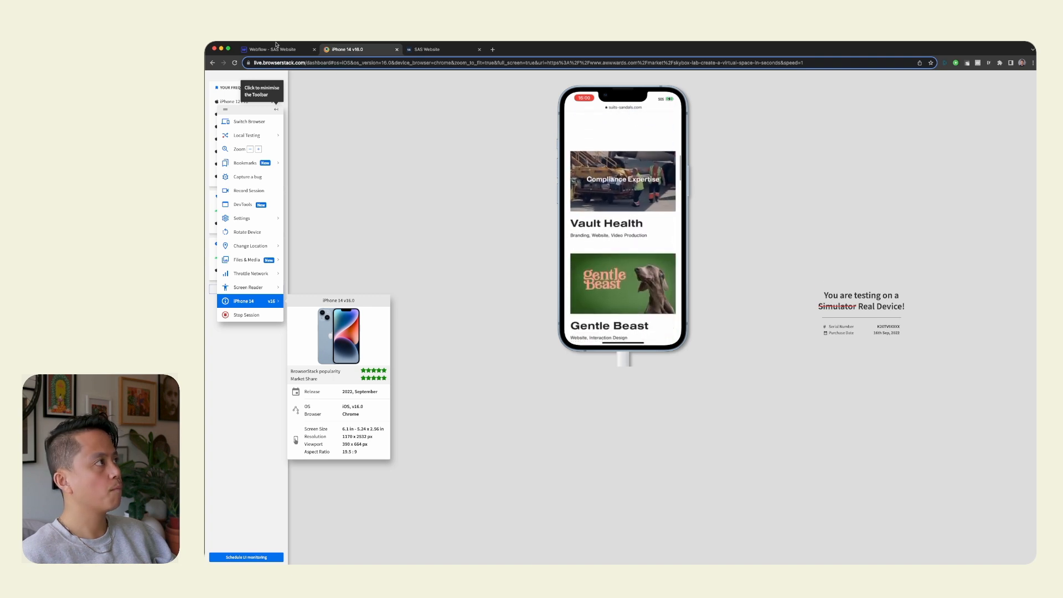
pyautogui.click(277, 49)
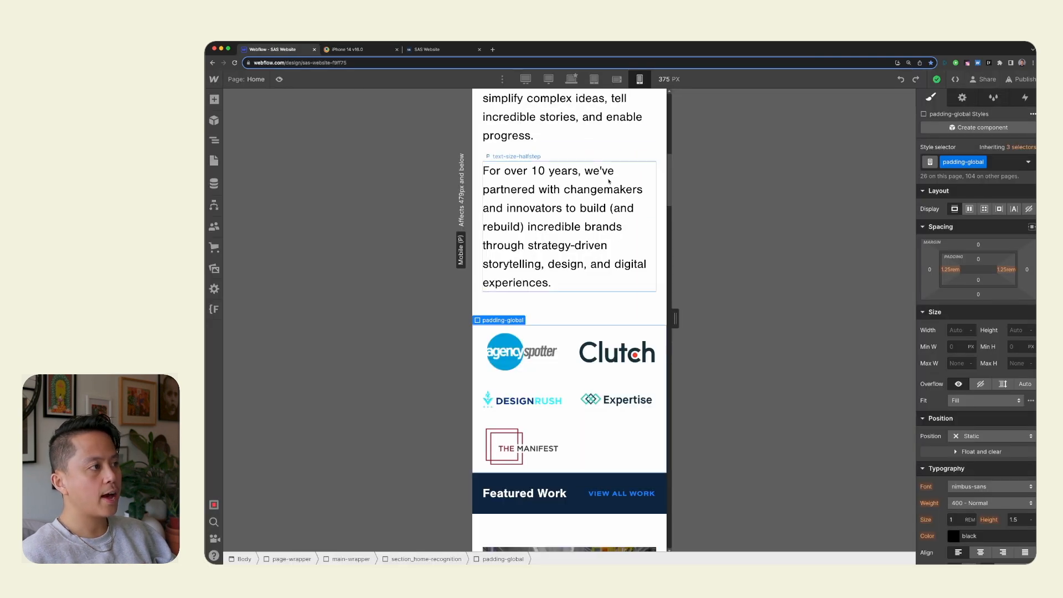
pyautogui.press('h')
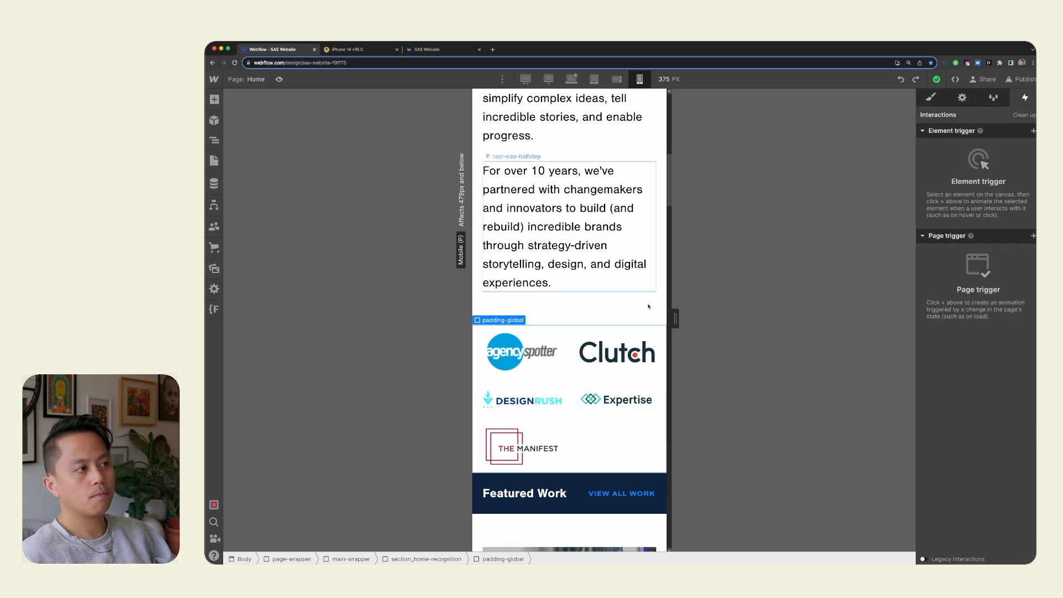
pyautogui.press('z')
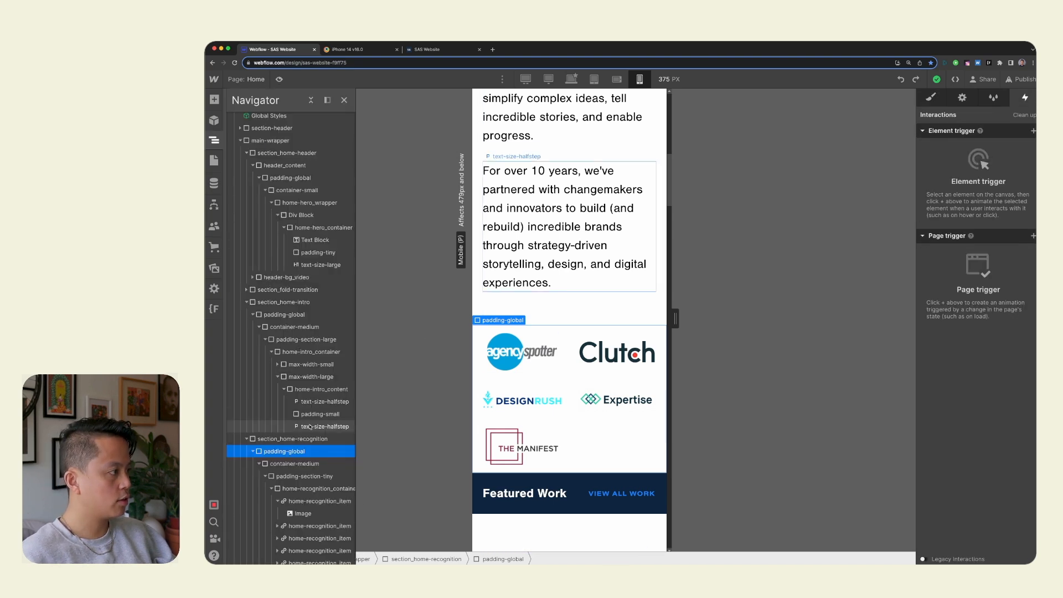
pyautogui.scroll(-2, 311, 427)
pyautogui.hscroll(1, 311, 427)
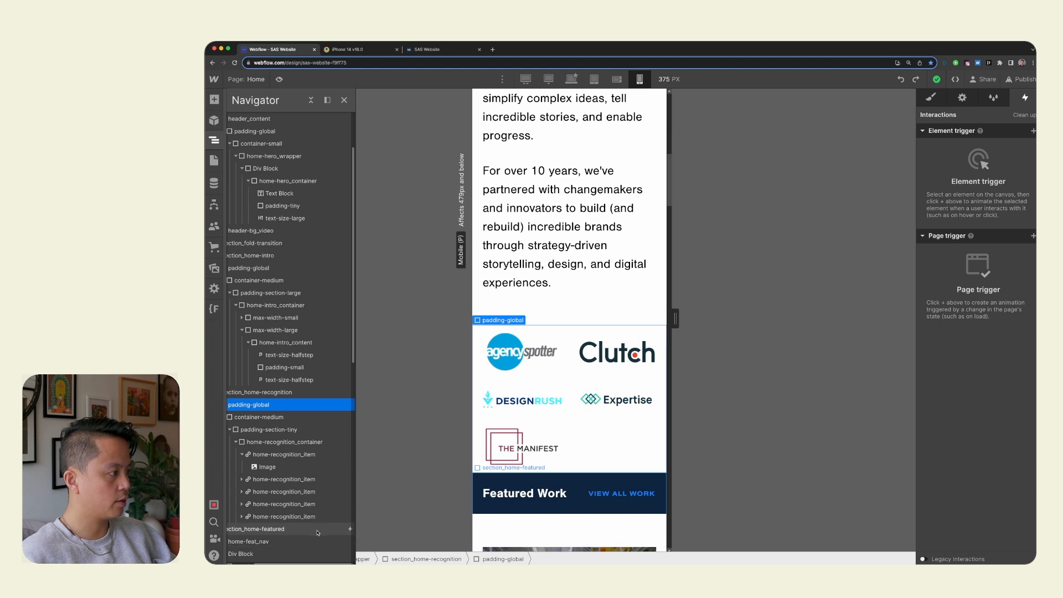
pyautogui.click(317, 532)
pyautogui.click(969, 154)
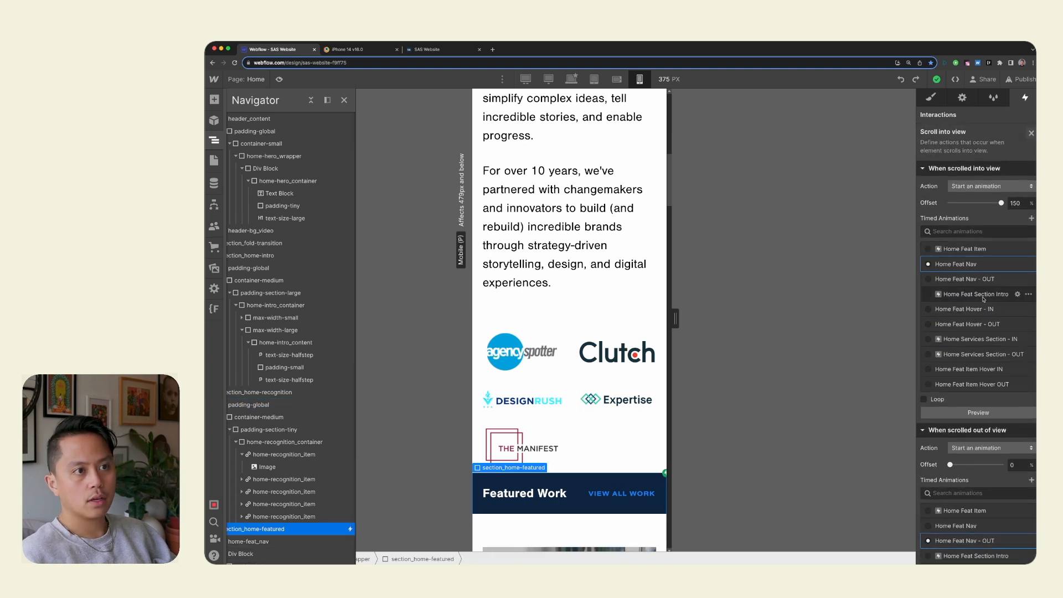
# Disable the scroll-into-view trigger for phone landscape and phone portrait, and publish the site to the selected domains.
pyautogui.scroll(-5, 980, 388)
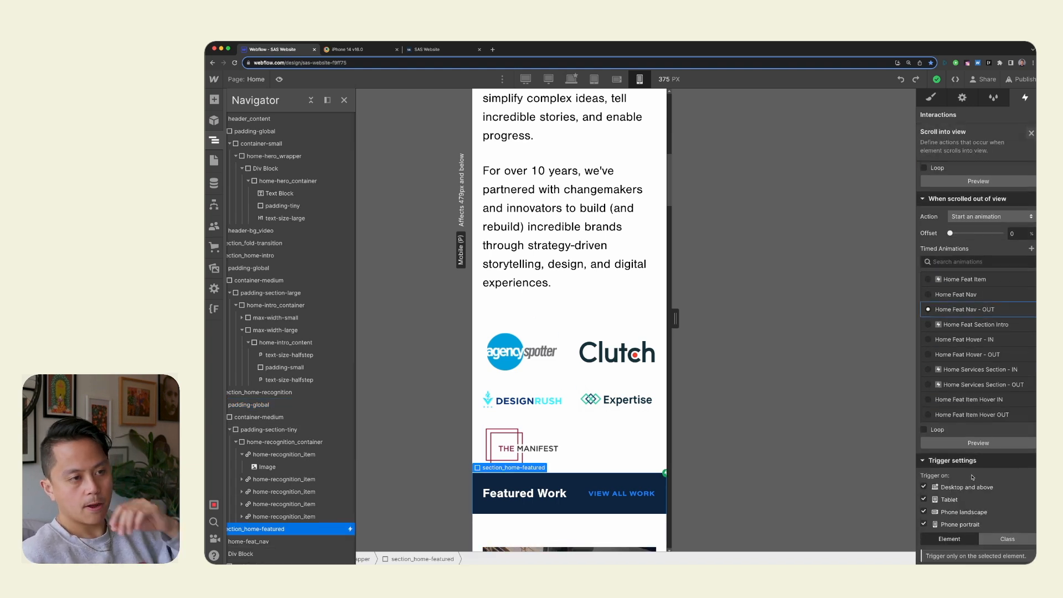
pyautogui.scroll(1, 973, 477)
pyautogui.scroll(1, 968, 477)
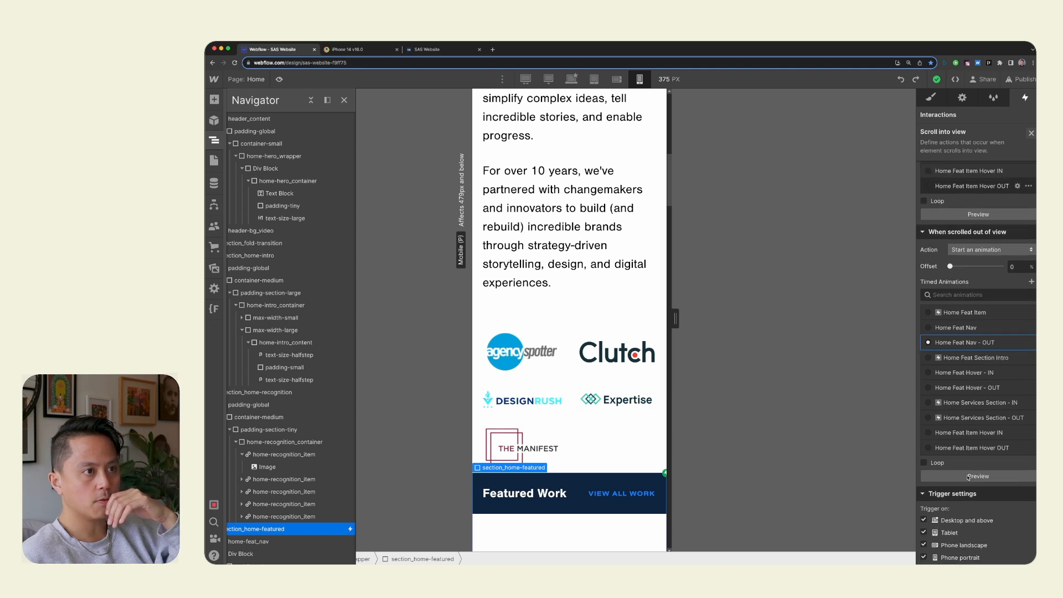
pyautogui.scroll(-2, 968, 477)
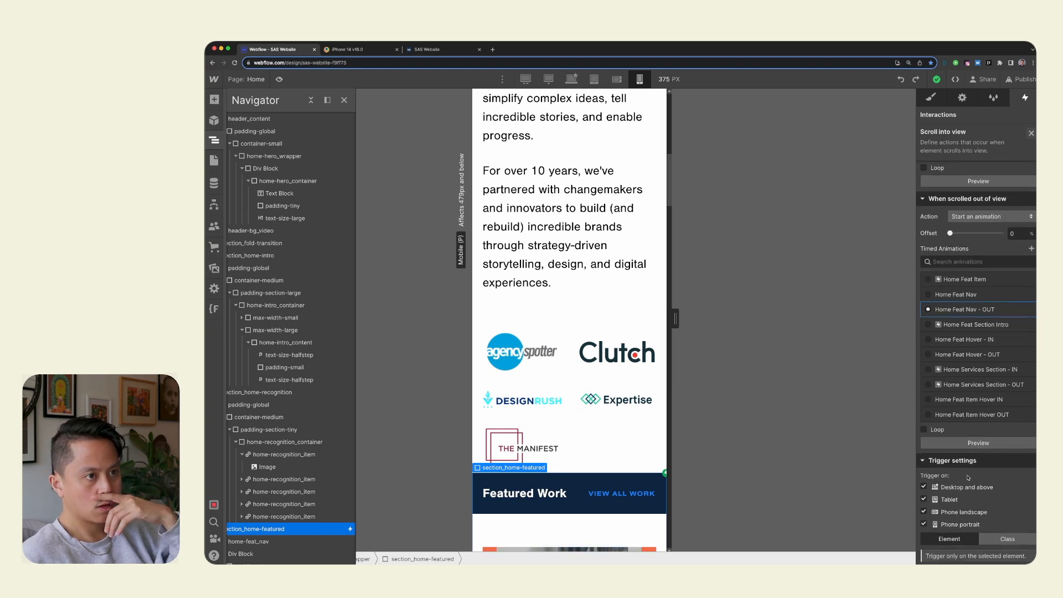
pyautogui.scroll(4, 968, 478)
pyautogui.scroll(-4, 968, 478)
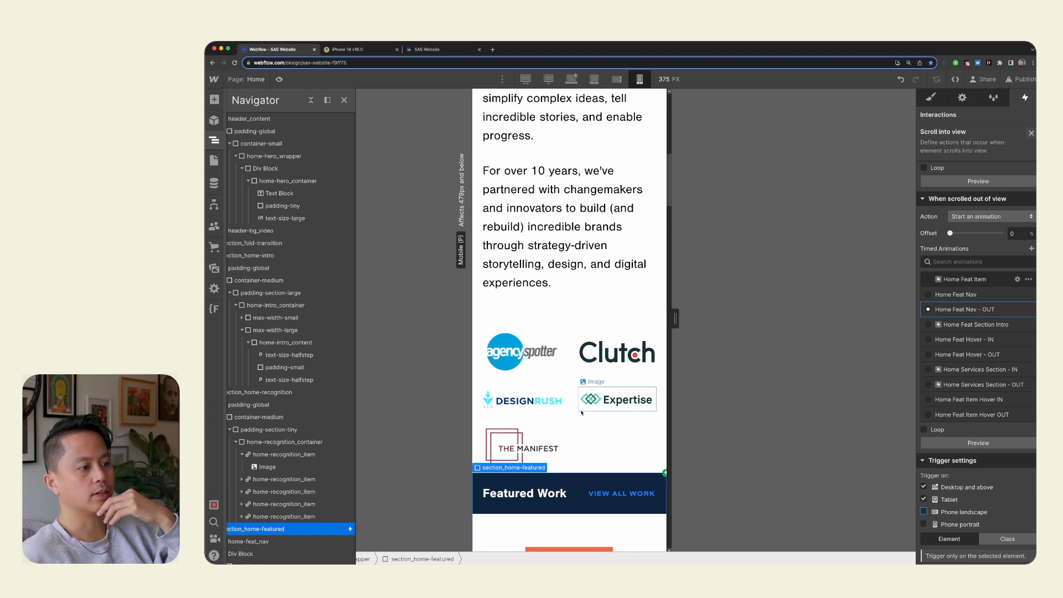
pyautogui.click(1022, 85)
pyautogui.click(987, 258)
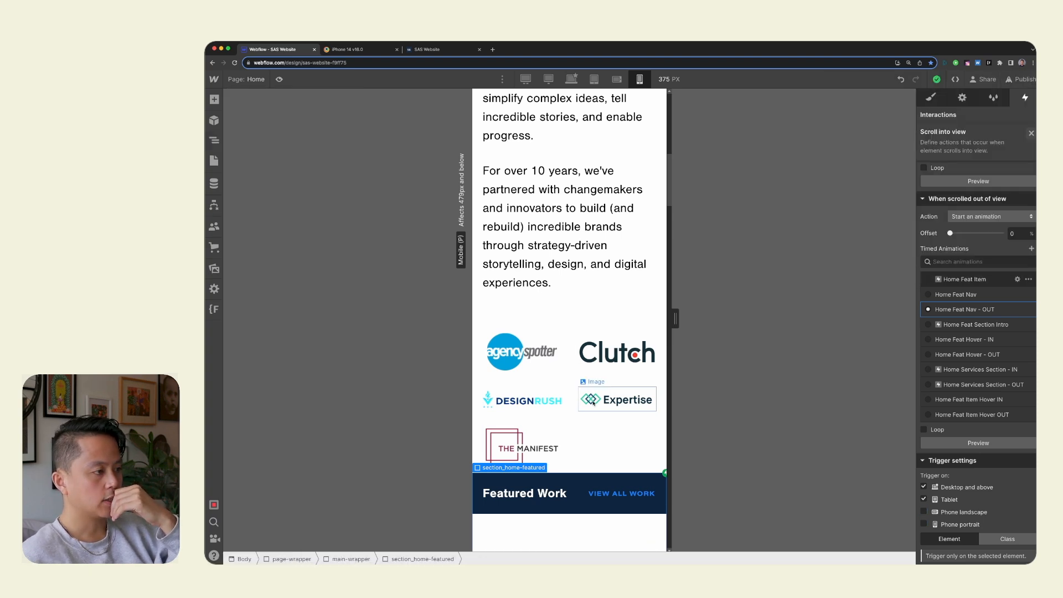
# Set the bottom padding of the home-recognition_container to 2rem on the mobile portrait breakpoint.
pyautogui.click(593, 403)
pyautogui.click(662, 469)
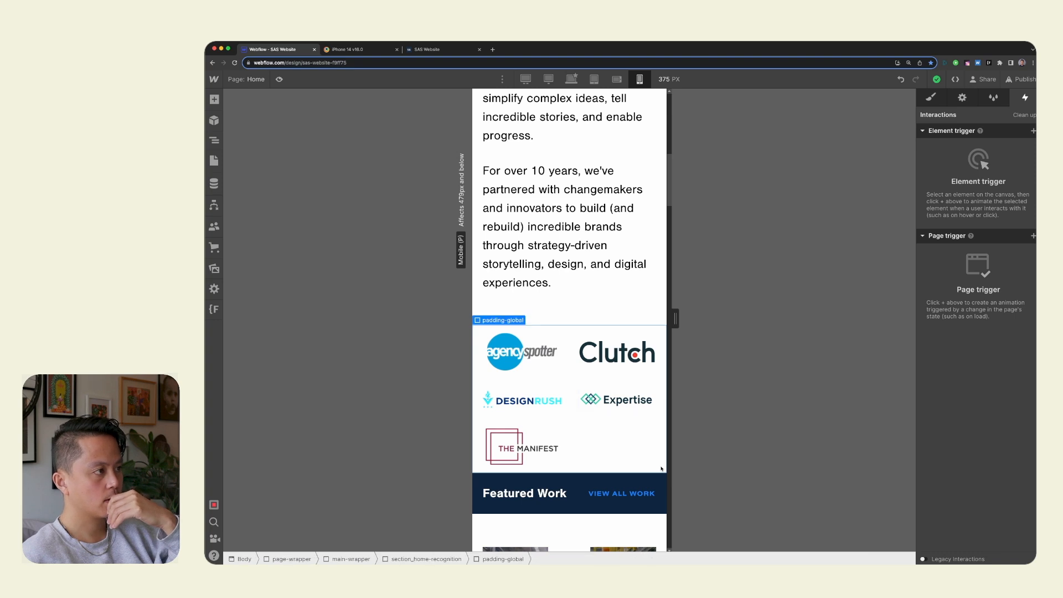
pyautogui.click(571, 331)
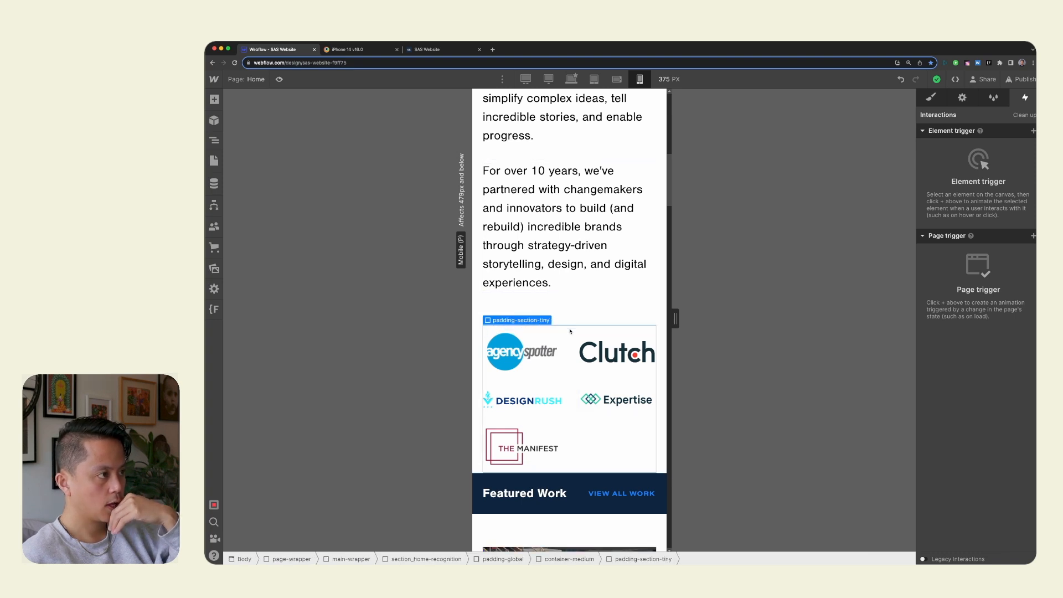
pyautogui.click(931, 97)
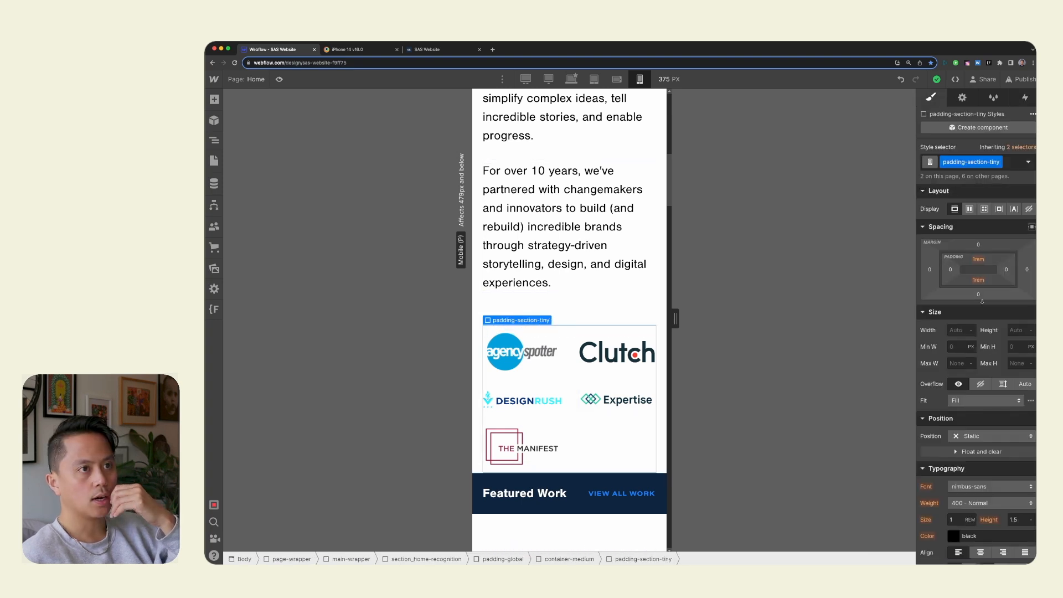
pyautogui.click(660, 330)
pyautogui.click(616, 460)
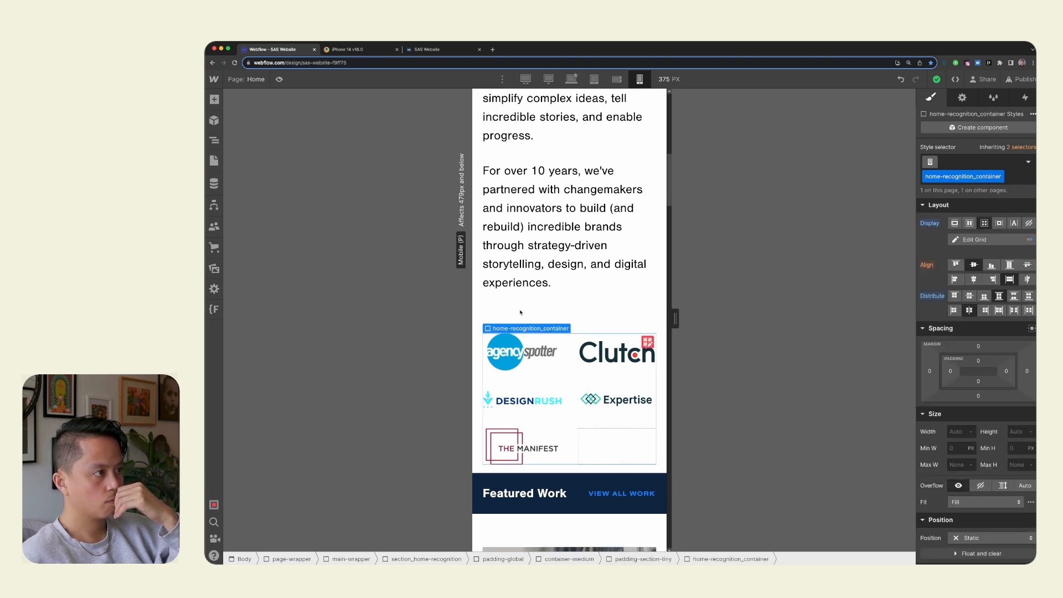
pyautogui.click(979, 381)
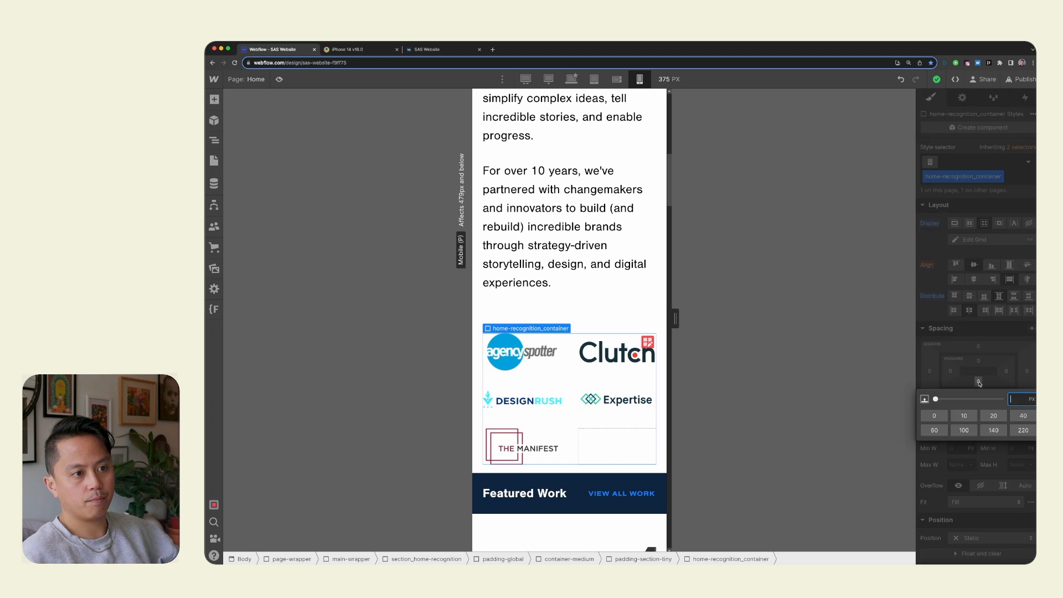
pyautogui.write('2rem')
pyautogui.press('Return')
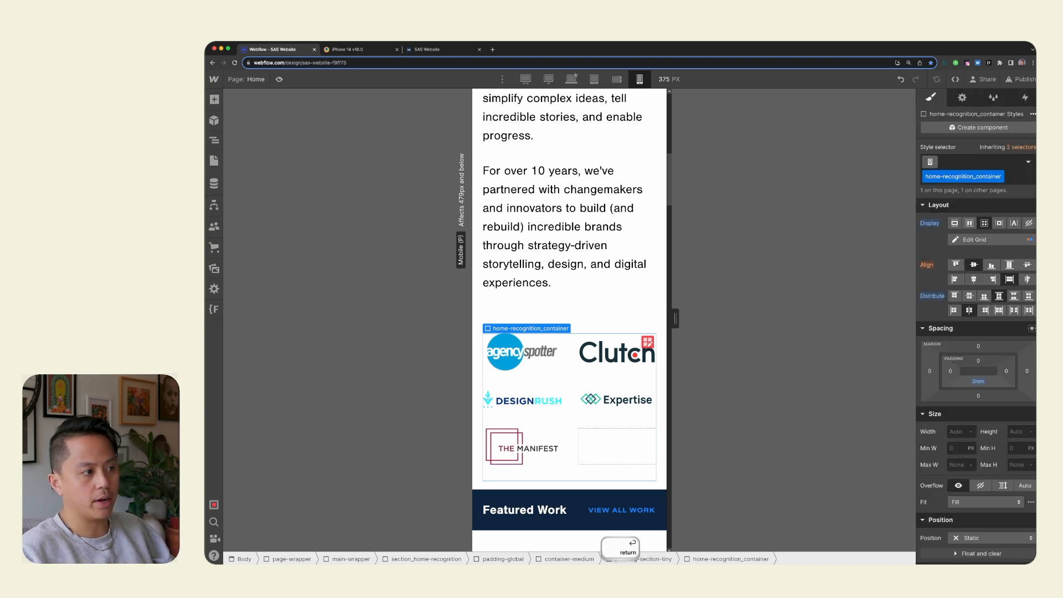
# Set the bottom padding of the home-recognition_container to 4rem on mobile portrait.
pyautogui.click(595, 239)
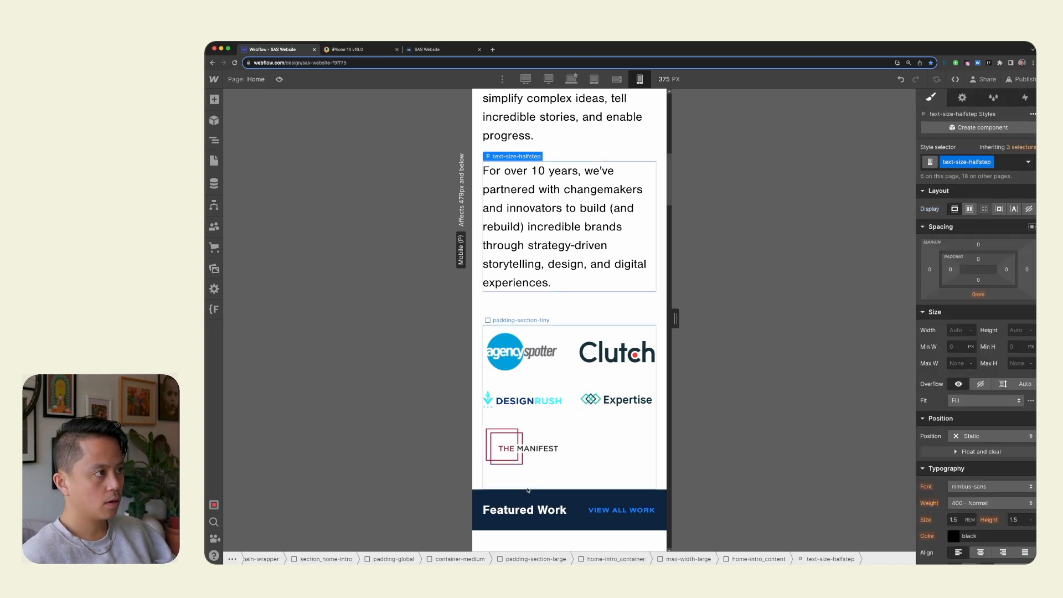
pyautogui.click(563, 478)
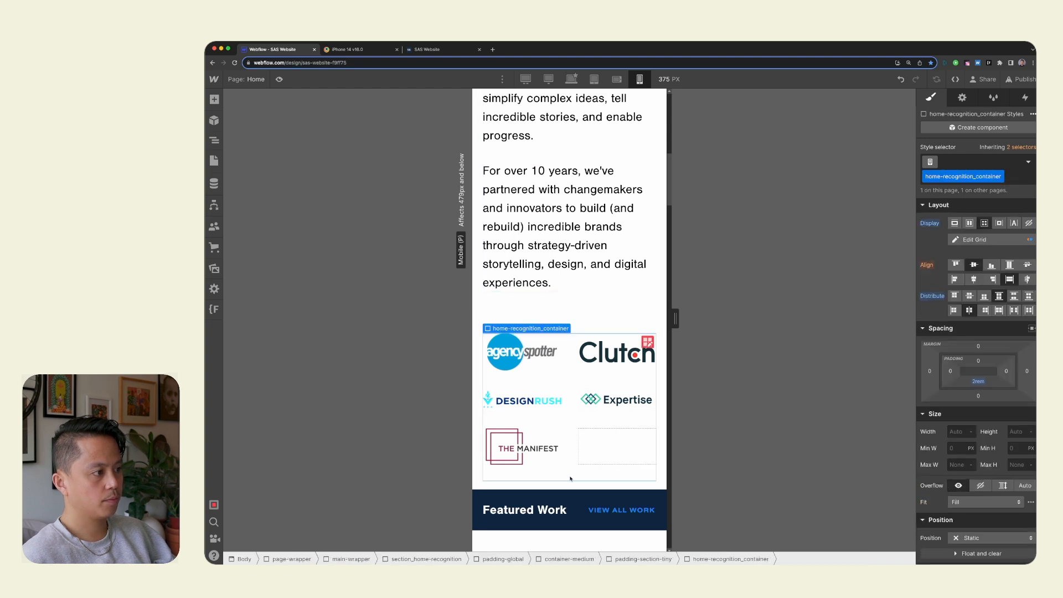
pyautogui.click(980, 382)
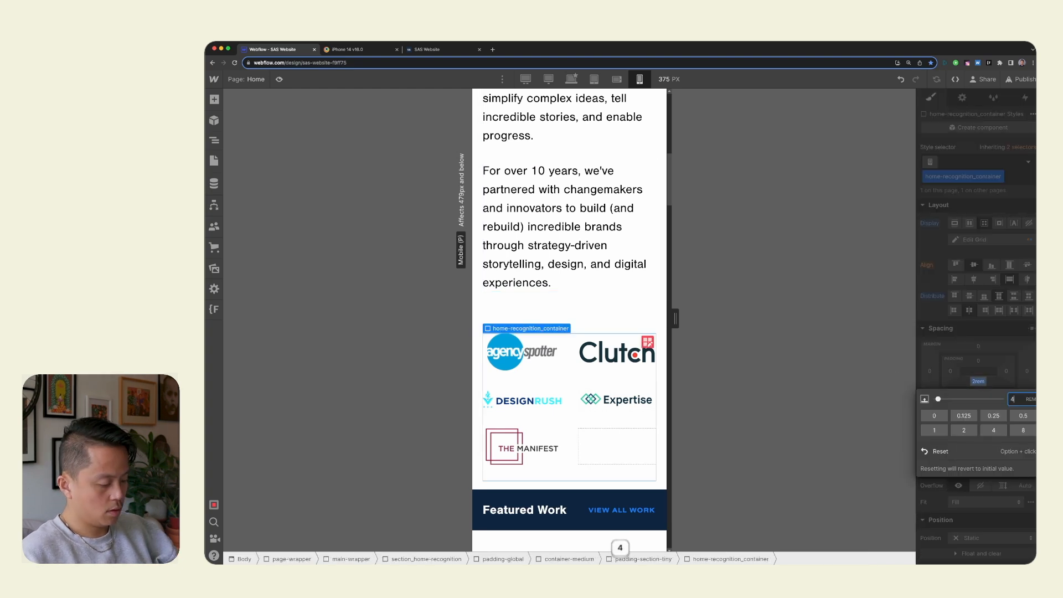
pyautogui.write('4')
pyautogui.press('Return')
# Select the padding-section-large block above the logos and publish the site to the selected staging and production domains.
pyautogui.click(558, 315)
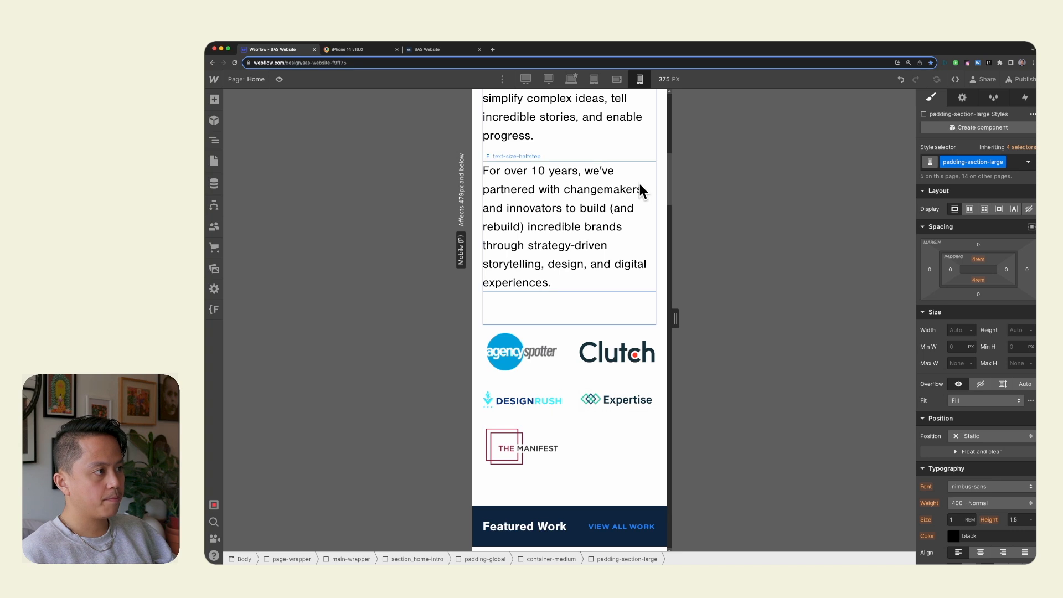
pyautogui.click(1026, 81)
pyautogui.click(980, 257)
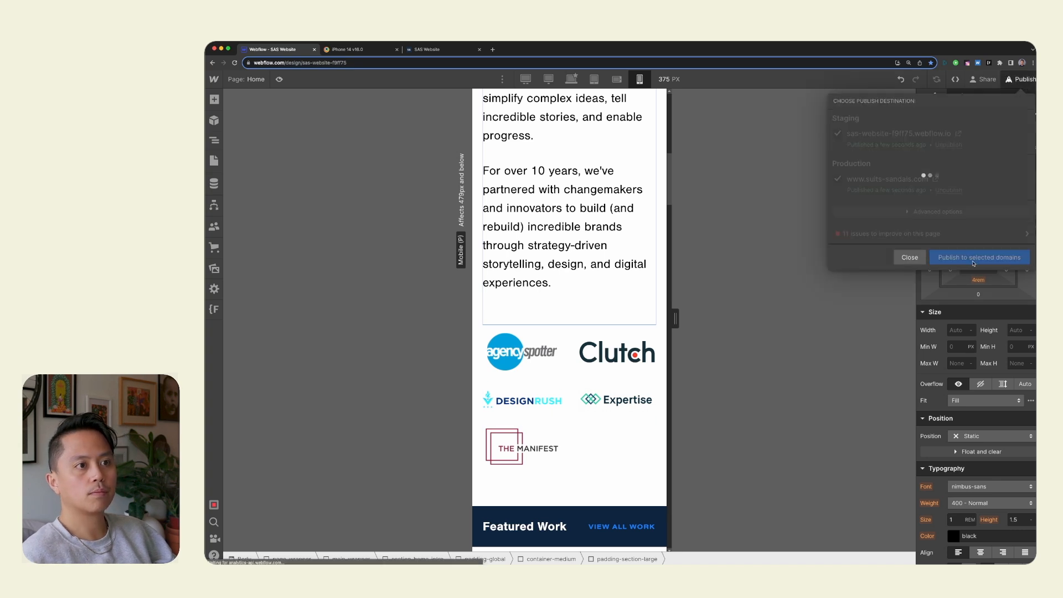
# Examine the Featured Work section and its project entries on the mobile canvas, selecting the Vault Health title and its content container.
pyautogui.scroll(-4, 629, 402)
pyautogui.scroll(-5, 628, 402)
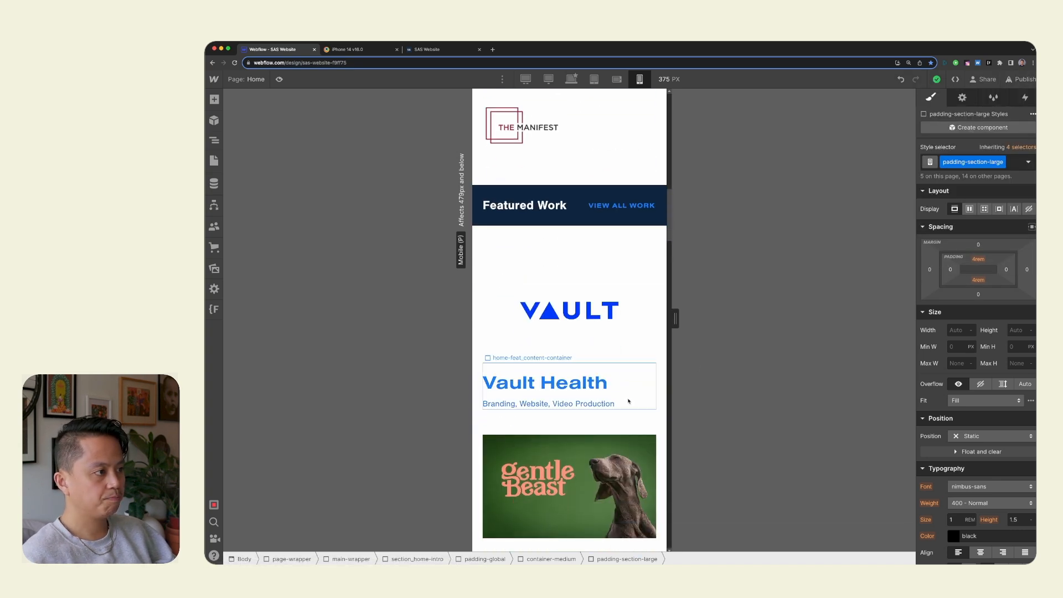
pyautogui.scroll(-8, 595, 416)
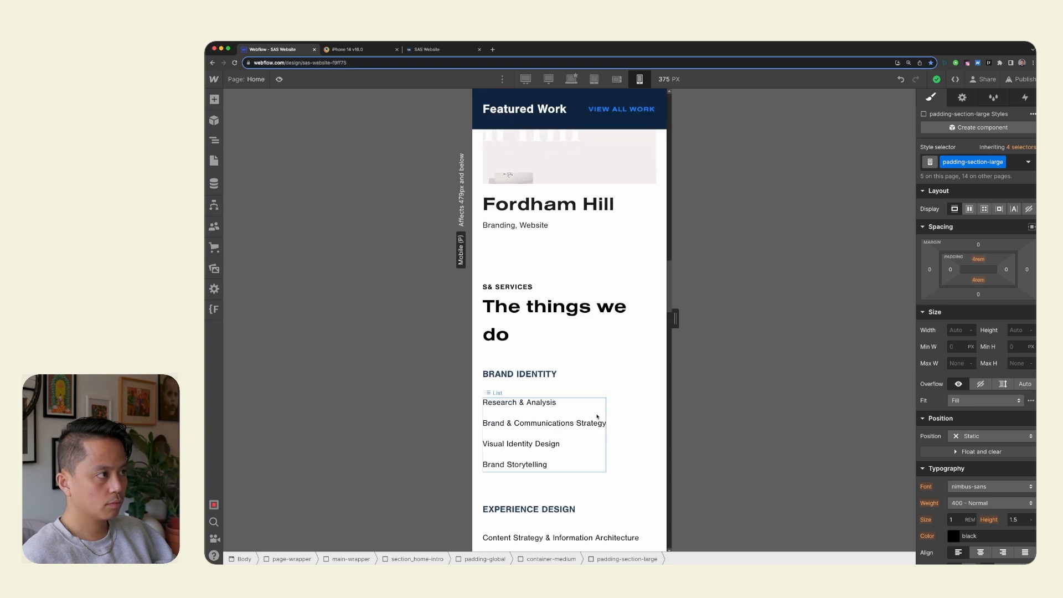
pyautogui.scroll(7, 594, 416)
pyautogui.scroll(8, 620, 405)
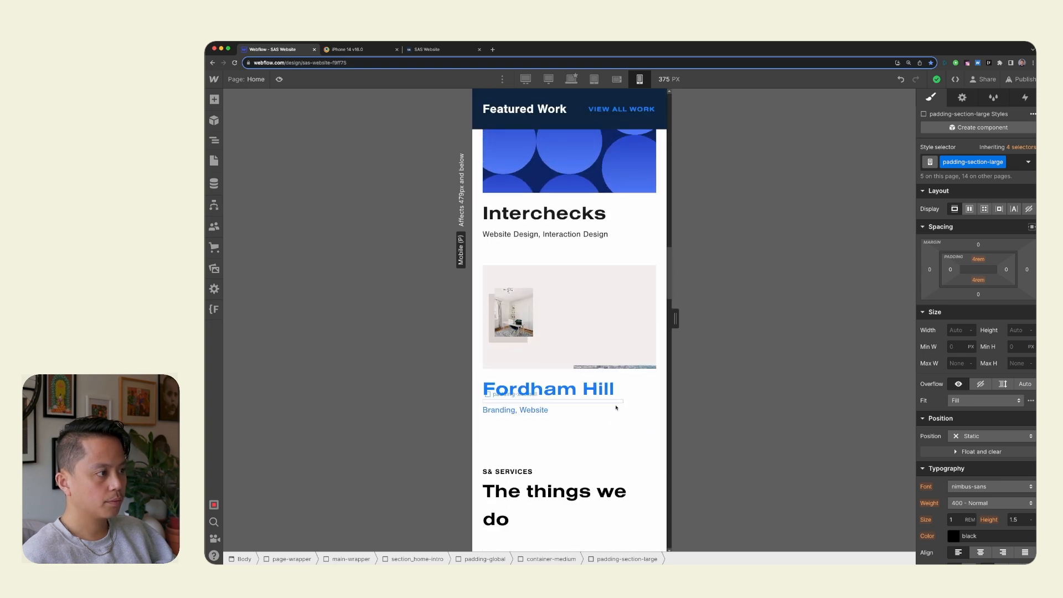
pyautogui.click(564, 281)
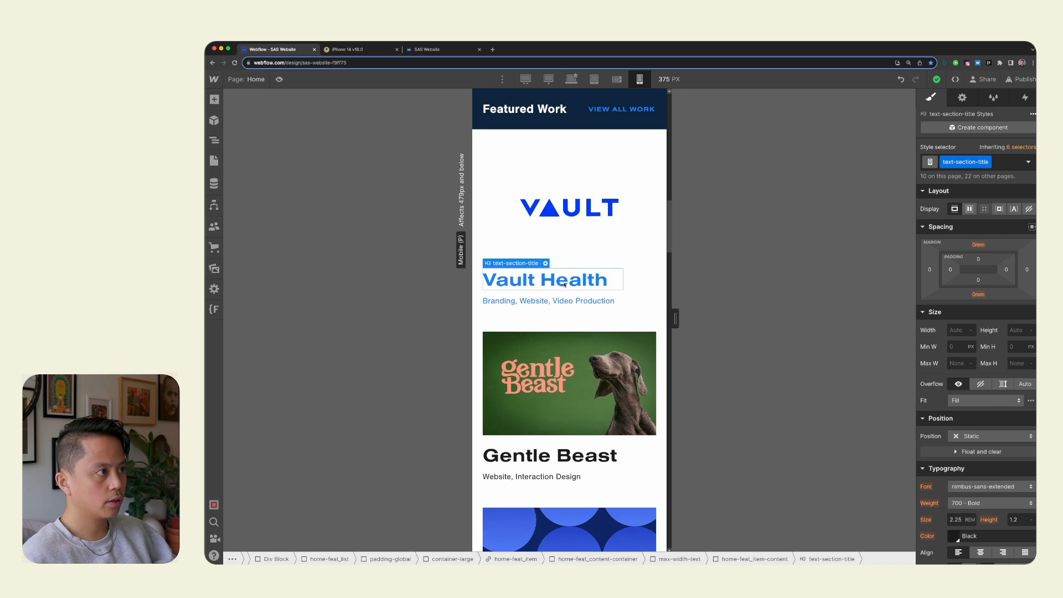
pyautogui.click(641, 349)
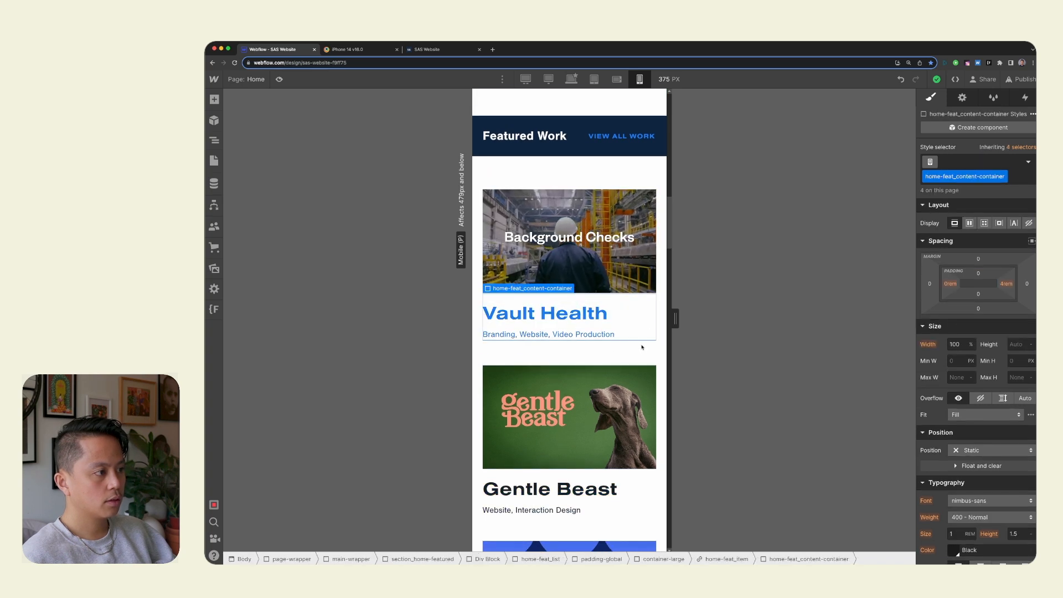
# View the live desktop site, switch to the BrowserStack iPhone 14 session, and examine the home page's hero section.
pyautogui.click(410, 49)
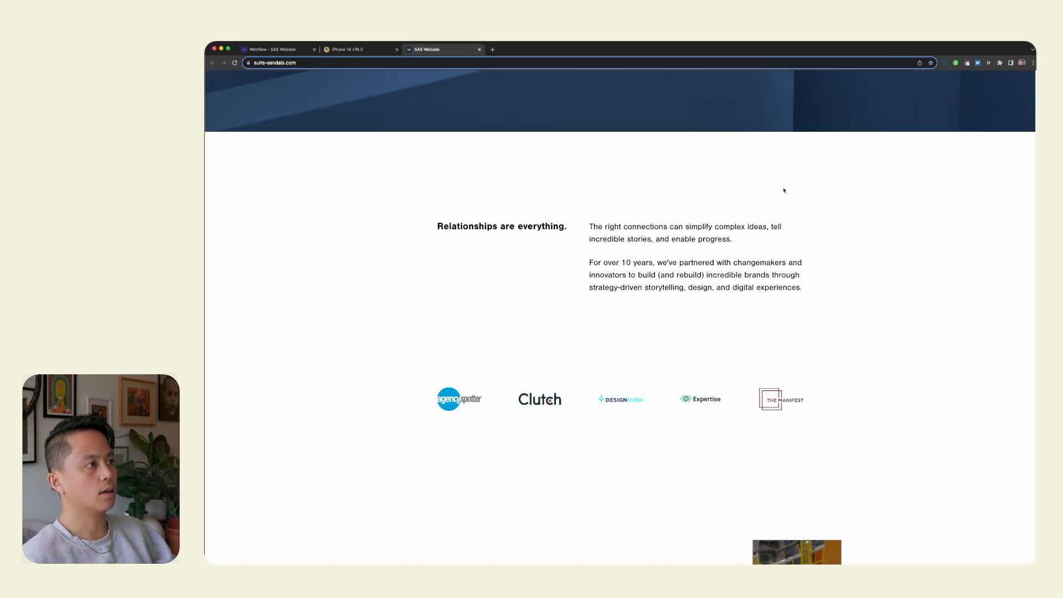
pyautogui.hotkey('ctrl', 'shift', 'Tab')
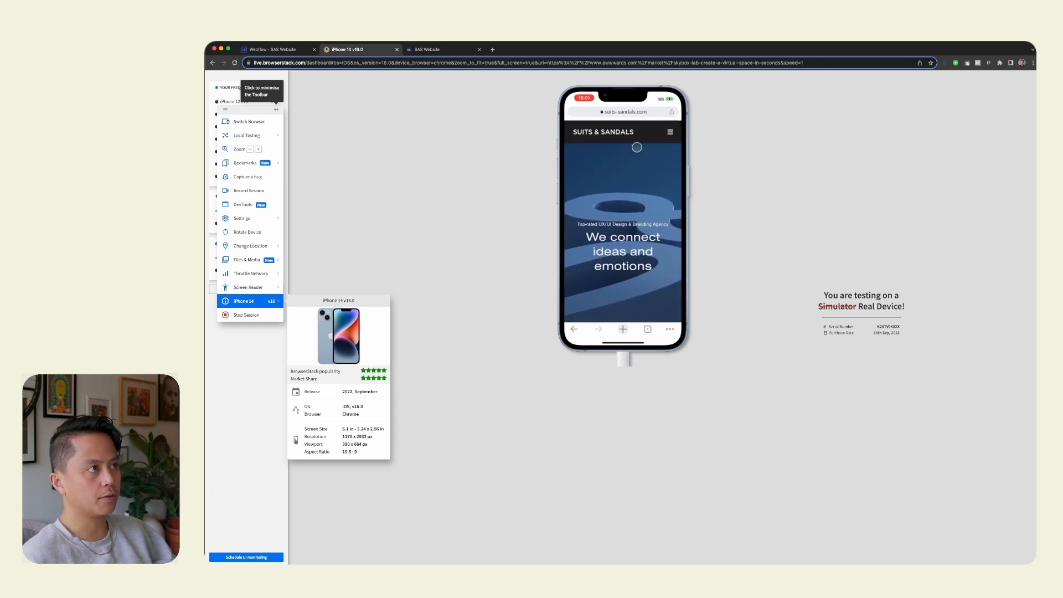
pyautogui.scroll(-5, 637, 222)
pyautogui.scroll(5, 640, 299)
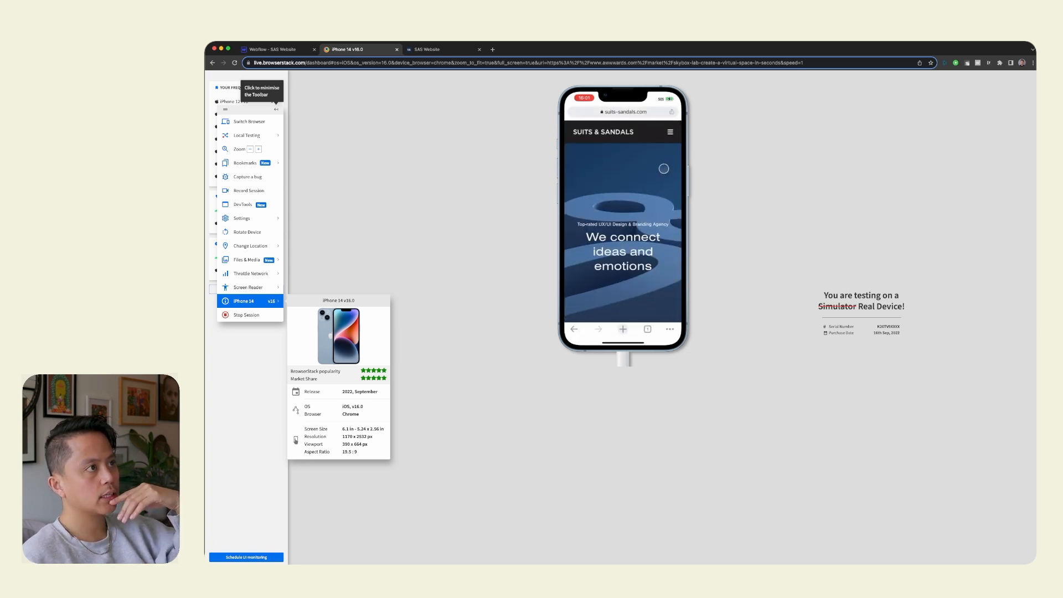
# Return to Webflow and select section_home-header, checking where the hero meets the introduction section.
pyautogui.click(296, 47)
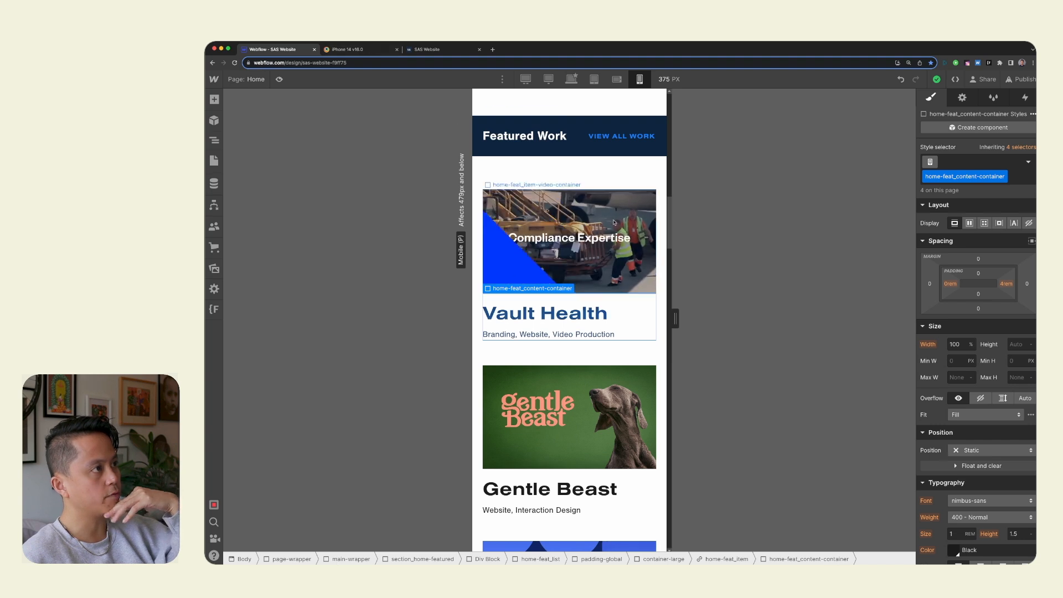
pyautogui.scroll(10, 604, 210)
pyautogui.click(597, 168)
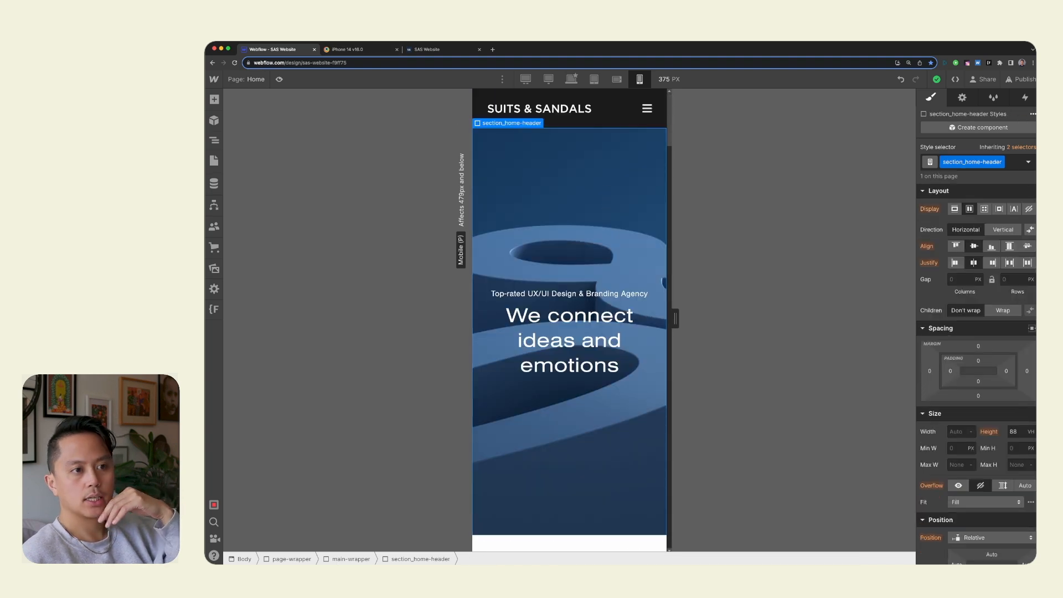
pyautogui.scroll(-3, 651, 405)
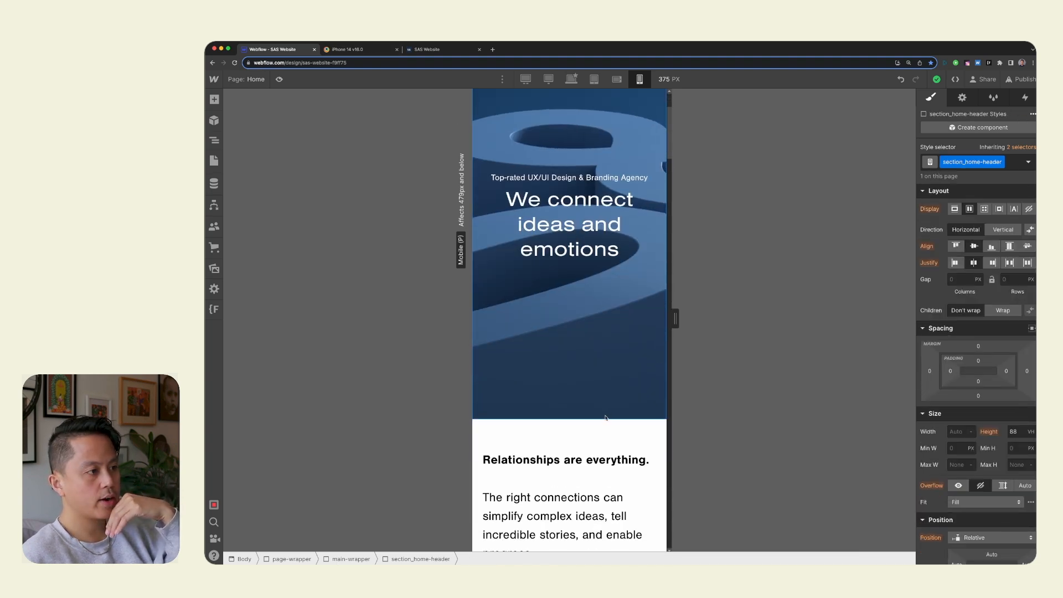
pyautogui.scroll(3, 639, 369)
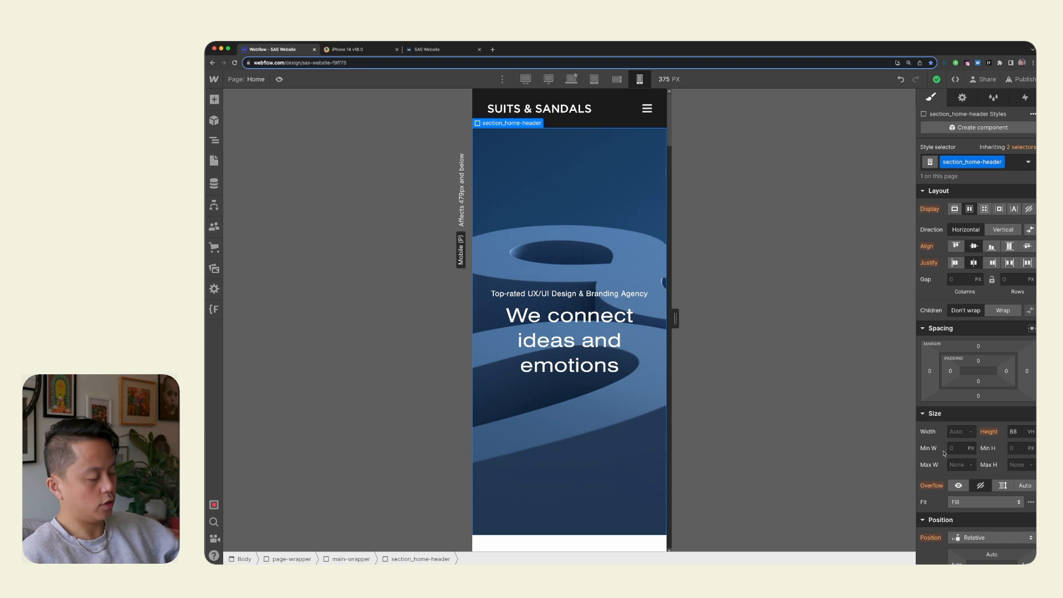
# Show the page's element tree and collapse the section_home-header and main-wrapper branches.
pyautogui.press('z')
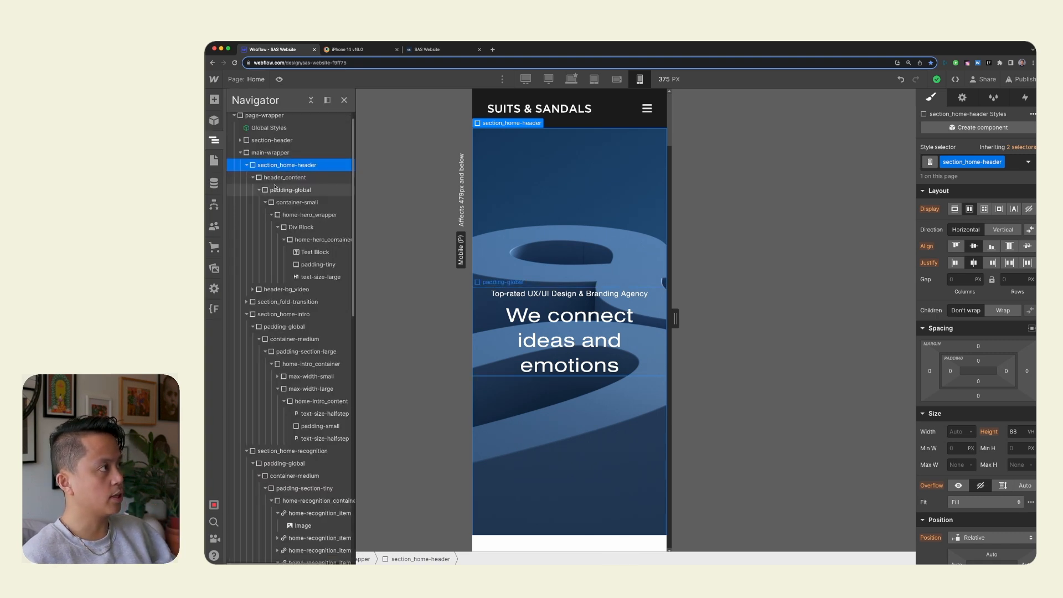
pyautogui.click(253, 178)
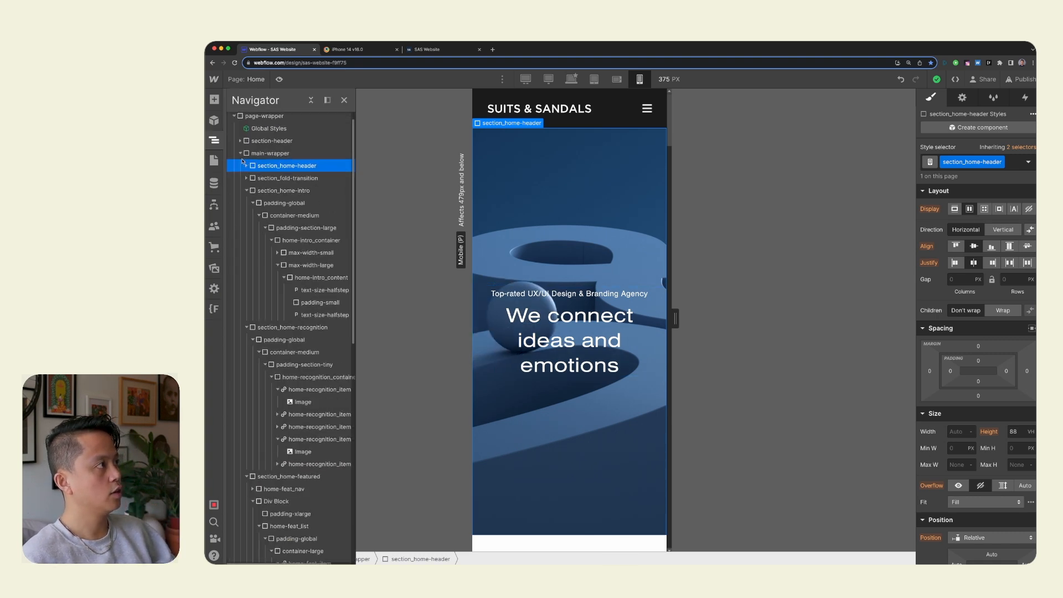
pyautogui.click(241, 153)
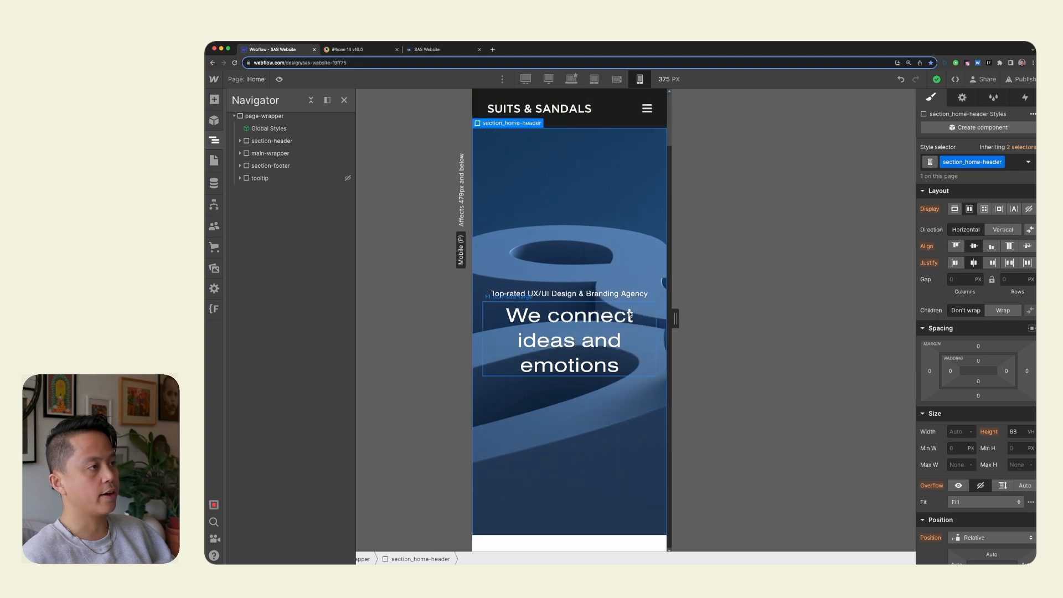
# Set the position of section_home-header to Absolute on mobile portrait and check the effect on the page.
pyautogui.click(983, 537)
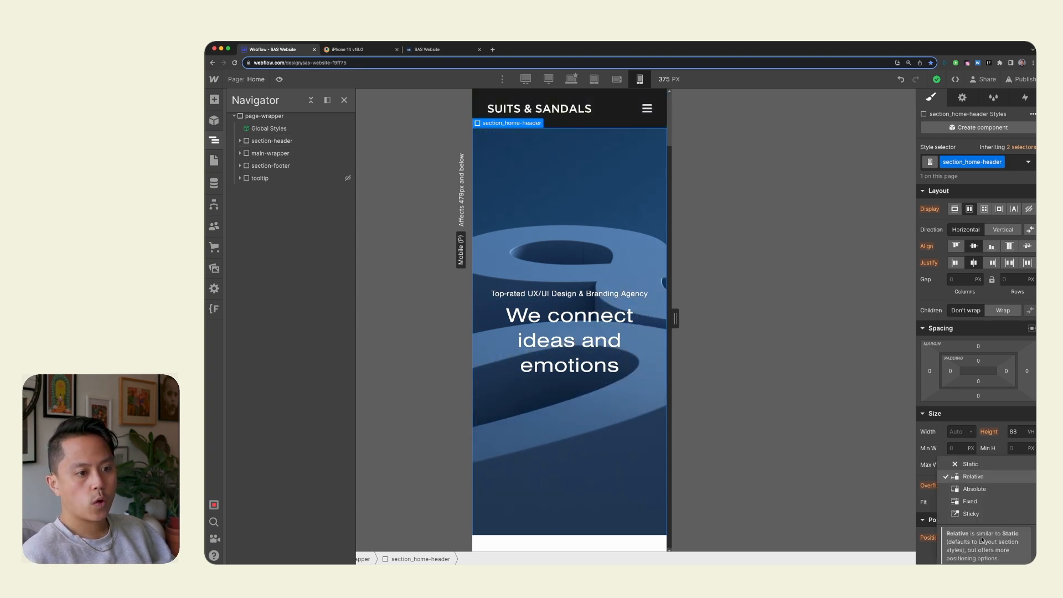
pyautogui.click(988, 496)
pyautogui.scroll(-2, 533, 179)
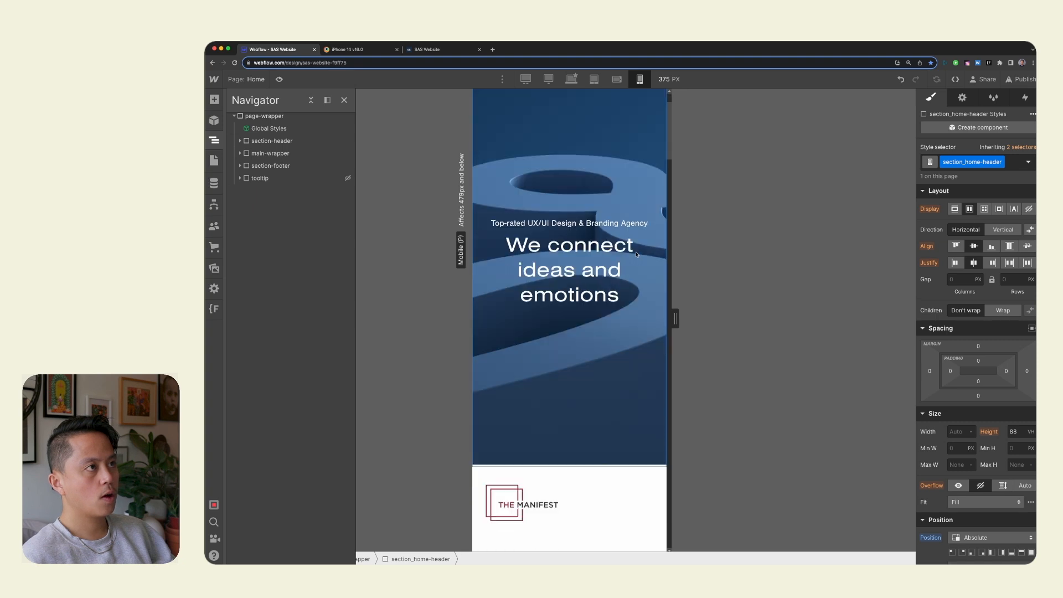
pyautogui.scroll(2, 636, 254)
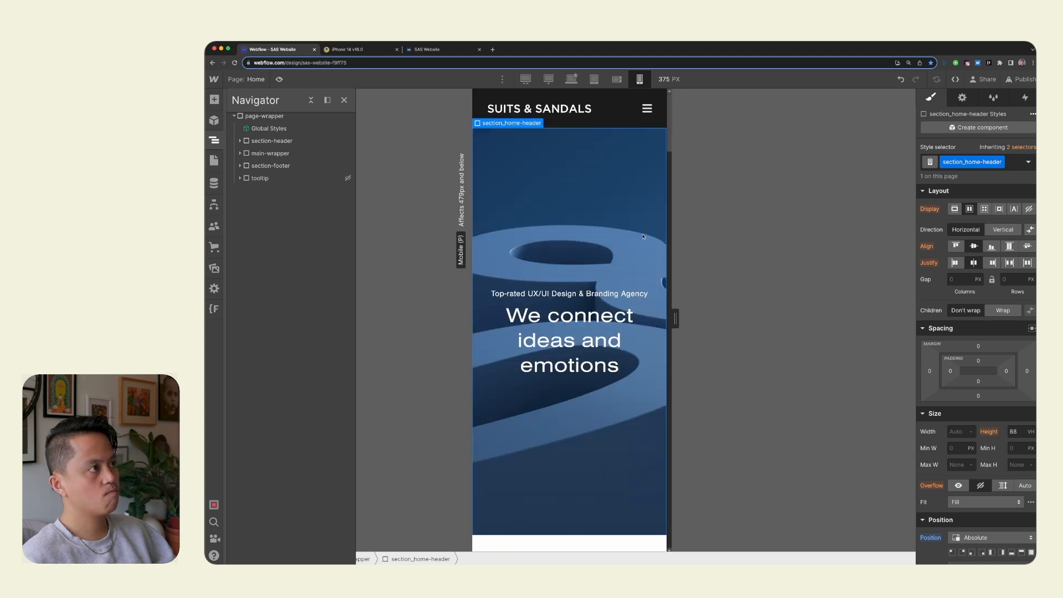
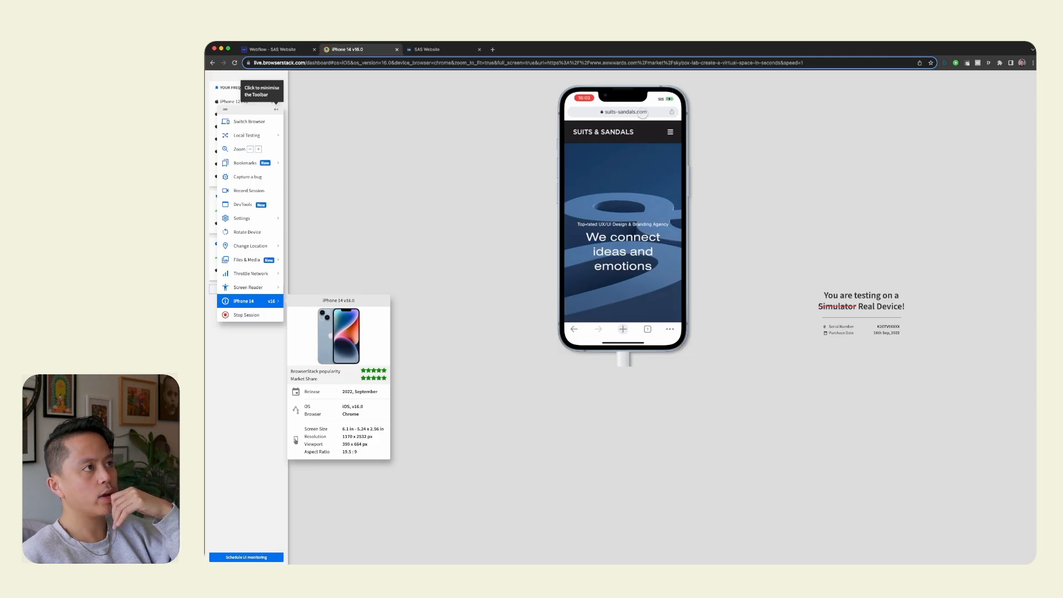
# Reload suits-sandals.com on the iPhone 14 and examine the home page from the hero down through the Featured Work section.
pyautogui.click(643, 113)
pyautogui.press('Return')
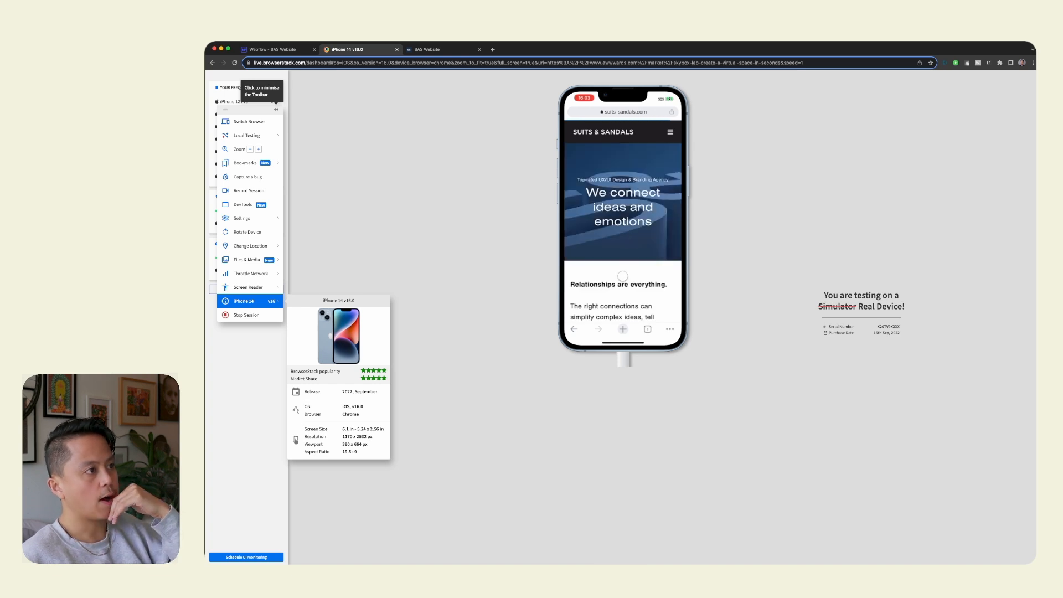
pyautogui.scroll(-2, 623, 236)
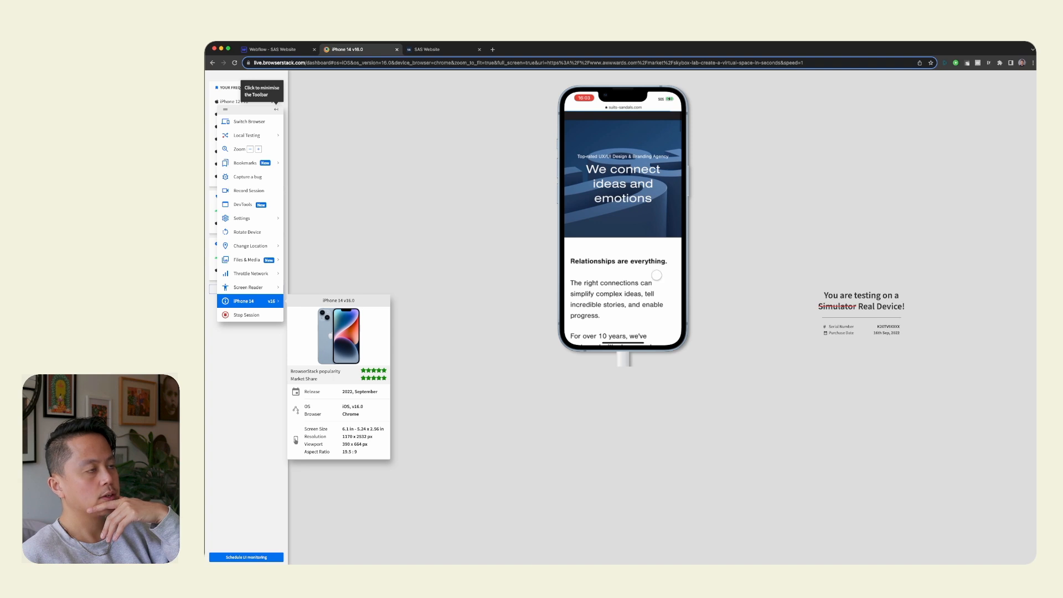
pyautogui.scroll(-10, 650, 199)
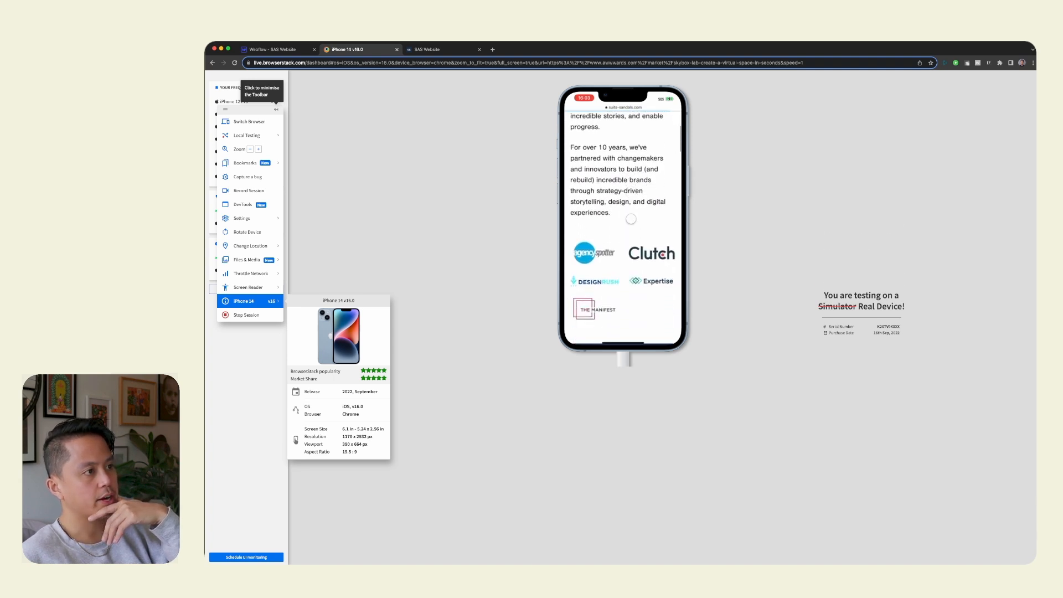
pyautogui.scroll(-10, 641, 298)
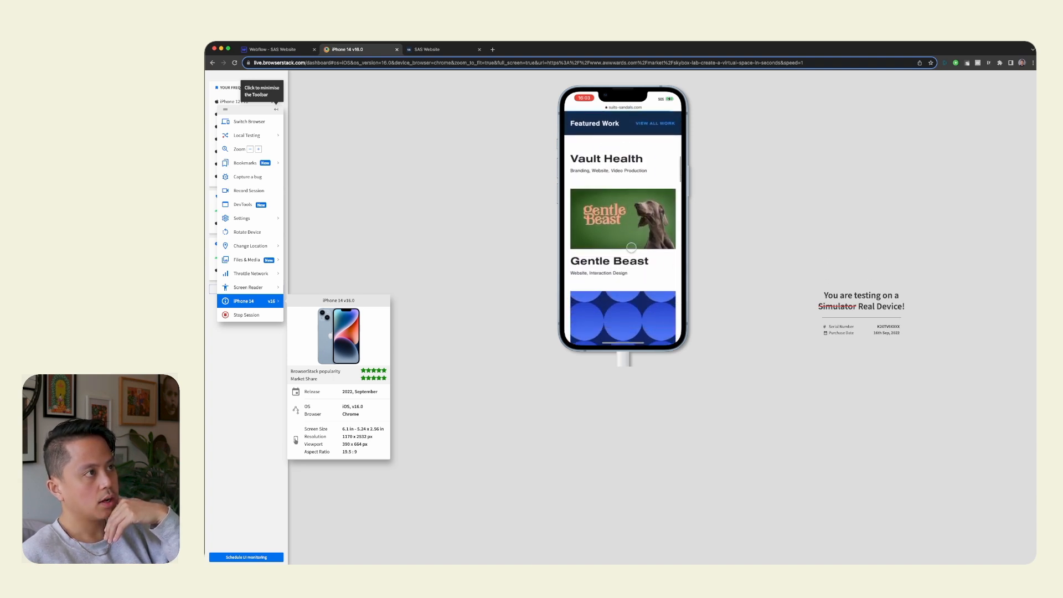
pyautogui.scroll(-2, 639, 241)
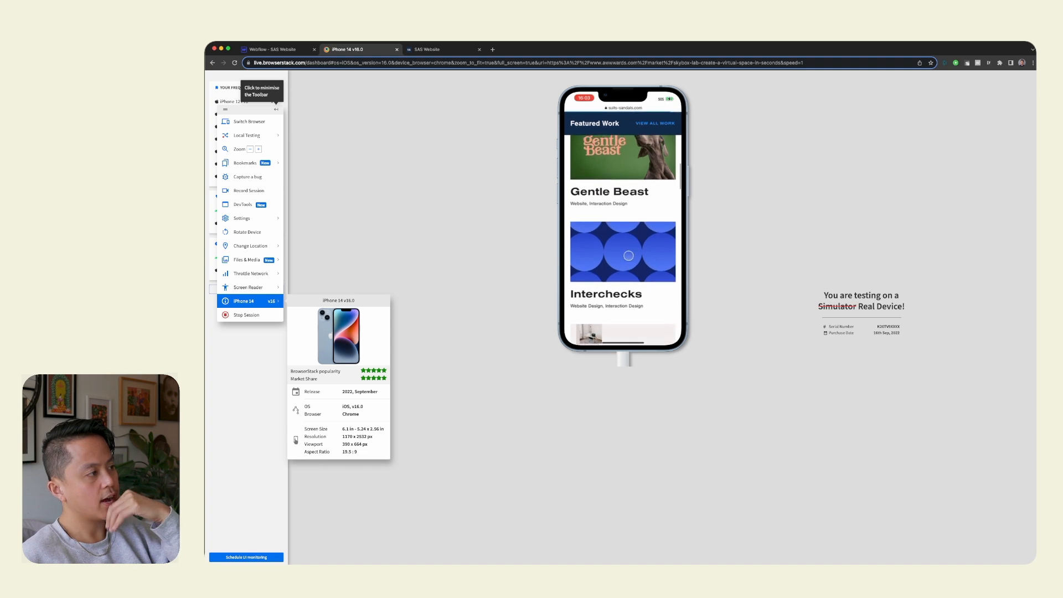
# Return to Webflow and inspect the embed code of the Interchecks background video in Featured Work, then save and close it.
pyautogui.click(276, 50)
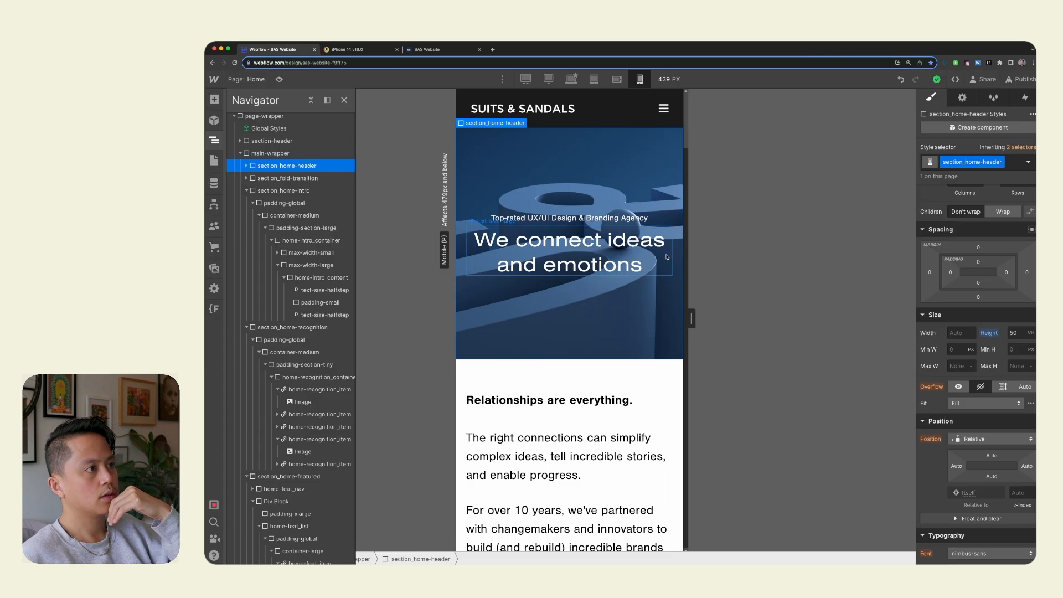
pyautogui.scroll(-10, 568, 201)
pyautogui.click(569, 201)
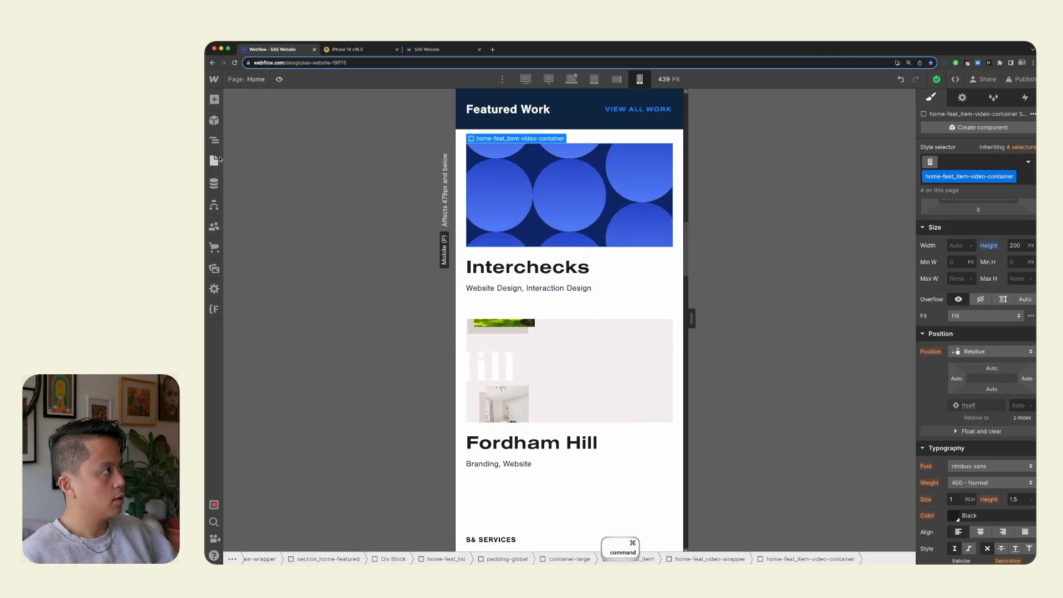
pyautogui.press('z')
pyautogui.click(318, 373)
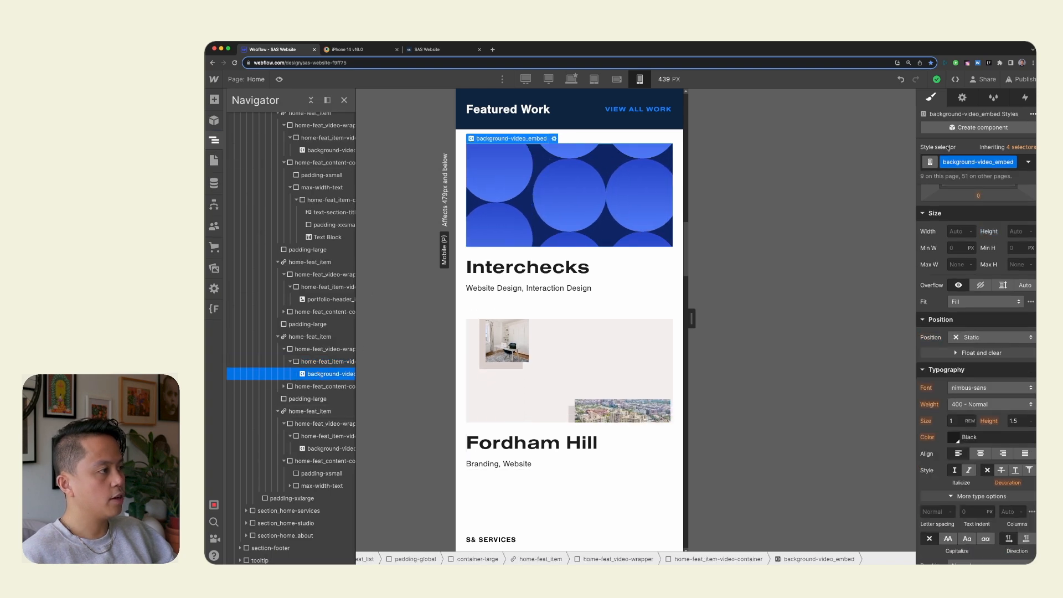
pyautogui.press('d')
pyautogui.click(985, 244)
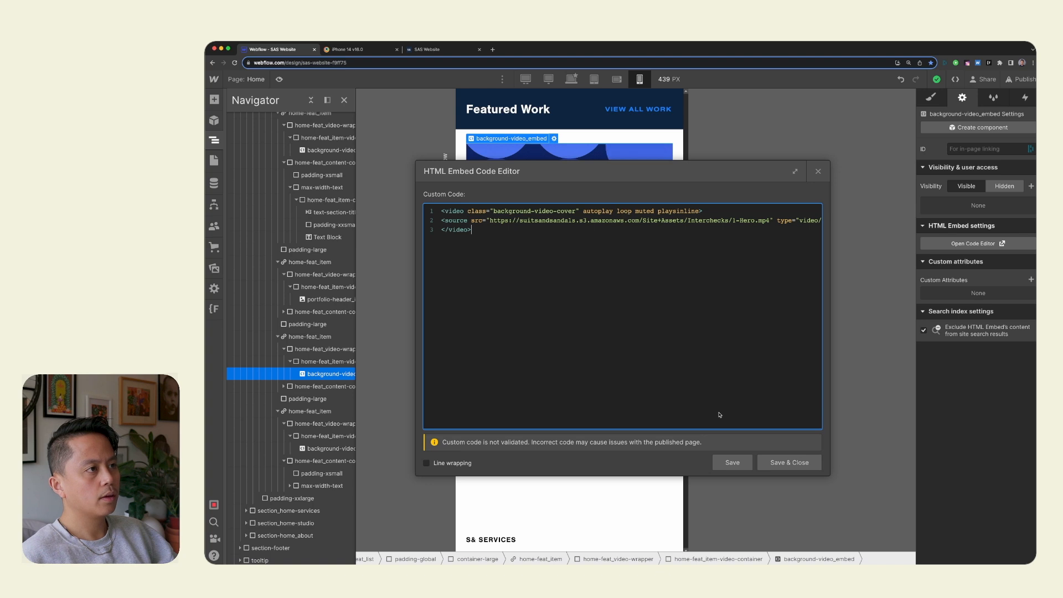
pyautogui.click(789, 462)
# Switch to the BrowserStack iPhone 14 session and examine the Featured Work videos and the transition into the services section.
pyautogui.press('super+3')
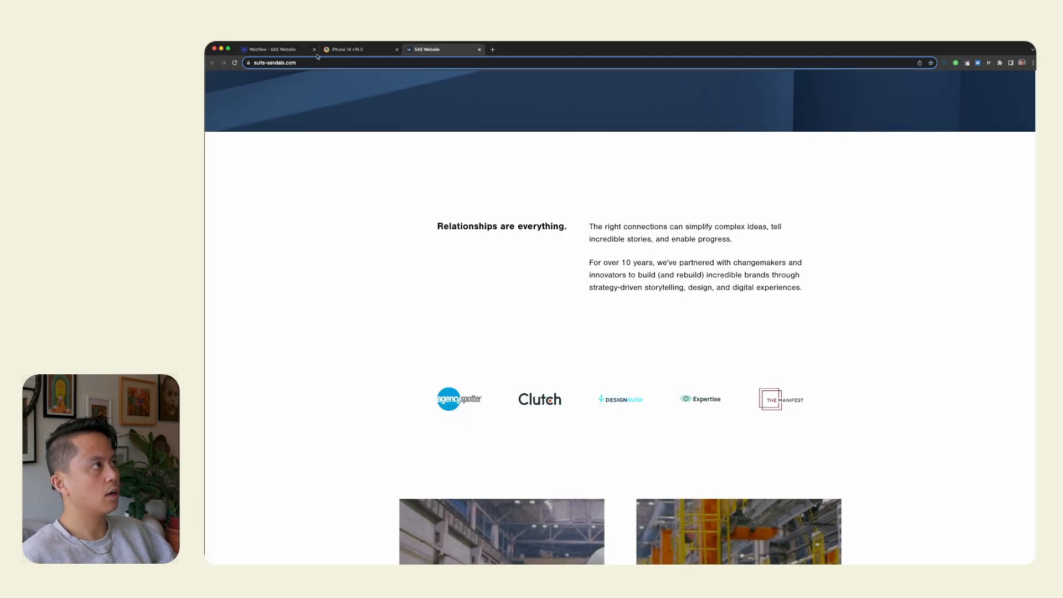
pyautogui.click(337, 51)
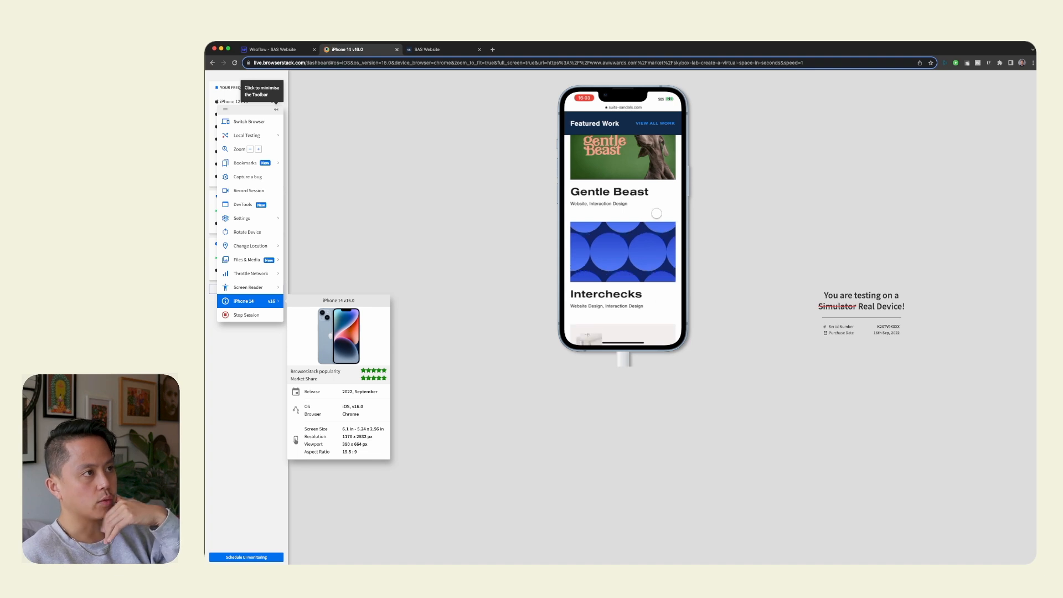
pyautogui.scroll(5, 657, 213)
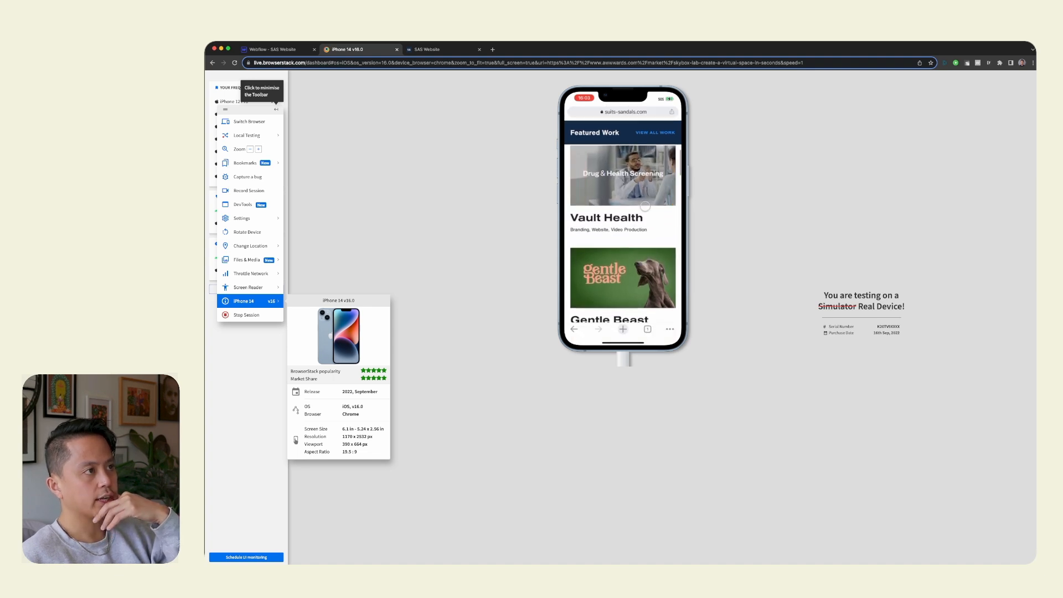
pyautogui.scroll(3, 645, 206)
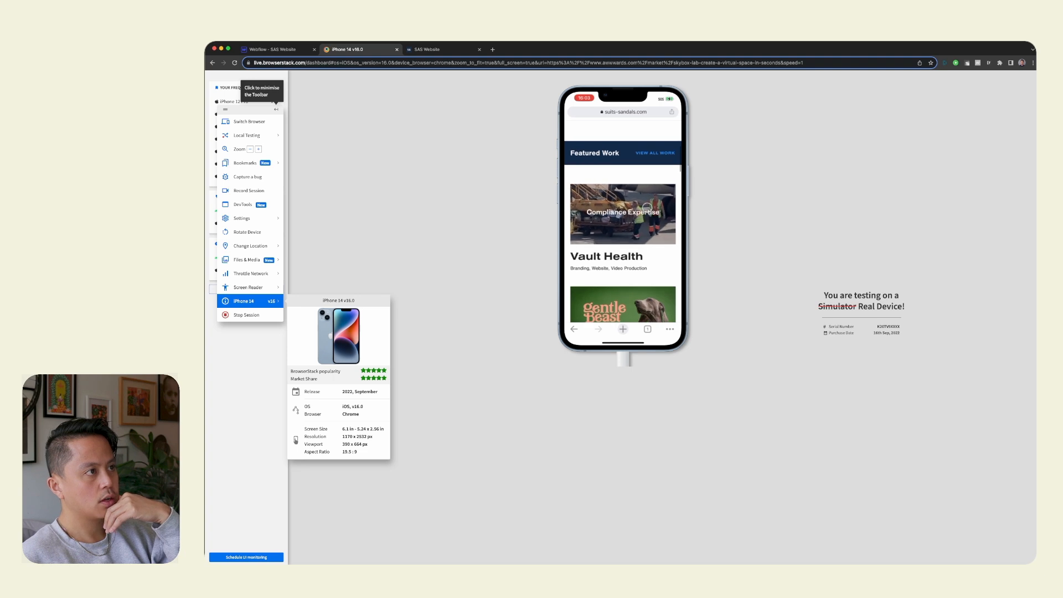
pyautogui.scroll(-3, 648, 208)
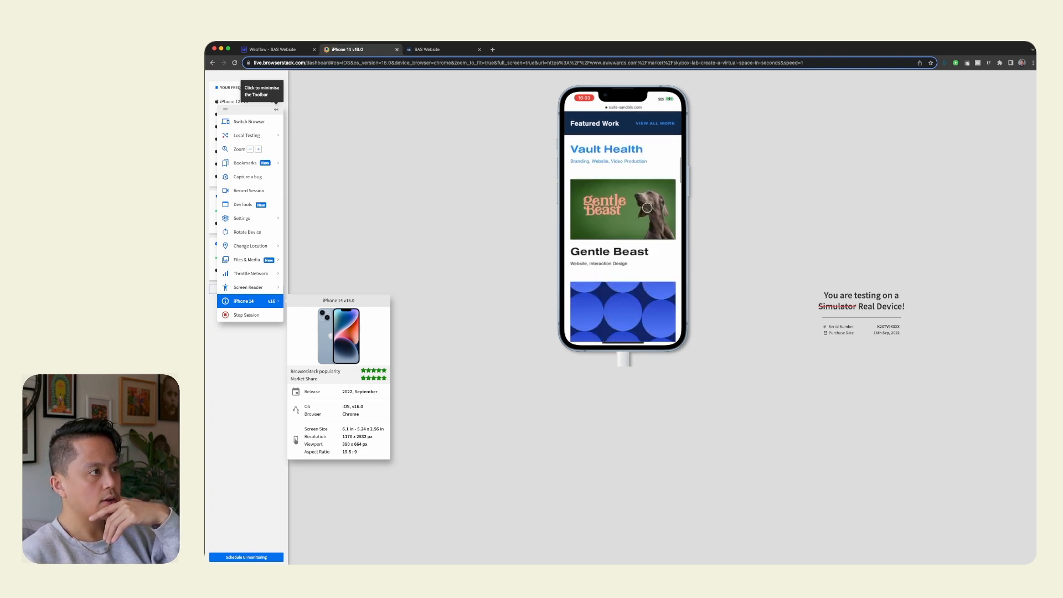
pyautogui.scroll(-10, 647, 208)
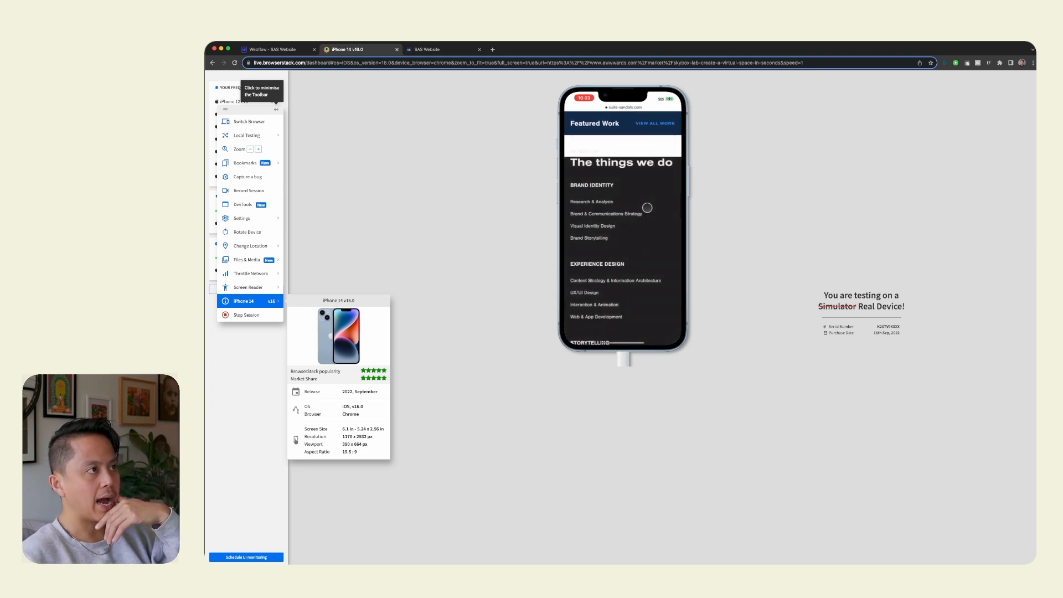
pyautogui.scroll(10, 648, 208)
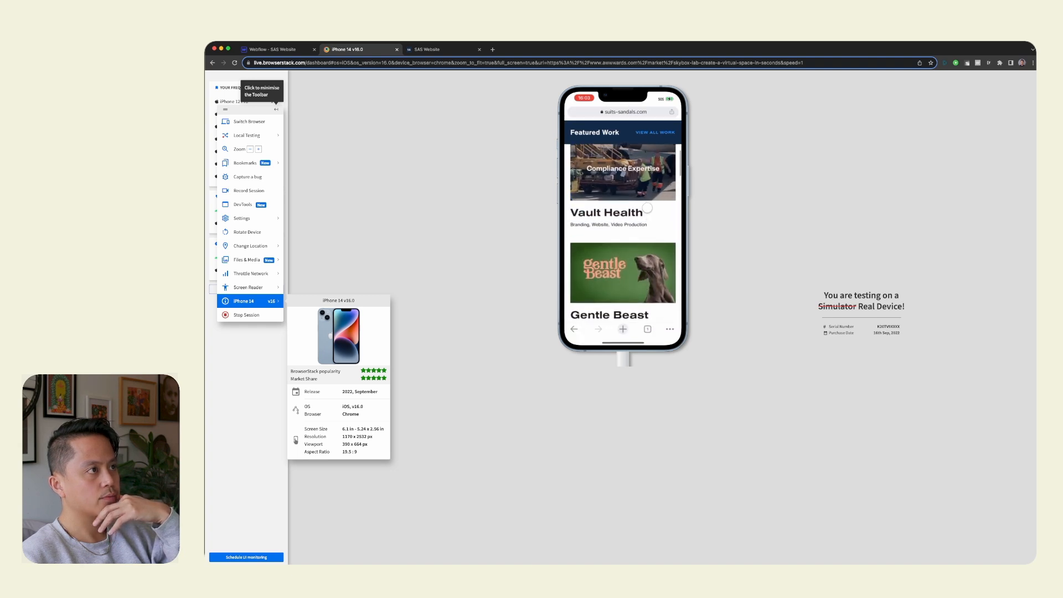
# Return to Webflow, select section_home-services below Featured Work in the element tree, and view its mobile style settings.
pyautogui.click(278, 50)
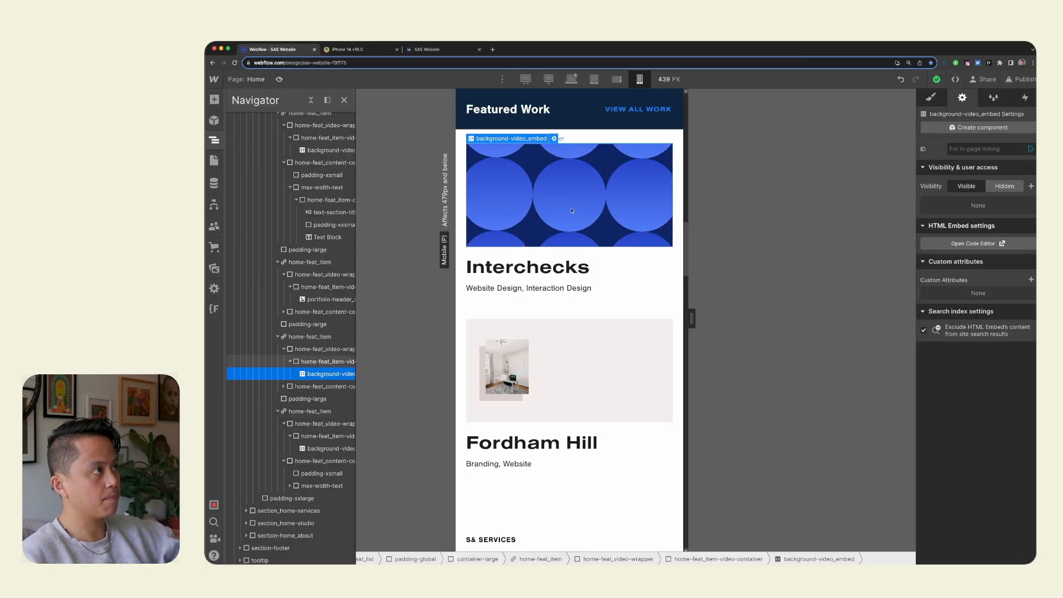
pyautogui.scroll(-6, 622, 368)
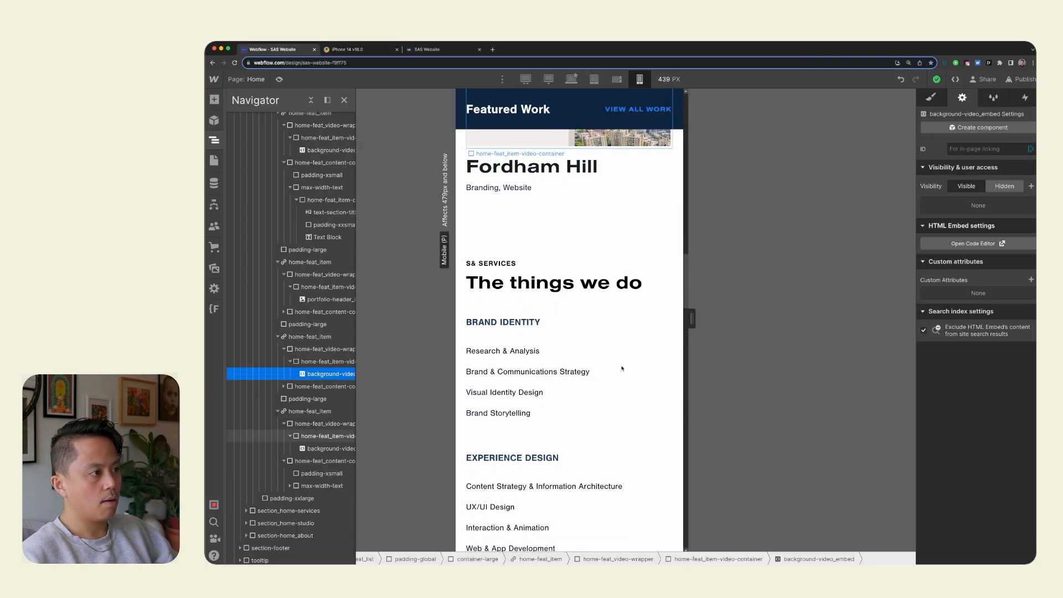
pyautogui.click(564, 195)
pyautogui.click(466, 227)
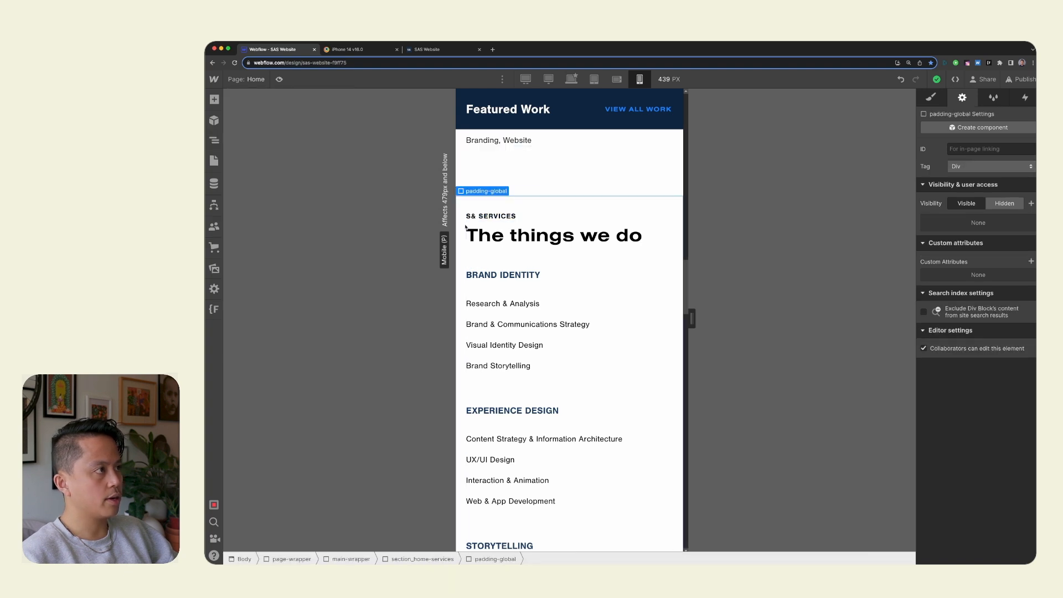
pyautogui.press('z')
pyautogui.scroll(1, 319, 486)
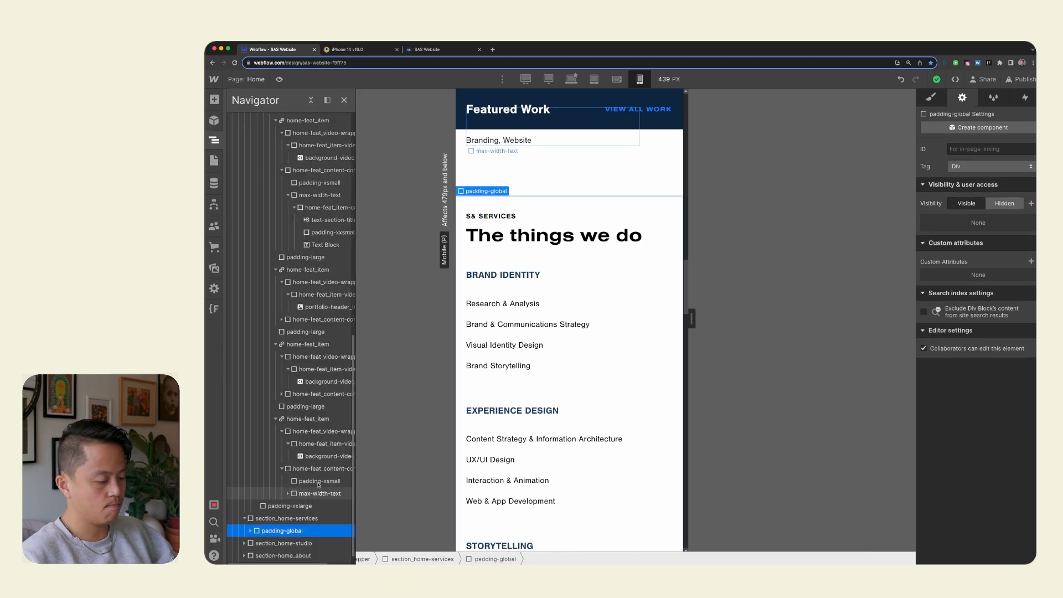
pyautogui.scroll(-1, 318, 485)
pyautogui.hscroll(1, 318, 485)
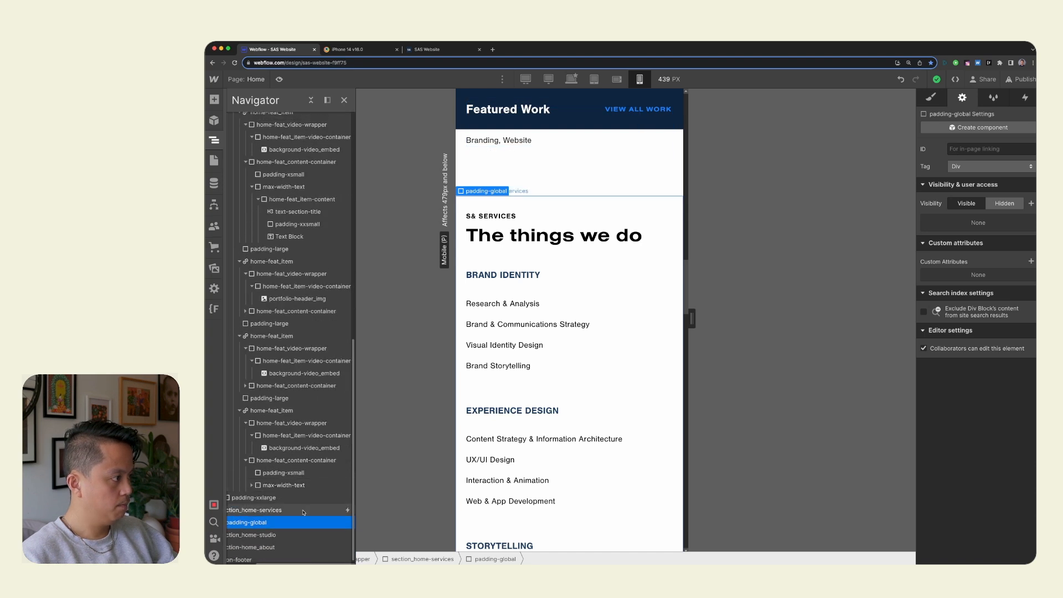
pyautogui.click(305, 511)
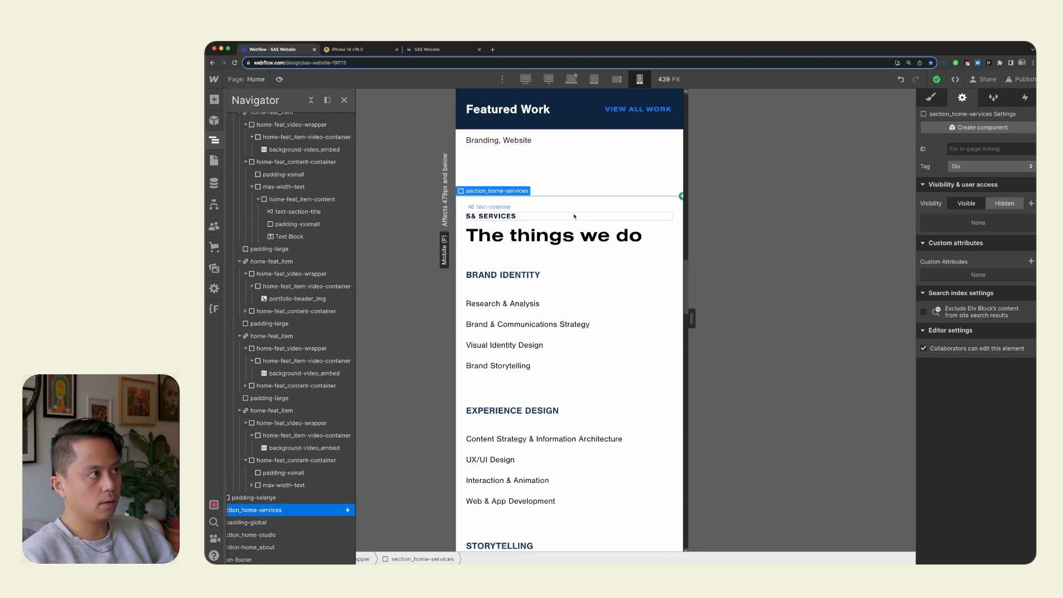
pyautogui.click(932, 95)
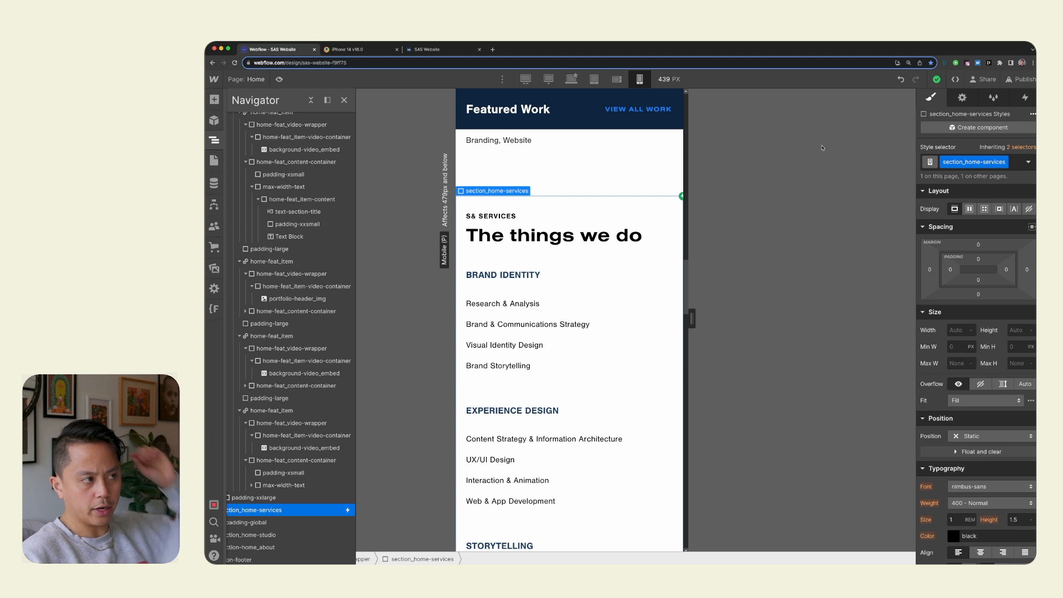
pyautogui.scroll(-1, 313, 507)
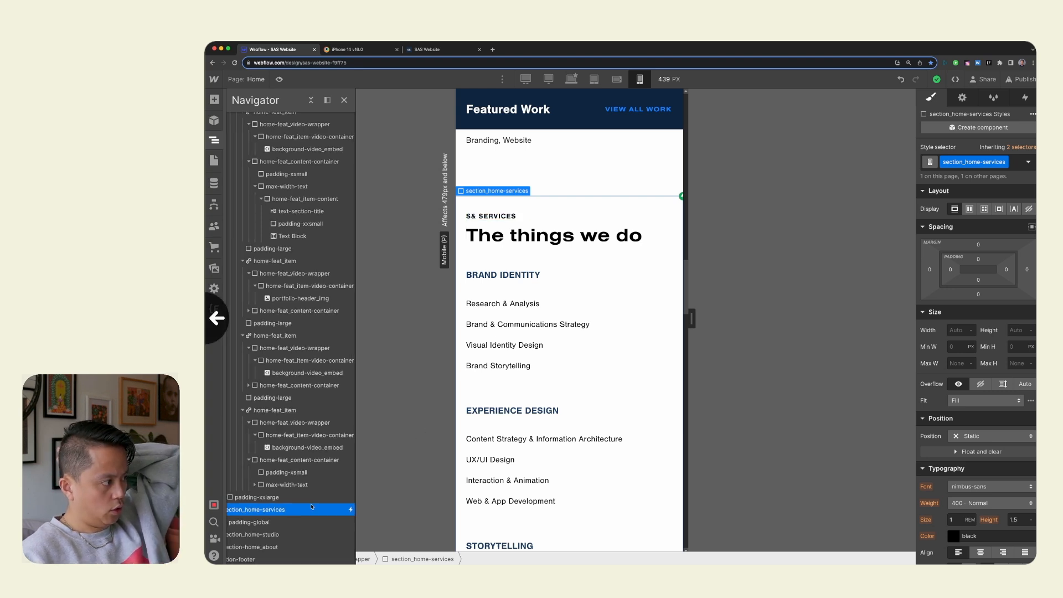
pyautogui.scroll(-1, 312, 507)
pyautogui.hscroll(-1, 312, 507)
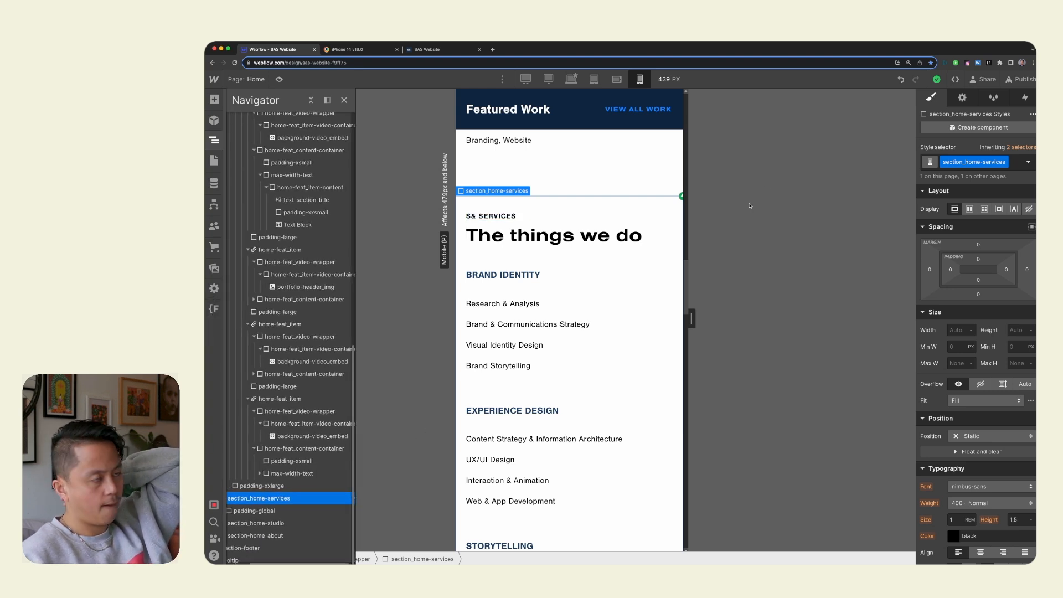
# Examine the scroll-into-view interaction on section_home-services, including the Home Services Section - IN background color actions and the trigger settings.
pyautogui.click(1029, 100)
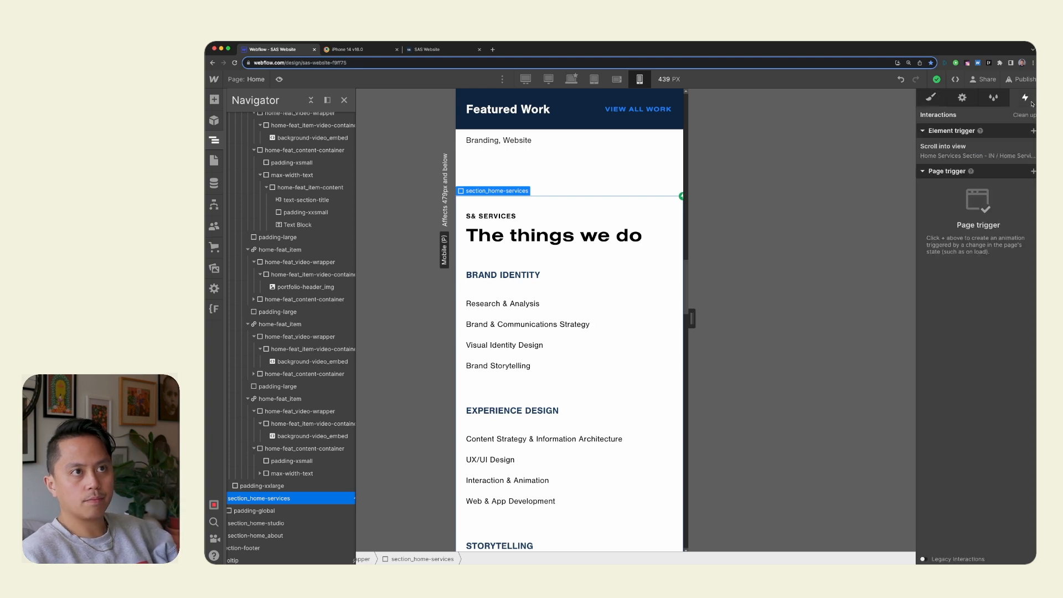
pyautogui.click(991, 147)
pyautogui.click(975, 208)
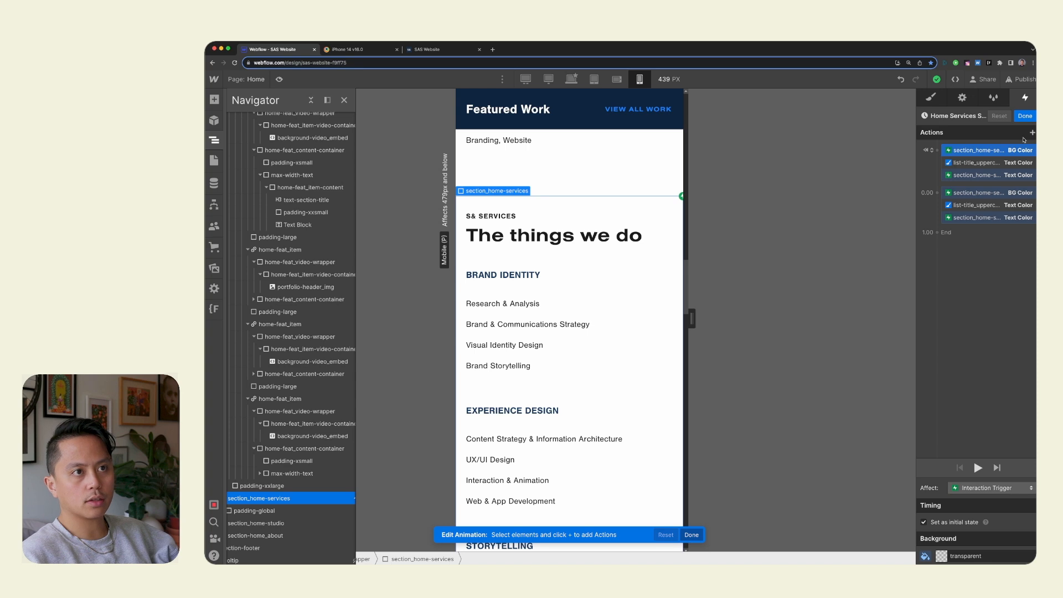
pyautogui.click(990, 191)
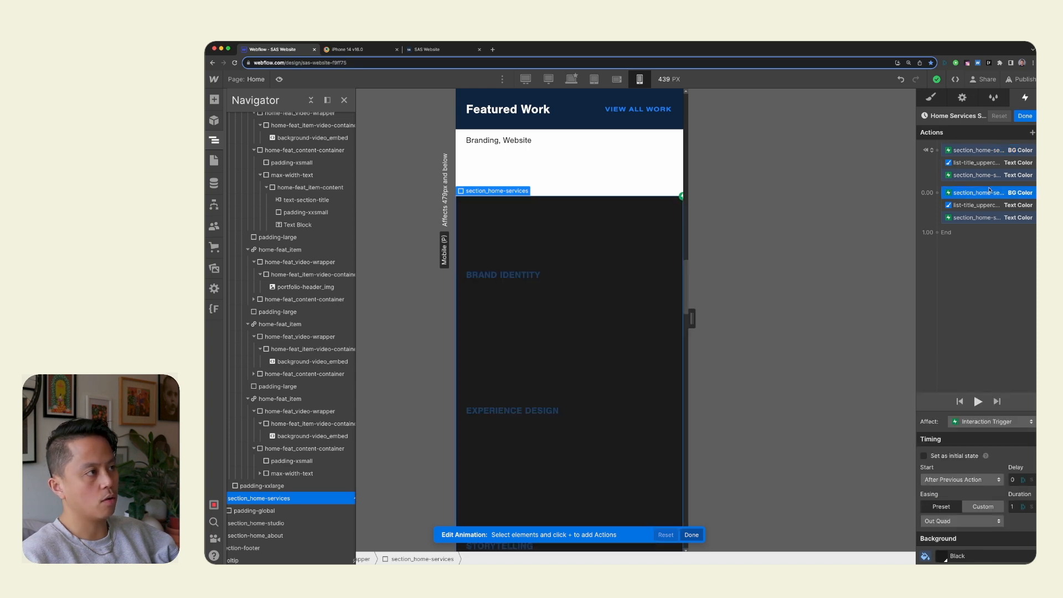
pyautogui.click(991, 151)
pyautogui.click(1025, 116)
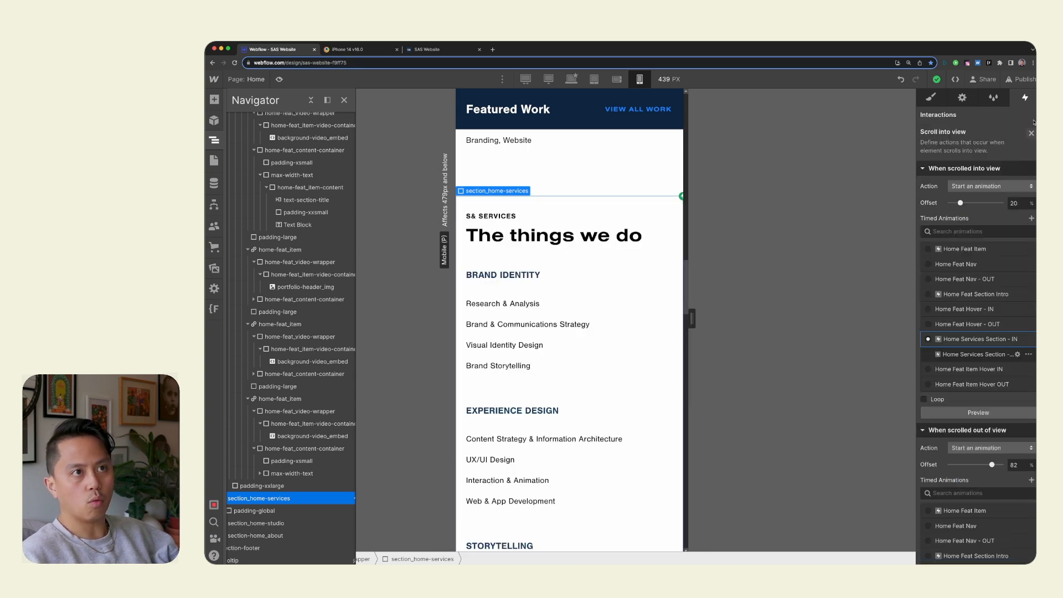
pyautogui.scroll(-3, 991, 333)
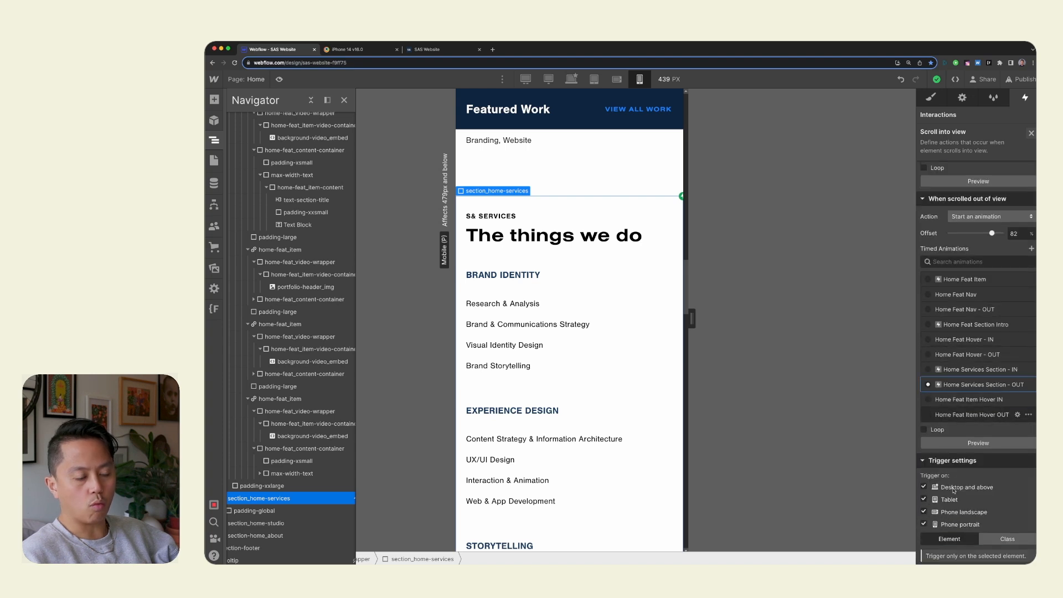
pyautogui.hscroll(2, 335, 473)
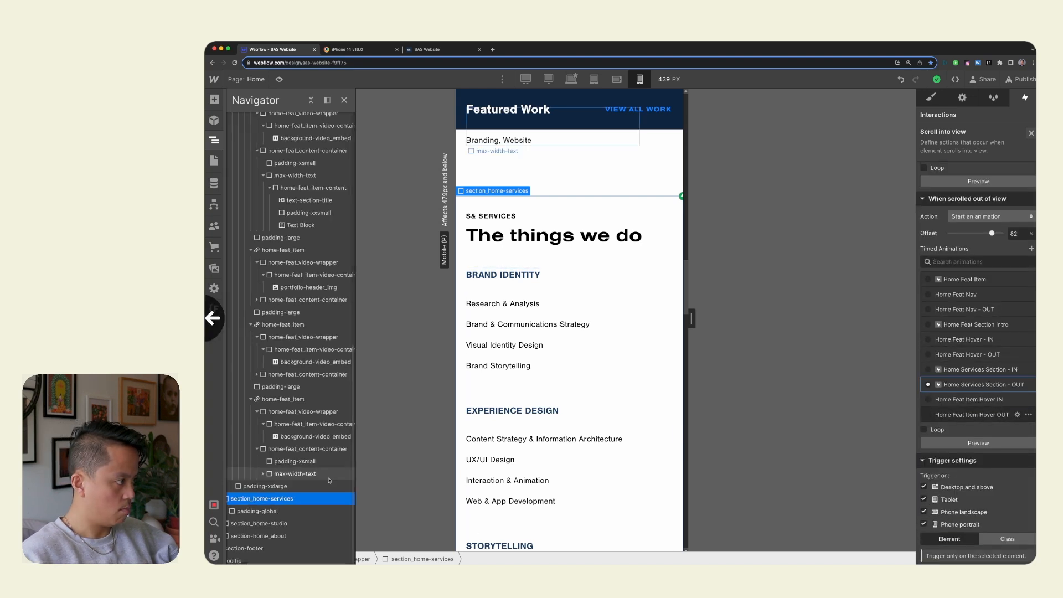
pyautogui.hscroll(-2, 330, 480)
pyautogui.hscroll(-3, 330, 481)
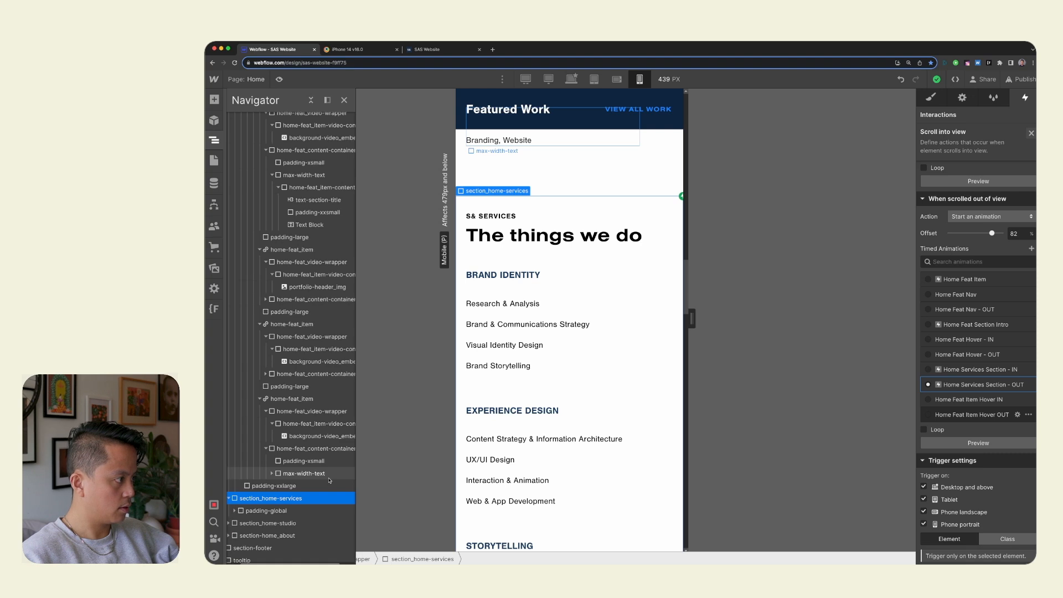
# Switch to the BrowserStack iPhone 14 session and check the page from the services list to the S& Studio section.
pyautogui.moveTo(692, 317); pyautogui.dragTo(667, 313)
pyautogui.click(360, 48)
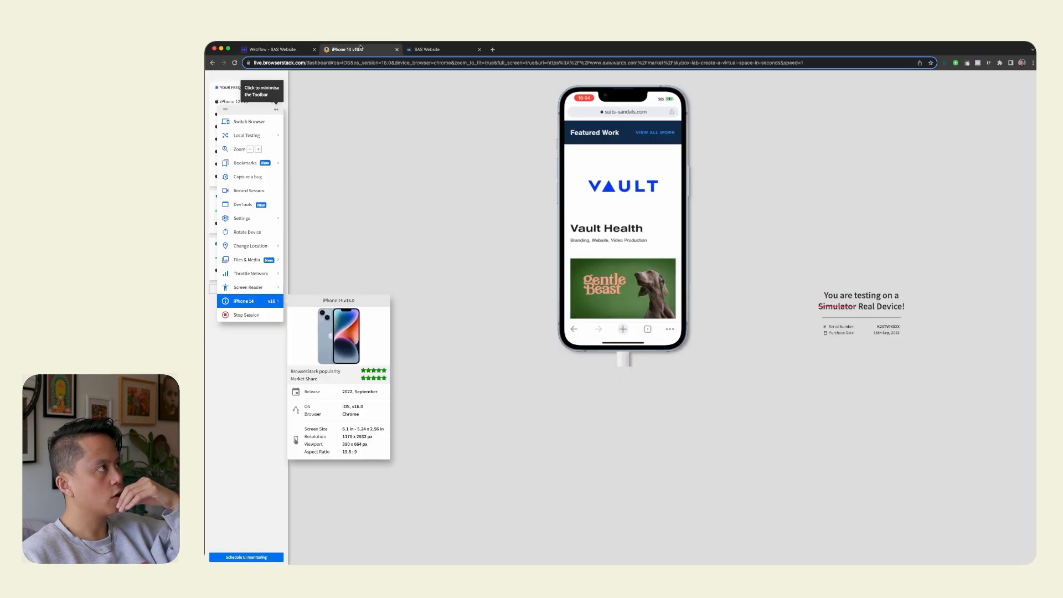
pyautogui.scroll(-20, 614, 230)
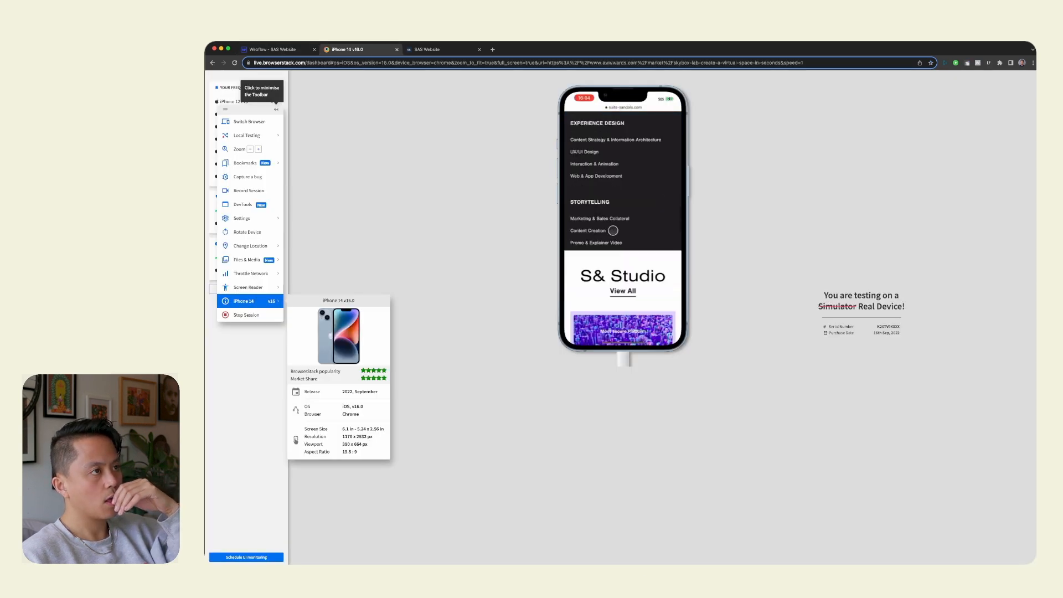
pyautogui.scroll(20, 613, 230)
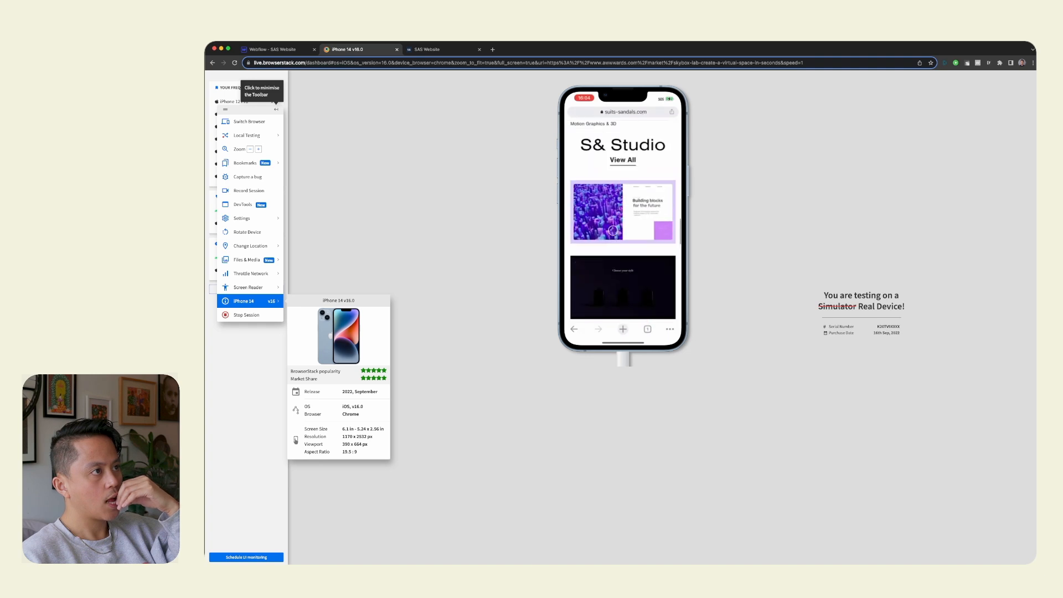
# Recheck how the services section's background changes between S& Studio and Featured Work on the iPhone 14.
pyautogui.scroll(1, 613, 230)
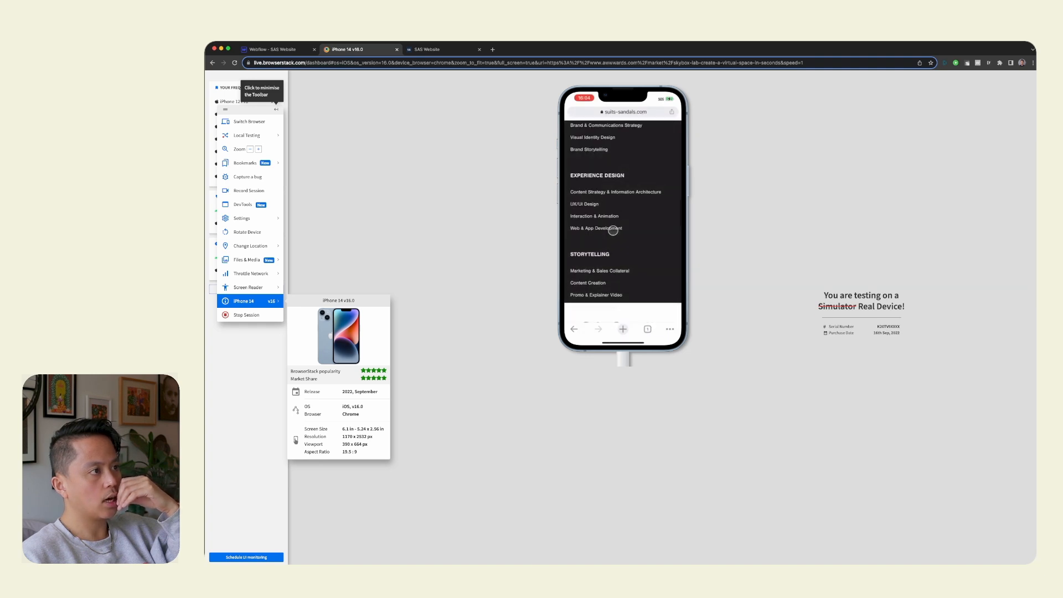
pyautogui.scroll(10, 613, 230)
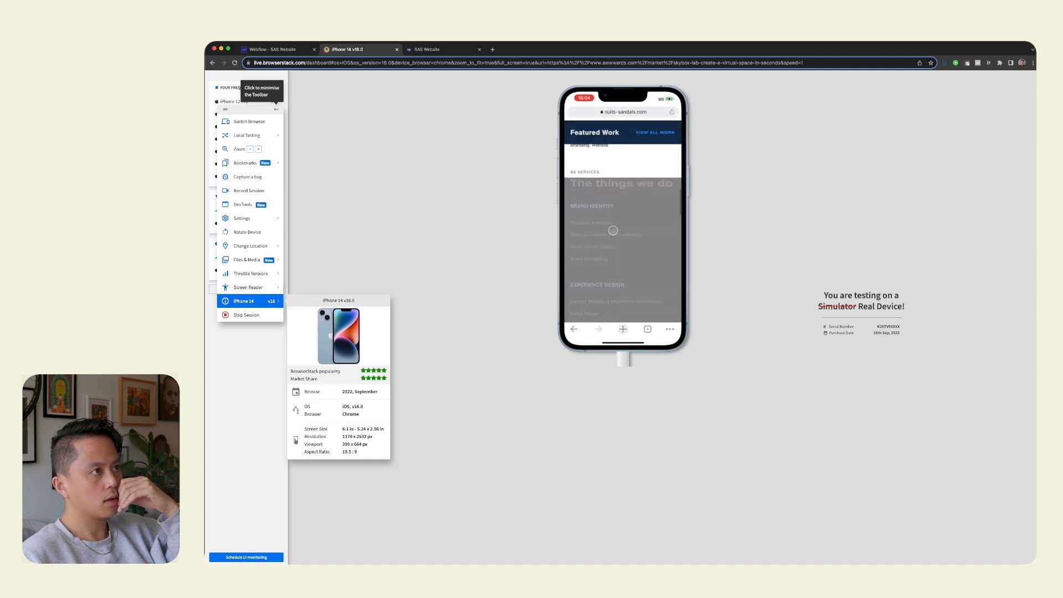
pyautogui.scroll(-5, 614, 230)
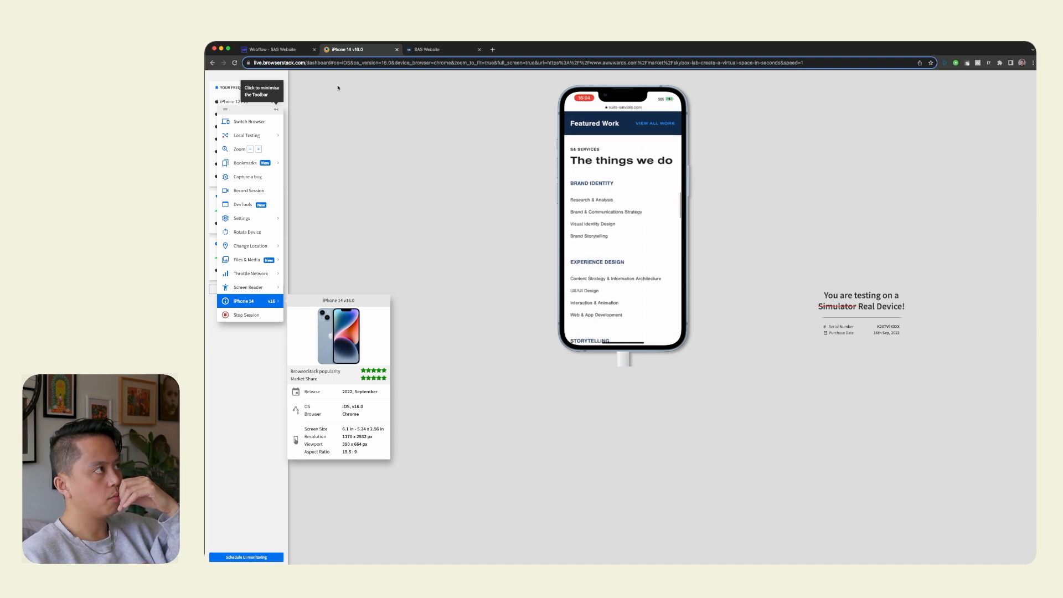
# Return to Webflow and examine section_home-services' styles and the background and text color actions in its scroll-into-view animation.
pyautogui.click(272, 49)
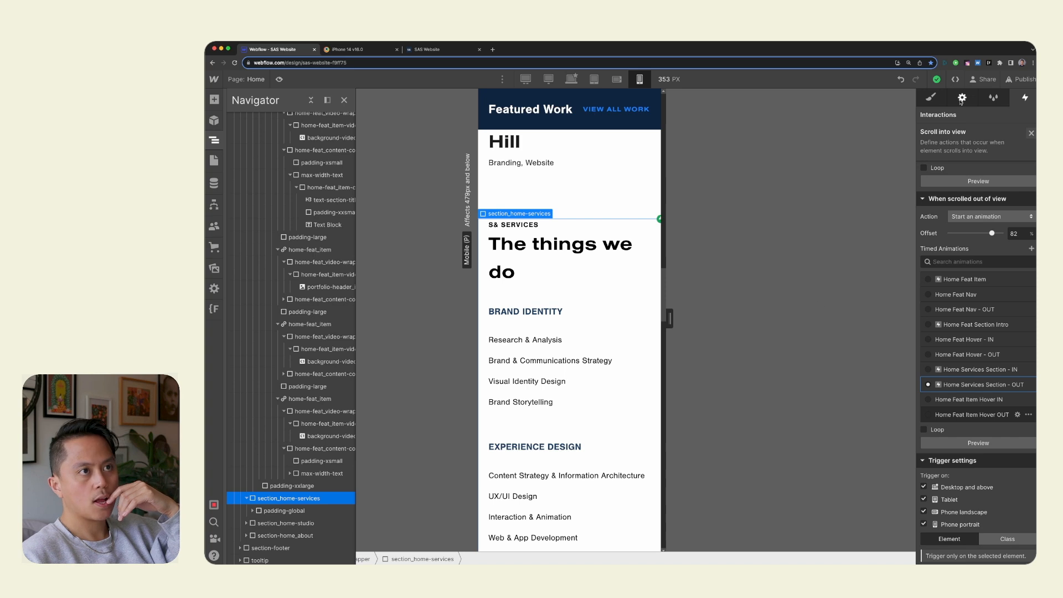
pyautogui.press('s')
pyautogui.scroll(-3, 998, 399)
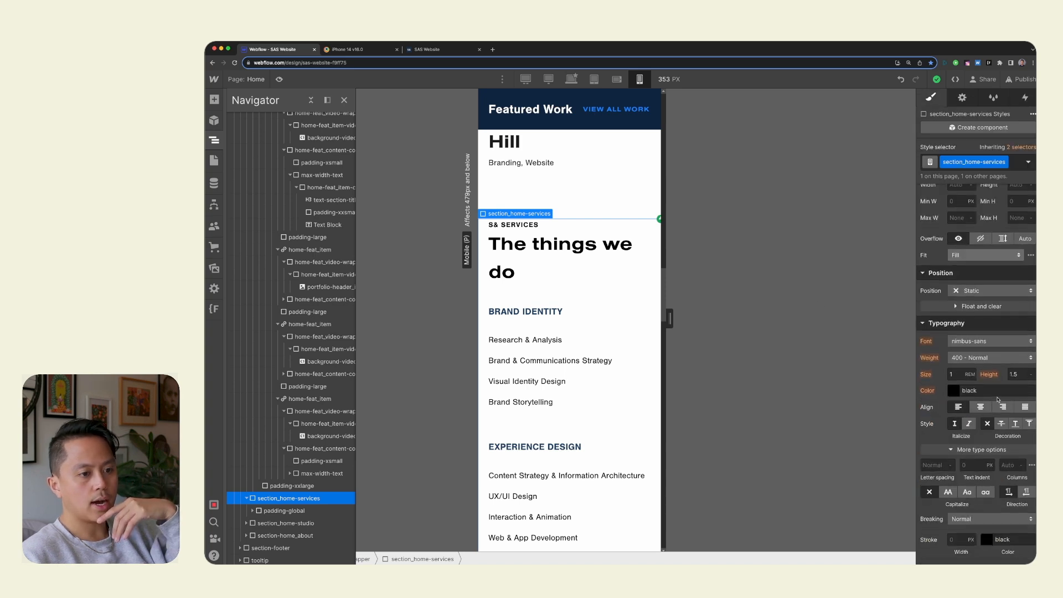
pyautogui.click(1025, 98)
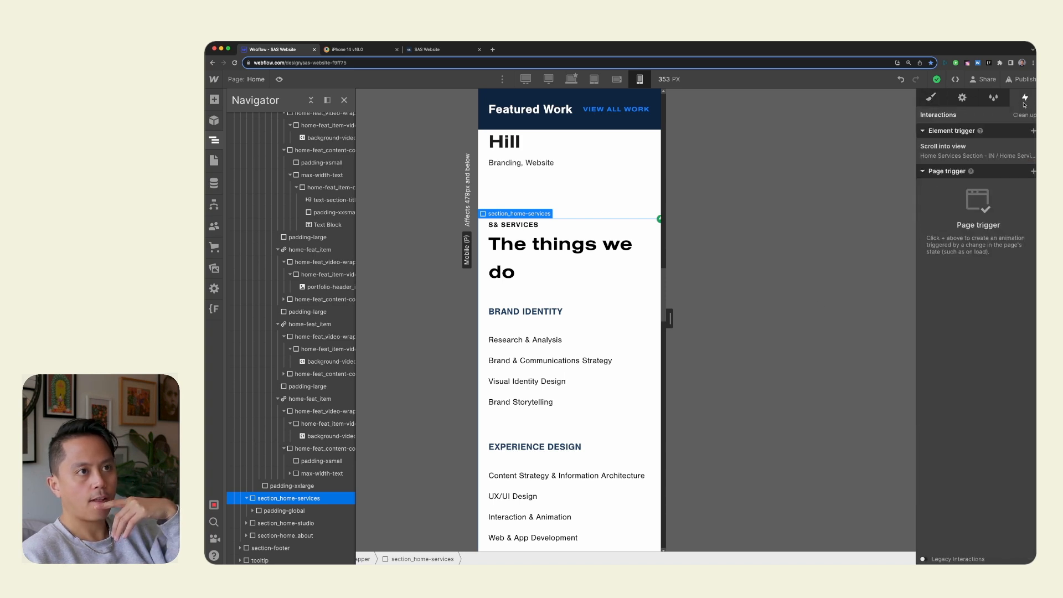
pyautogui.click(988, 152)
pyautogui.click(990, 340)
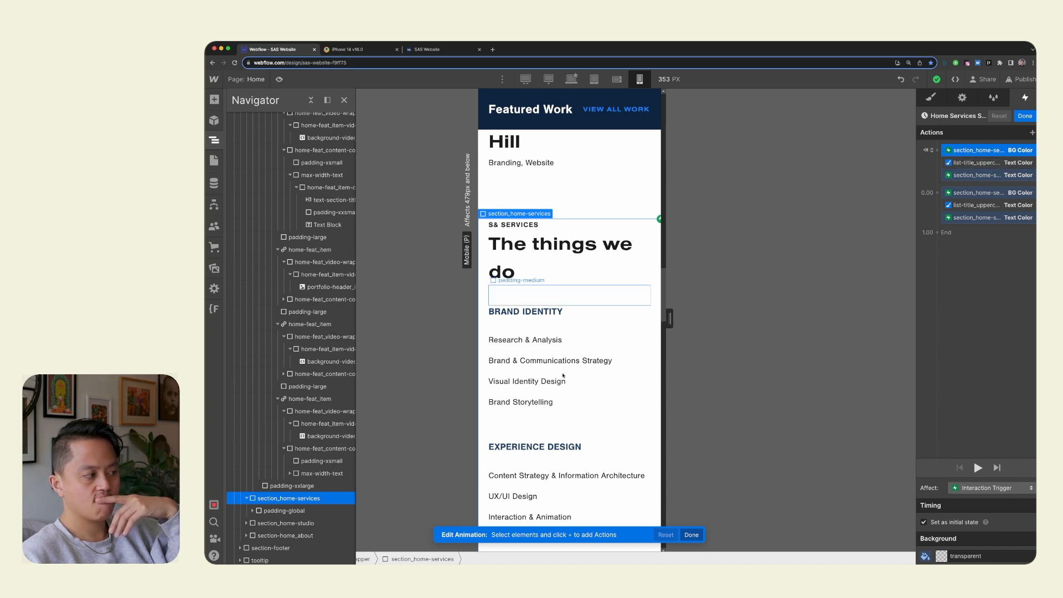
pyautogui.click(325, 514)
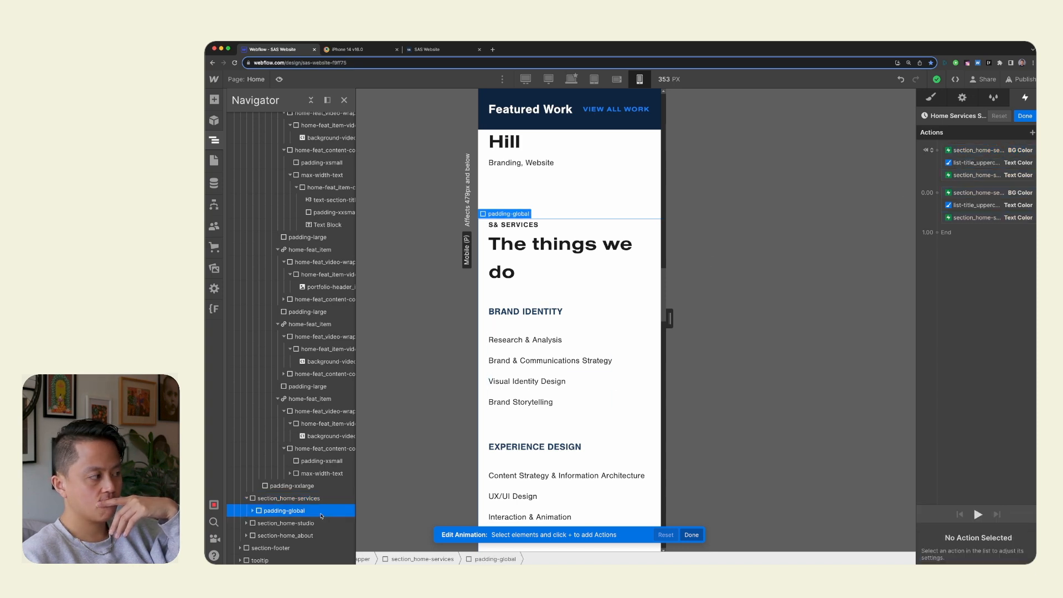
pyautogui.click(320, 499)
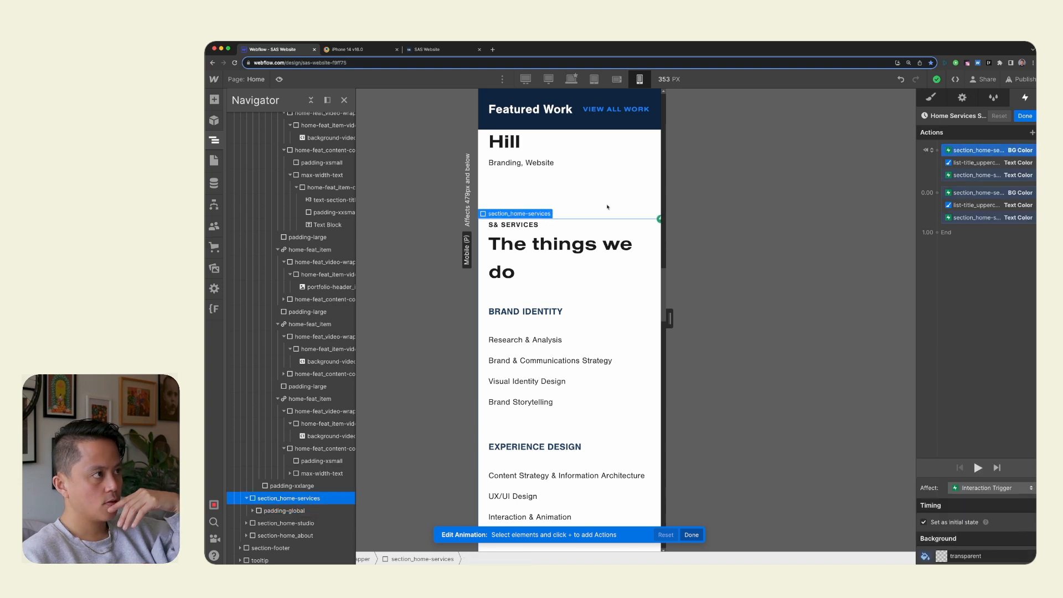
# Try a #232323 background color on section_home-services with the mobile canvas widened to 404 px, and reset the color.
pyautogui.click(933, 98)
pyautogui.scroll(-10, 976, 479)
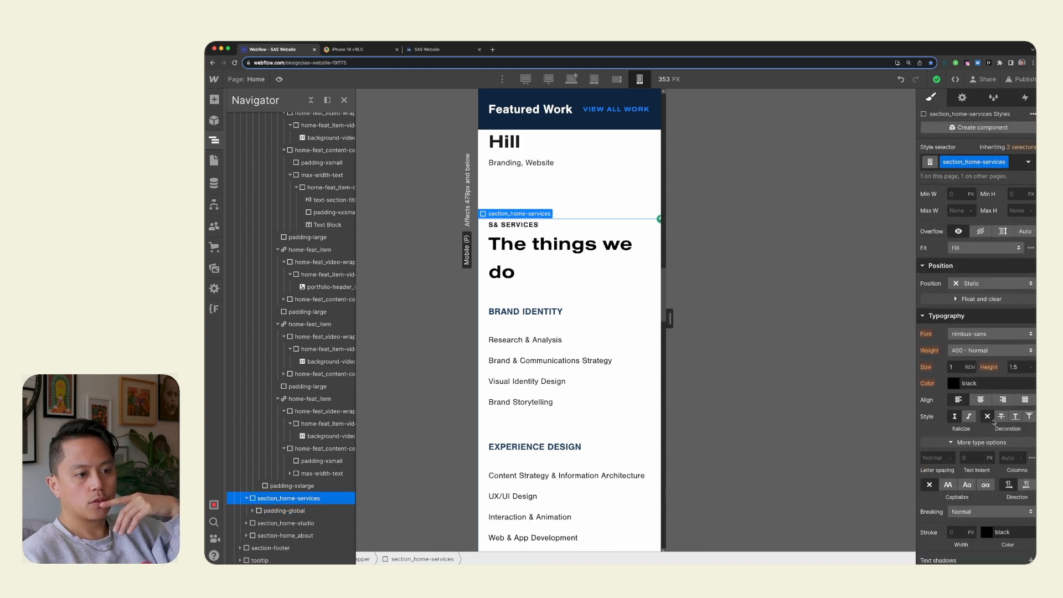
pyautogui.click(953, 497)
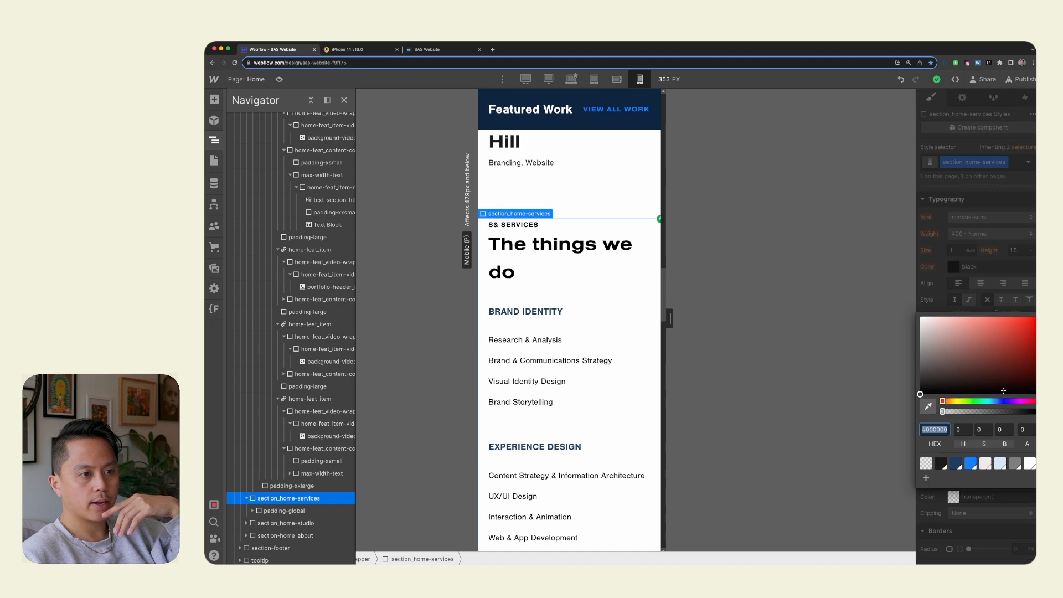
pyautogui.click(941, 463)
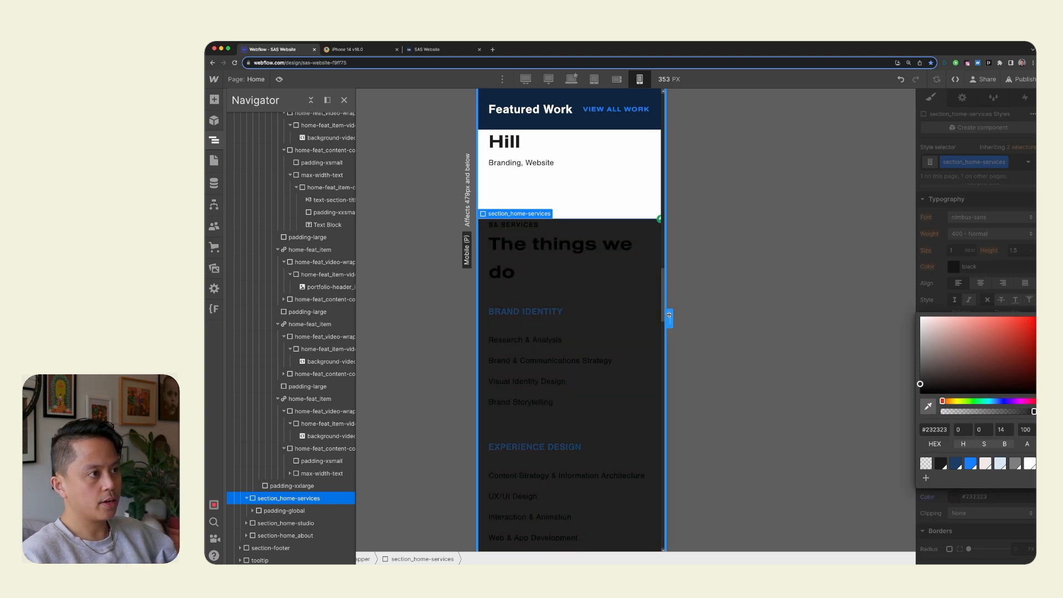
pyautogui.moveTo(668, 317)
pyautogui.mouseDown()
pyautogui.moveTo(701, 313)
pyautogui.moveTo(671, 313)
pyautogui.moveTo(683, 313)
pyautogui.mouseUp()
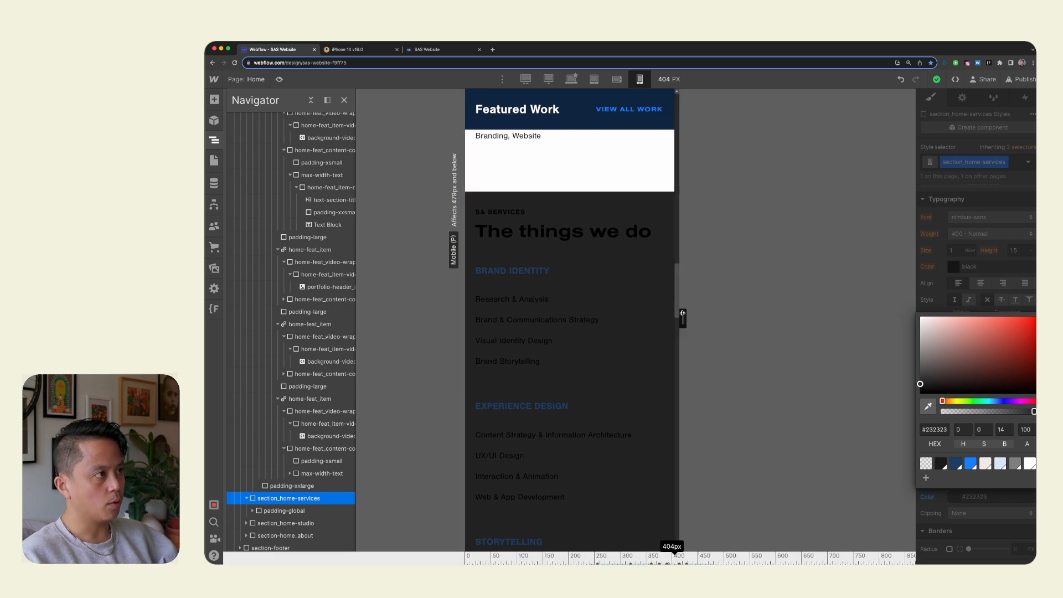
pyautogui.click(914, 328)
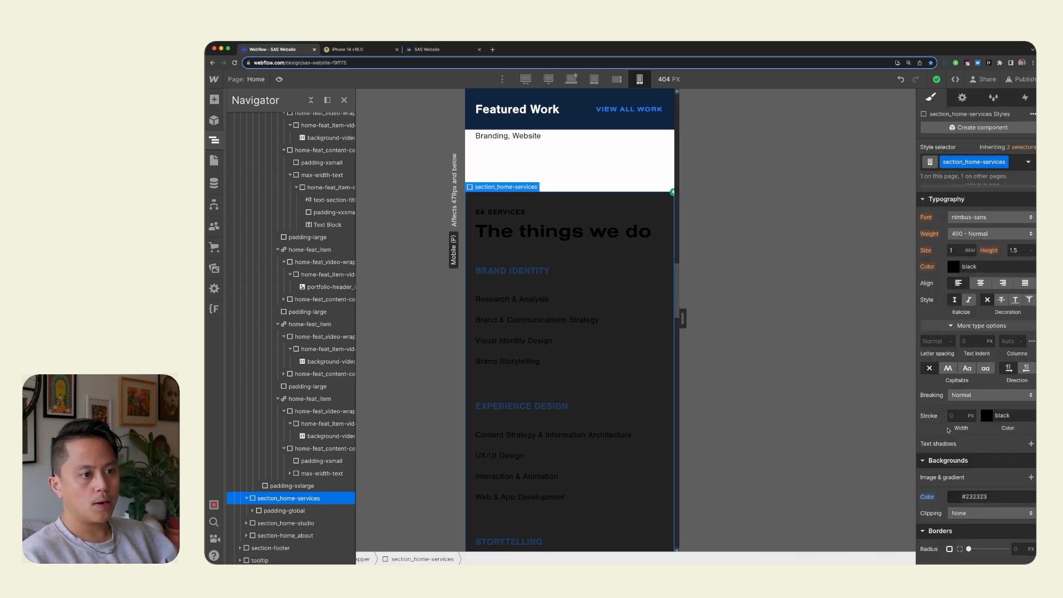
pyautogui.click(928, 497)
pyautogui.click(923, 508)
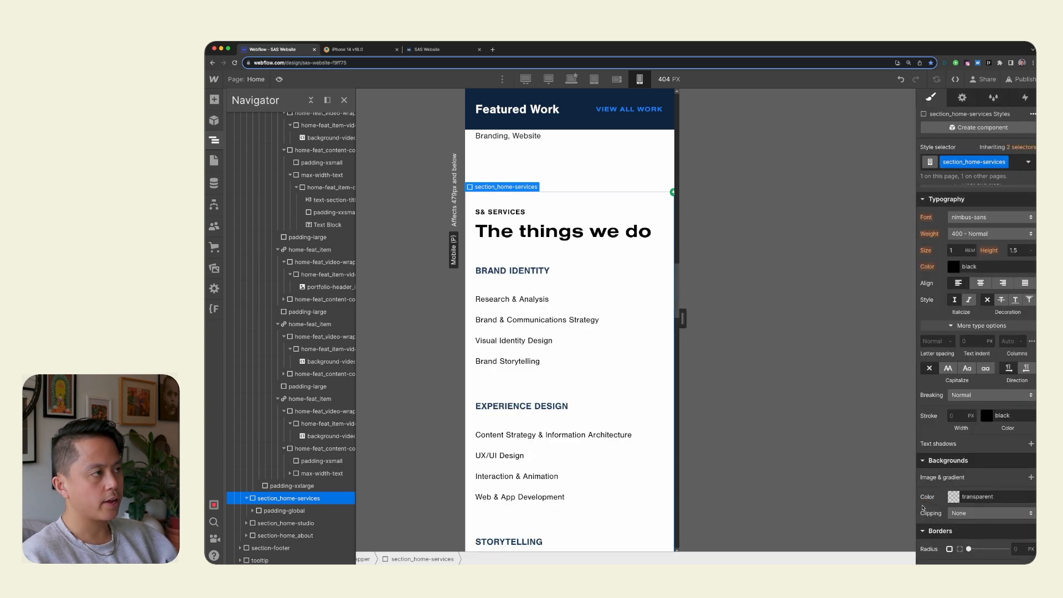
# Select home-services_wrapper inside section_home-services and set its height to 100%.
pyautogui.click(280, 513)
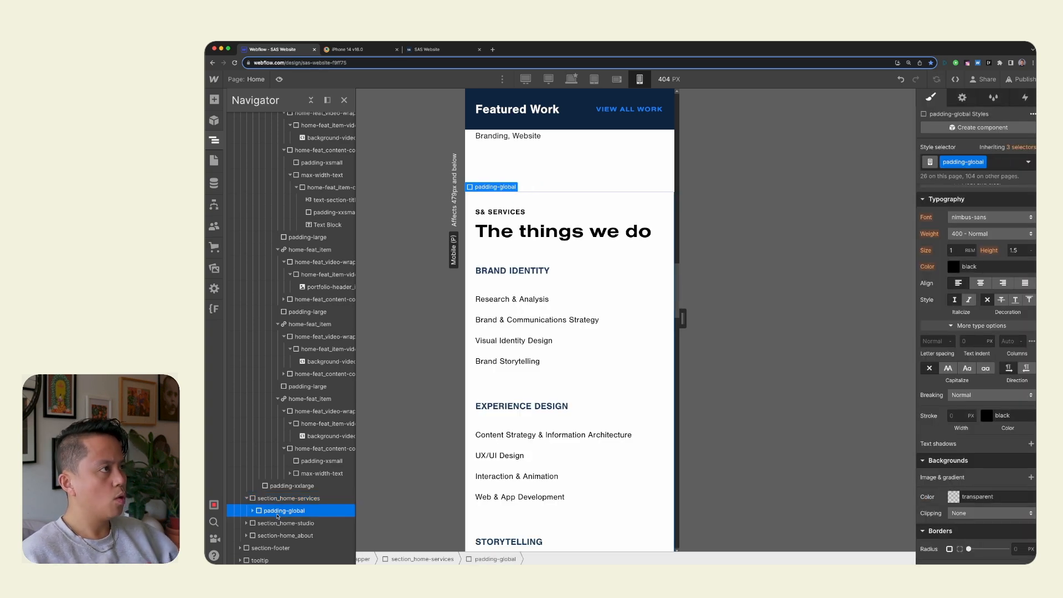
pyautogui.click(253, 511)
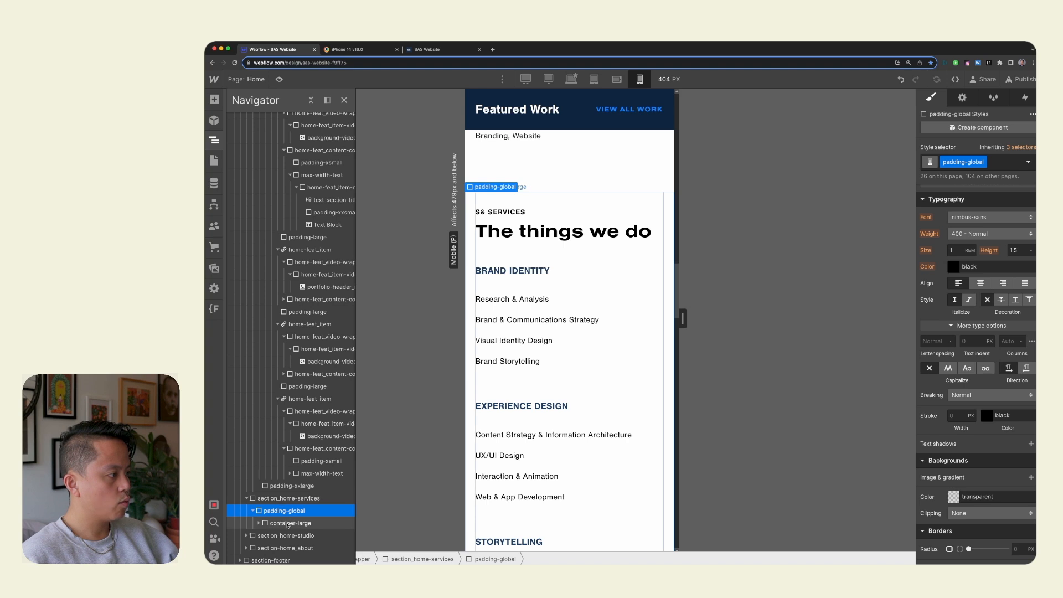
pyautogui.click(277, 523)
pyautogui.click(282, 535)
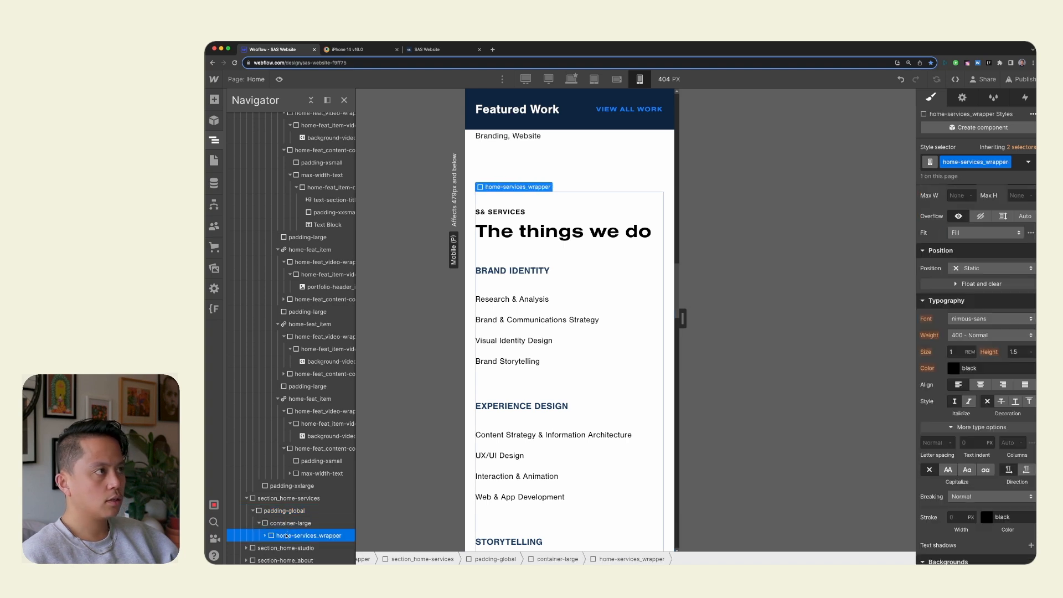
pyautogui.scroll(5, 969, 388)
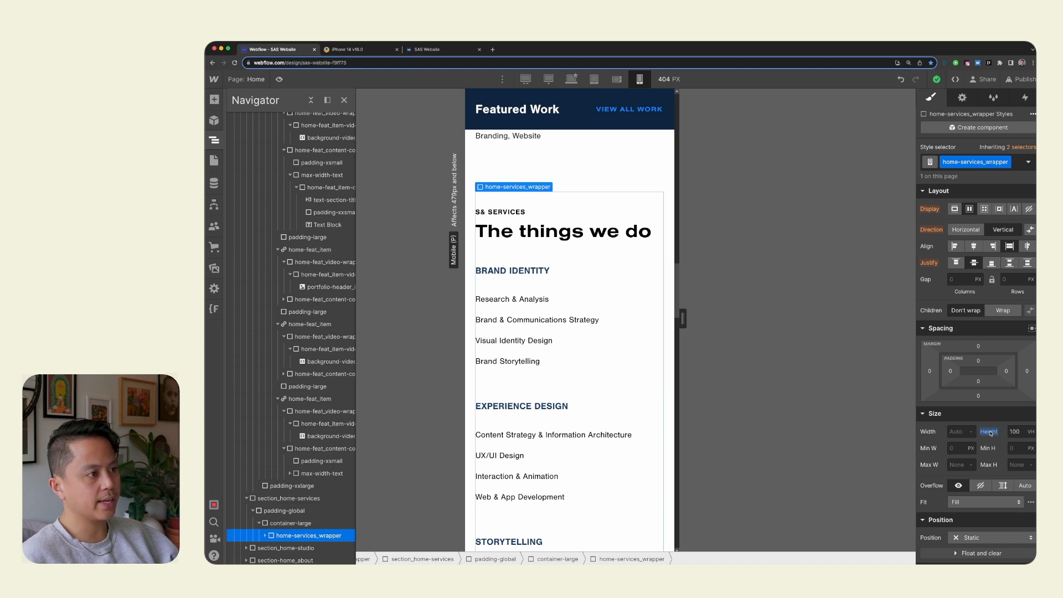
pyautogui.moveTo(992, 433); pyautogui.dragTo(993, 441)
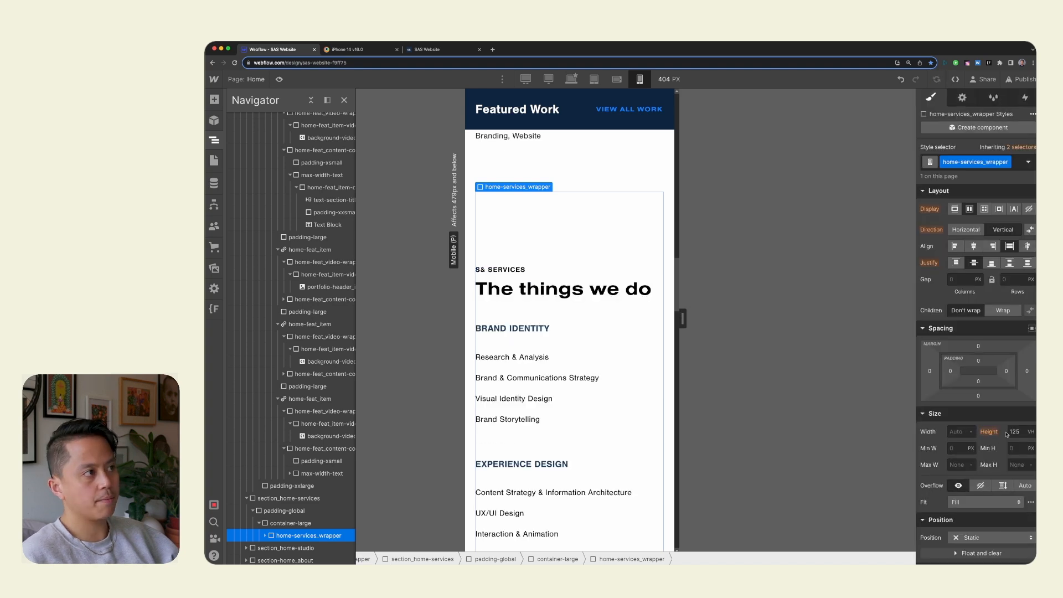
pyautogui.click(1018, 431)
pyautogui.write('100%')
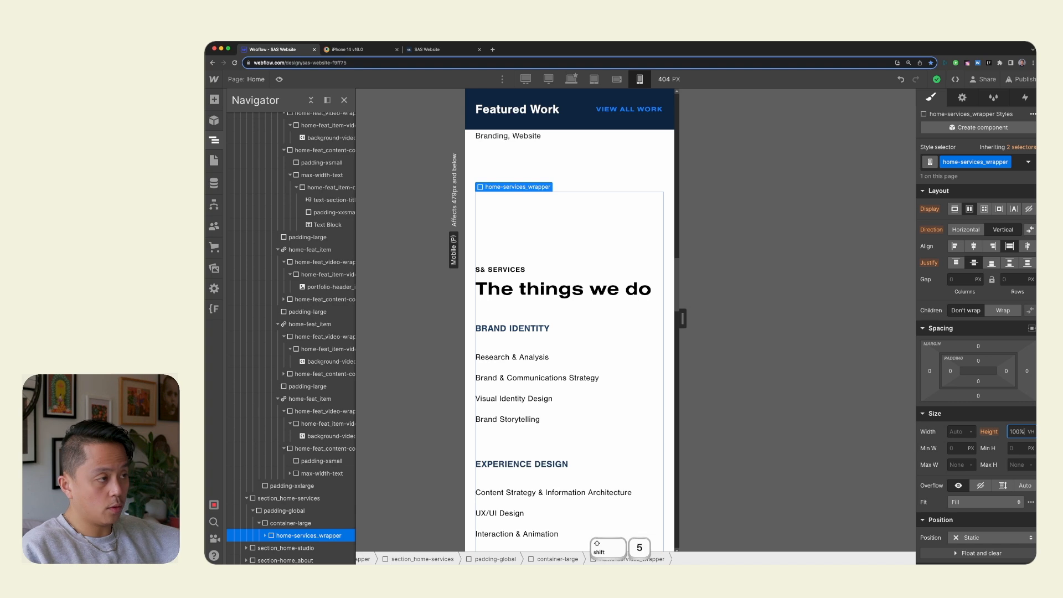
pyautogui.press('Return')
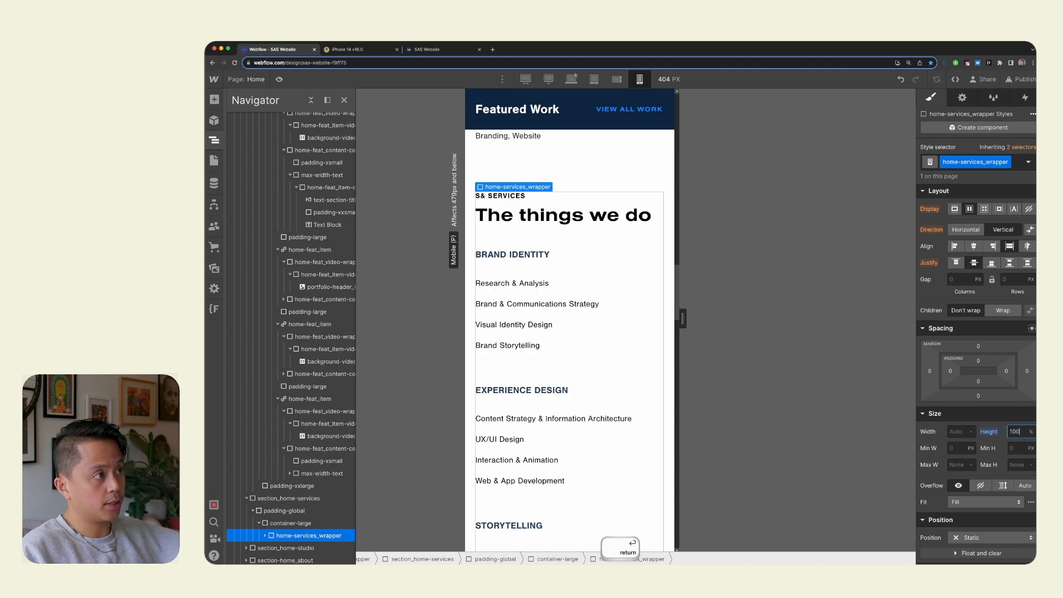
# Set the top and bottom padding of home-services_wrapper to 8rem and check the spacing around the services list.
pyautogui.click(979, 361)
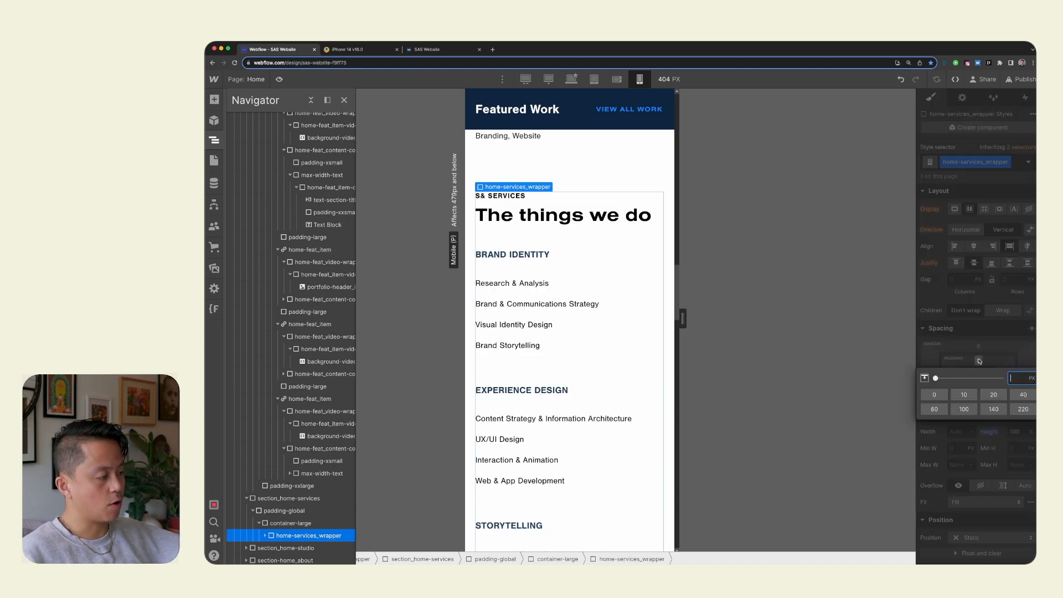
pyautogui.write('8re')
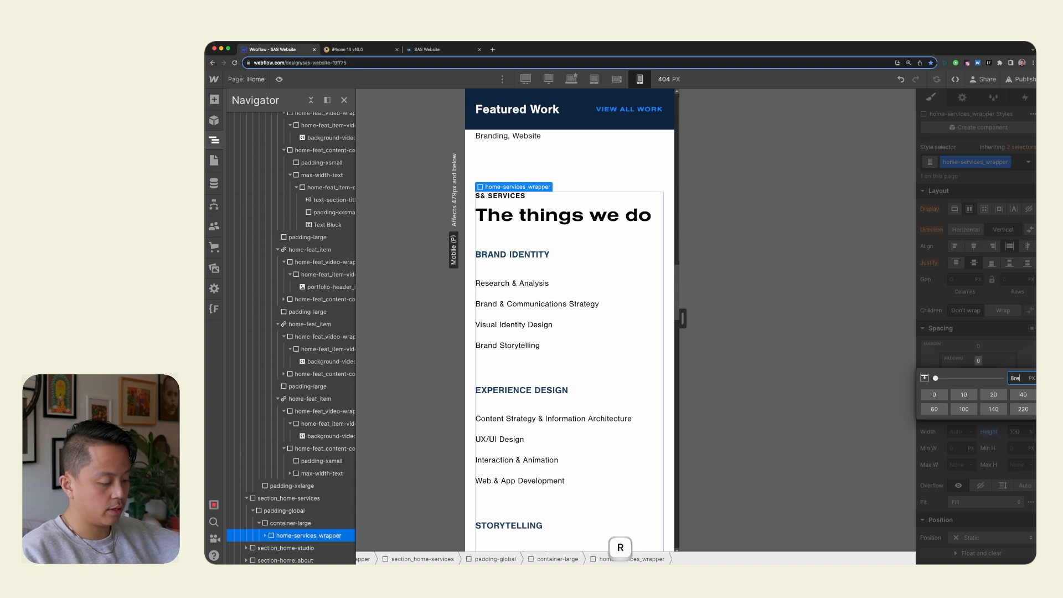
pyautogui.write('m')
pyautogui.press('Return')
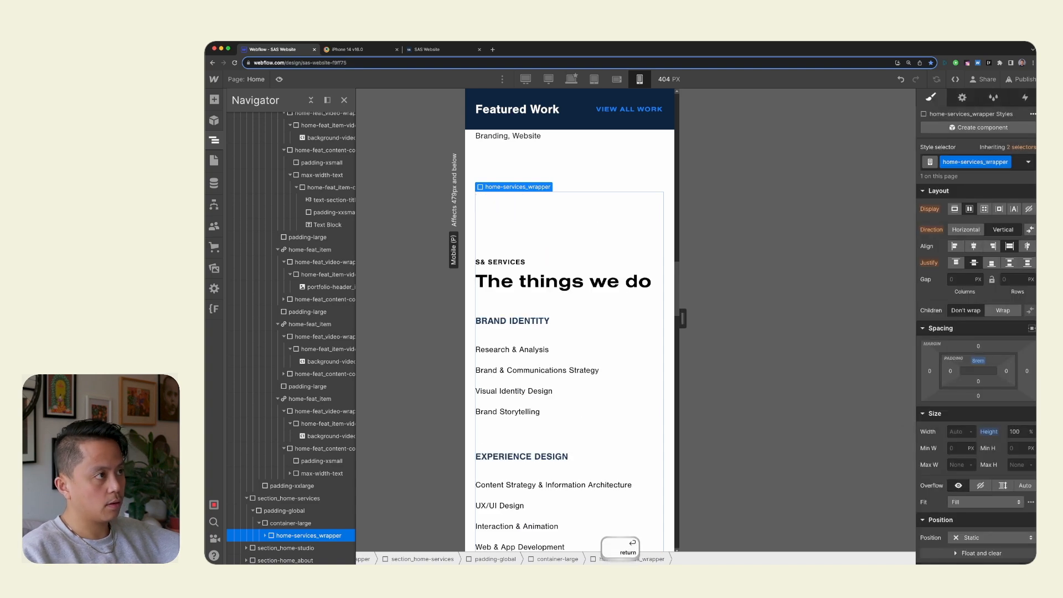
pyautogui.click(978, 383)
pyautogui.press('Return')
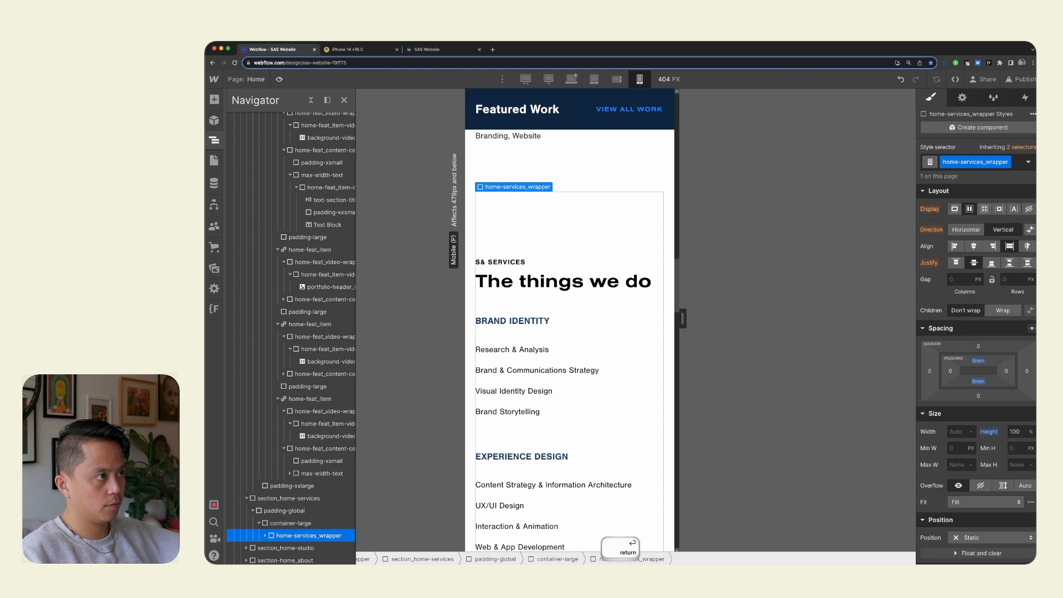
pyautogui.scroll(-3, 554, 348)
pyautogui.scroll(4, 554, 347)
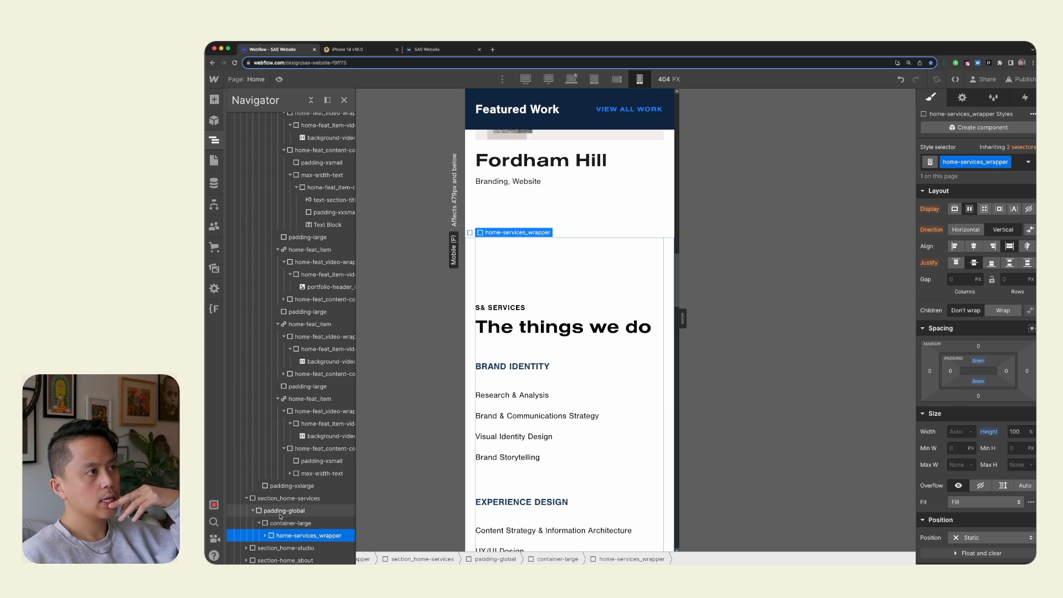
# Reset the top and bottom padding of home-services_wrapper.
pyautogui.click(979, 381)
pyautogui.click(979, 360)
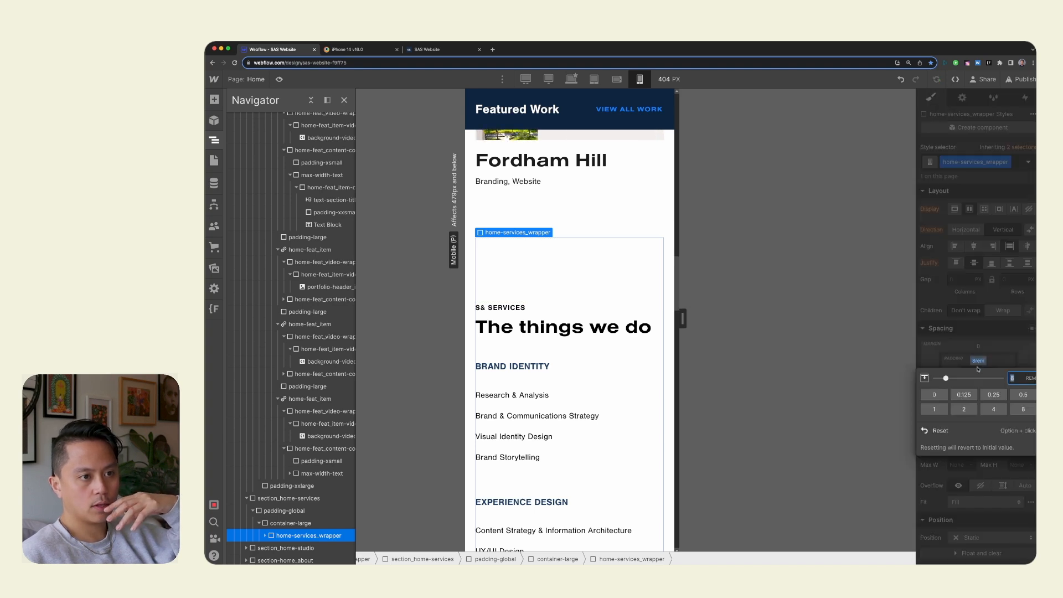
pyautogui.click(953, 430)
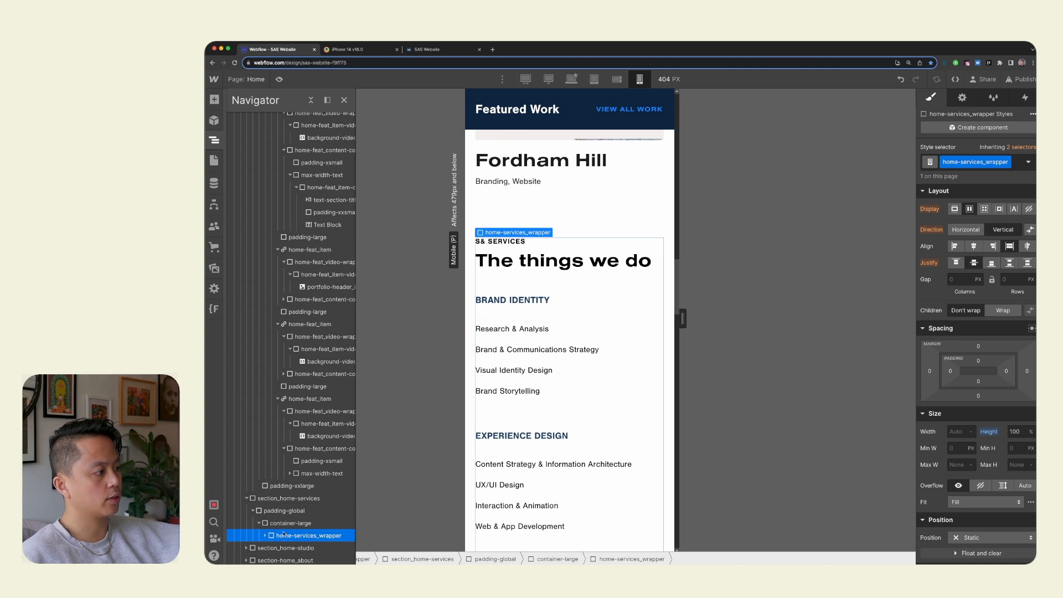
# Select section_home-services in the element tree and set its top and bottom padding to 6rem.
pyautogui.click(638, 223)
pyautogui.click(667, 258)
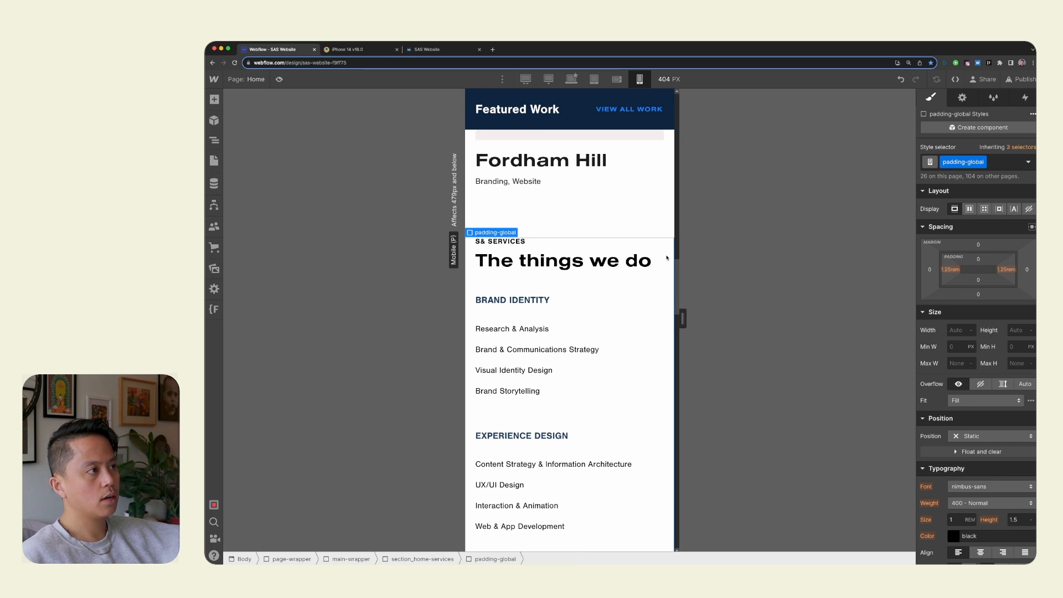
pyautogui.press('z')
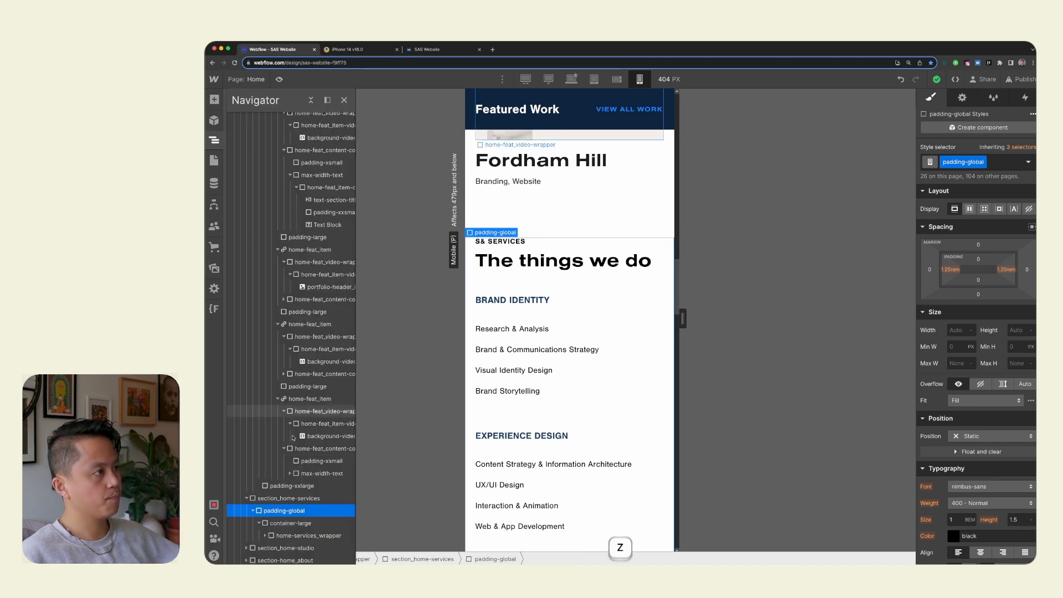
pyautogui.click(288, 501)
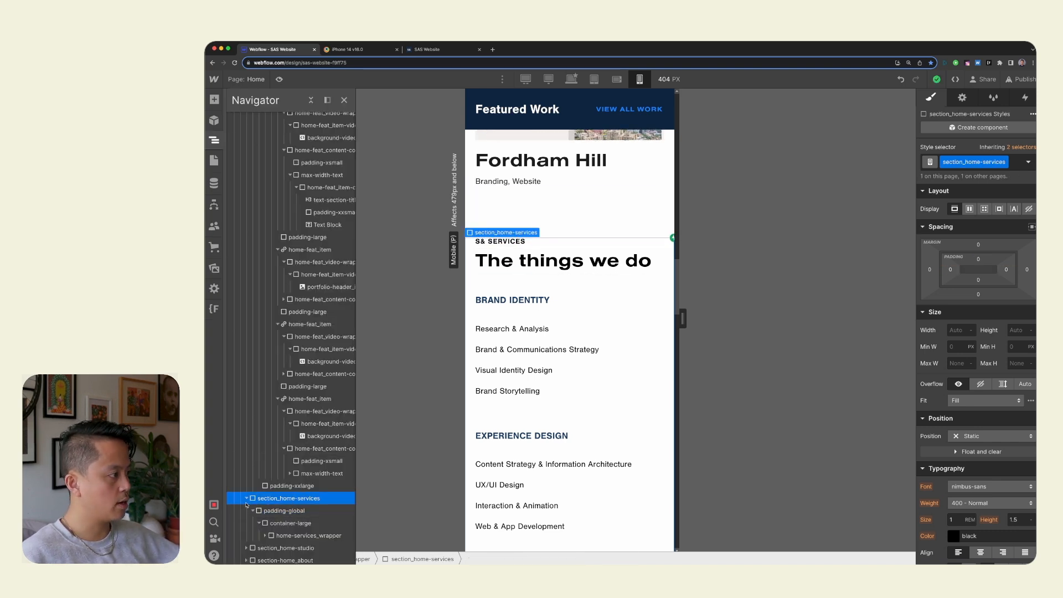
pyautogui.click(979, 259)
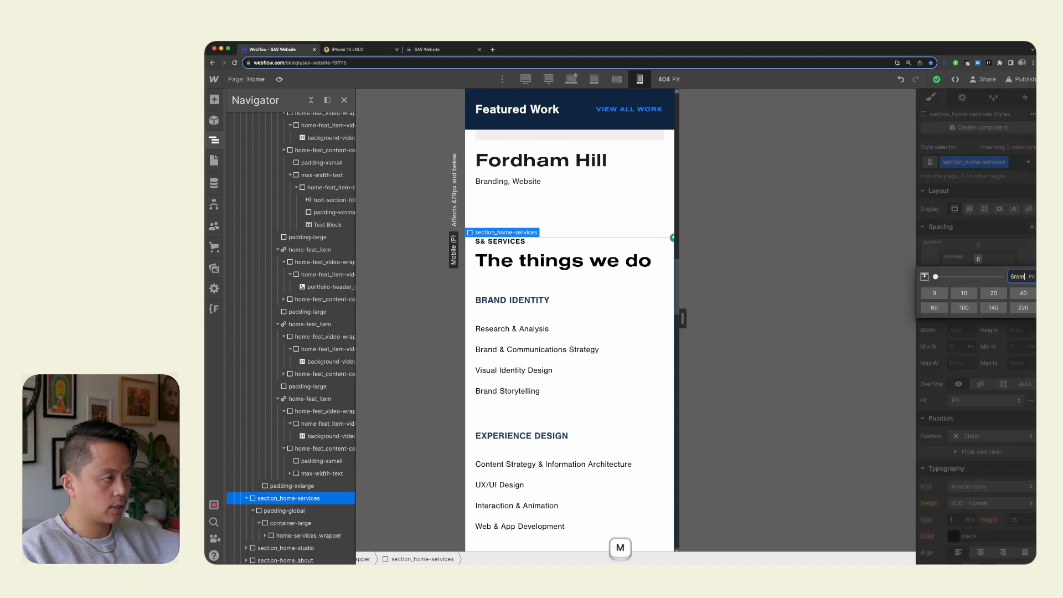
pyautogui.press('Return')
pyautogui.click(979, 280)
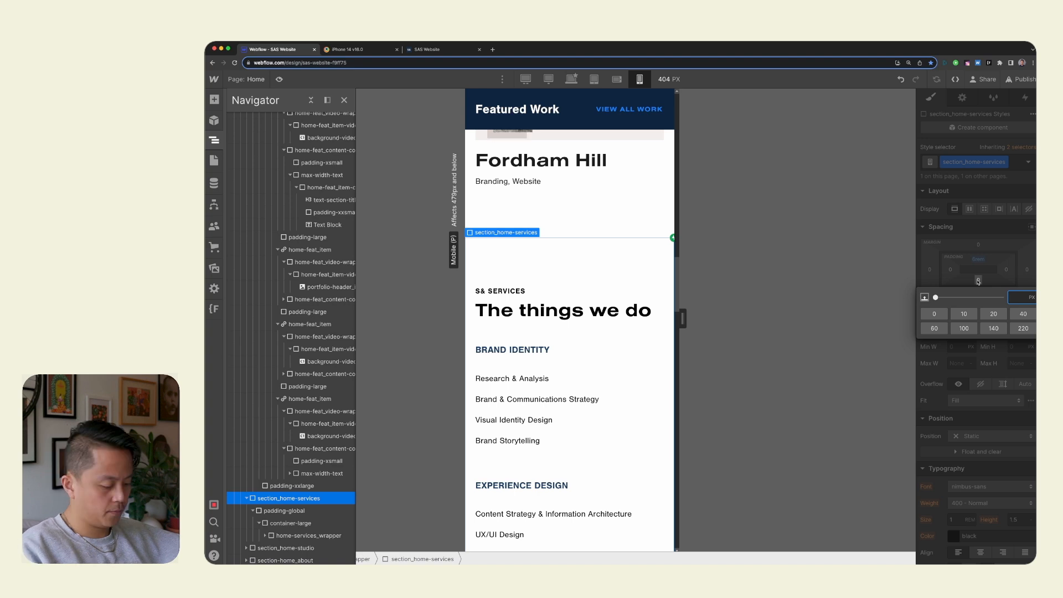
pyautogui.write('6rem')
pyautogui.press('Return')
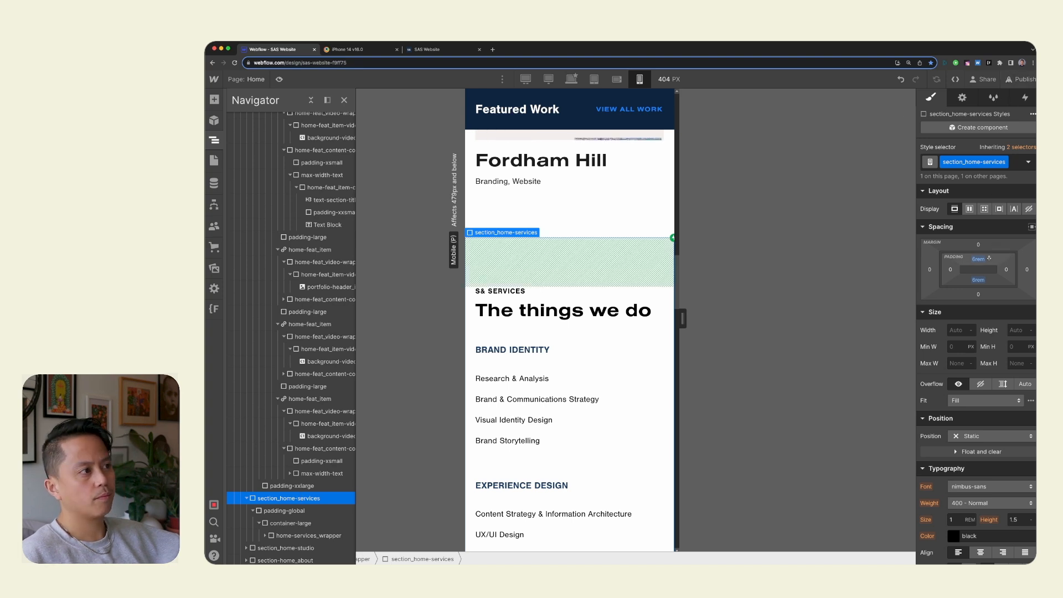
# Publish the site to both the staging and production domains, checking the publish status.
pyautogui.click(1020, 79)
pyautogui.click(969, 259)
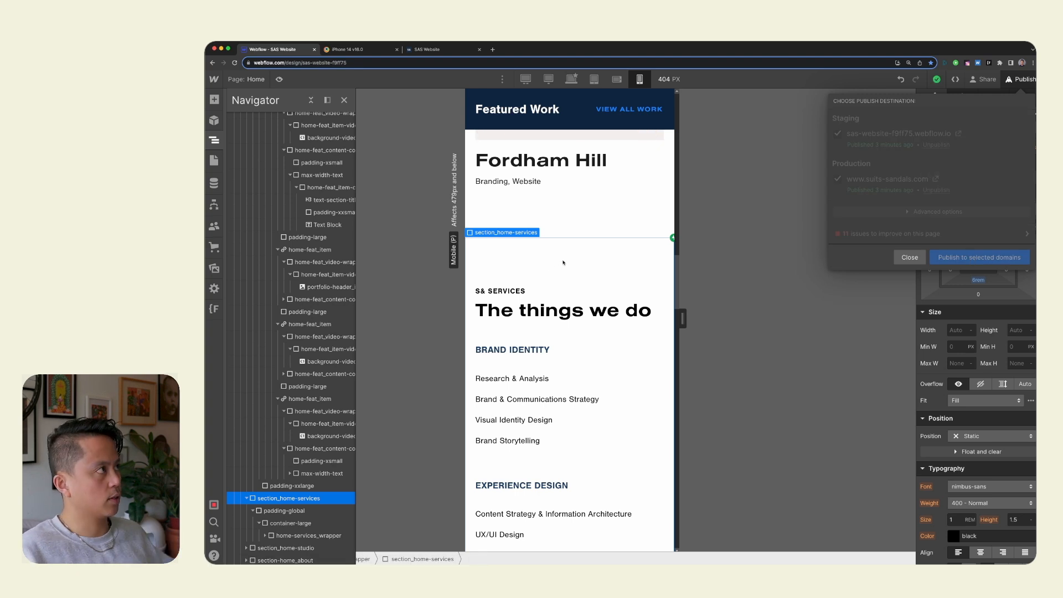
pyautogui.click(427, 49)
pyautogui.click(348, 50)
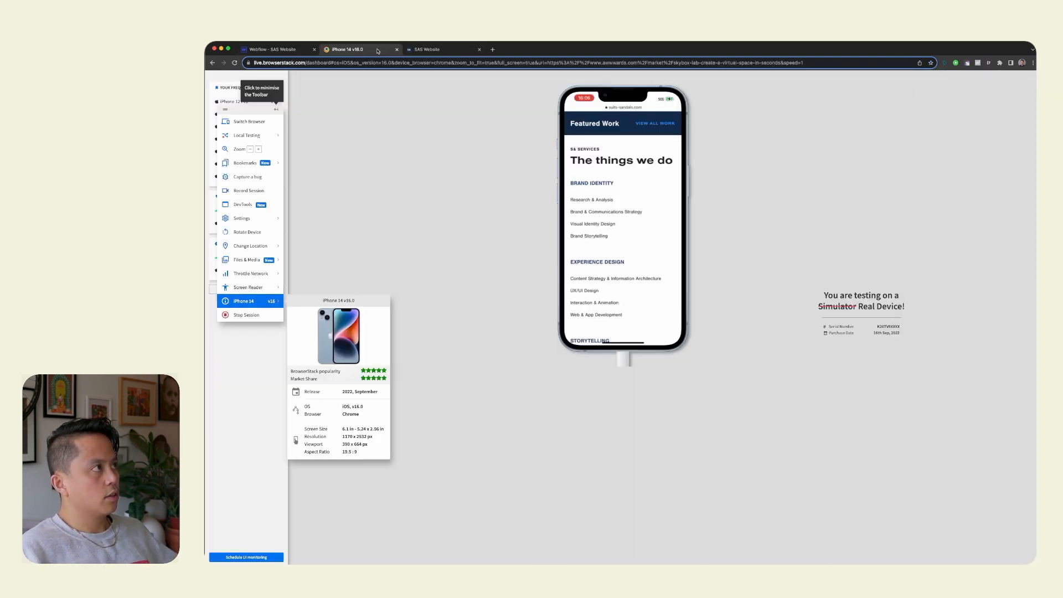
pyautogui.click(285, 49)
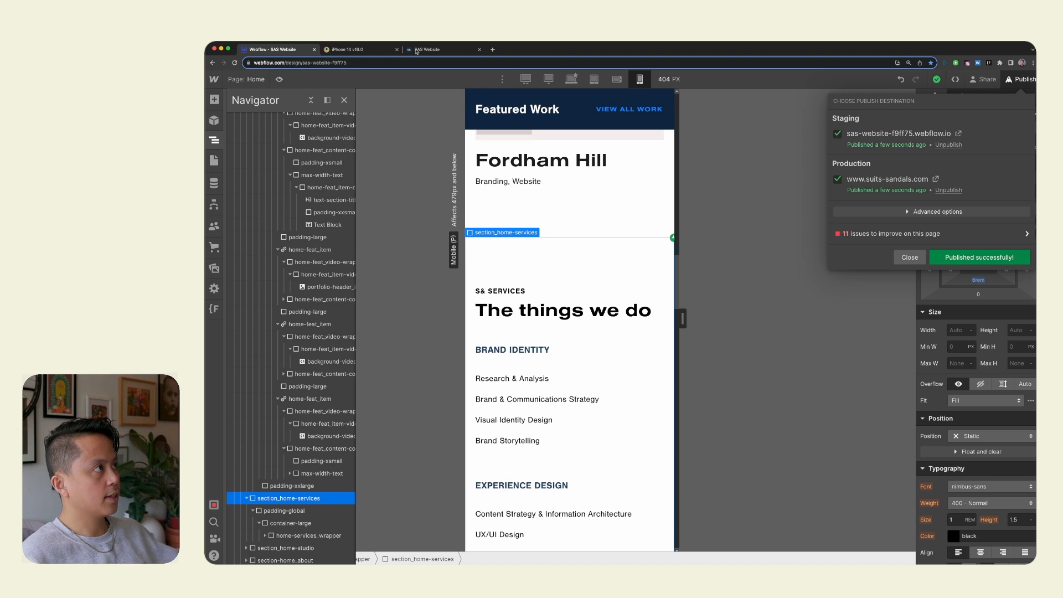
# Switch to BrowserStack, reload the published page on the iPhone 14 and examine the services section and the footer.
pyautogui.click(372, 50)
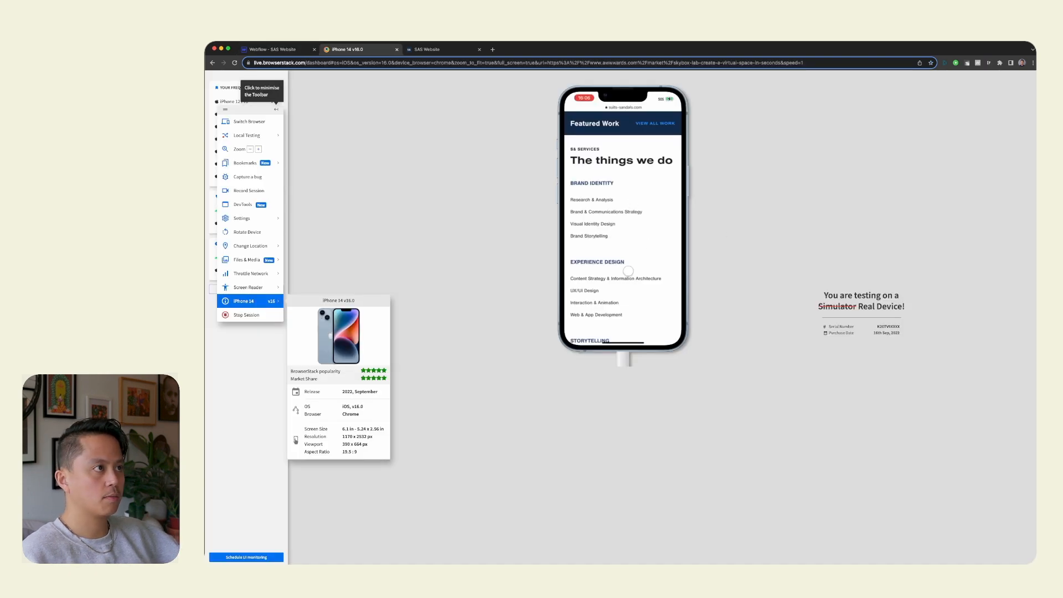
pyautogui.scroll(10, 629, 271)
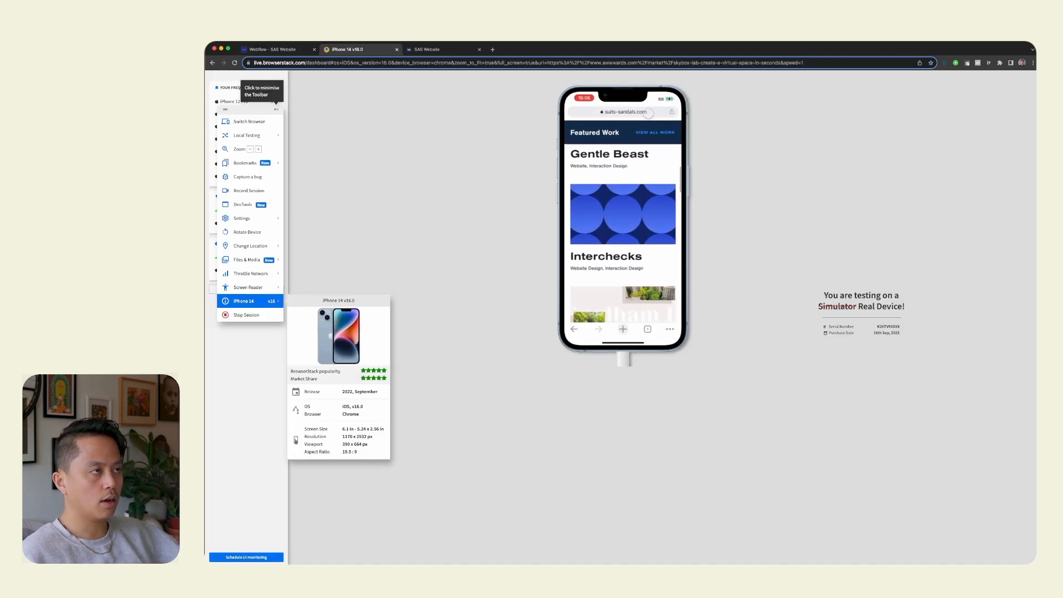
pyautogui.click(649, 113)
pyautogui.press('Return')
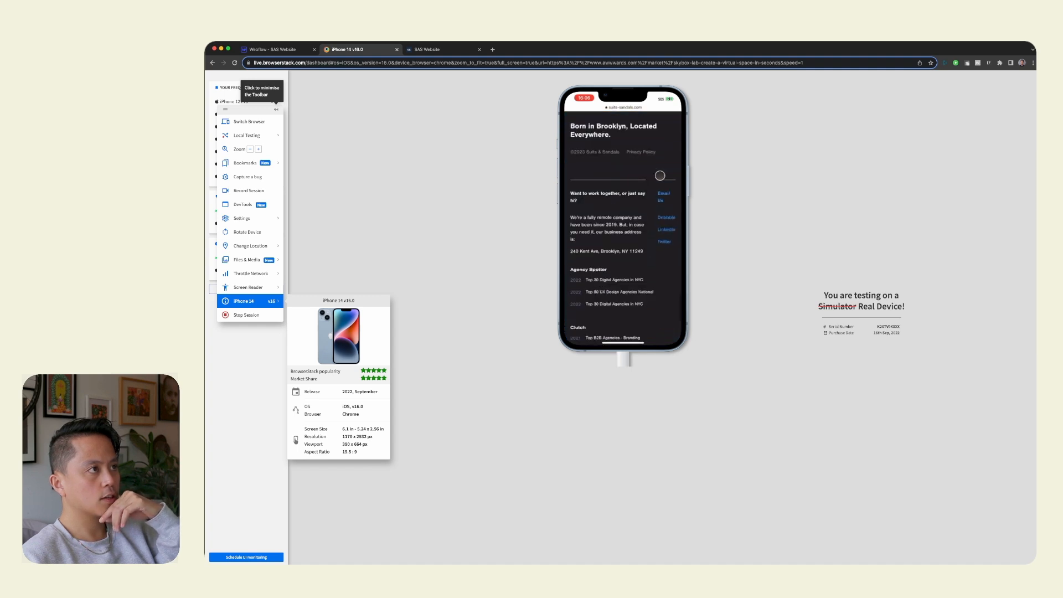
pyautogui.scroll(10, 661, 175)
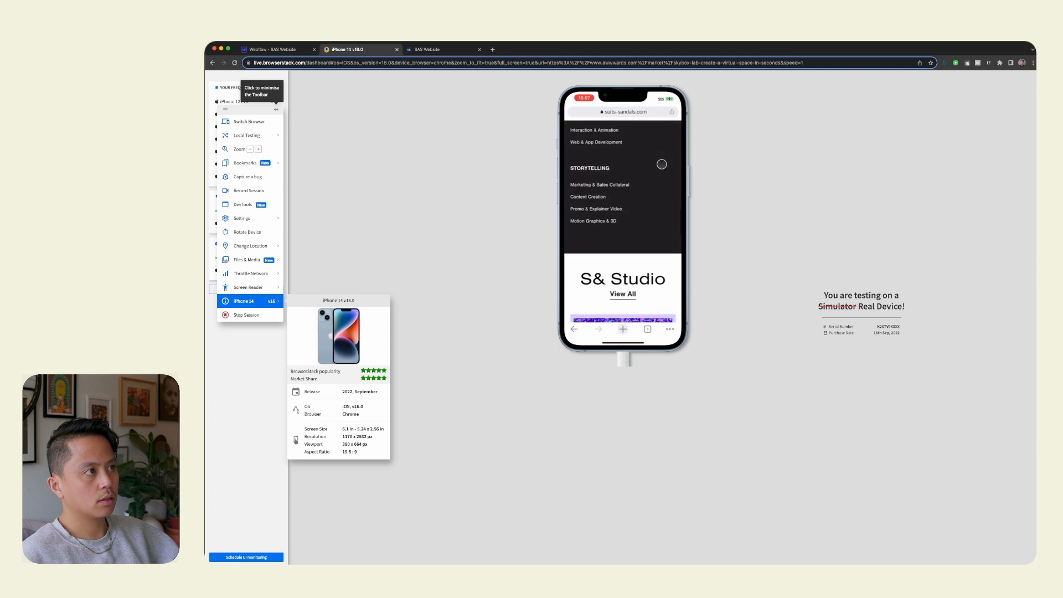
# Return to Webflow and examine the padding of padding-section-large in section-home_about, comparing it with the services and S& Studio spacing.
pyautogui.click(294, 52)
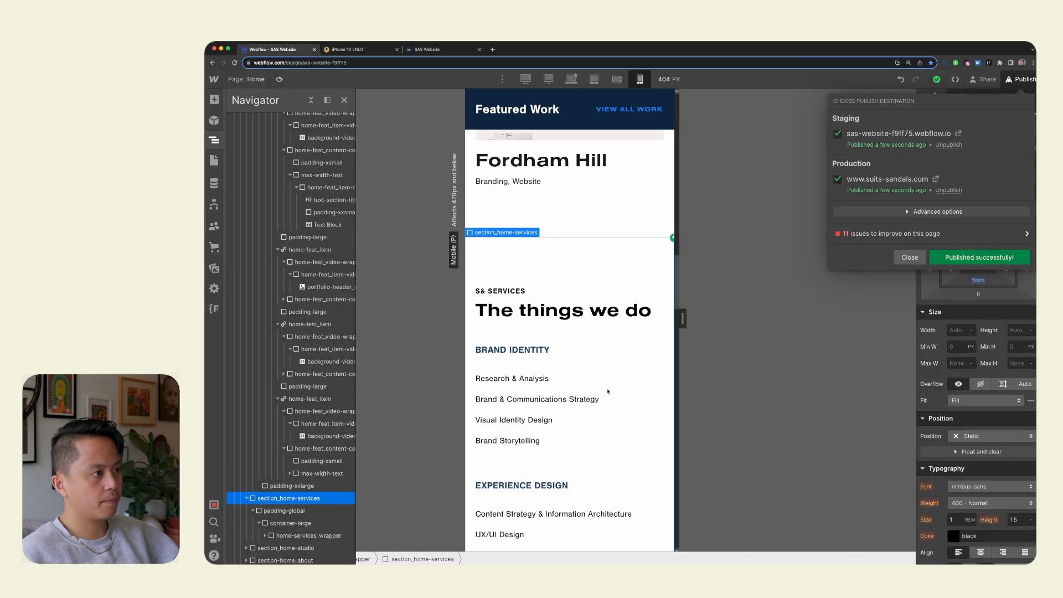
pyautogui.scroll(-20, 608, 392)
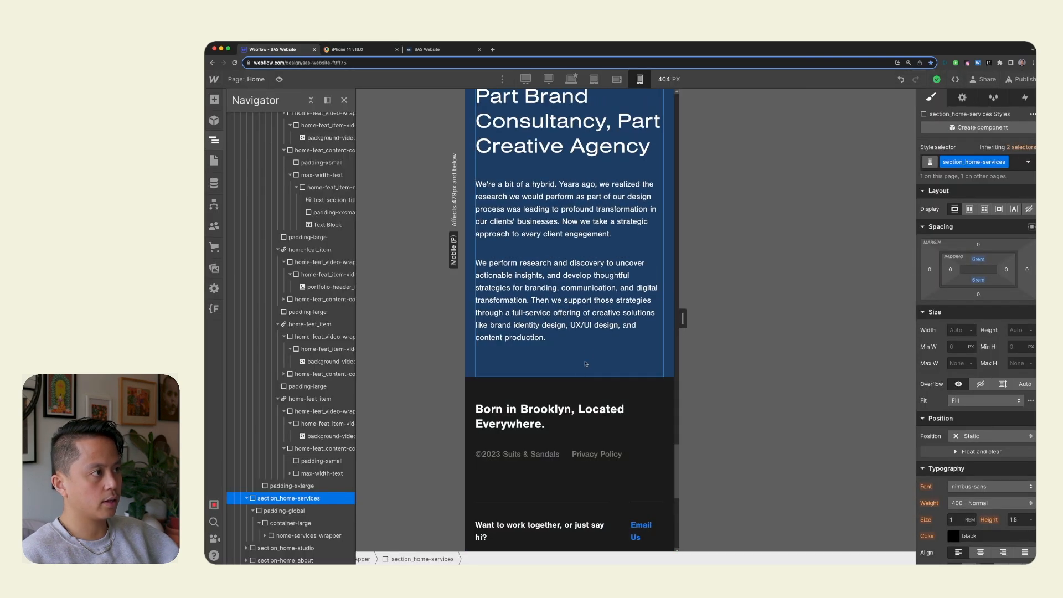
pyautogui.click(583, 369)
pyautogui.scroll(20, 547, 292)
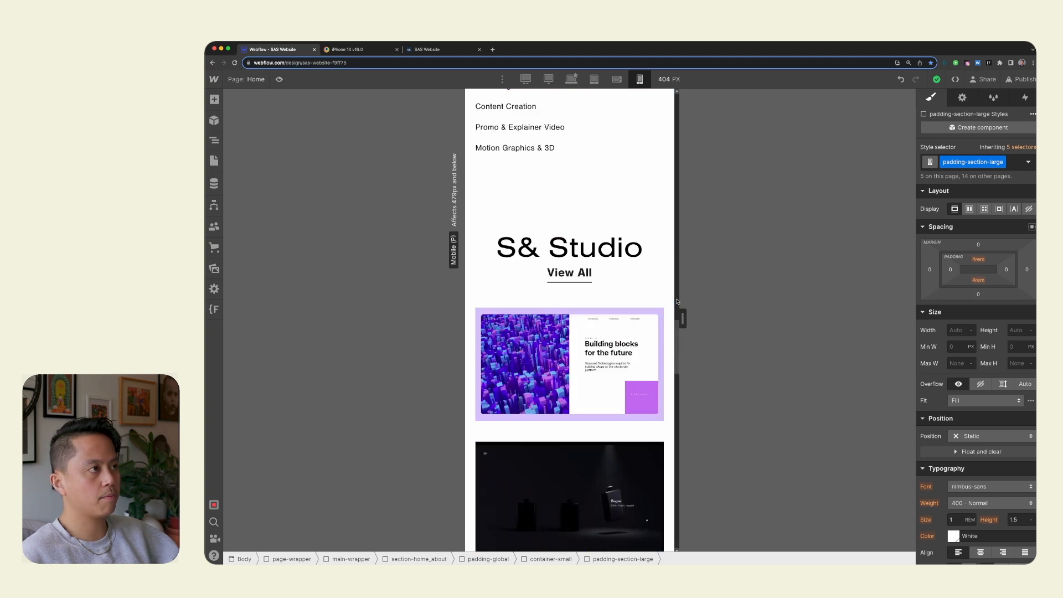
pyautogui.scroll(-20, 637, 298)
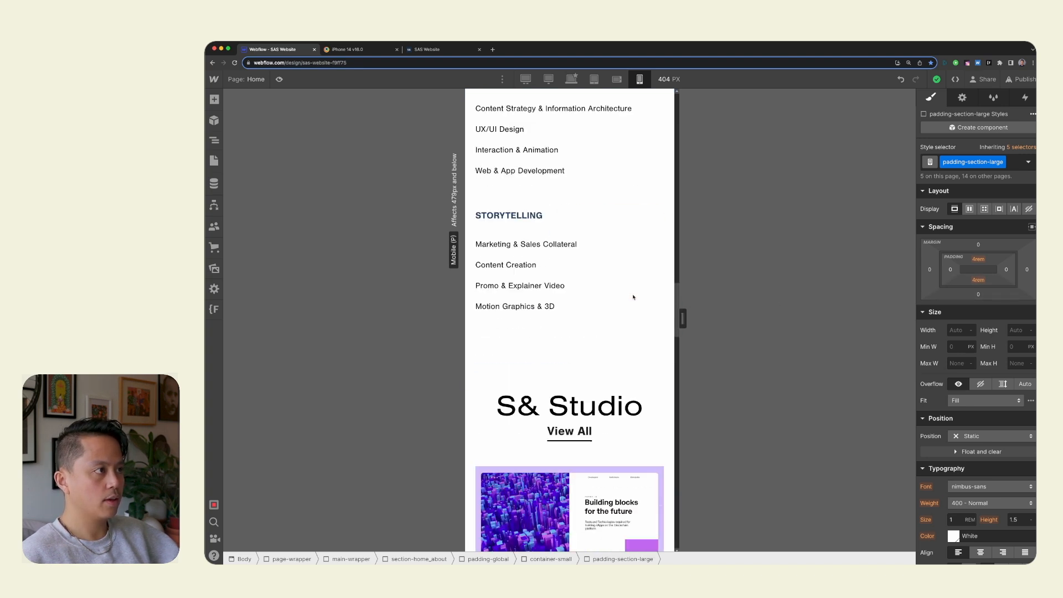
pyautogui.scroll(20, 580, 137)
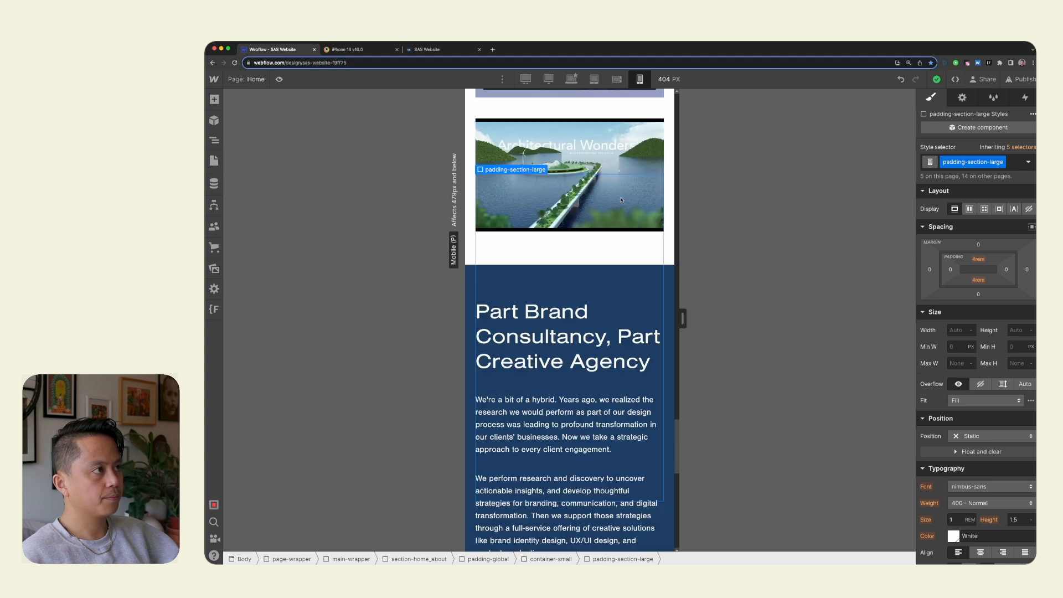
# Set the top and bottom padding of section_home-services to 4rem and check the spacing down to S& Studio.
pyautogui.scroll(-3, 601, 353)
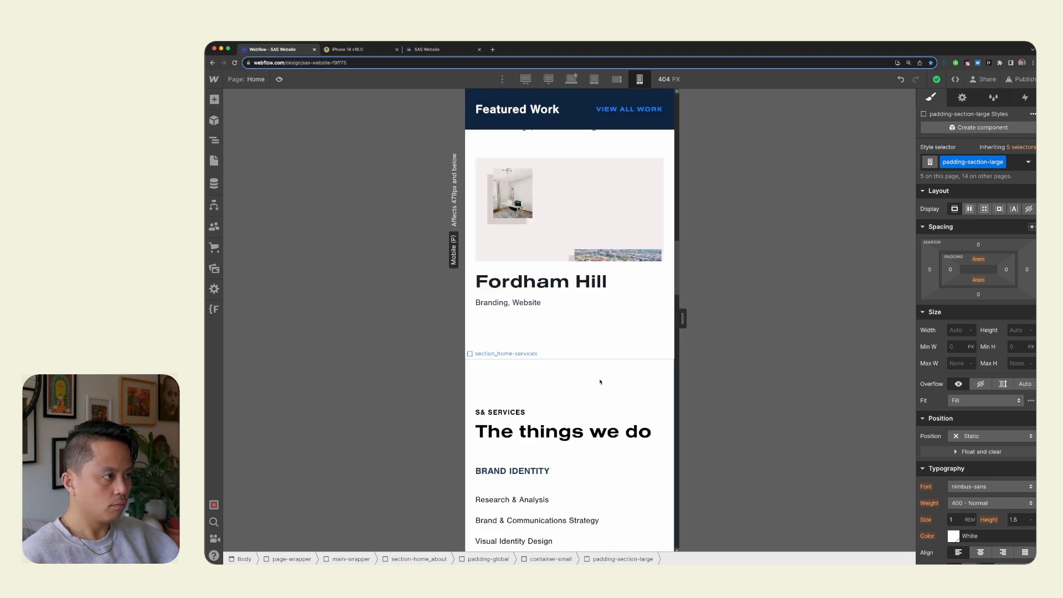
pyautogui.click(601, 387)
pyautogui.click(978, 259)
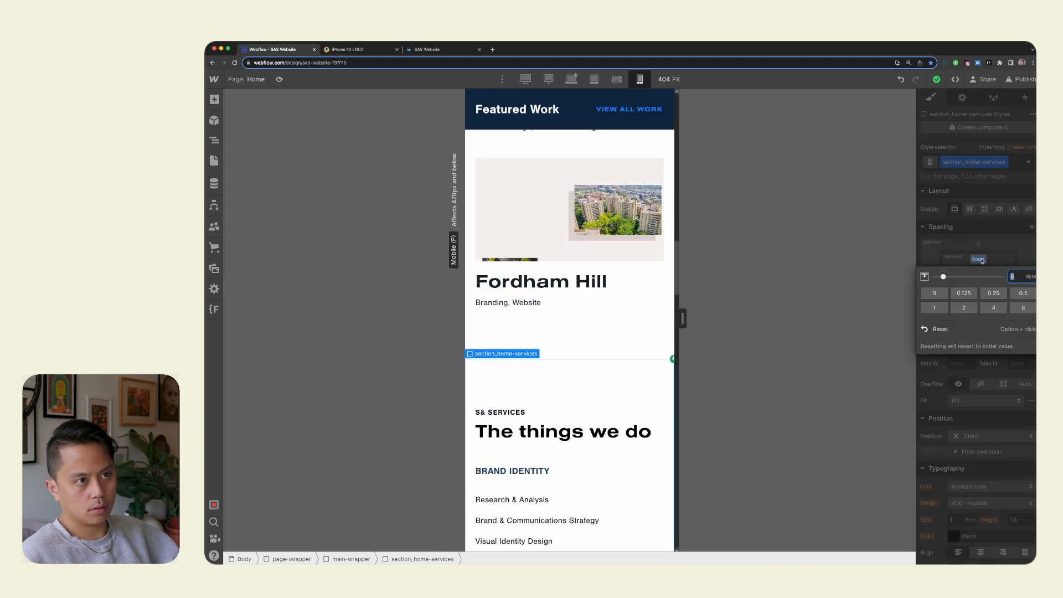
pyautogui.write('4')
pyautogui.press('Return')
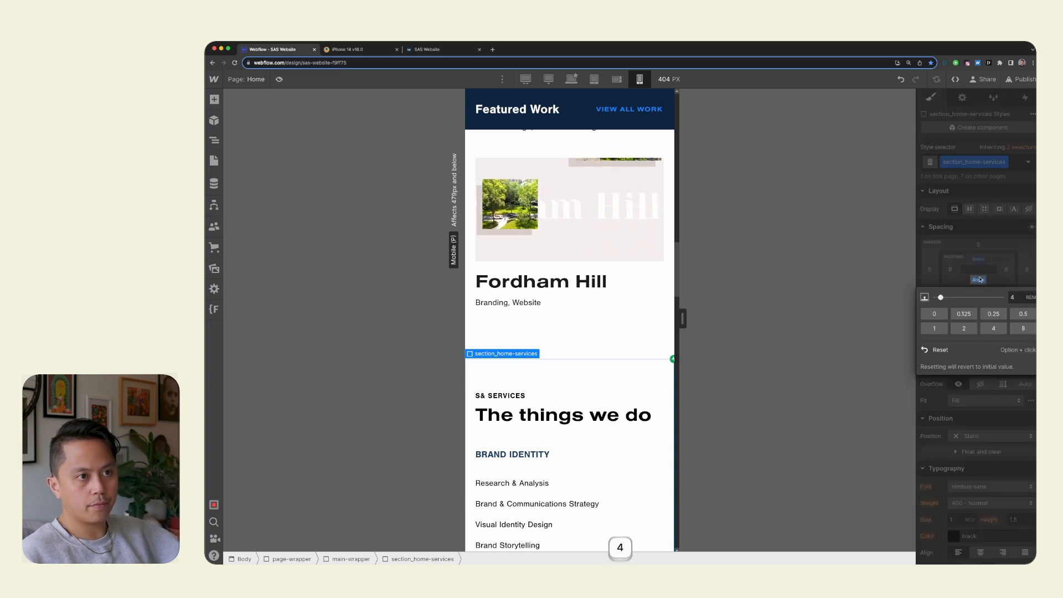
pyautogui.click(603, 331)
pyautogui.scroll(-10, 604, 332)
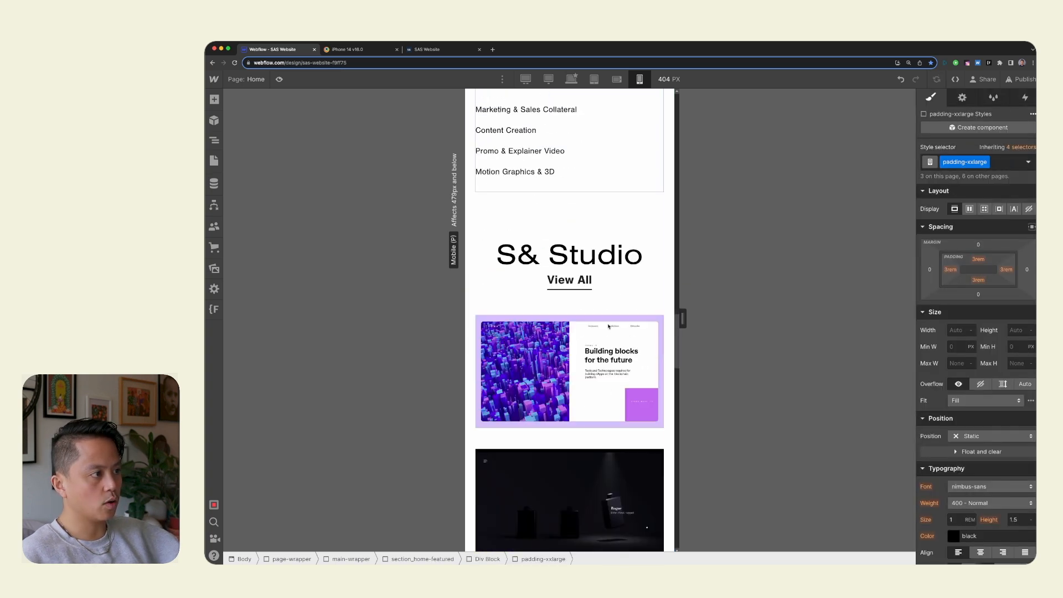
pyautogui.scroll(3, 611, 318)
pyautogui.scroll(-3, 610, 321)
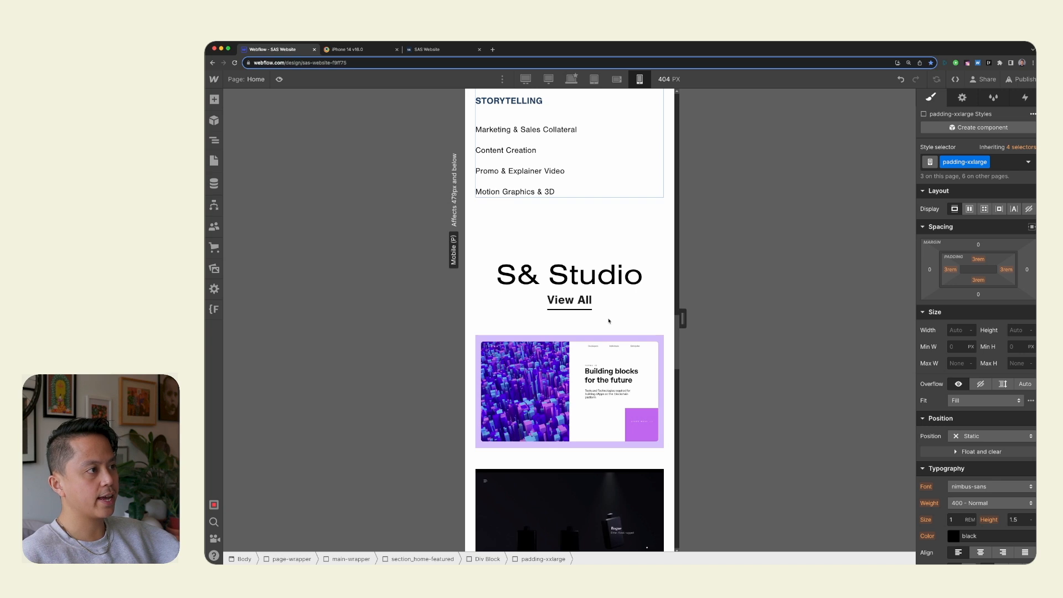
pyautogui.scroll(-3, 609, 321)
# Switch to BrowserStack and examine the studio, about and footer sections of the home page on the iPhone 14.
pyautogui.click(445, 54)
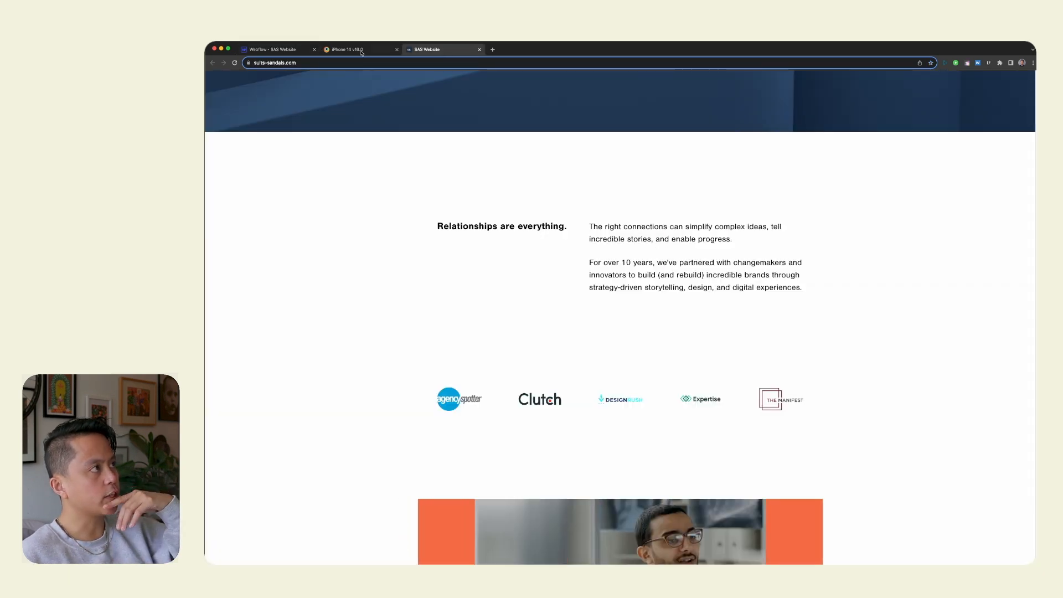
pyautogui.click(361, 52)
pyautogui.scroll(-8, 638, 170)
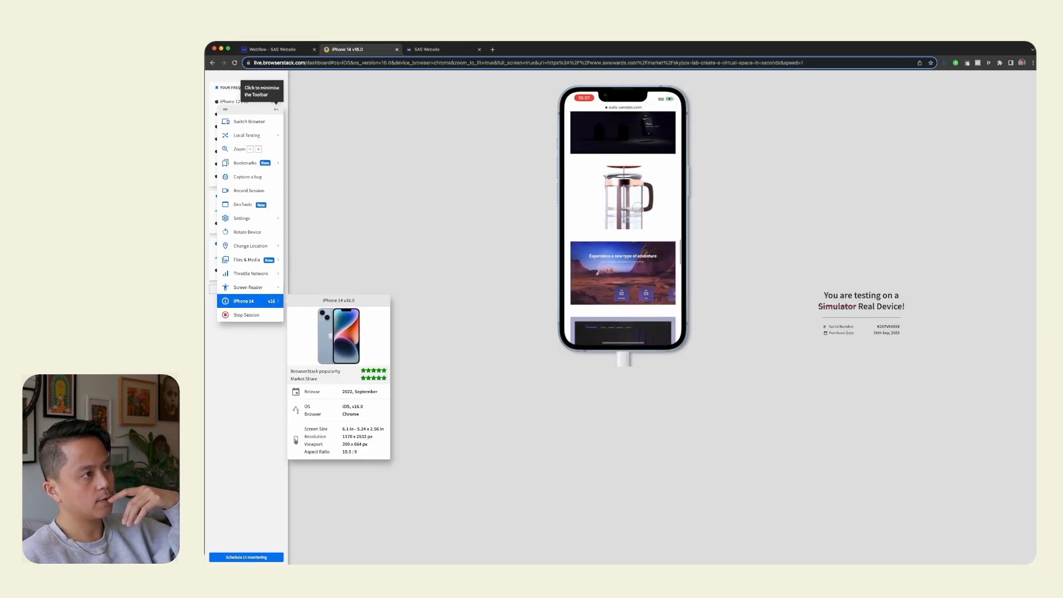
pyautogui.scroll(-10, 623, 190)
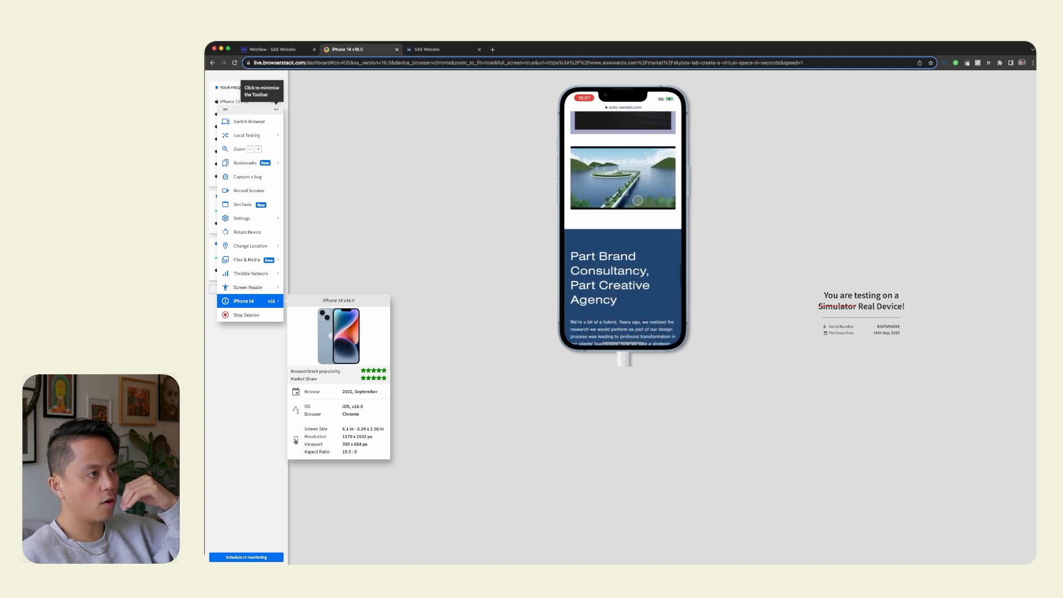
pyautogui.scroll(-3, 656, 202)
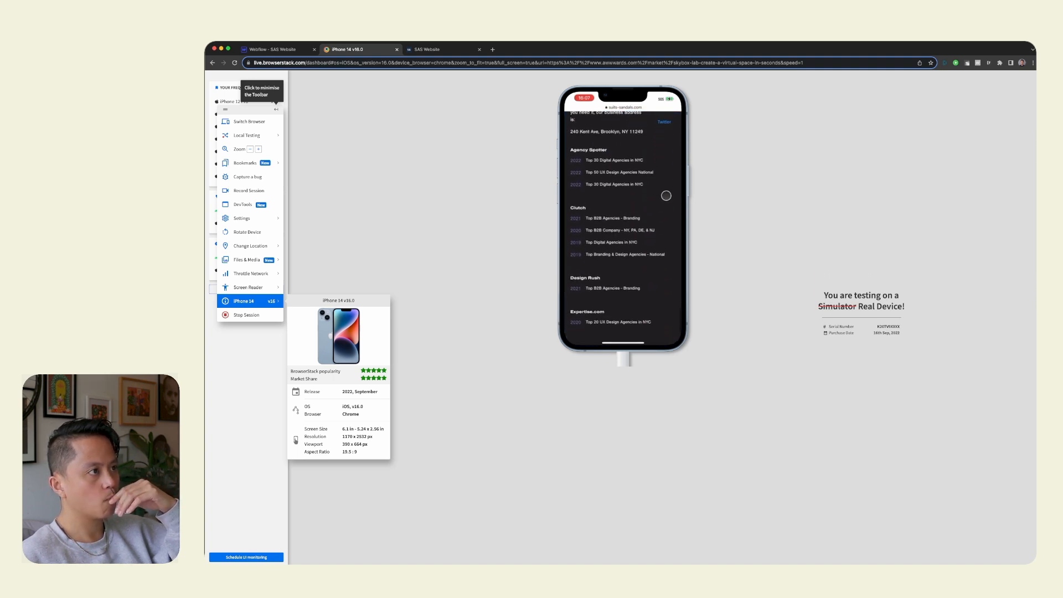
pyautogui.scroll(3, 627, 228)
pyautogui.scroll(3, 626, 227)
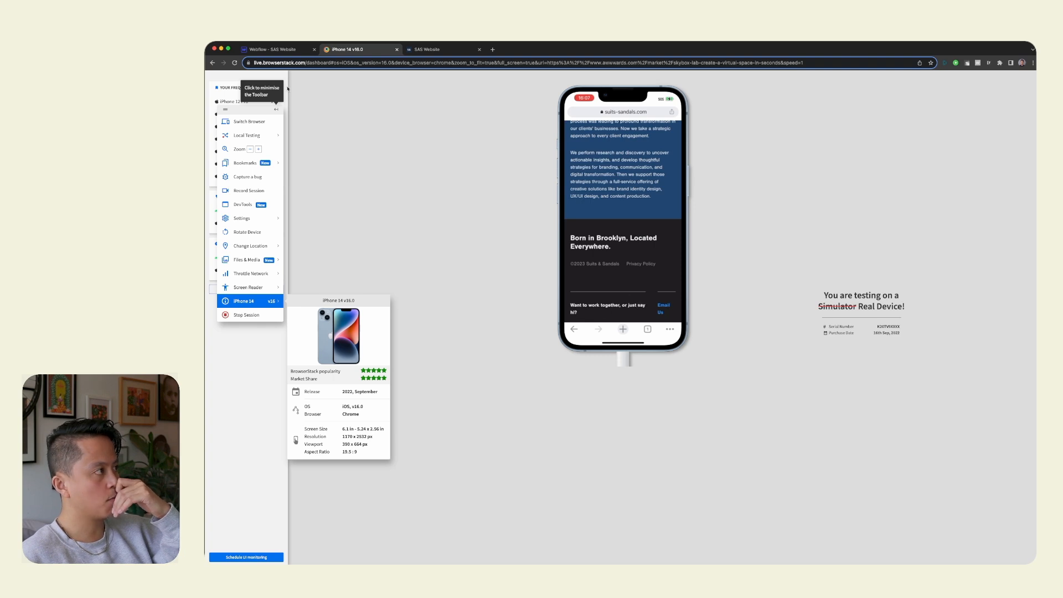
# Return to Webflow and open the footer component for editing.
pyautogui.click(275, 49)
pyautogui.scroll(-15, 605, 335)
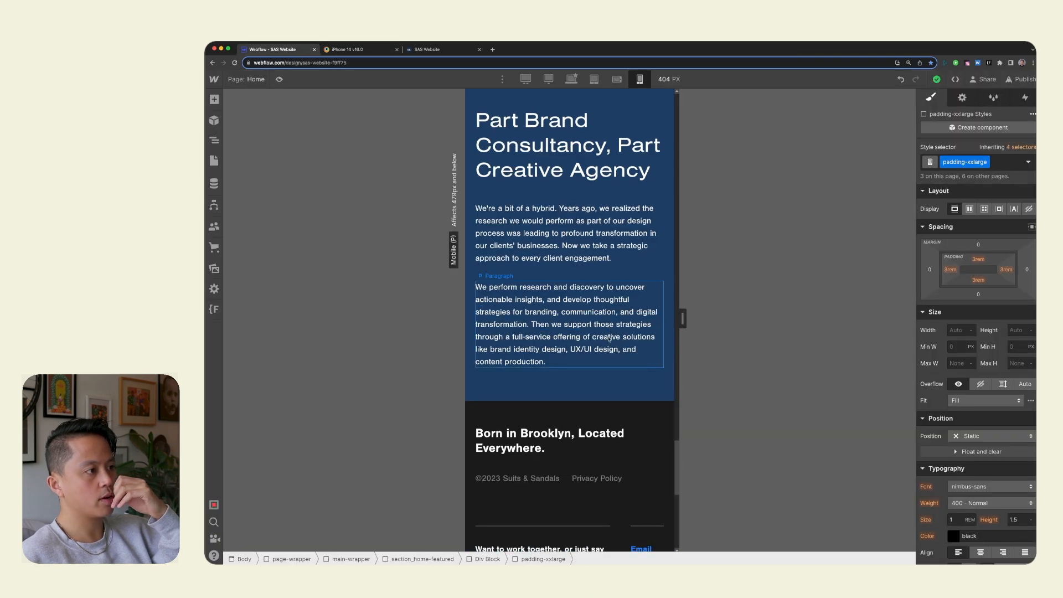
pyautogui.scroll(1, 605, 335)
pyautogui.doubleClick(604, 333)
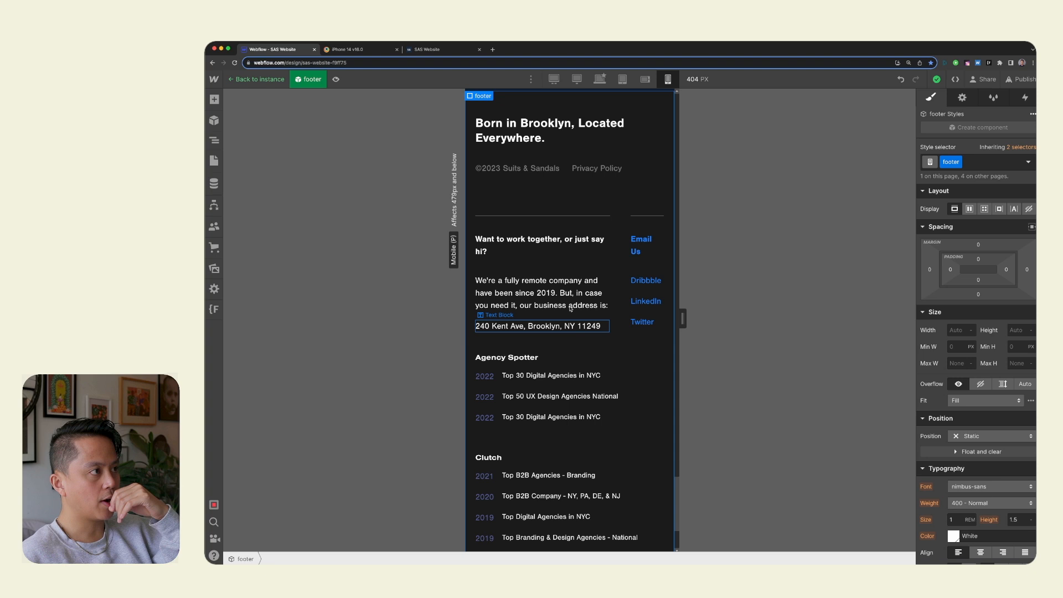
pyautogui.click(545, 249)
# Try column gaps of 2rem and 1rem on footer_right-header, and undo both changes.
pyautogui.click(620, 229)
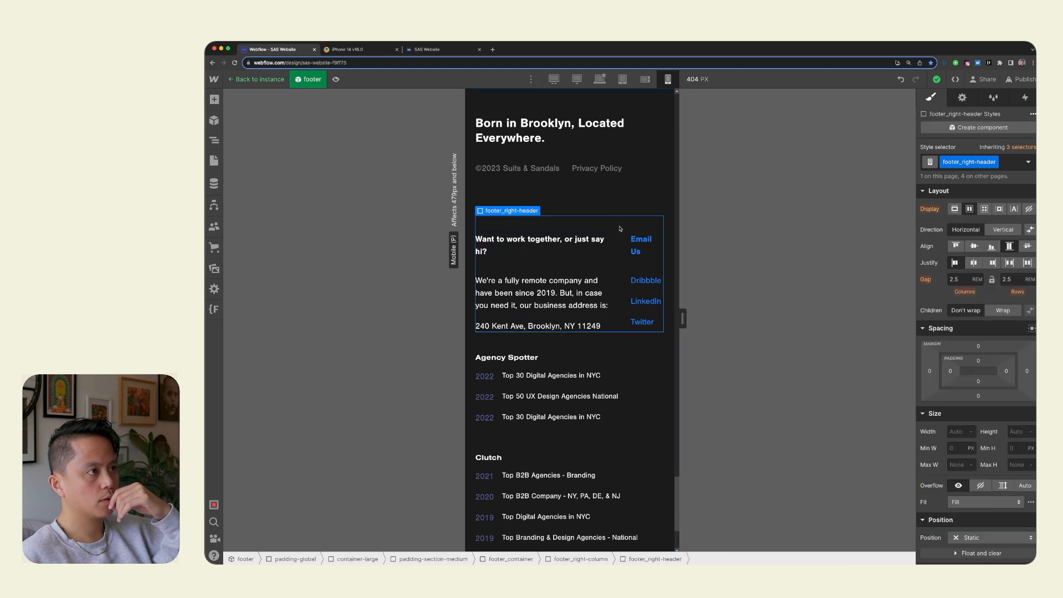
pyautogui.write('2')
pyautogui.press('Return')
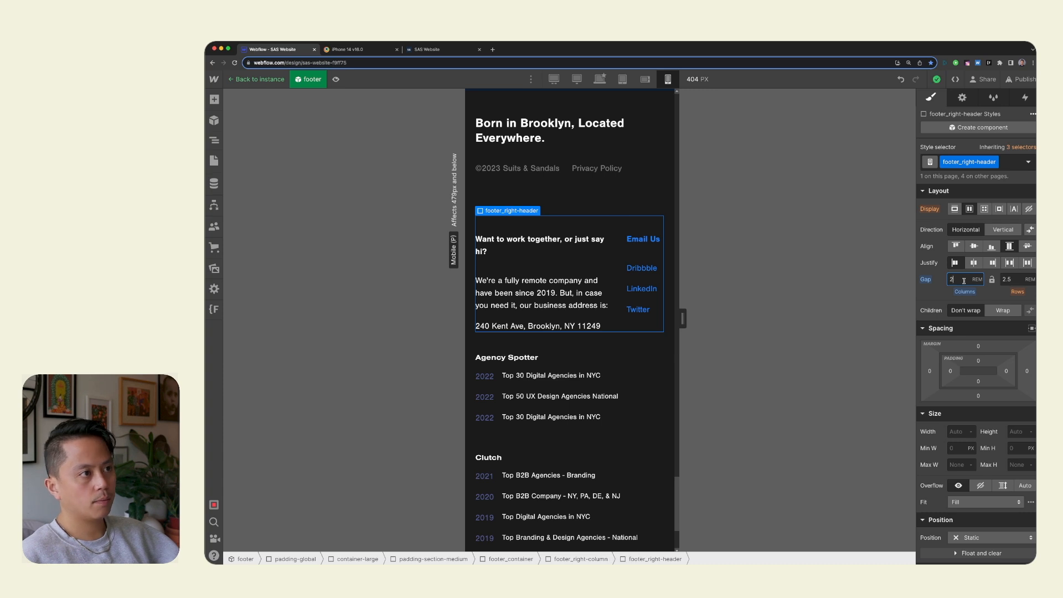
pyautogui.press('Return')
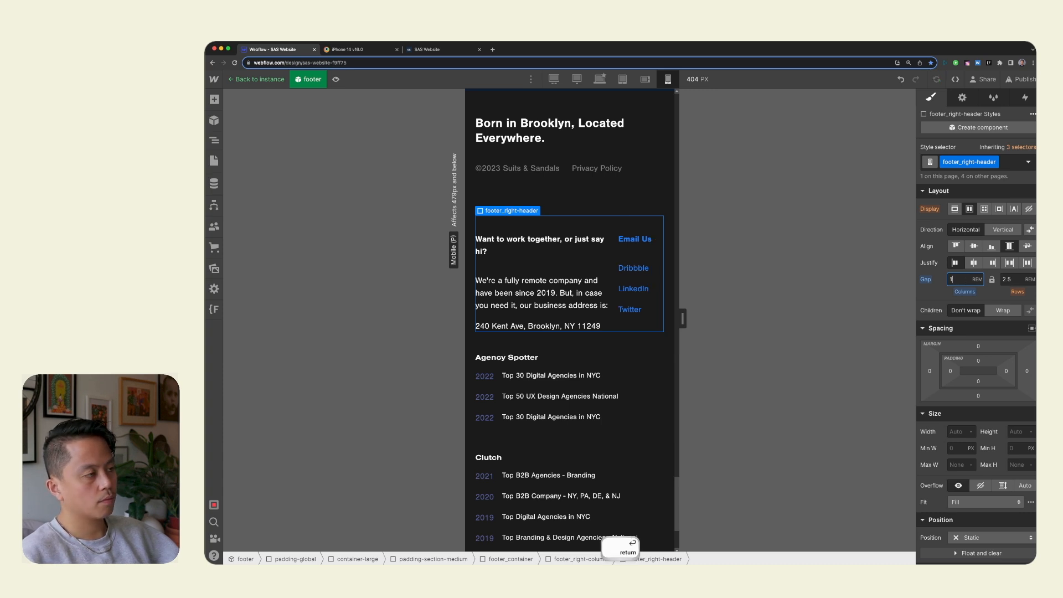
pyautogui.press('super+z')
pyautogui.press('super+z')
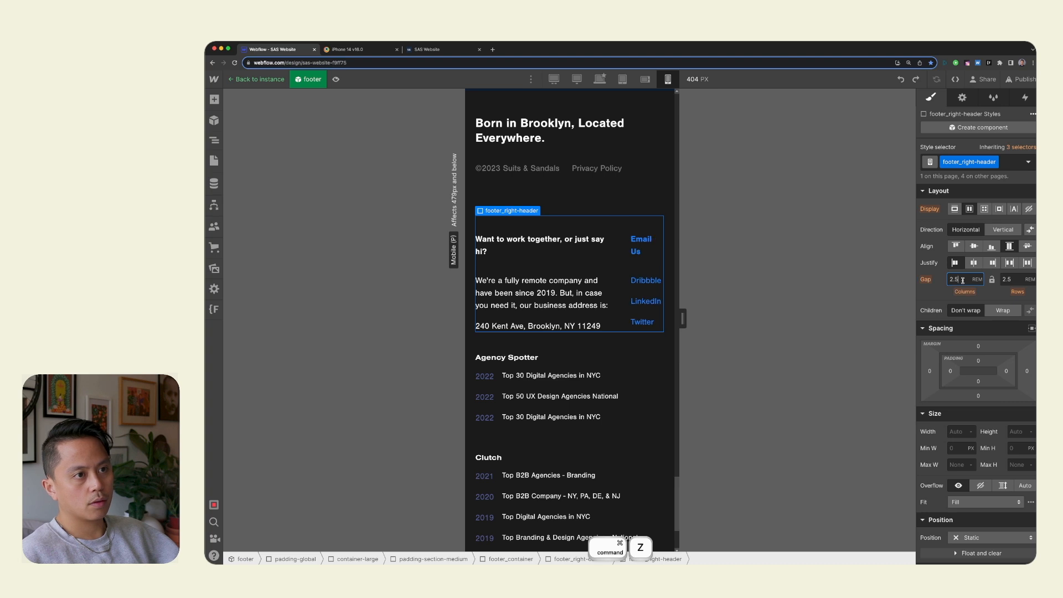
# Inspect the footer's contact heading and its spacer, try a 1rem column gap on footer_right-header again, and undo it.
pyautogui.click(578, 251)
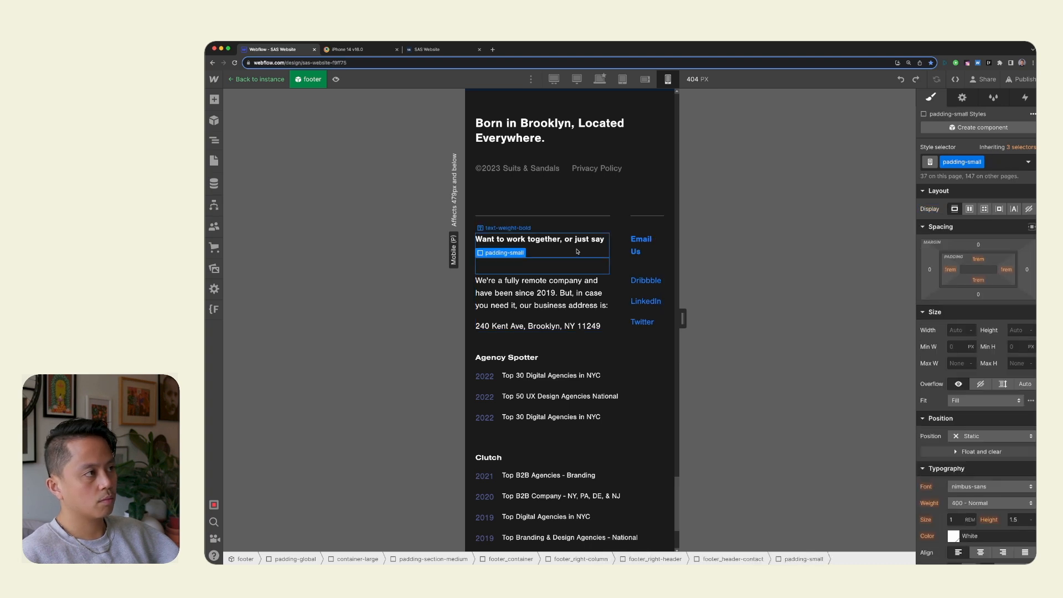
pyautogui.click(577, 252)
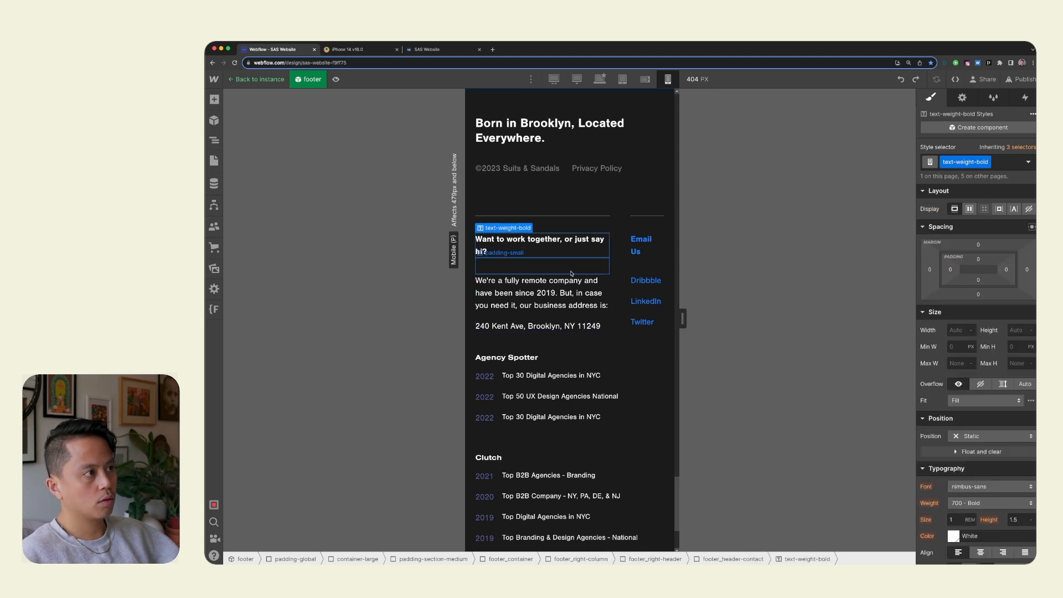
pyautogui.click(572, 271)
pyautogui.click(616, 230)
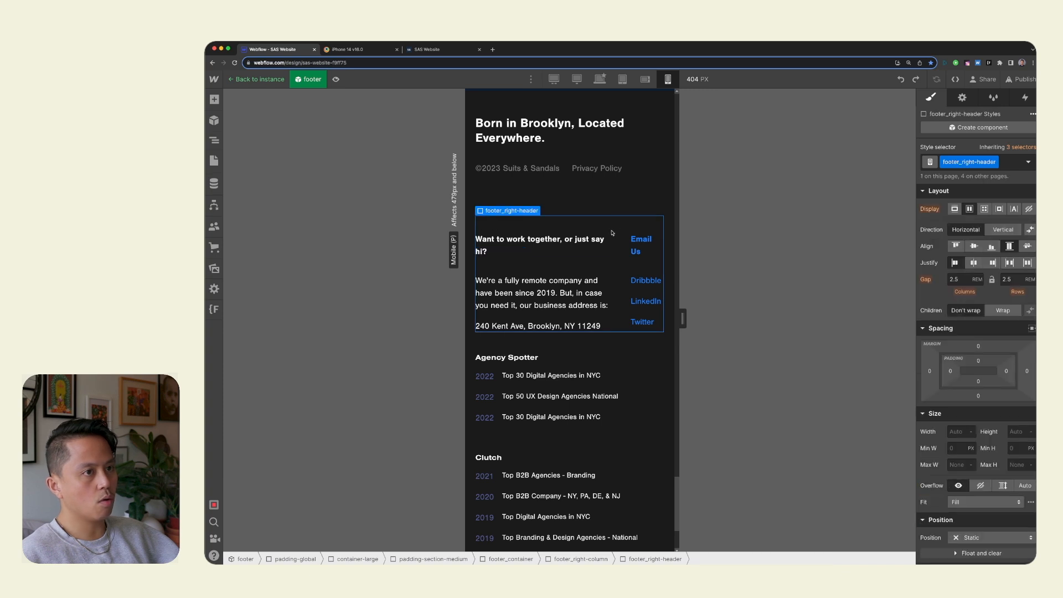
pyautogui.write('1')
pyautogui.press('Return')
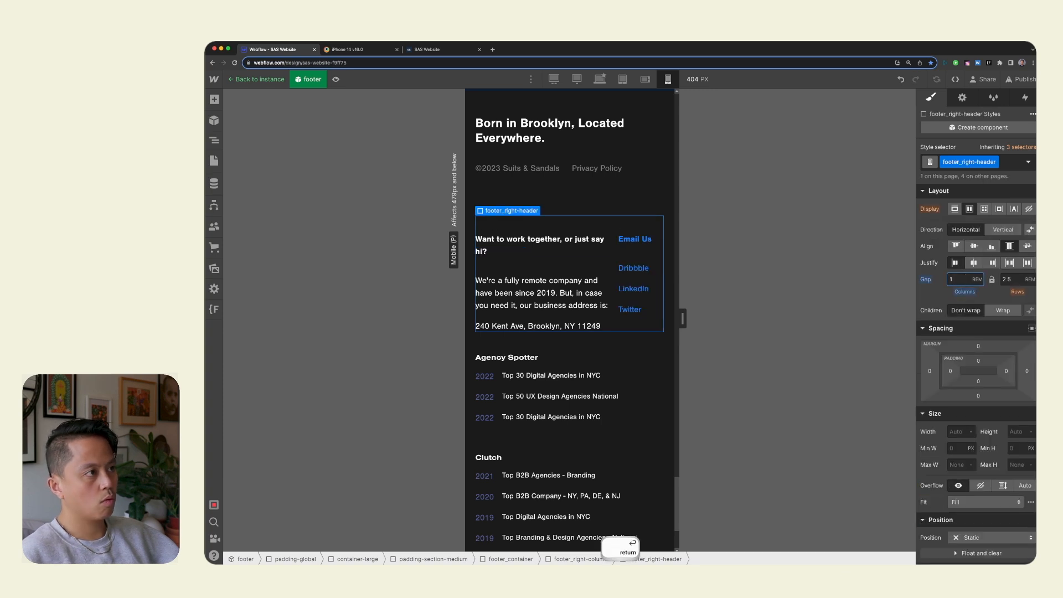
pyautogui.press('super+z')
pyautogui.press('super+z')
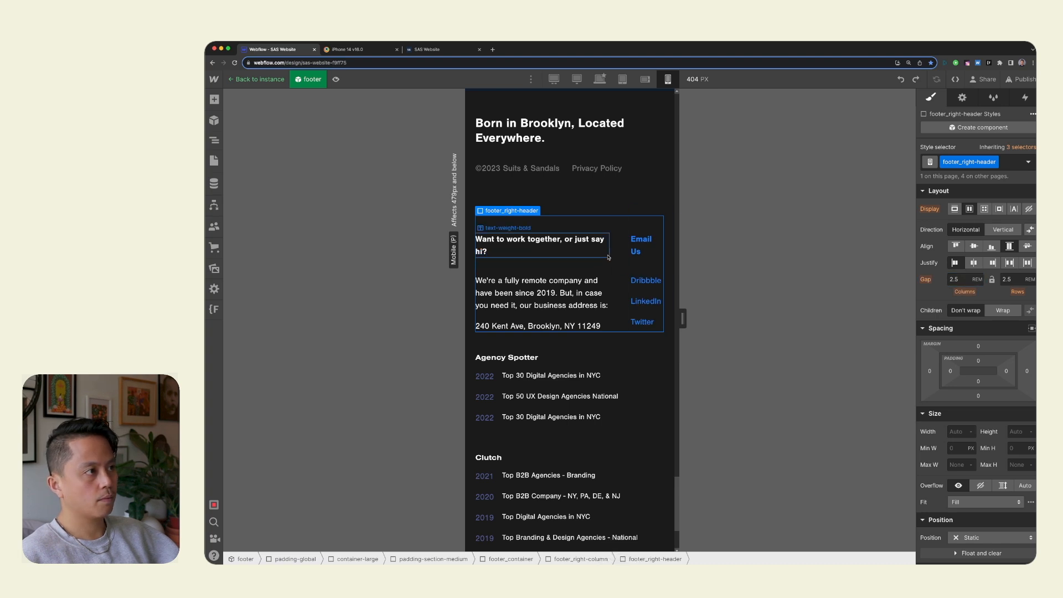
# Select footer_header-contact in the footer and set its flex child sizing to grow if possible.
pyautogui.click(599, 270)
pyautogui.press('Up')
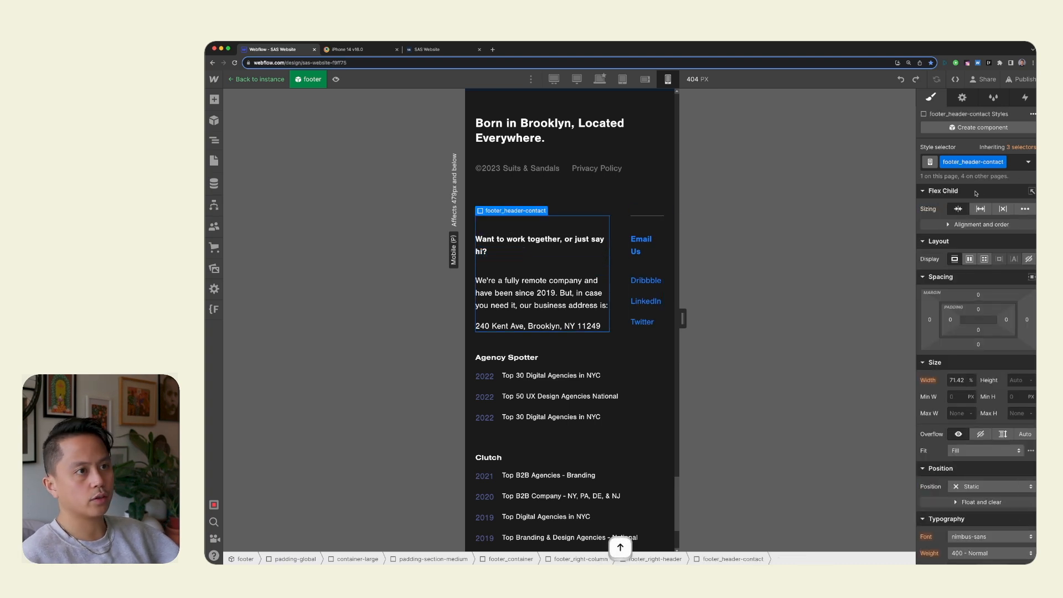
pyautogui.click(979, 206)
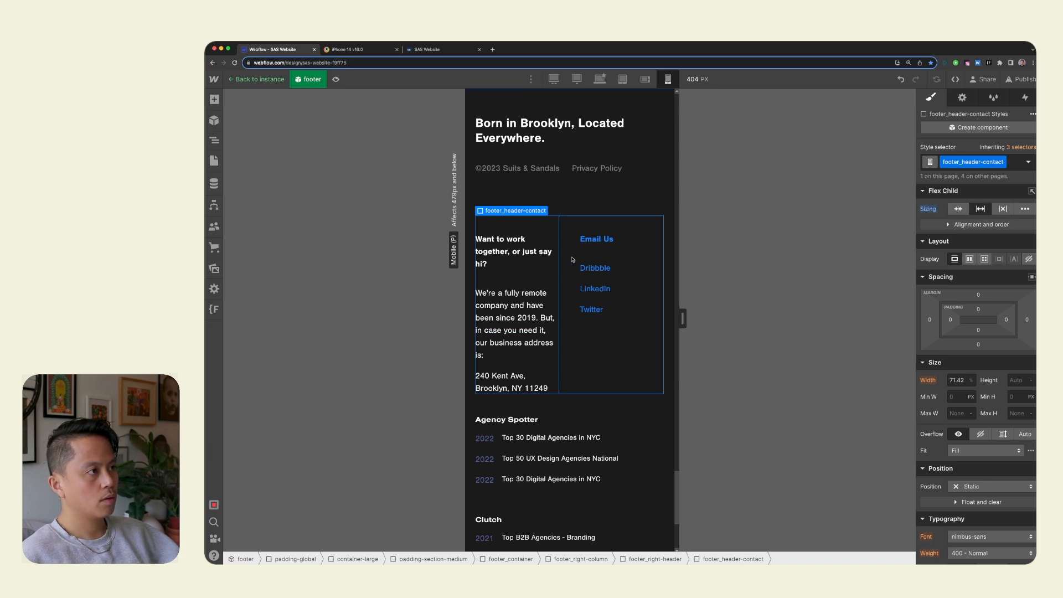
# Select footer_header-social in the footer and set its flex child sizing to shrink if possible.
pyautogui.press('Up')
pyautogui.click(619, 320)
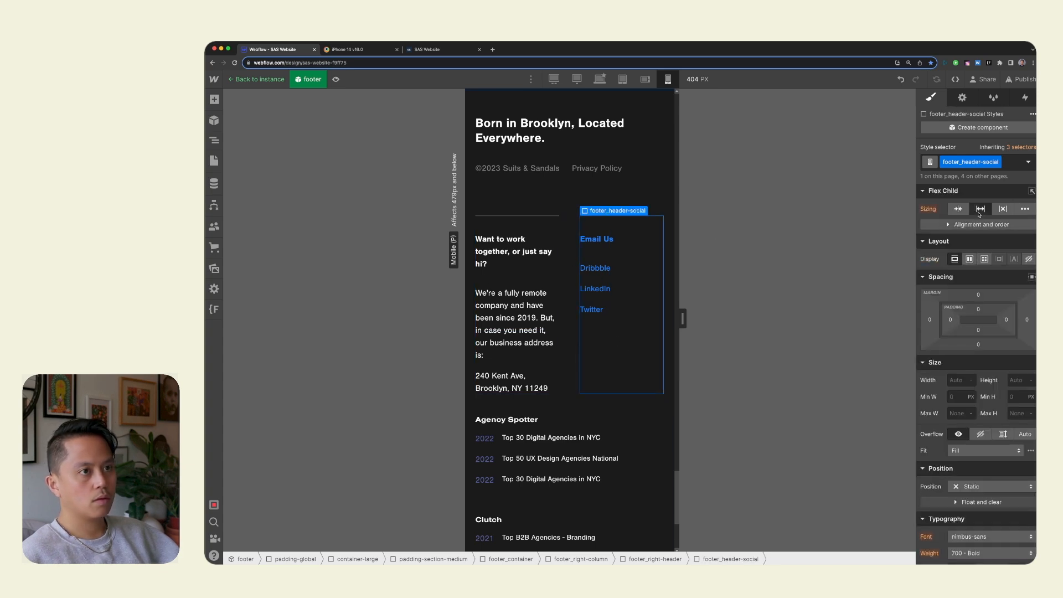
pyautogui.click(958, 210)
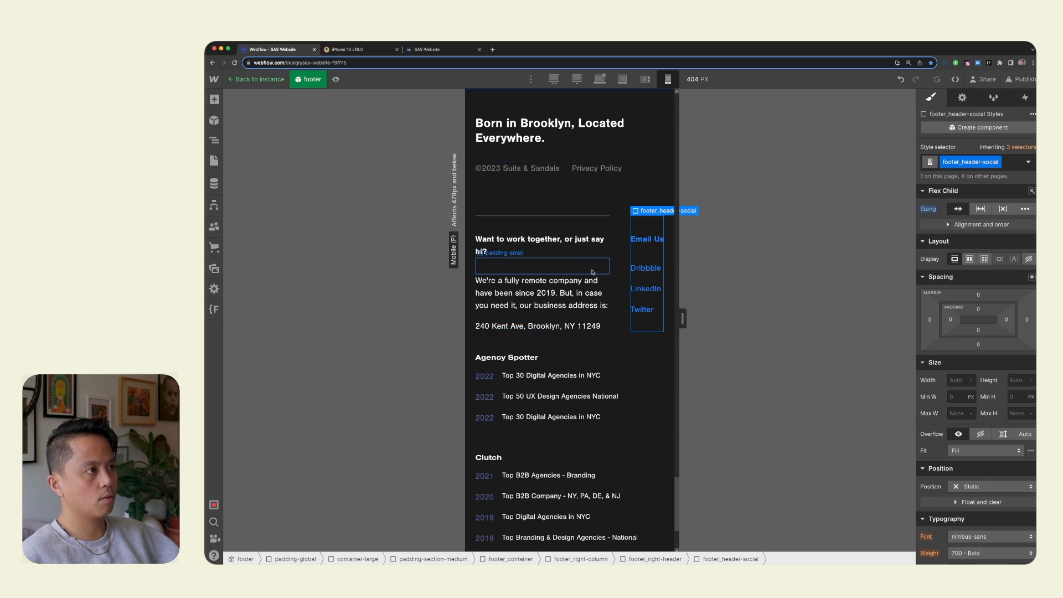
# Try a 1rem column gap on footer_right-header and compare its alignment with the awards list below.
pyautogui.click(619, 252)
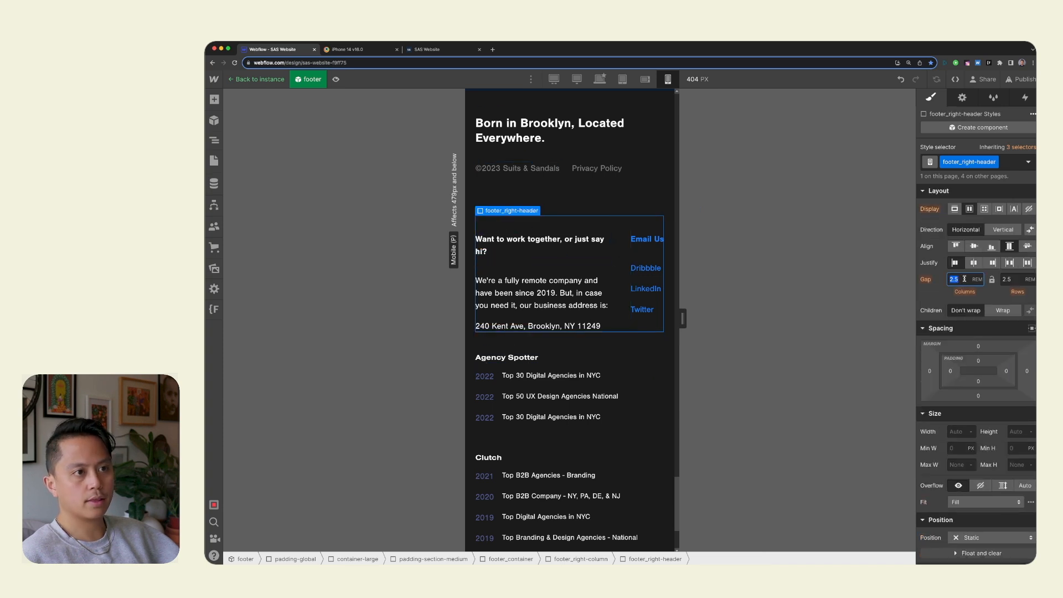
pyautogui.press('BackSpace')
pyautogui.write('1')
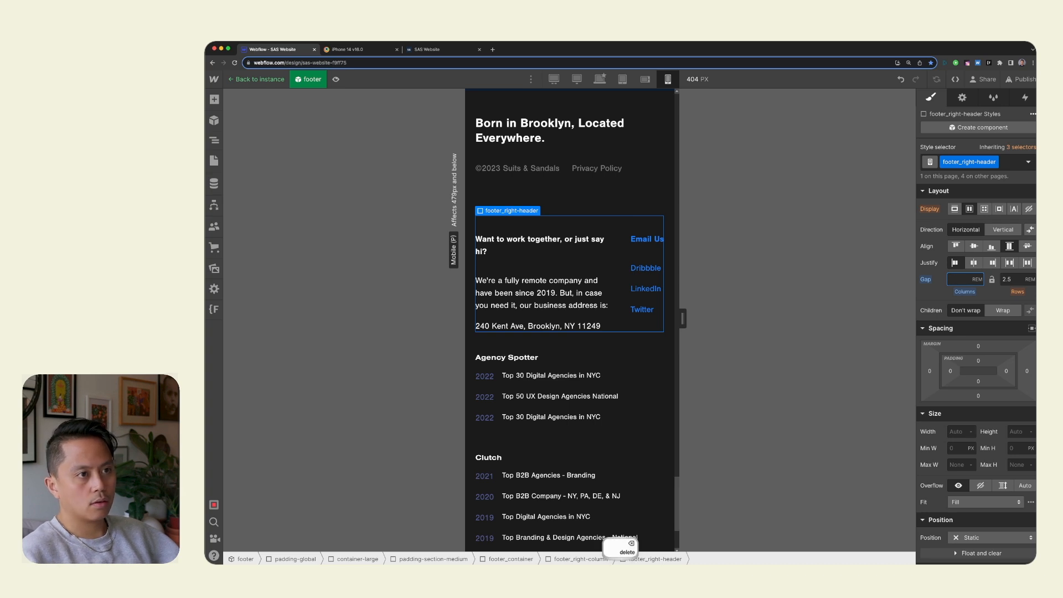
pyautogui.press('Return')
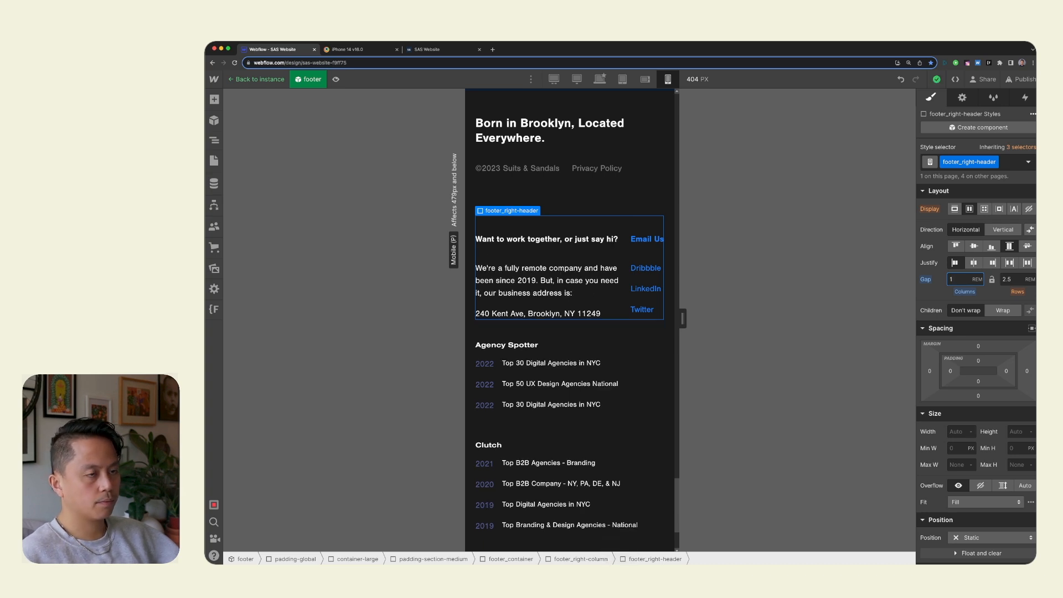
pyautogui.click(660, 346)
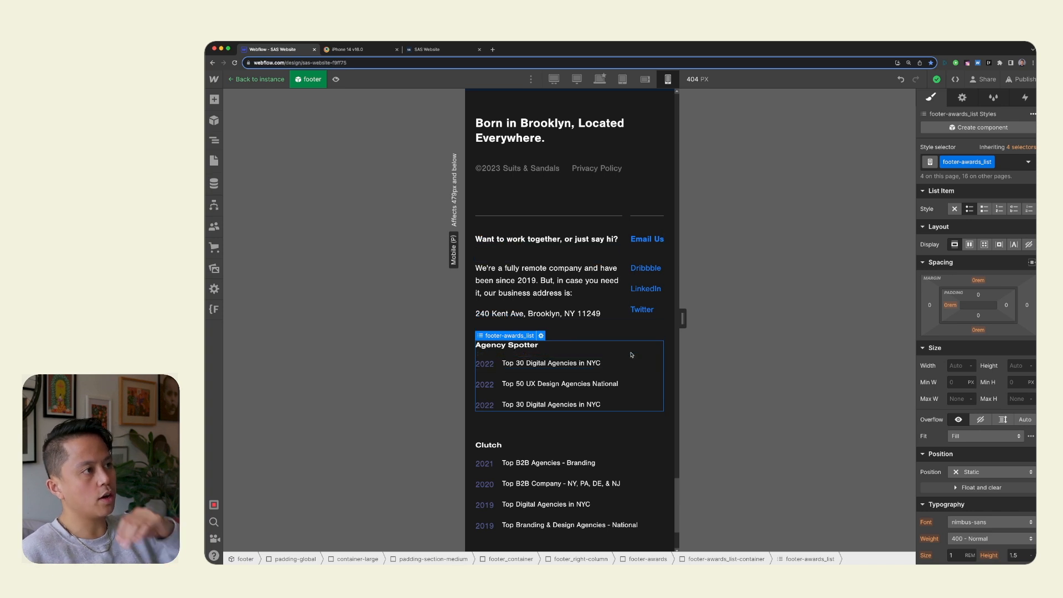
# Set the column gap of footer_right-header to 4rem on the mobile portrait breakpoint.
pyautogui.click(626, 222)
pyautogui.click(954, 277)
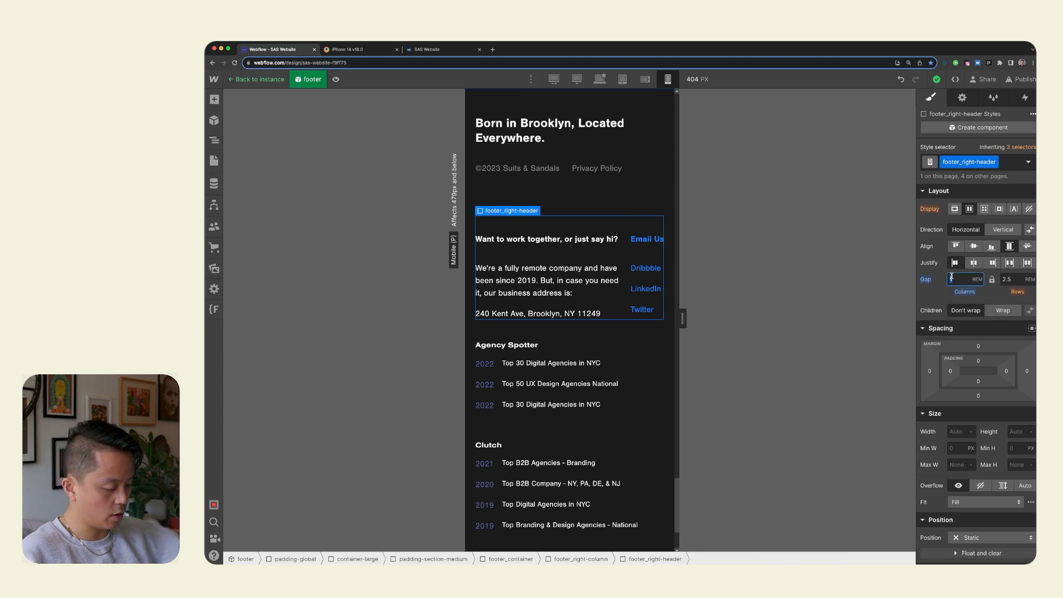
pyautogui.write('4')
pyautogui.press('Return')
pyautogui.click(605, 192)
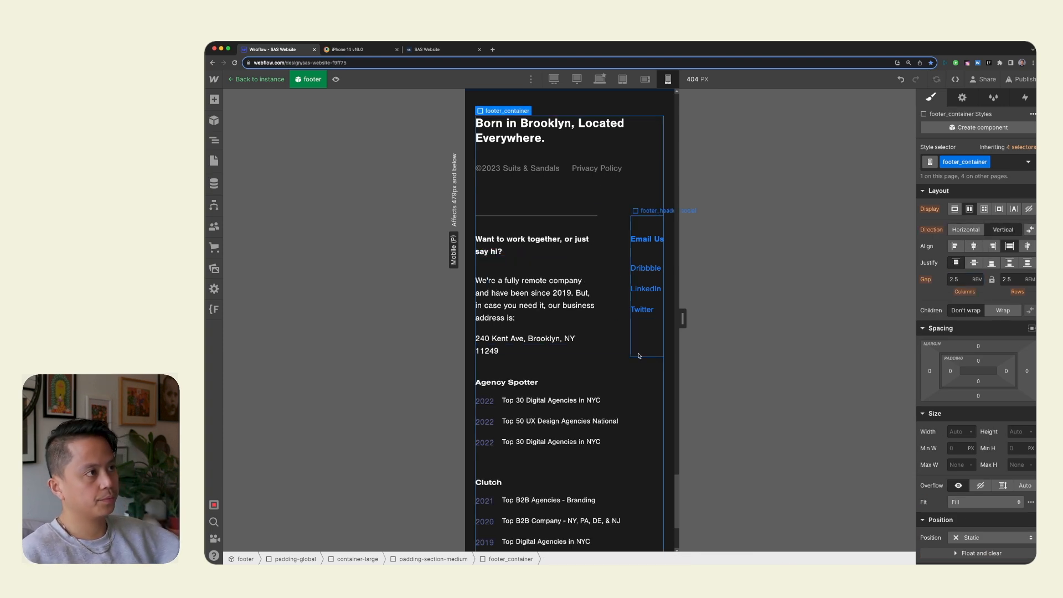
# Narrow the canvas to 375 px and check the footer columns at that width.
pyautogui.moveTo(683, 317)
pyautogui.mouseDown()
pyautogui.moveTo(646, 317)
pyautogui.moveTo(700, 318)
pyautogui.moveTo(675, 318)
pyautogui.mouseUp()
pyautogui.scroll(-4, 597, 366)
pyautogui.scroll(4, 601, 277)
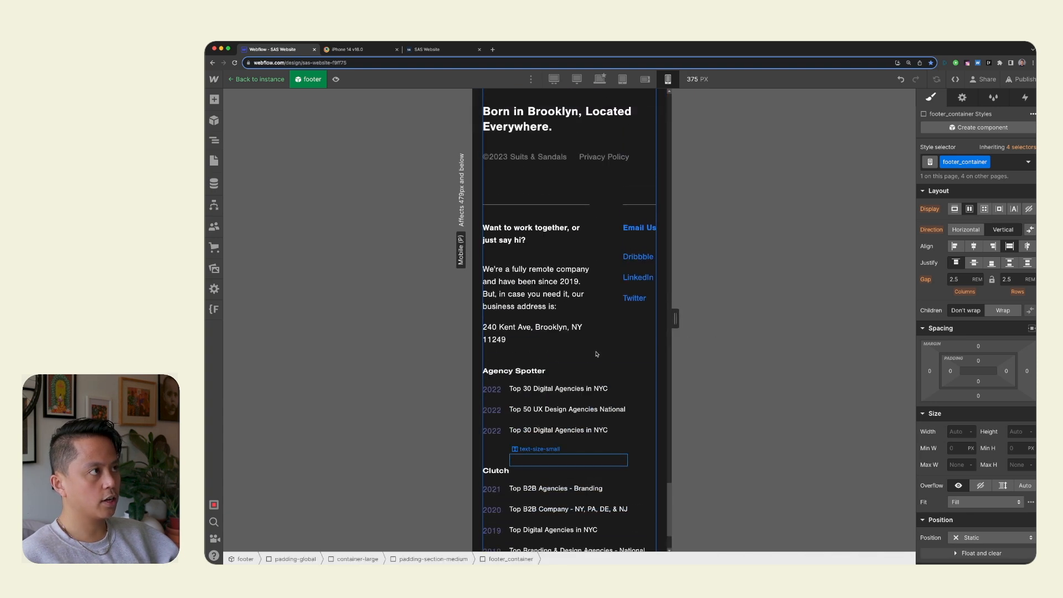
pyautogui.scroll(-2, 604, 205)
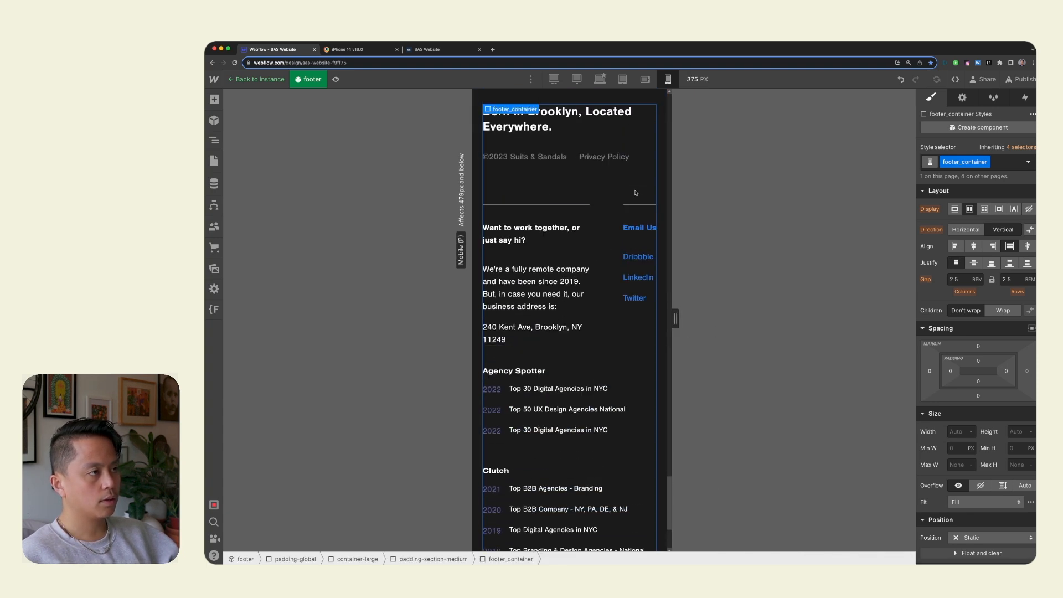
# Try a 3rem column gap on footer_right-header, and return it to 4rem.
pyautogui.click(610, 224)
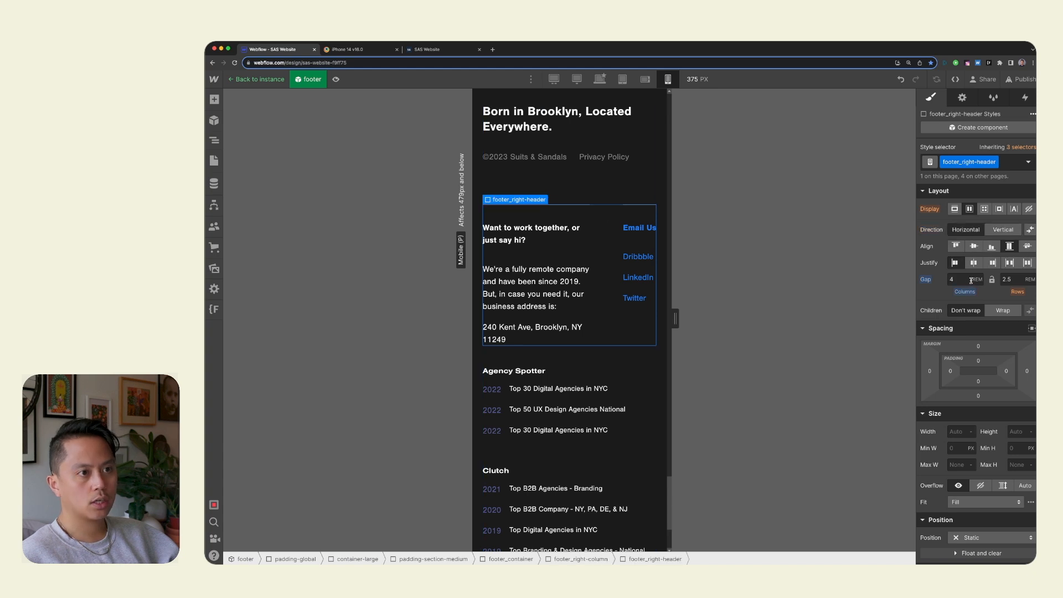
pyautogui.write('3')
pyautogui.press('Return')
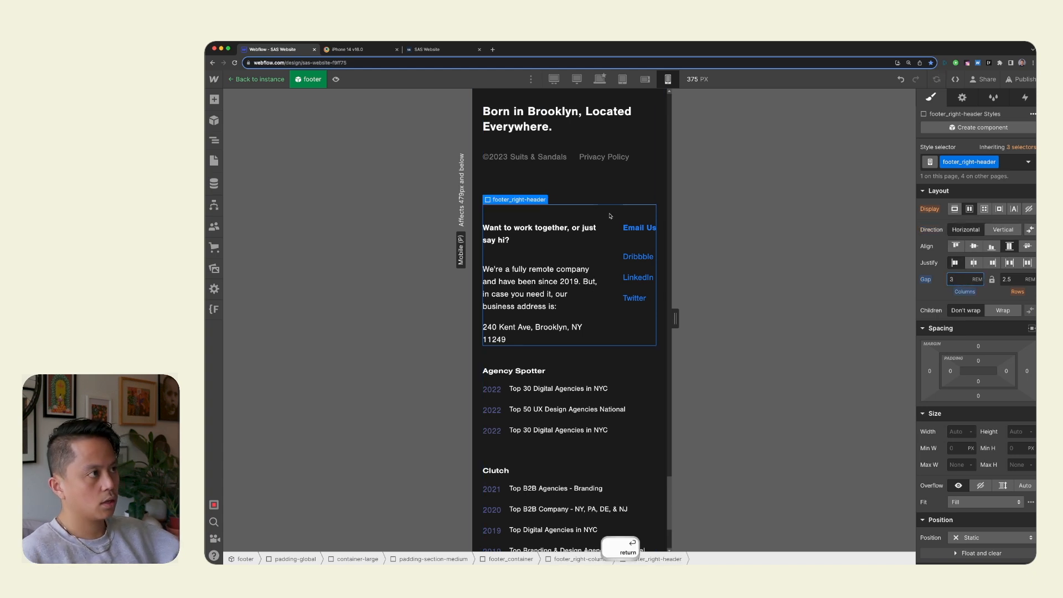
pyautogui.click(537, 182)
pyautogui.hotkey('ctrl', 'z')
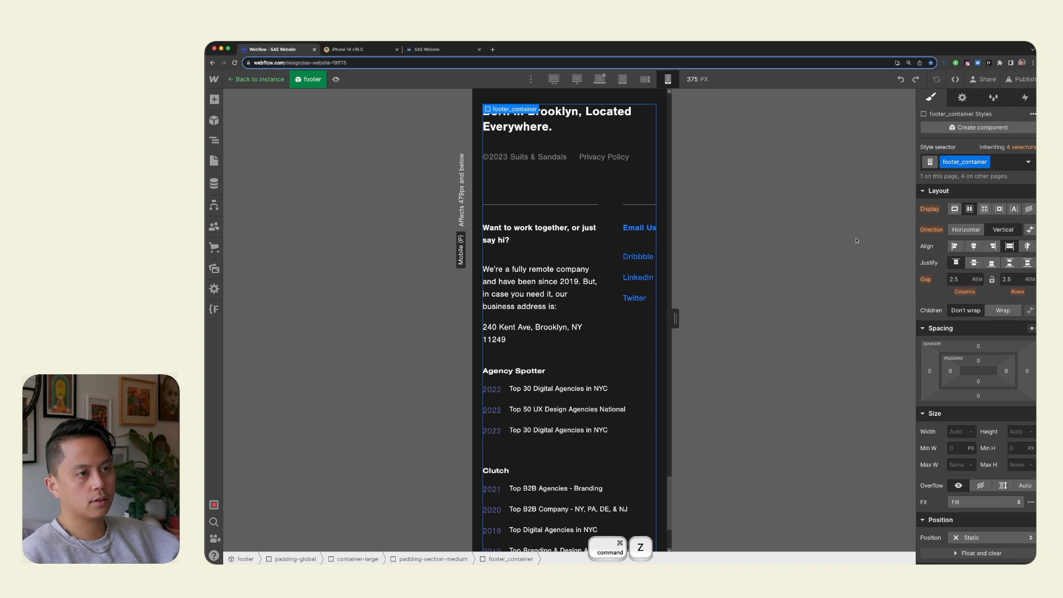
pyautogui.click(606, 227)
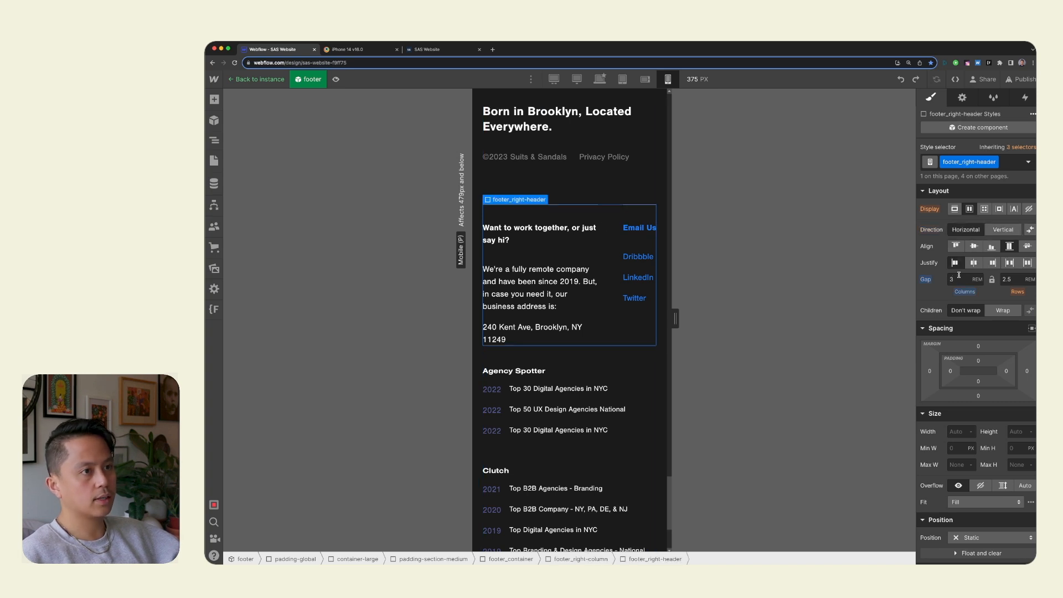
pyautogui.press('Return')
pyautogui.click(549, 192)
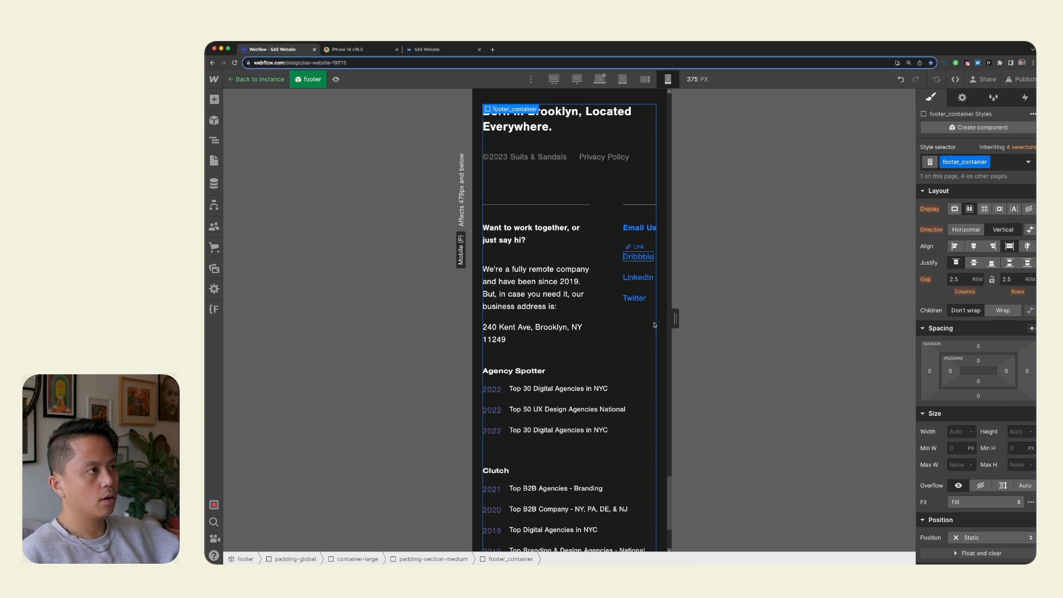
# Publish the site to both the staging and production domains.
pyautogui.scroll(-3, 653, 375)
pyautogui.scroll(20, 653, 375)
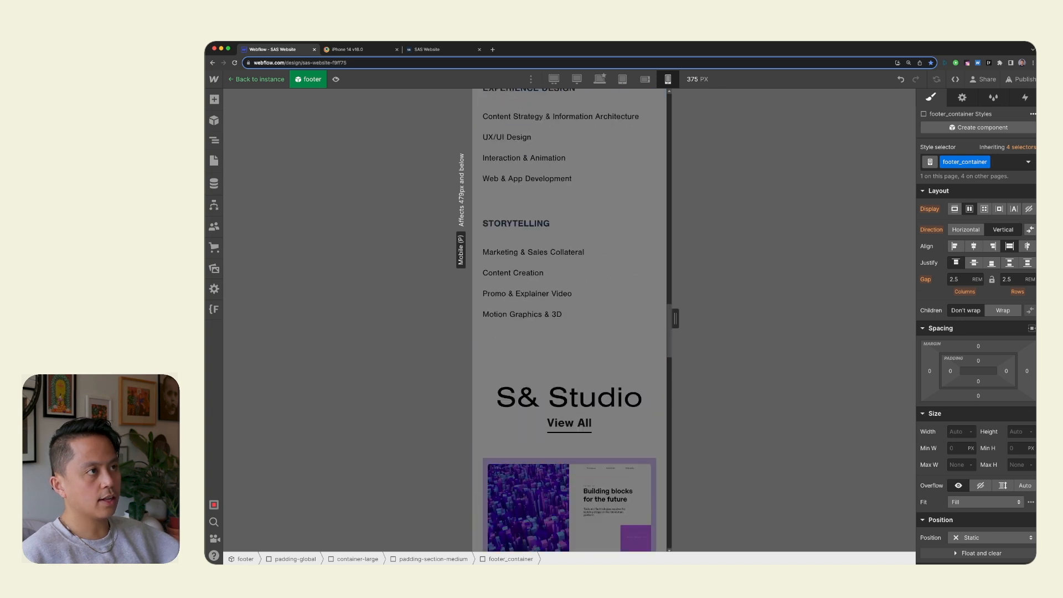
pyautogui.click(1021, 80)
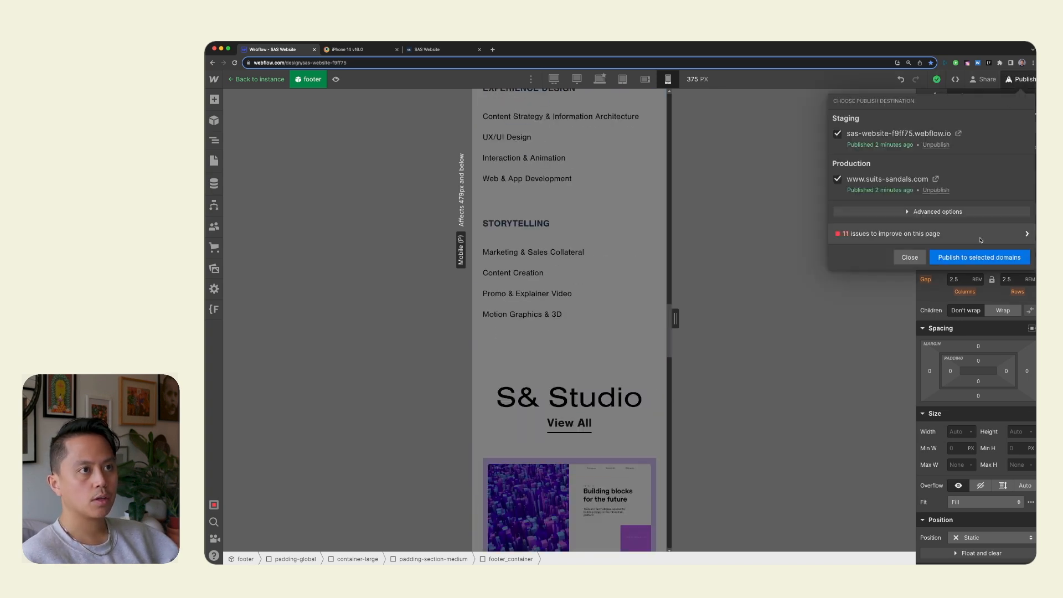
pyautogui.click(973, 256)
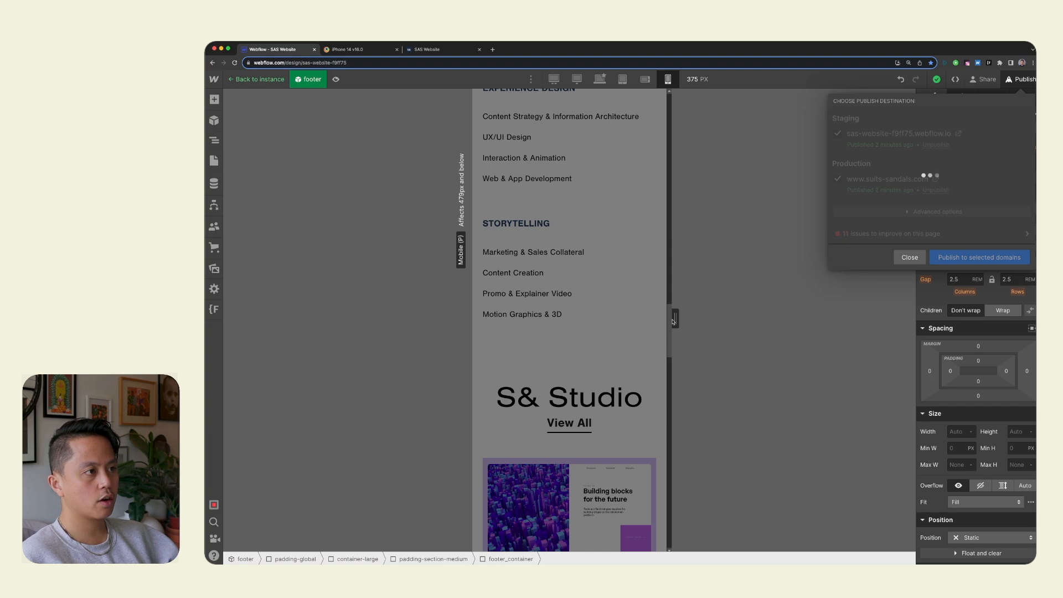
# Leave the footer component and review the Home page on the tablet breakpoint with the canvas widened to 991 px.
pyautogui.click(646, 79)
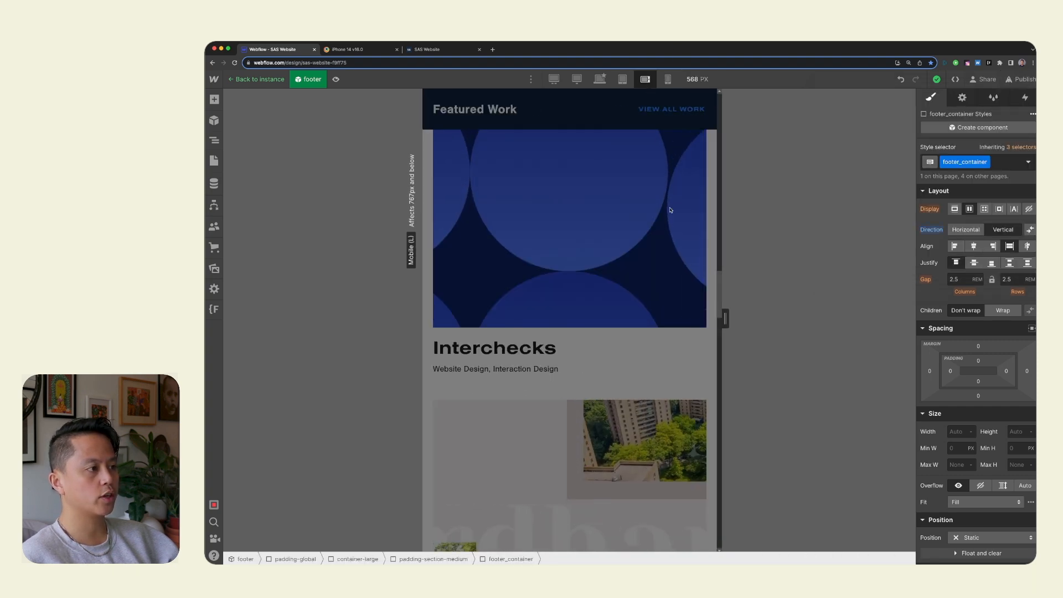
pyautogui.click(623, 79)
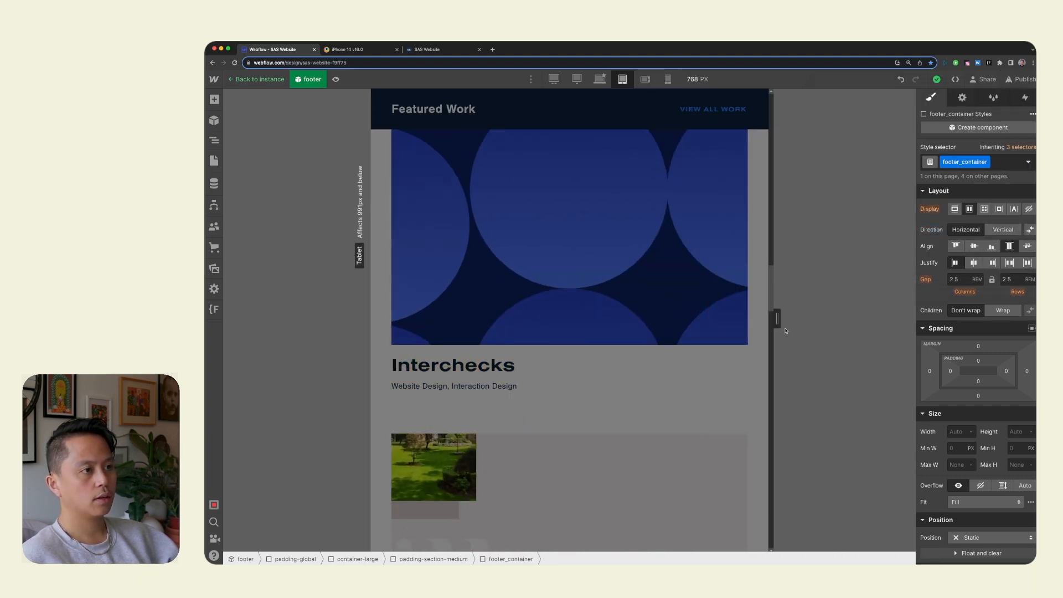
pyautogui.moveTo(778, 321); pyautogui.dragTo(906, 326)
pyautogui.doubleClick(550, 417)
pyautogui.scroll(-20, 550, 417)
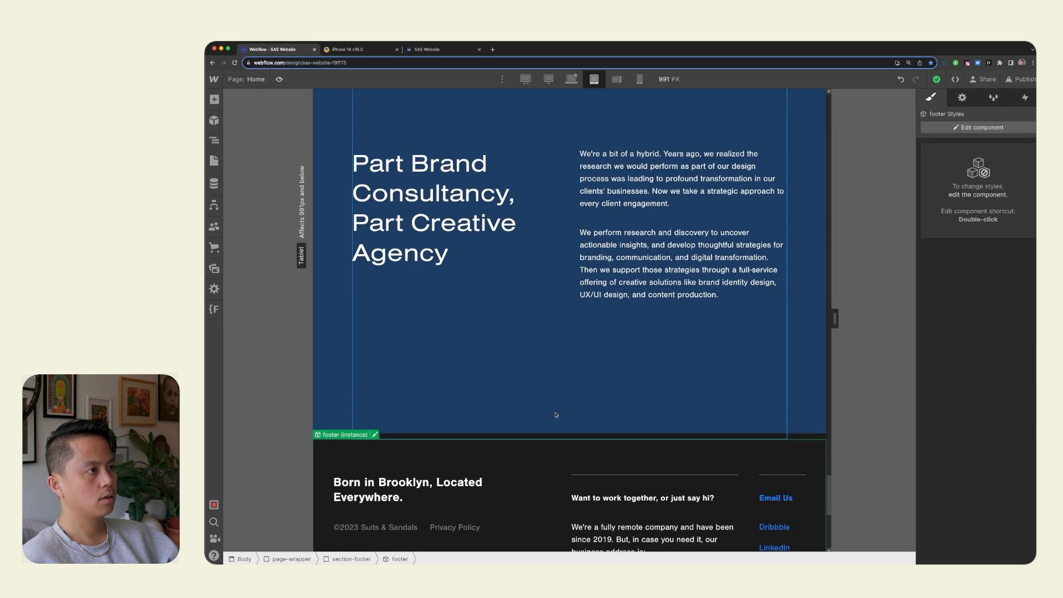
pyautogui.scroll(20, 559, 414)
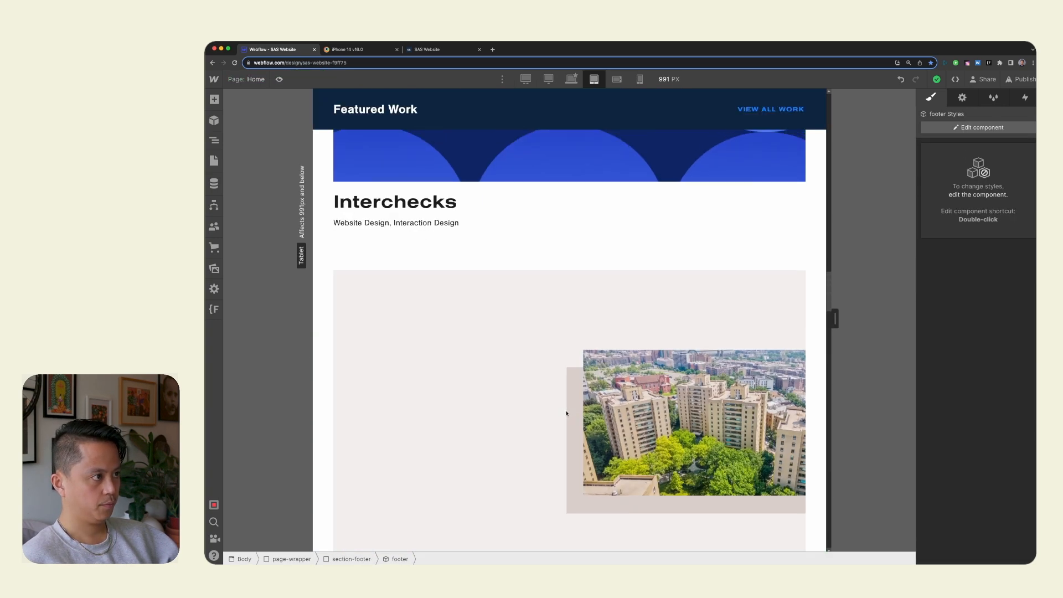
pyautogui.scroll(20, 566, 413)
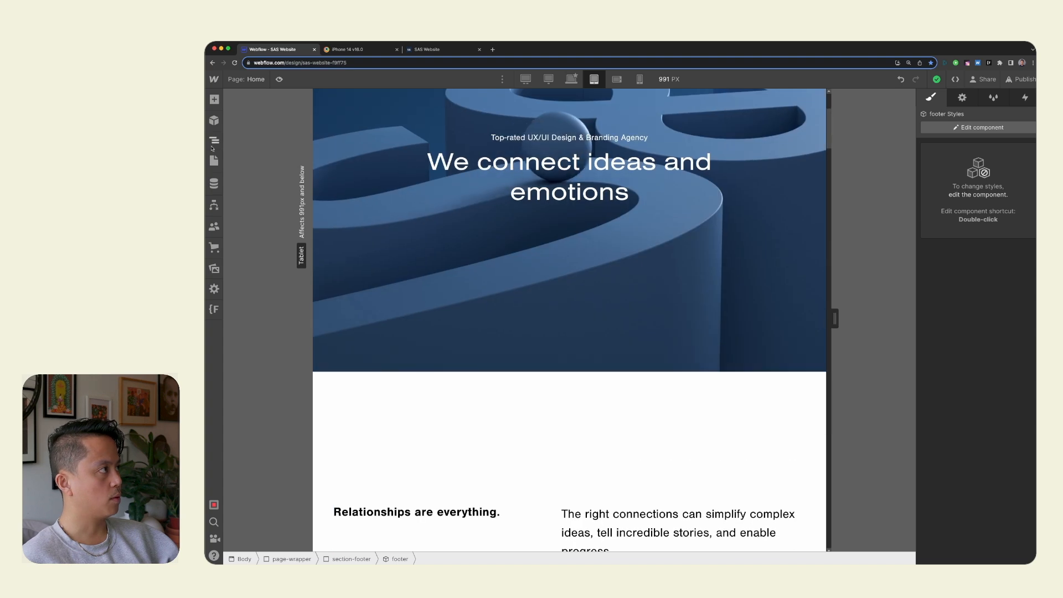
# Examine the Home page's element structure and its intro, recognition and Featured Work sections at tablet width.
pyautogui.click(214, 141)
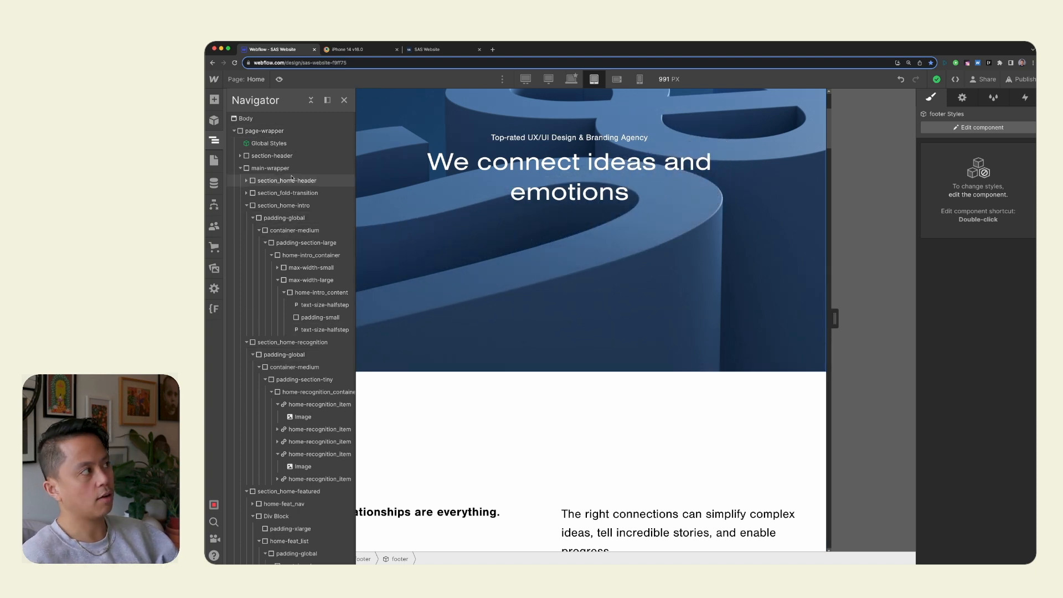
pyautogui.click(345, 100)
pyautogui.scroll(-8, 696, 394)
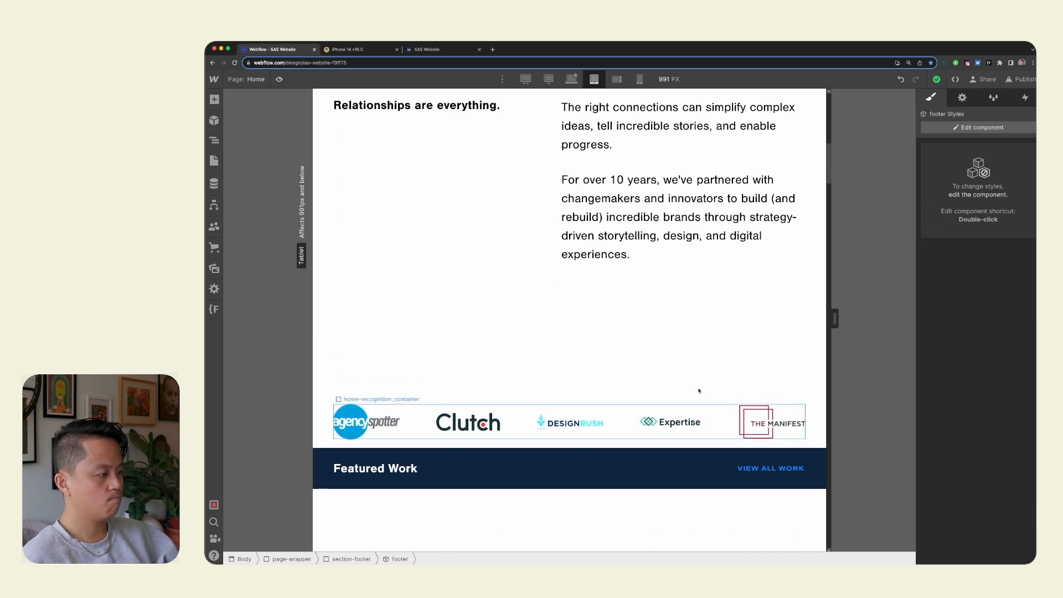
pyautogui.scroll(1, 699, 391)
pyautogui.click(215, 141)
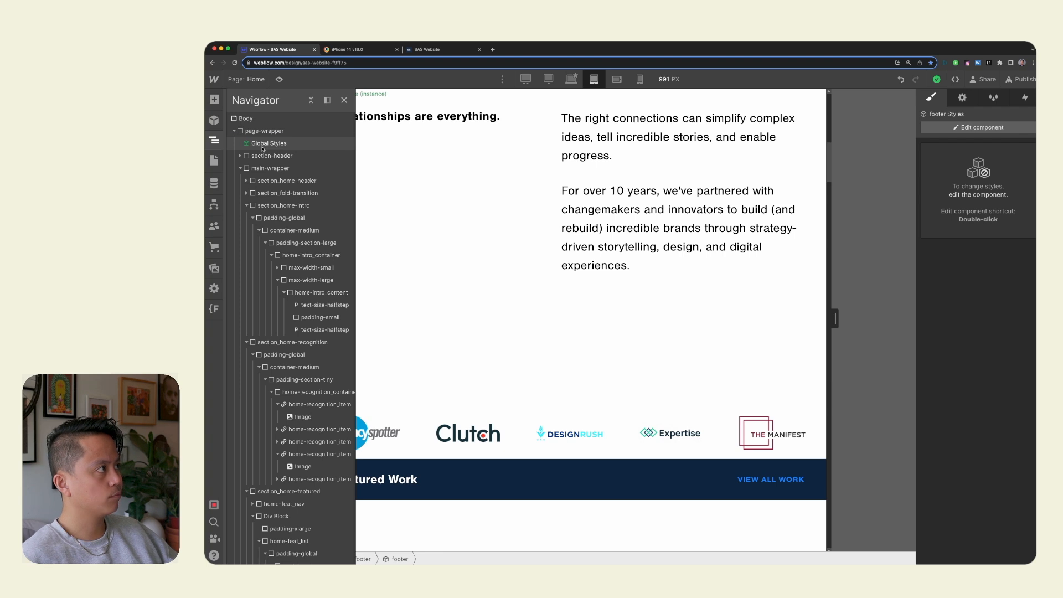
pyautogui.click(263, 145)
pyautogui.click(532, 192)
pyautogui.scroll(-7, 557, 389)
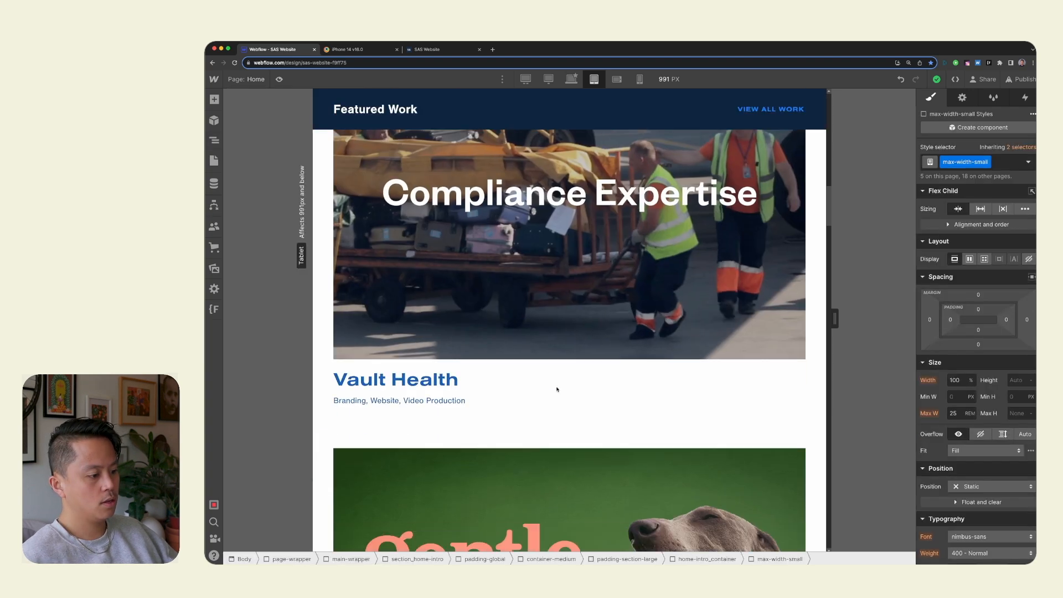
pyautogui.scroll(-12, 558, 389)
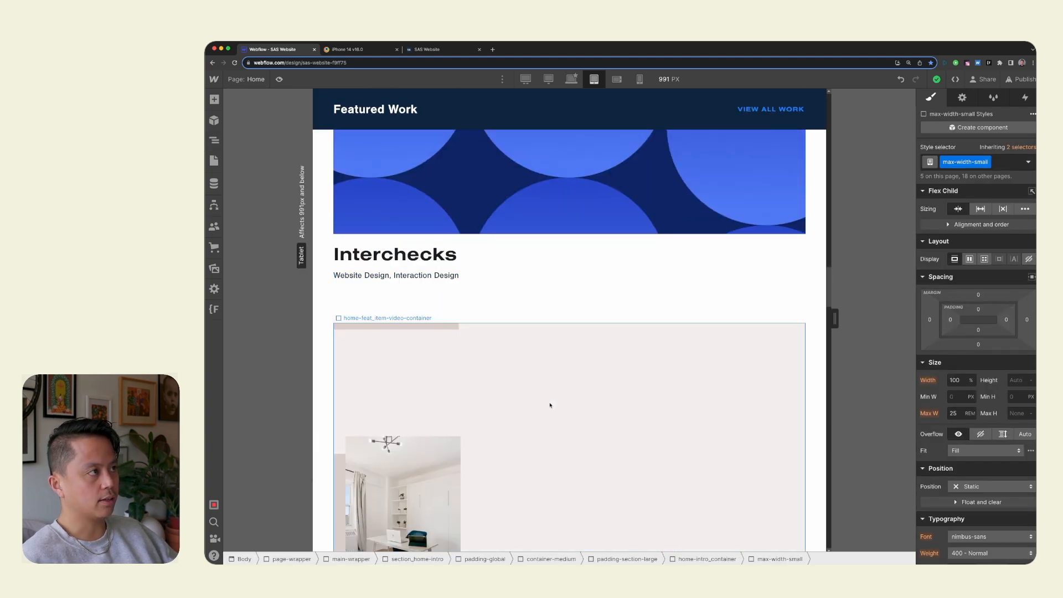
# Switch to the desktop breakpoint to check the Featured Work items, and check the publish status of both domains.
pyautogui.click(571, 78)
pyautogui.scroll(-5, 862, 350)
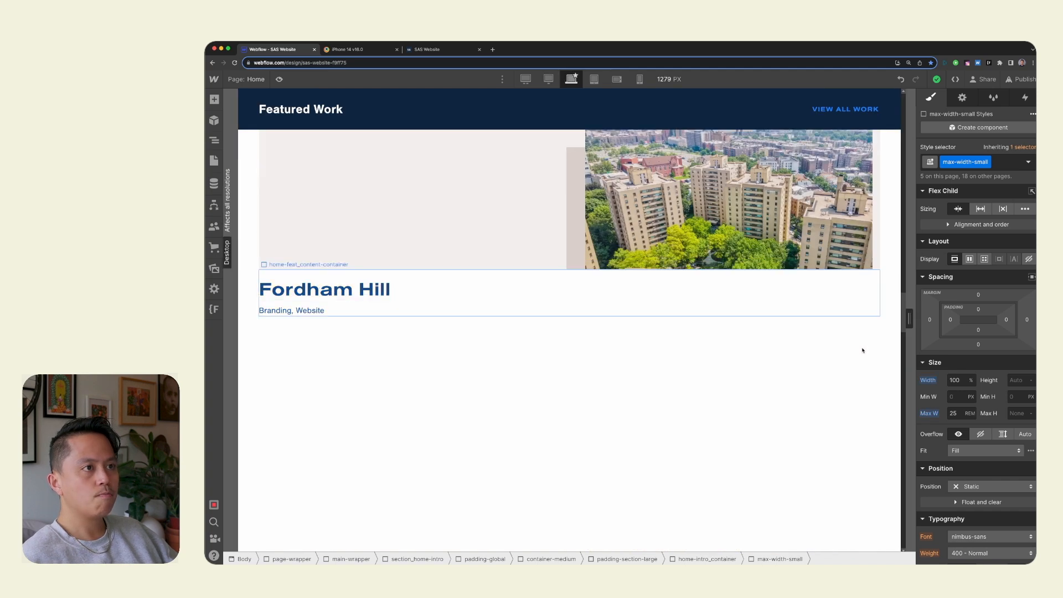
pyautogui.click(1021, 79)
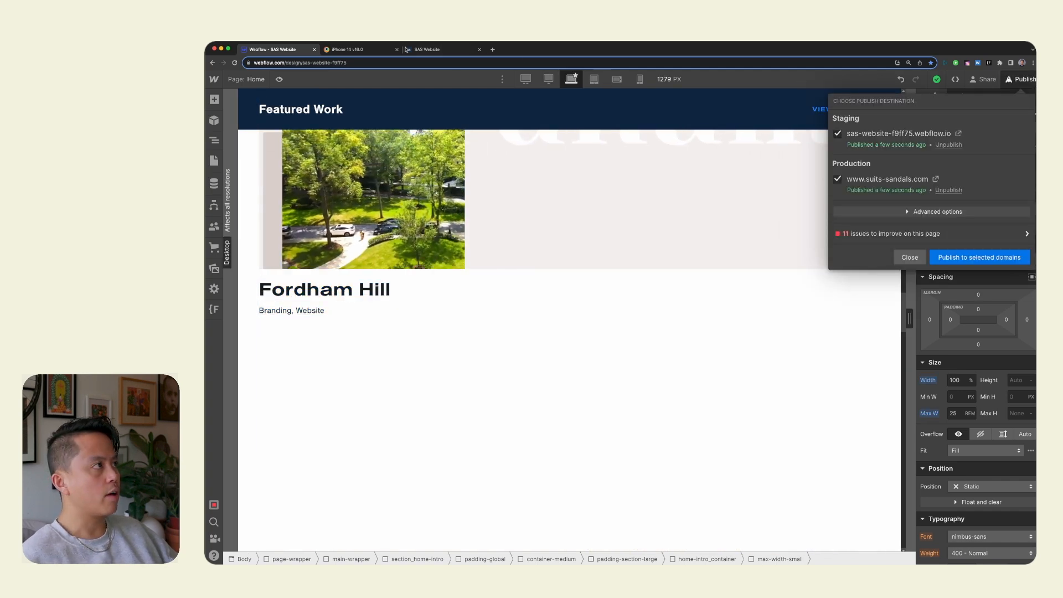
# Reload the live suits-sandals.com page at default zoom and review it from the hero to the services section.
pyautogui.click(360, 49)
pyautogui.click(437, 50)
pyautogui.press('super+r')
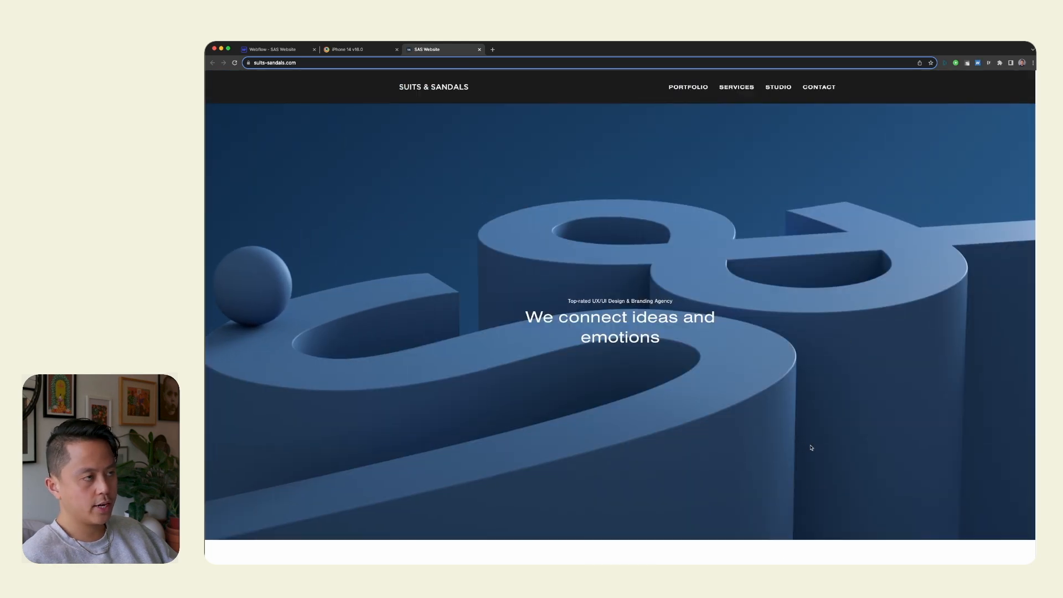
pyautogui.press('super+0')
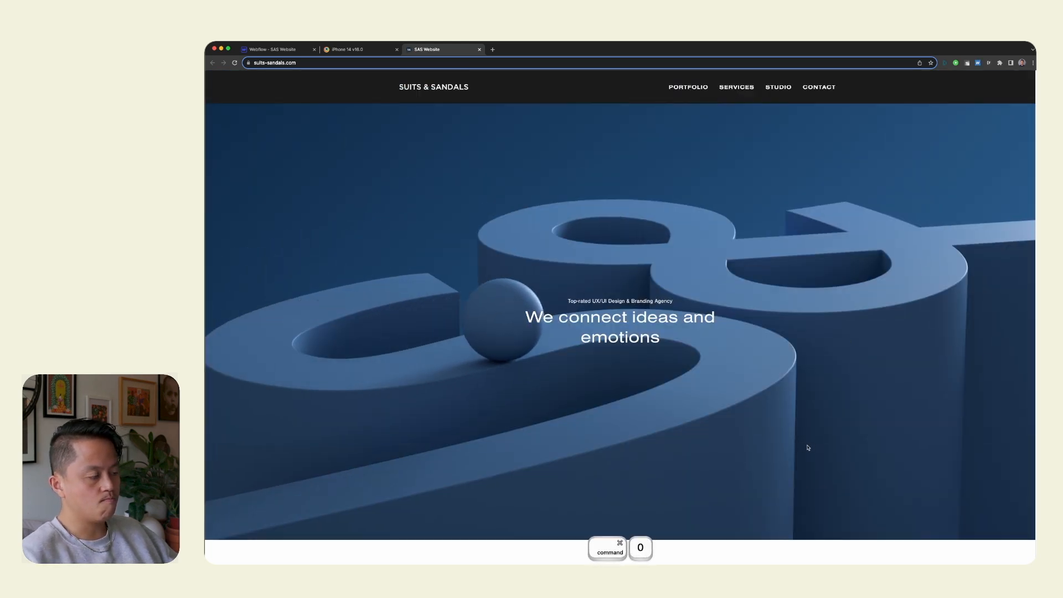
pyautogui.scroll(-15, 808, 447)
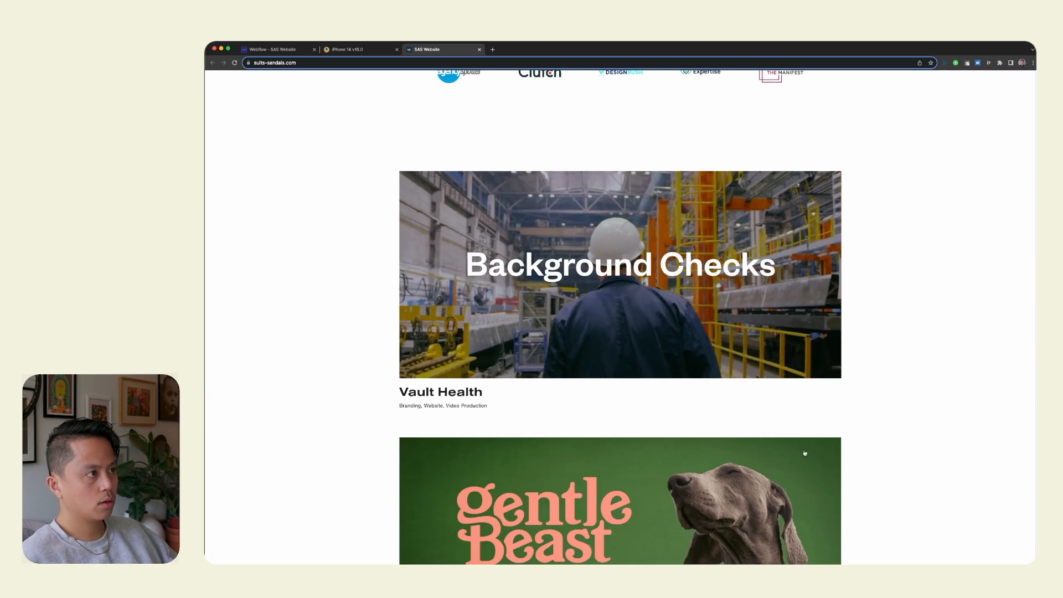
pyautogui.scroll(-10, 806, 453)
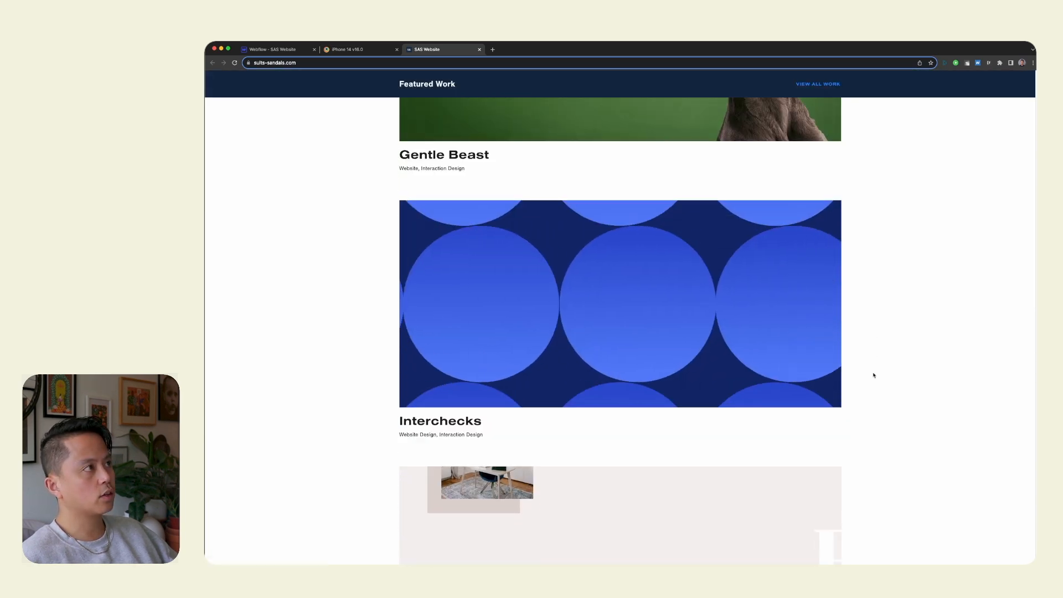
pyautogui.scroll(-6, 874, 375)
pyautogui.scroll(-3, 874, 375)
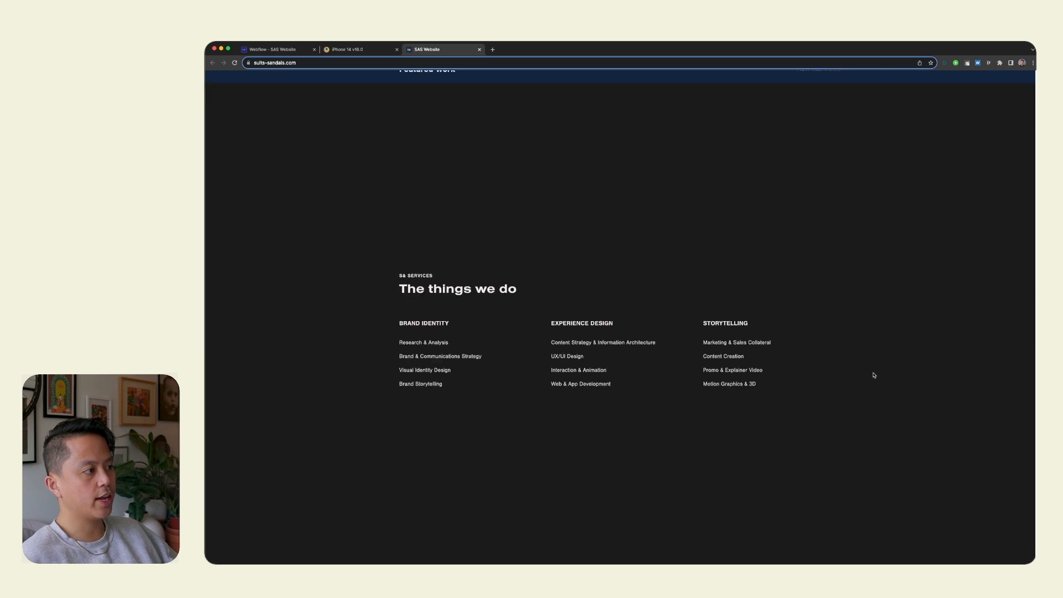
# Review the live home page through the studio and footer sections and back to the hero, and return to the Webflow Designer.
pyautogui.scroll(-15, 875, 376)
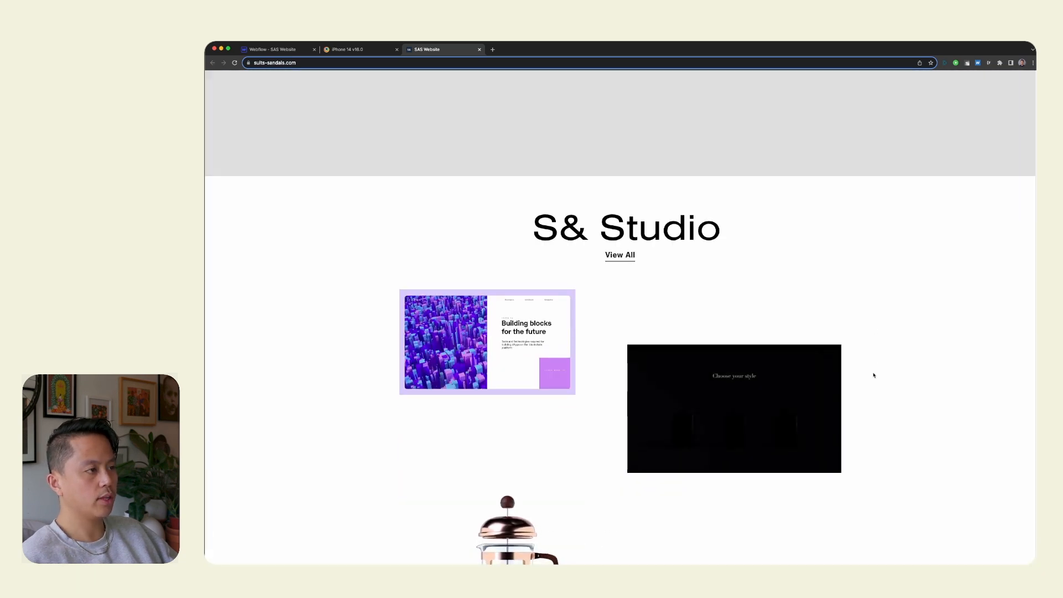
pyautogui.scroll(-15, 874, 375)
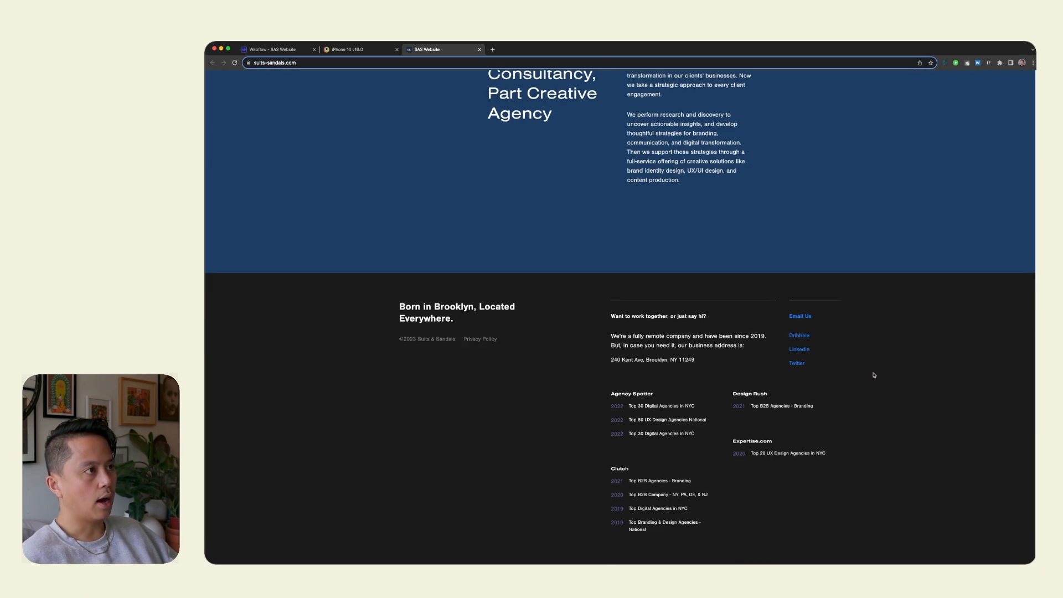
pyautogui.scroll(20, 874, 376)
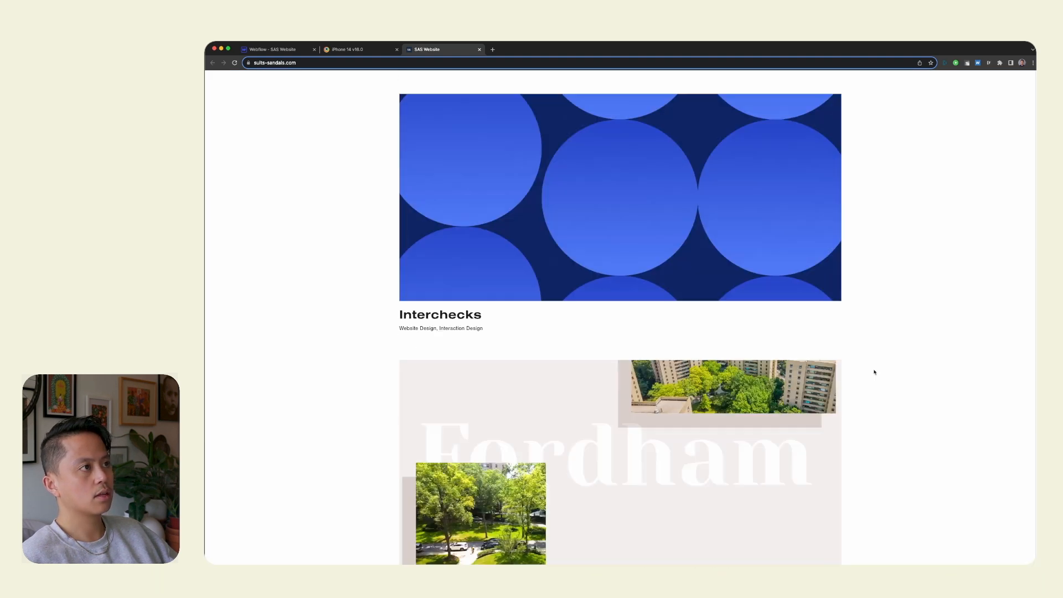
pyautogui.scroll(10, 875, 372)
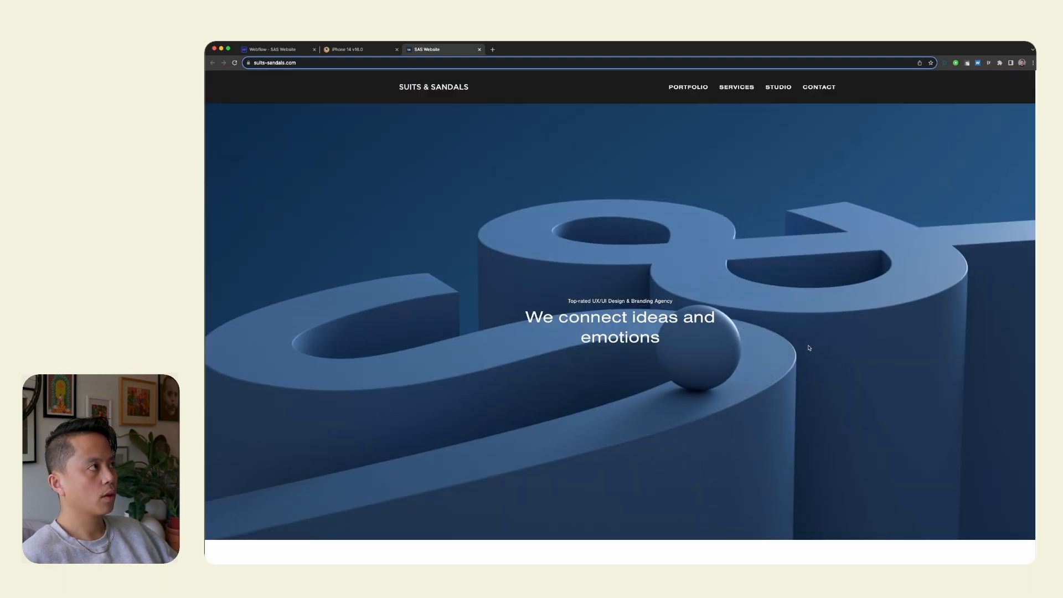
pyautogui.click(289, 49)
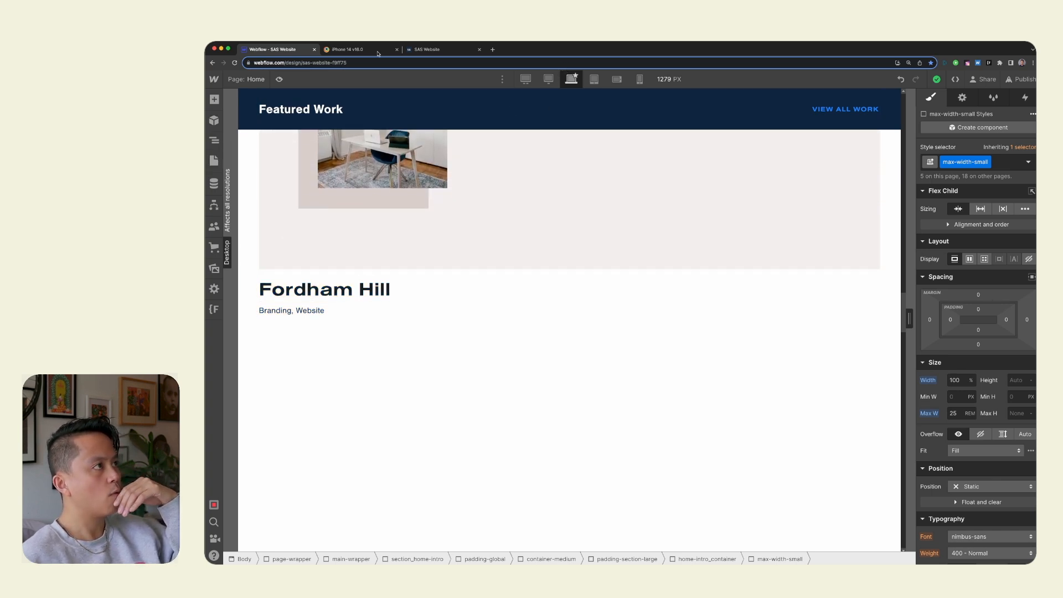
pyautogui.click(427, 49)
pyautogui.click(272, 49)
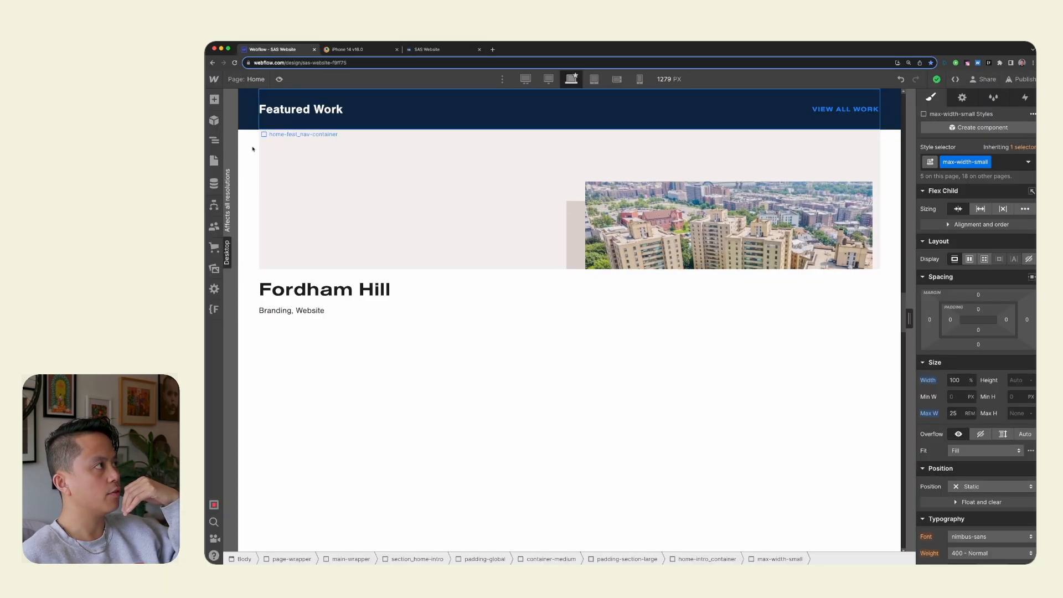
# Check the root font size curve and generated code in Finsweet's Client-First Fluid Design Generator.
pyautogui.click(214, 309)
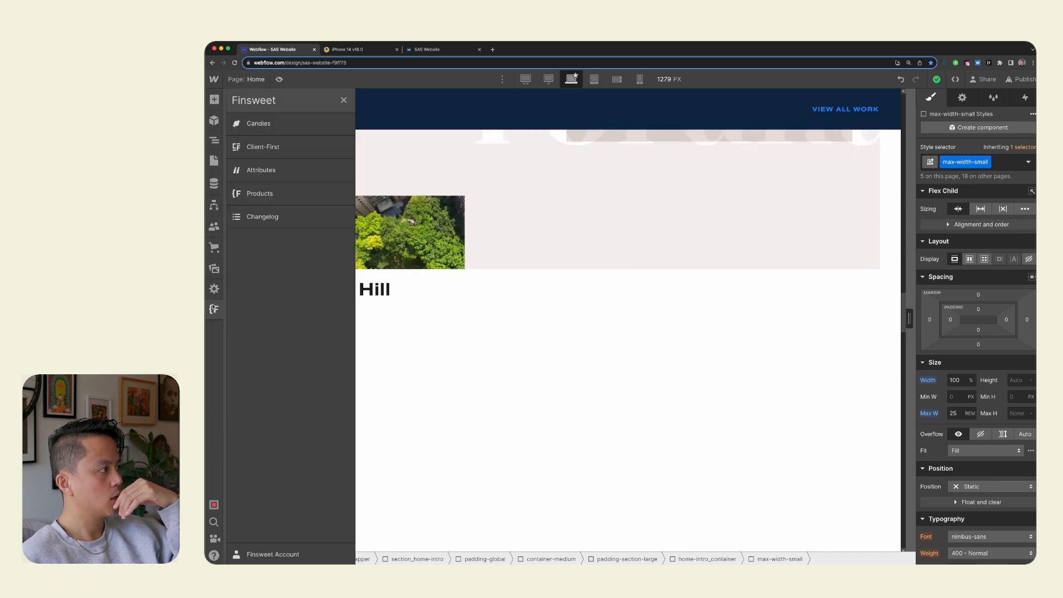
pyautogui.click(300, 147)
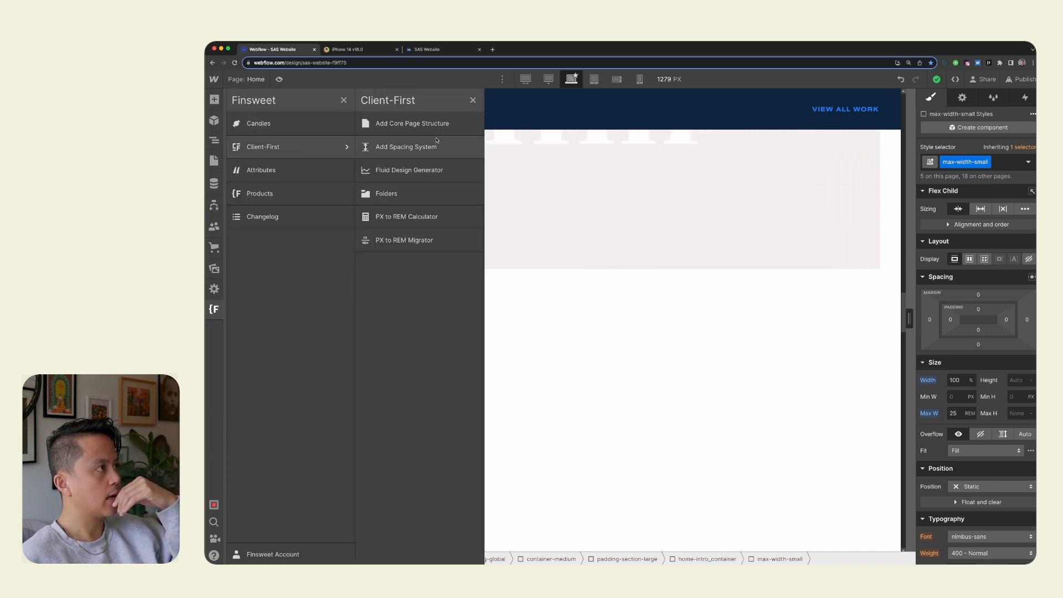
pyautogui.click(428, 170)
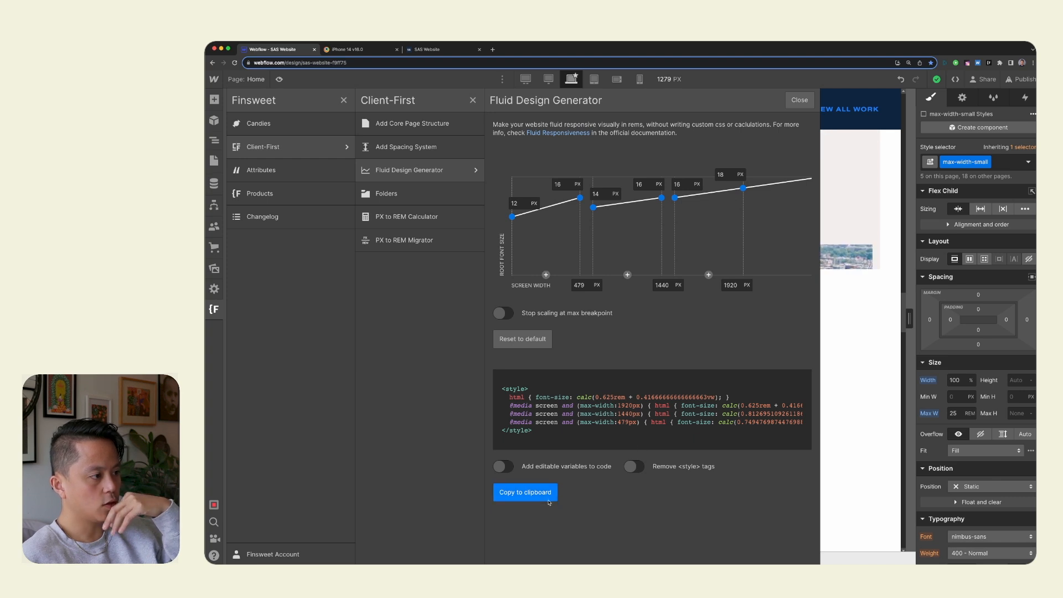
pyautogui.click(801, 101)
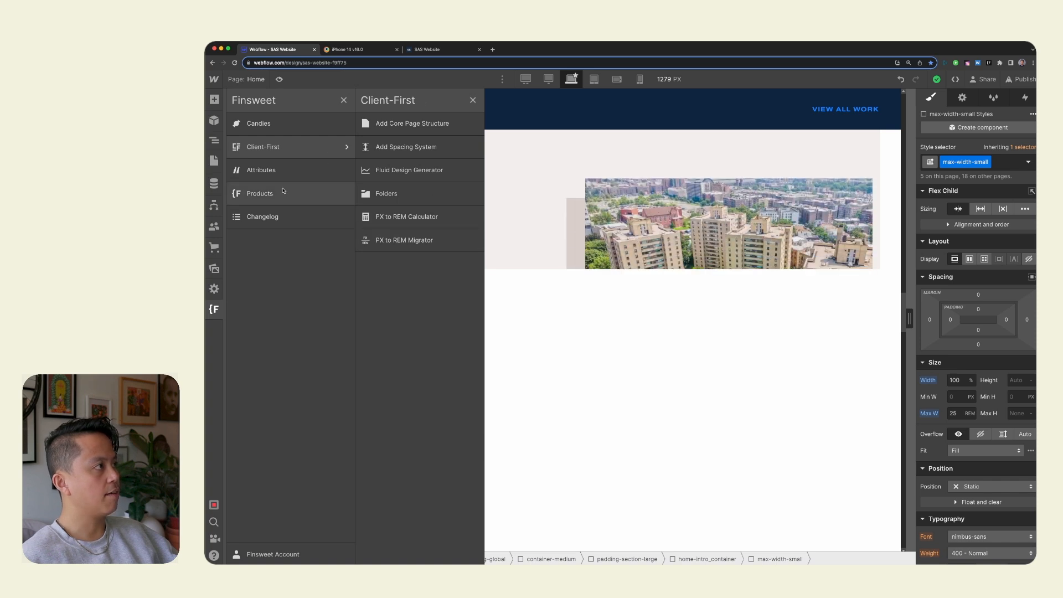
# In Finsweet's Custom Code, move the Fluid Scale style block from the footer code to the head code and save both.
pyautogui.click(296, 134)
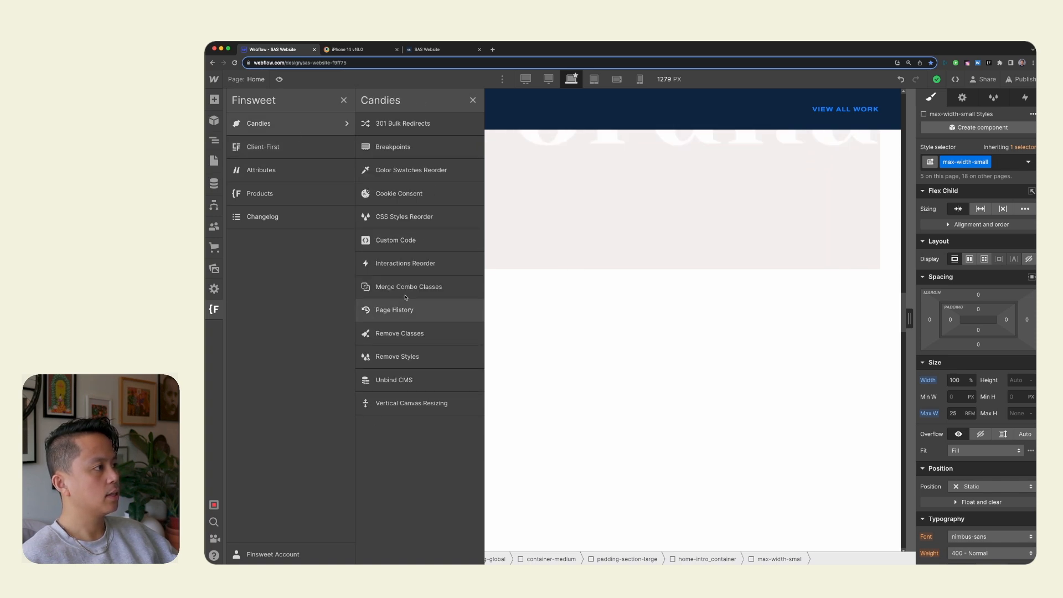
pyautogui.click(423, 239)
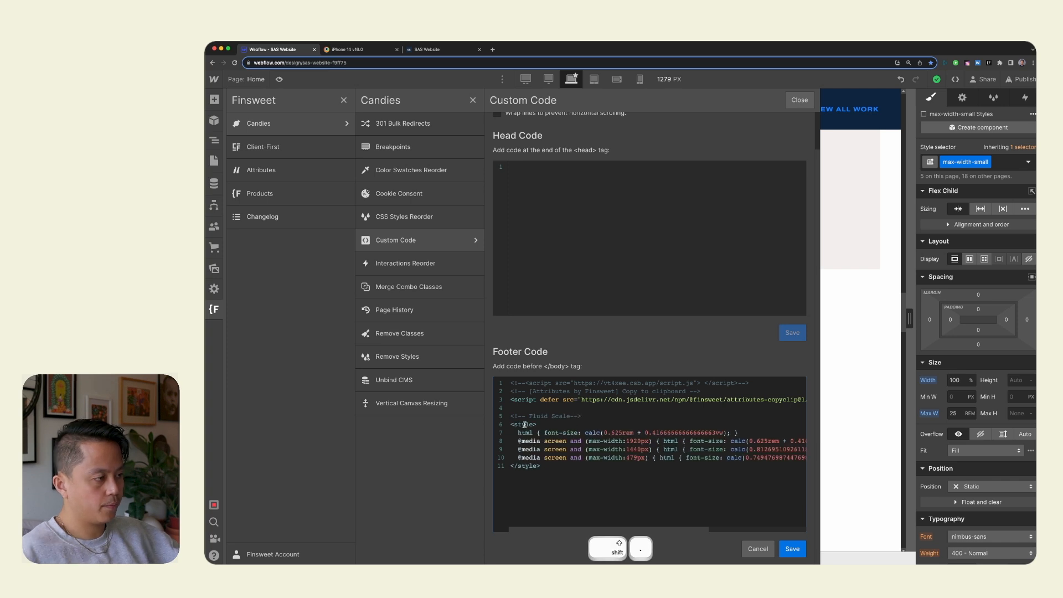
pyautogui.moveTo(494, 426); pyautogui.dragTo(515, 420)
pyautogui.press('super+x')
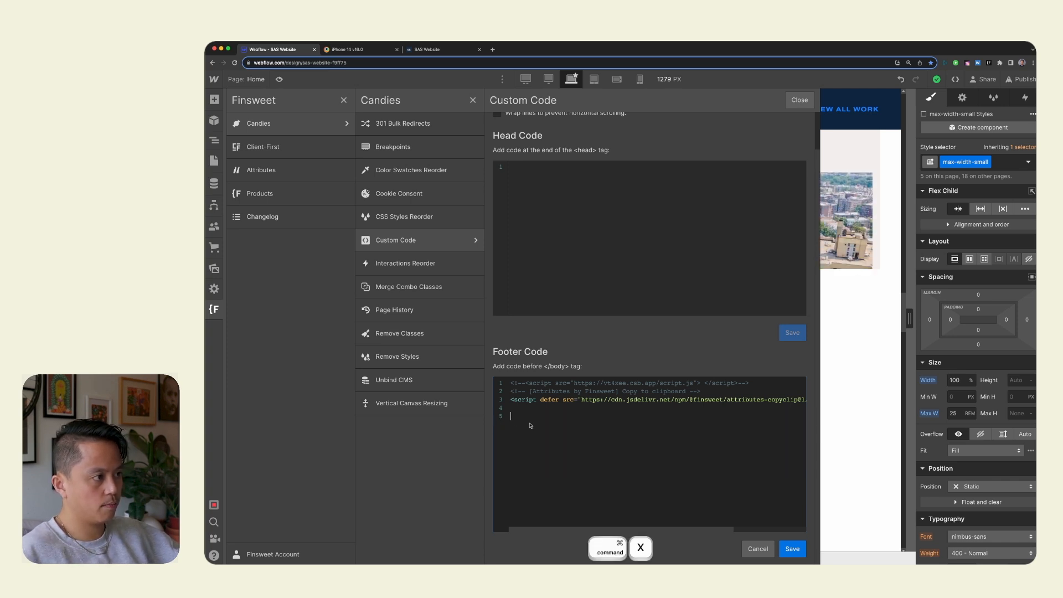
pyautogui.press('BackSpace')
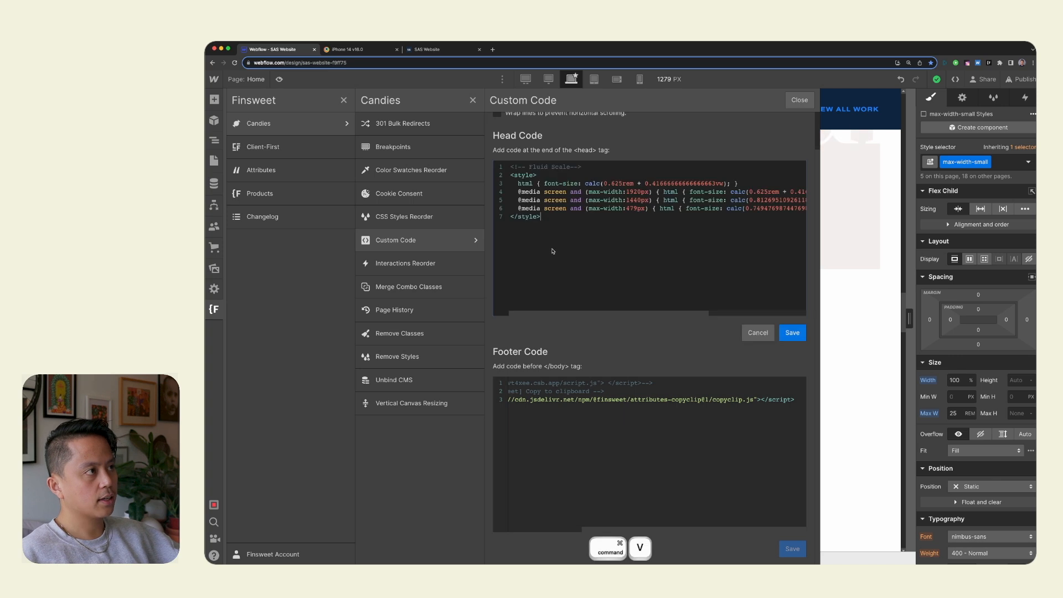
pyautogui.click(791, 334)
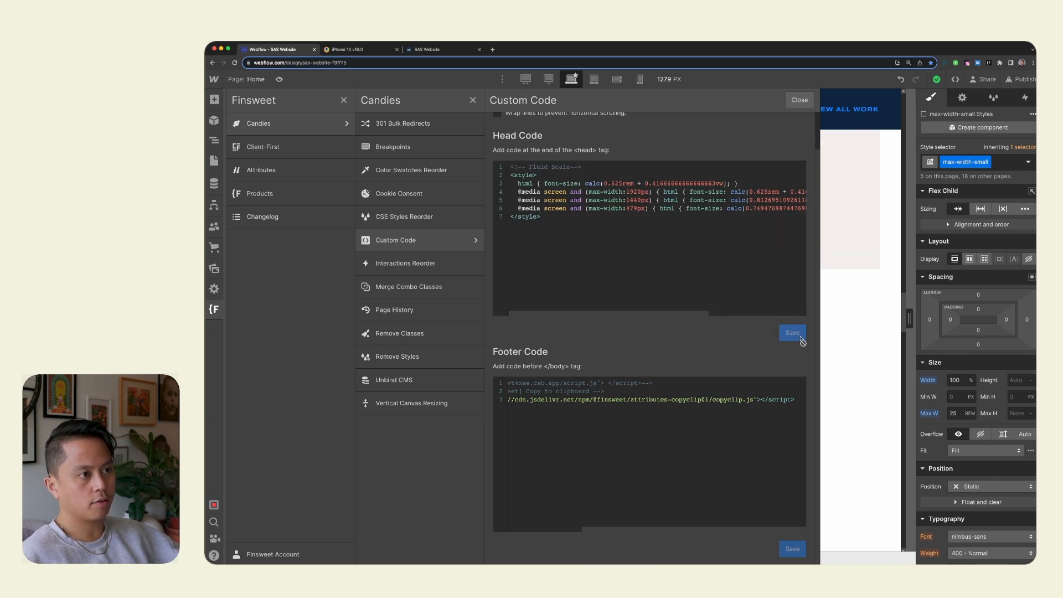
pyautogui.click(793, 103)
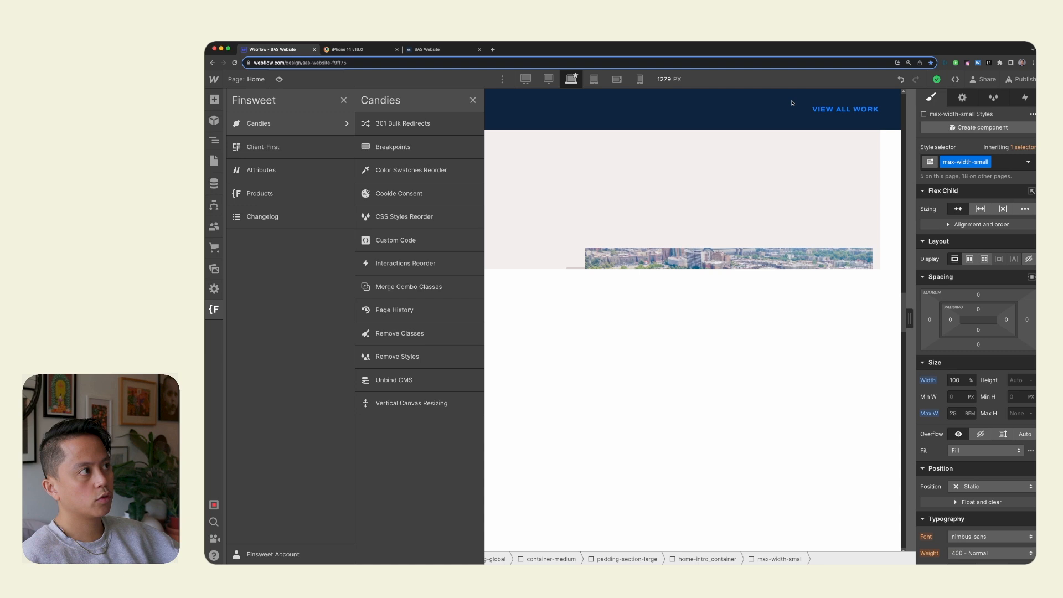
pyautogui.click(474, 101)
# Publish the site to the selected staging and production domains.
pyautogui.click(624, 331)
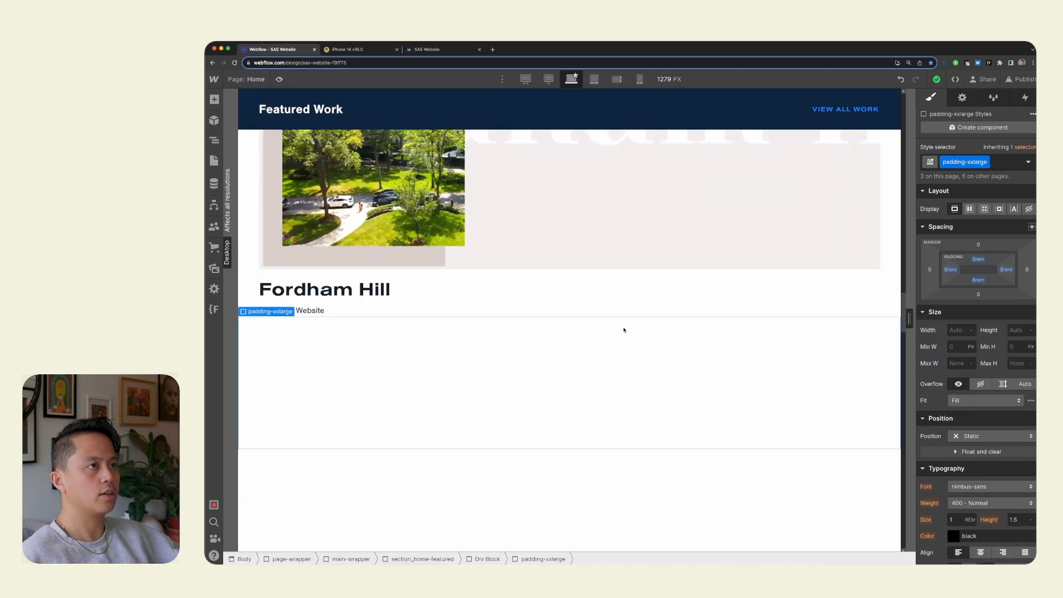
pyautogui.scroll(3, 624, 330)
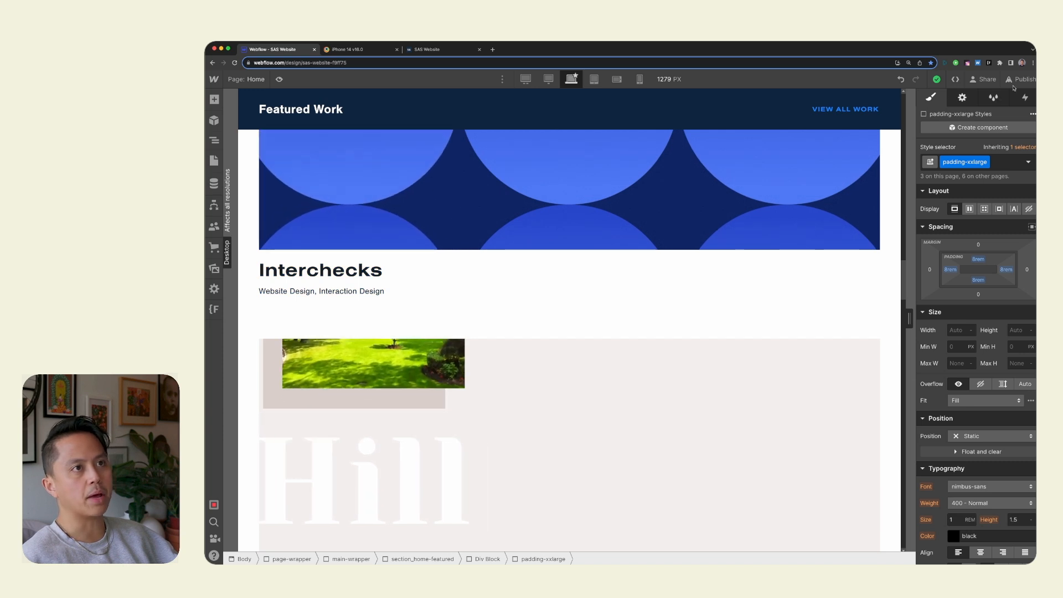
pyautogui.click(1020, 79)
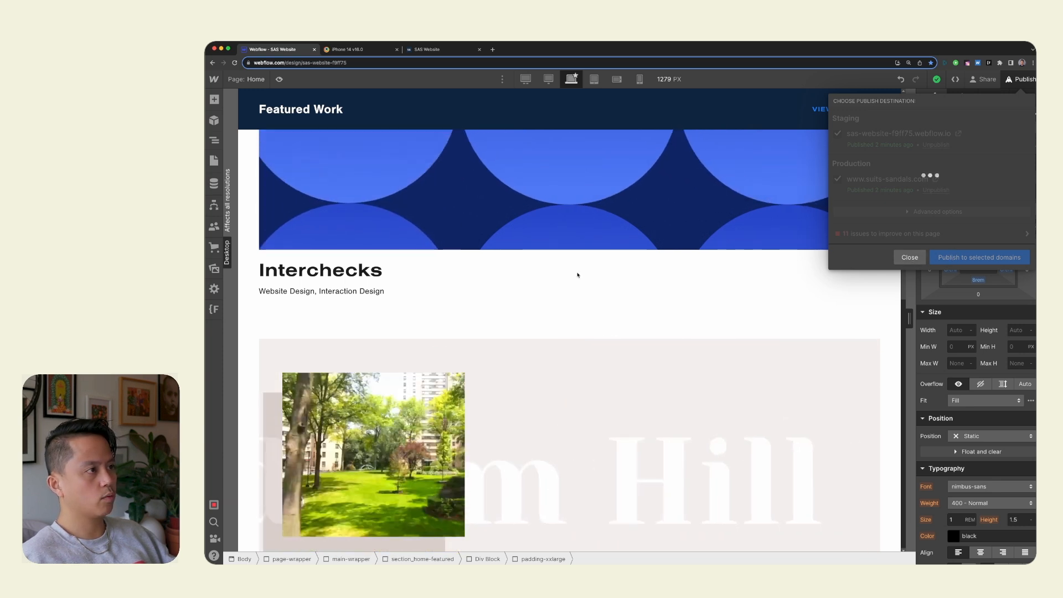
pyautogui.click(577, 274)
# Select the Body element and check its typography size on the largest and the desktop breakpoints.
pyautogui.click(214, 161)
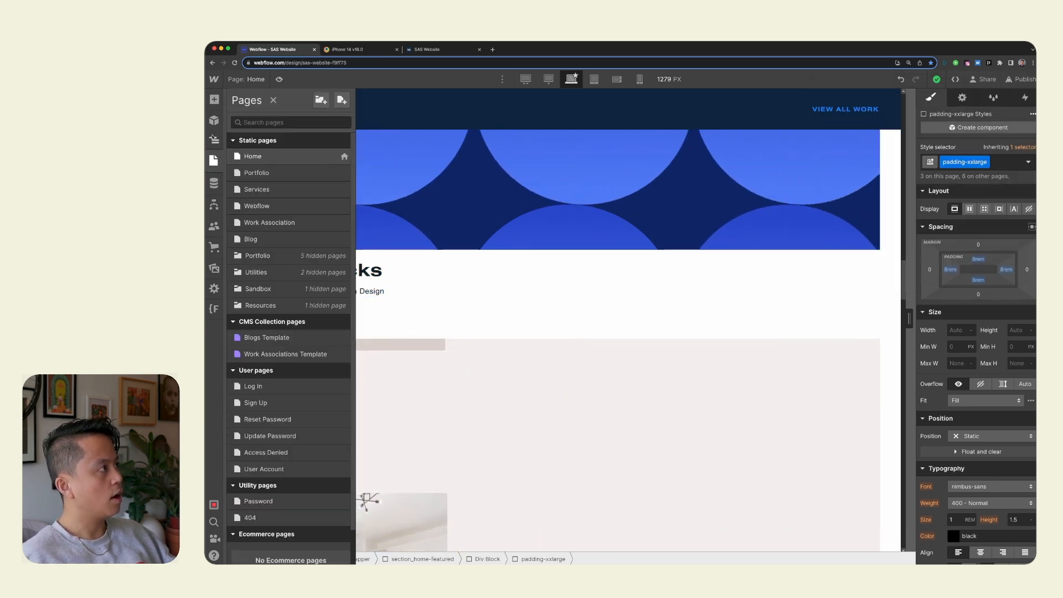
pyautogui.click(215, 142)
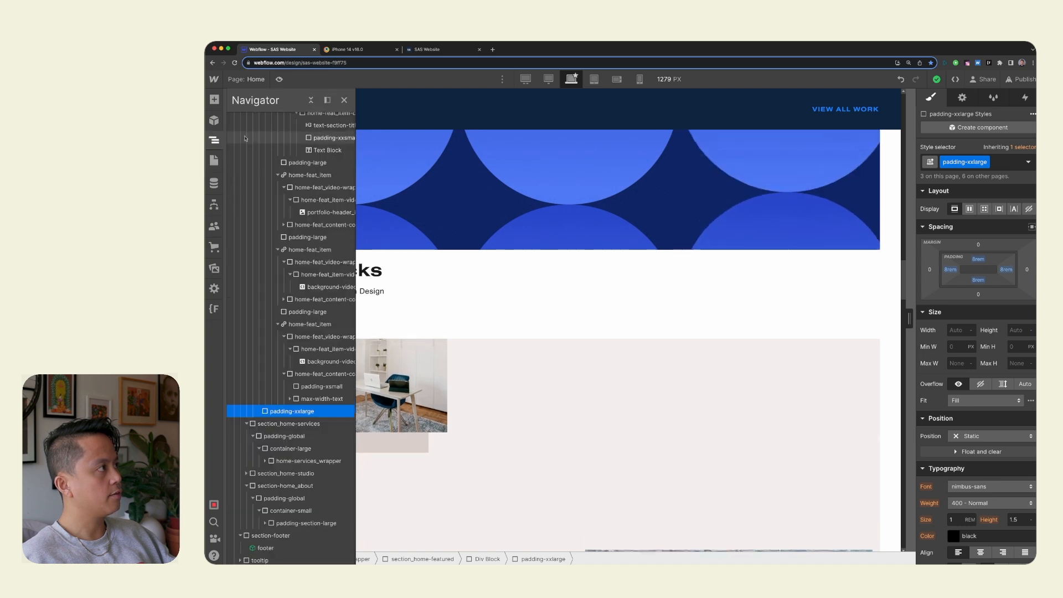
pyautogui.scroll(10, 288, 277)
pyautogui.click(287, 120)
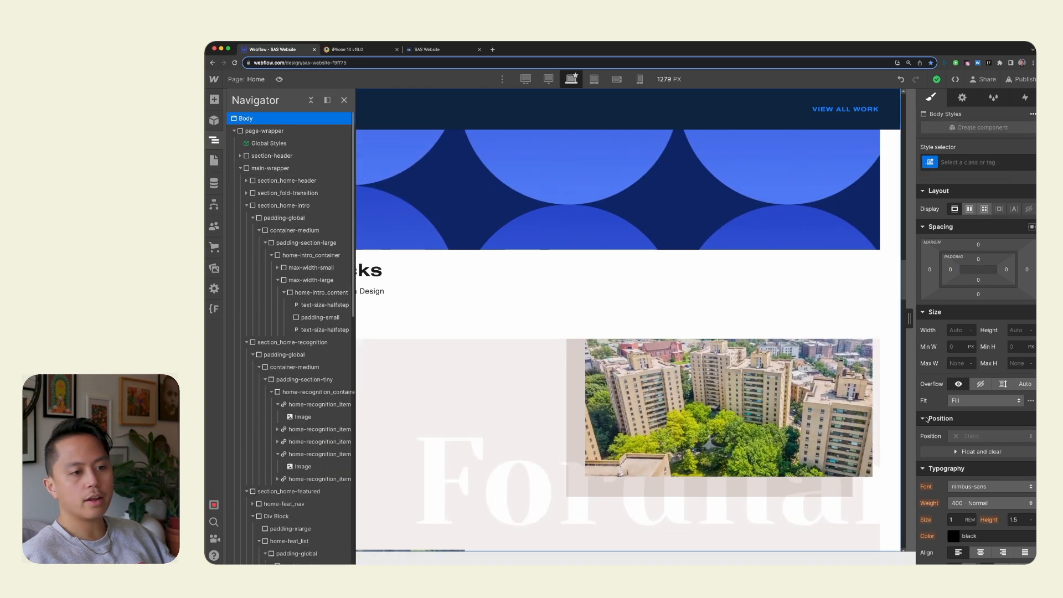
pyautogui.click(526, 79)
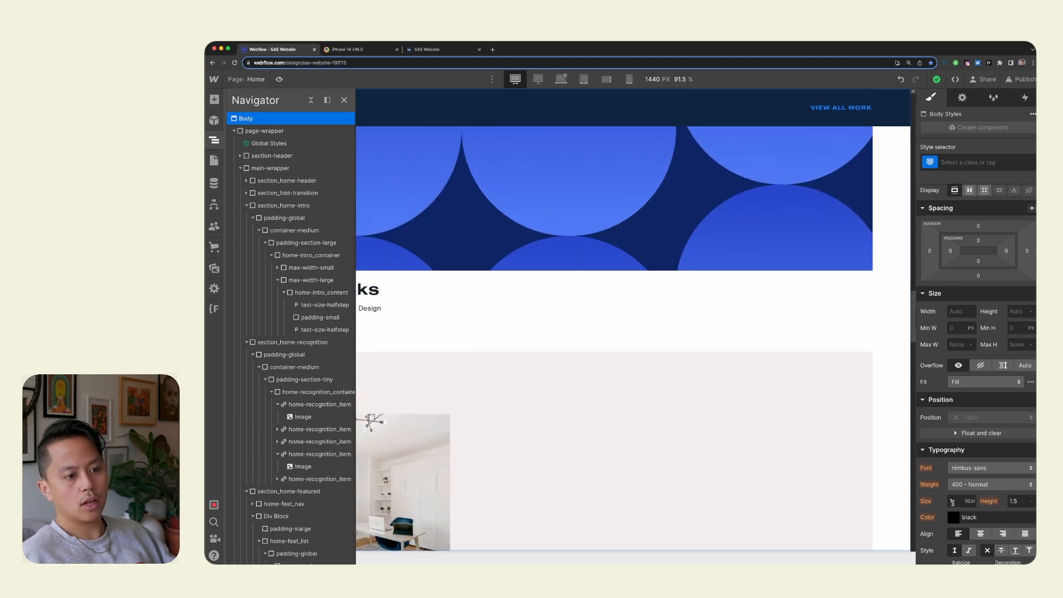
pyautogui.click(562, 80)
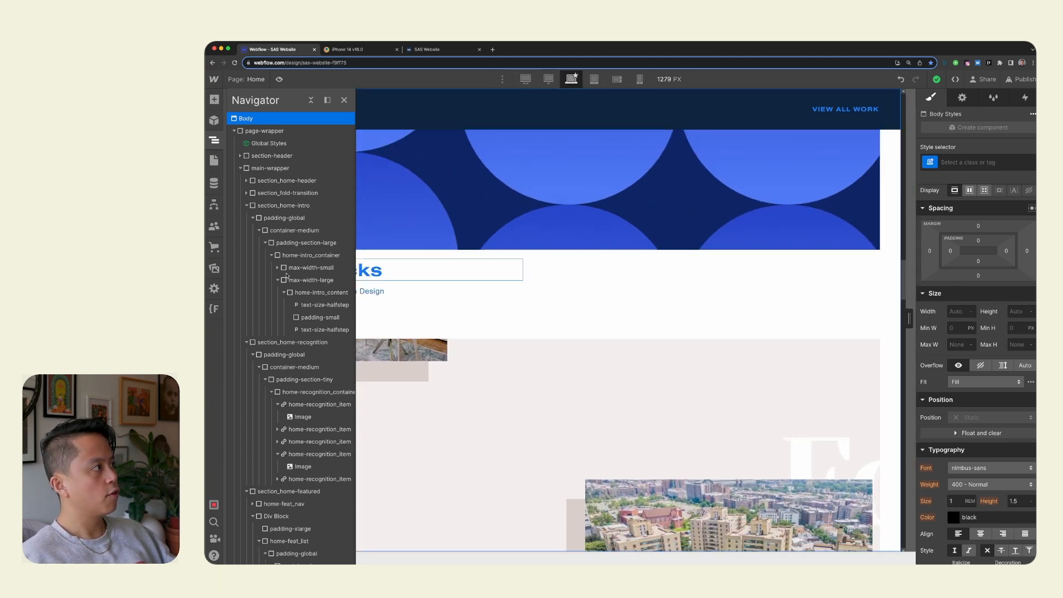
# Reopen the Fluid Design Generator to compare root font sizes at each screen width, and close the Finsweet extension.
pyautogui.click(214, 308)
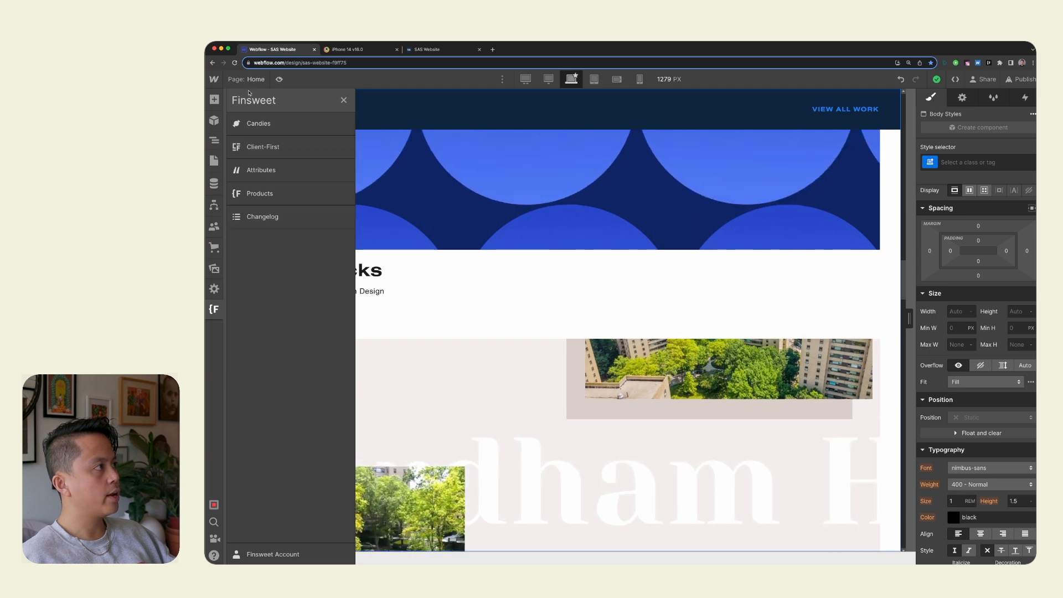
pyautogui.click(262, 146)
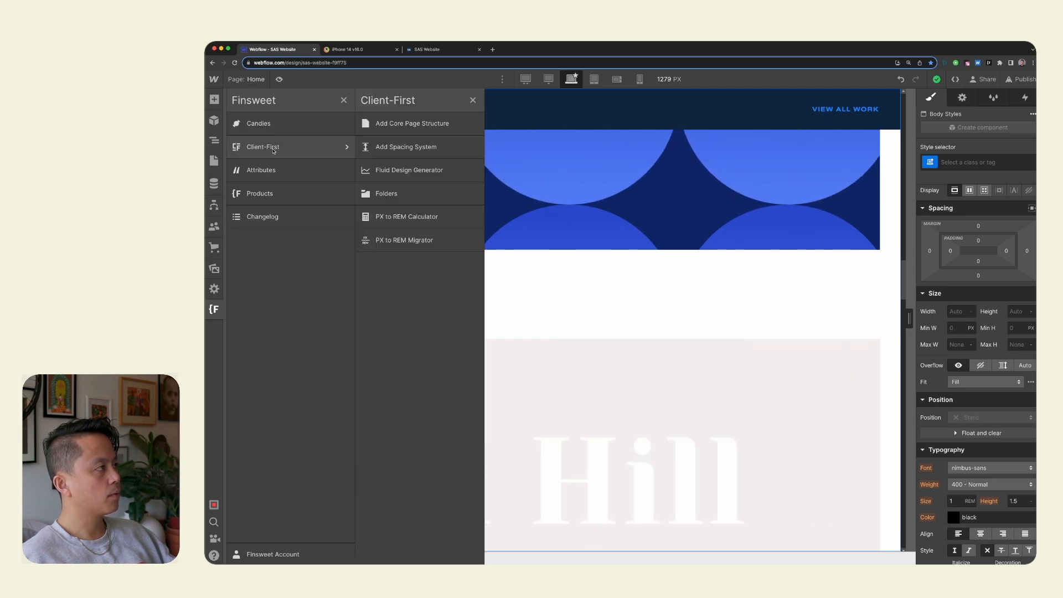
pyautogui.click(408, 168)
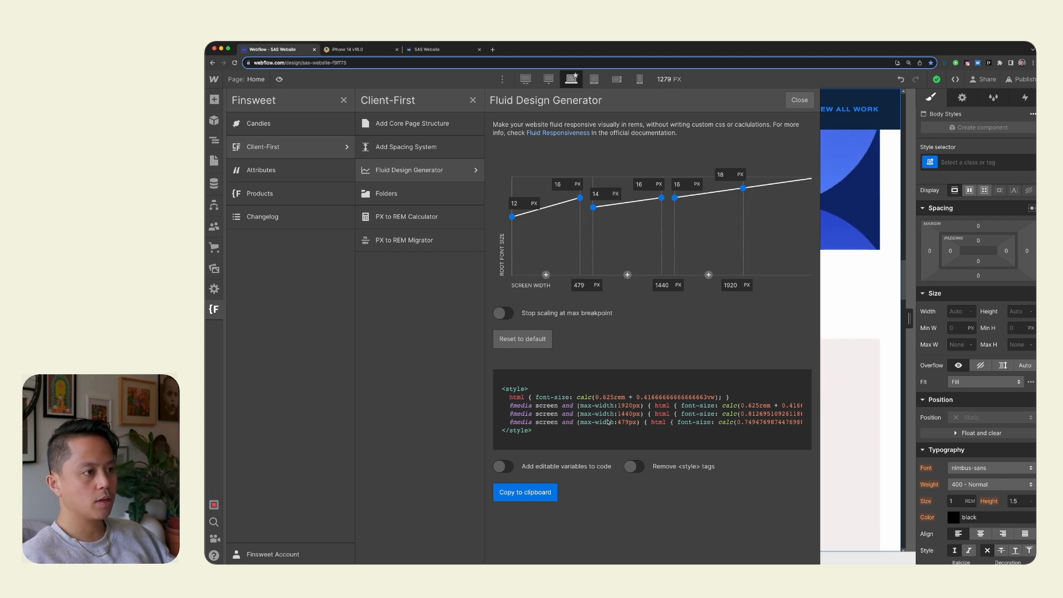
pyautogui.click(799, 99)
pyautogui.click(473, 99)
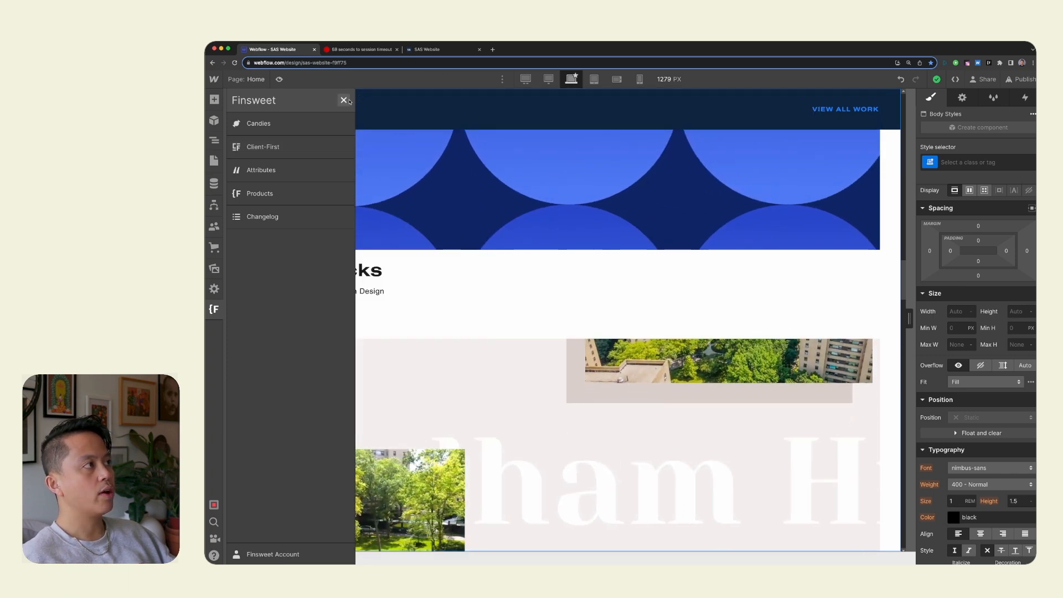
pyautogui.click(344, 100)
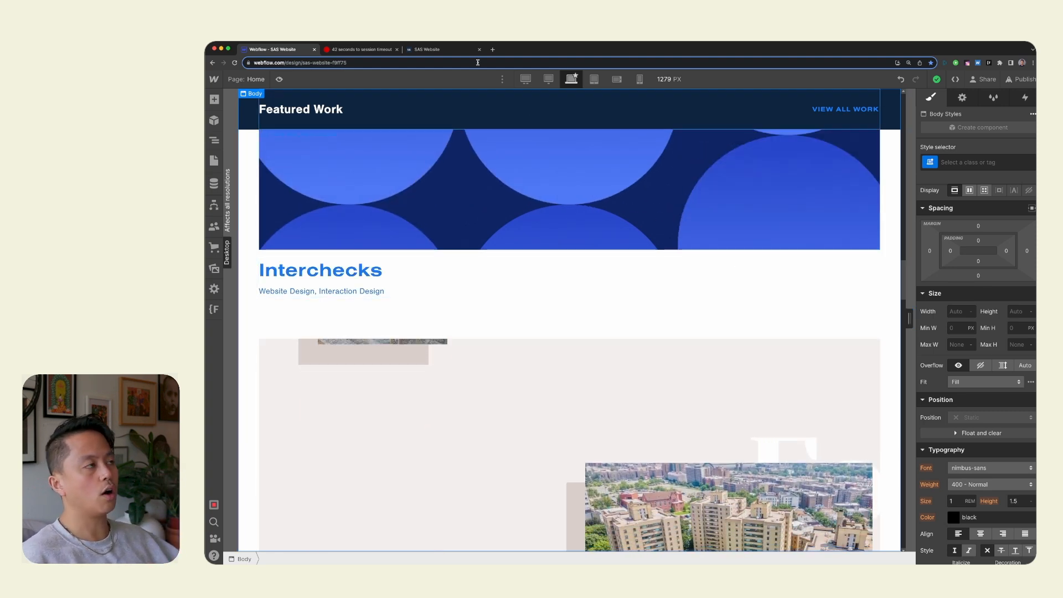
# Reload the live suits-sandals.com page and check the hero heading's scaled text.
pyautogui.click(437, 50)
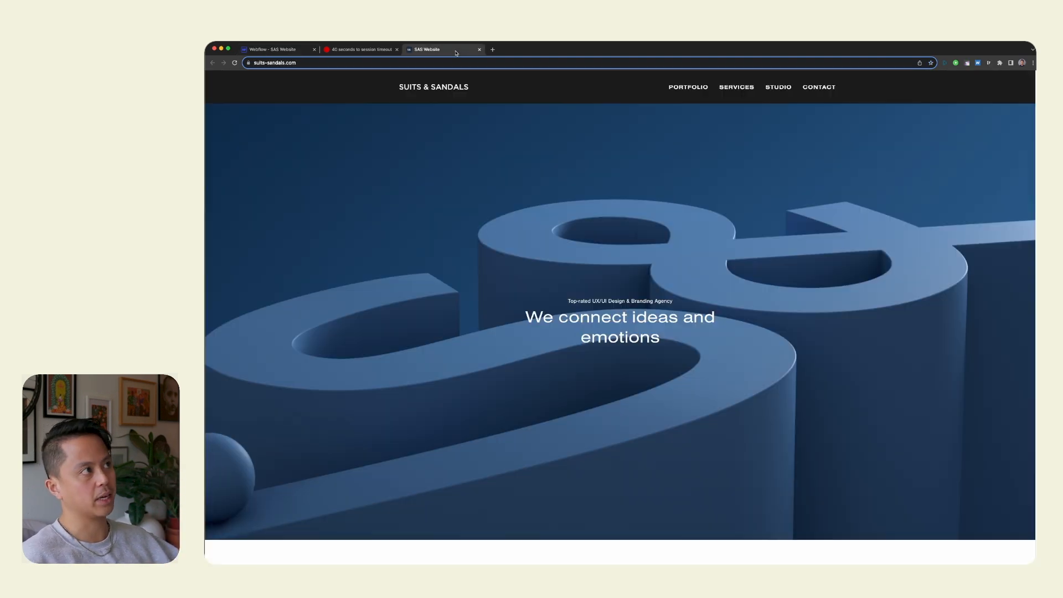
pyautogui.click(235, 63)
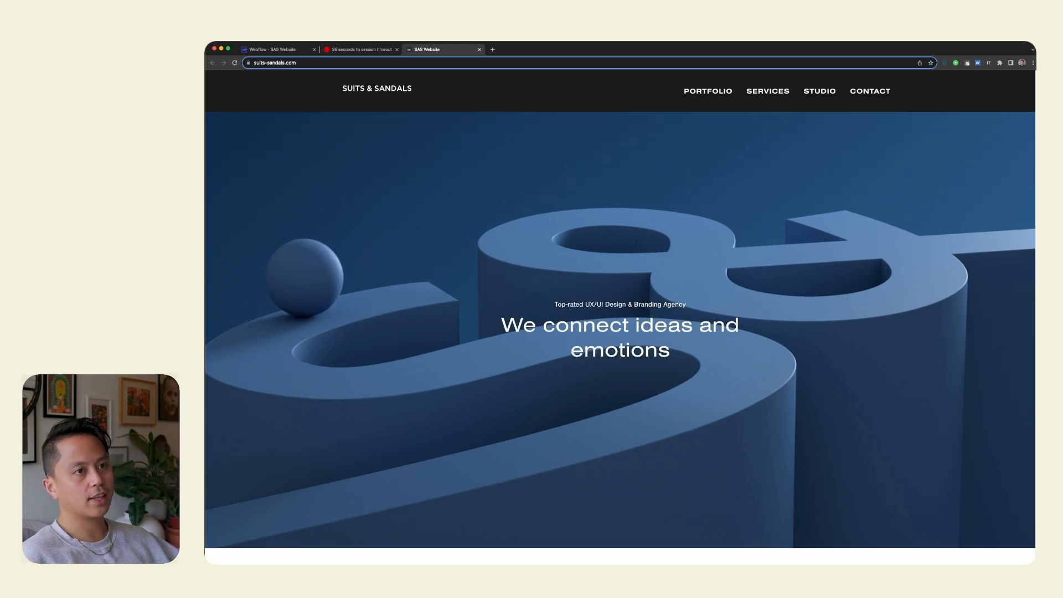
pyautogui.moveTo(566, 312); pyautogui.dragTo(714, 449)
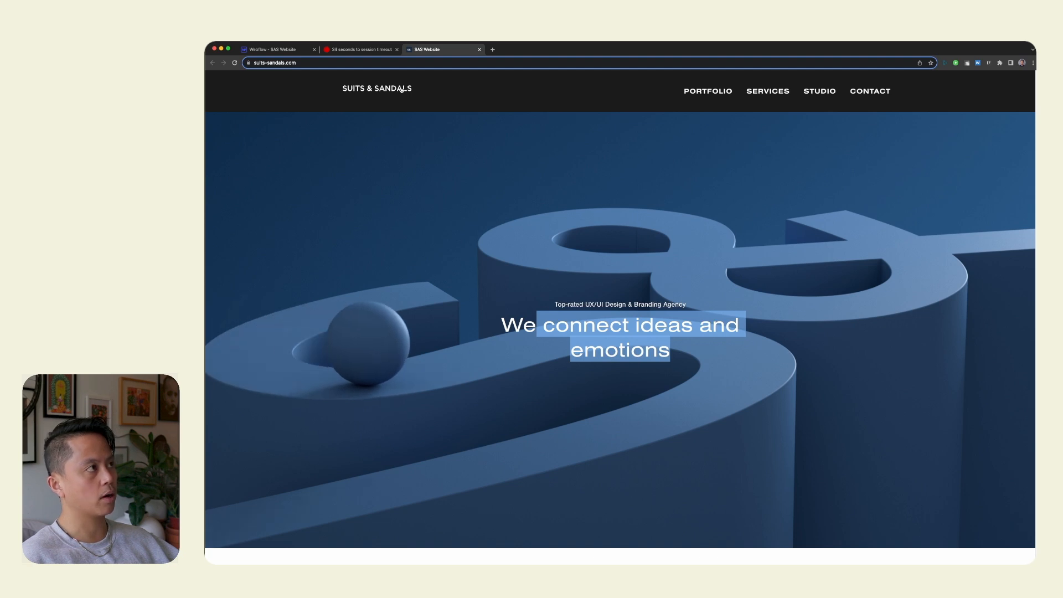
# Detach the live site into its own browser window, and narrow and widen it to test the fluid scaling.
pyautogui.moveTo(431, 50); pyautogui.dragTo(452, 56)
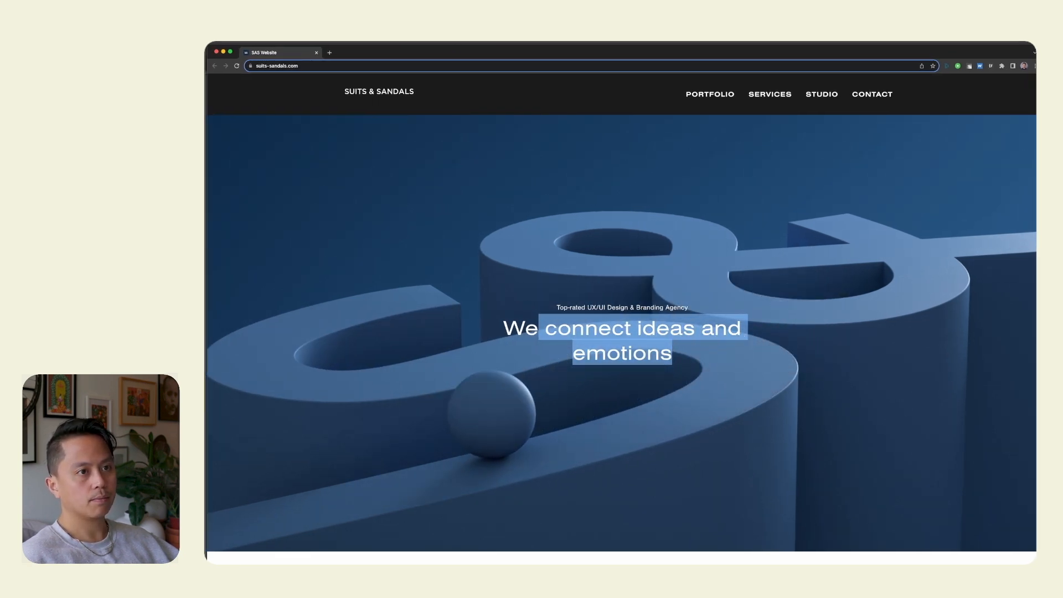
pyautogui.click(712, 349)
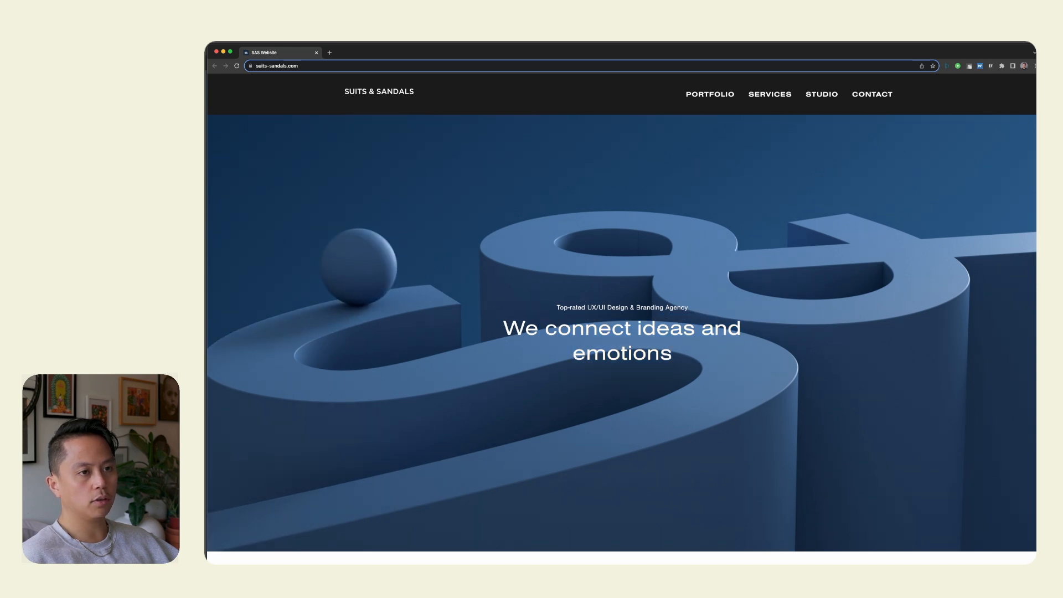
pyautogui.moveTo(1024, 311); pyautogui.dragTo(436, 284)
pyautogui.moveTo(649, 286); pyautogui.dragTo(1025, 285)
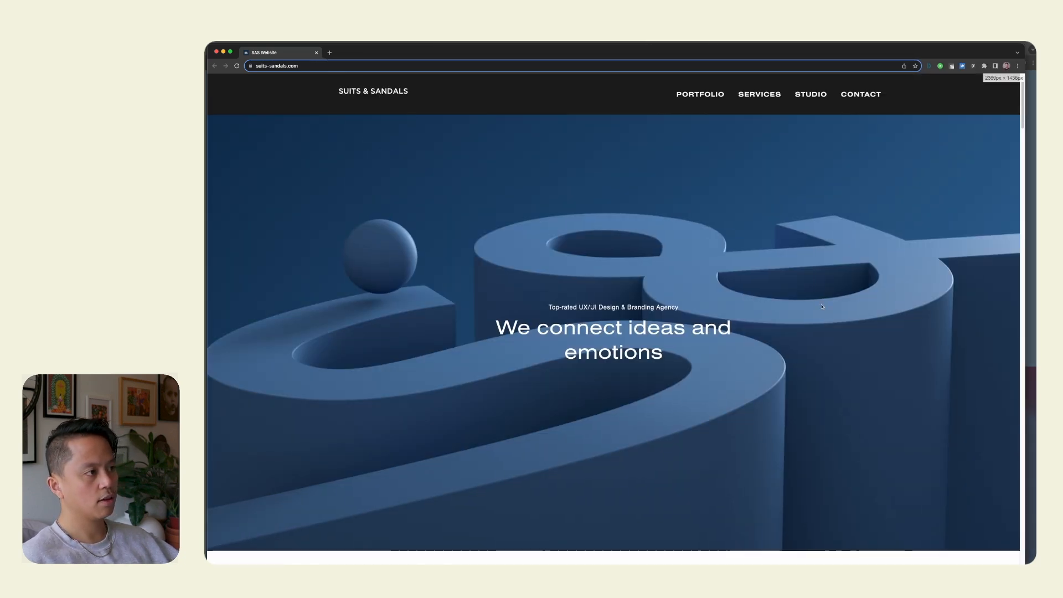
# Merge the detached live site window back into the main browser window beside the Webflow project.
pyautogui.scroll(-10, 743, 297)
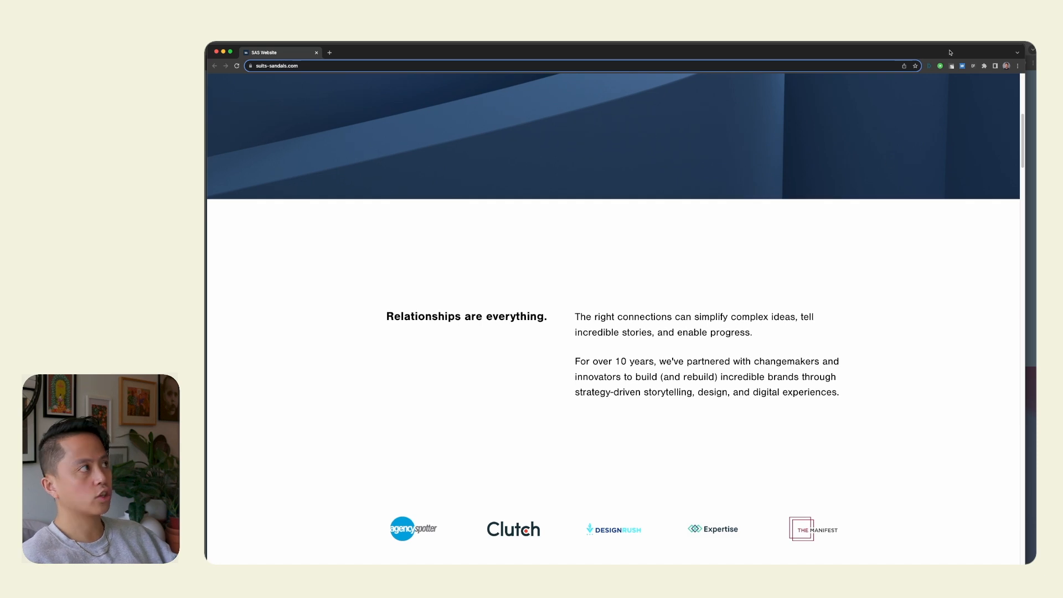
pyautogui.moveTo(950, 53); pyautogui.dragTo(958, 53)
pyautogui.moveTo(312, 52); pyautogui.dragTo(373, 49)
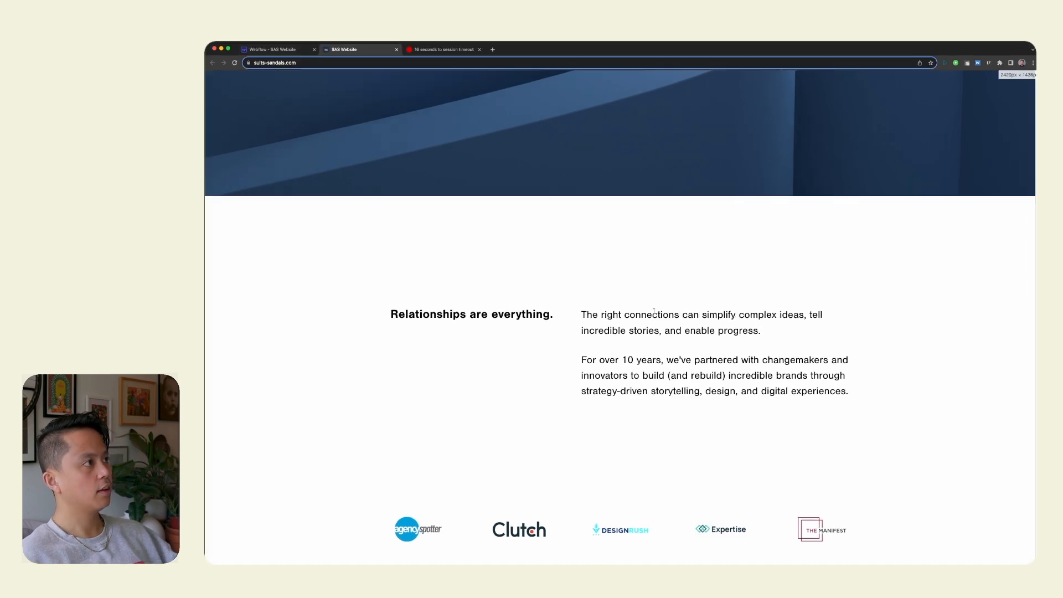
# Examine the scaling of the live home page's featured work, services and showcase sections at full browser width.
pyautogui.scroll(-15, 719, 309)
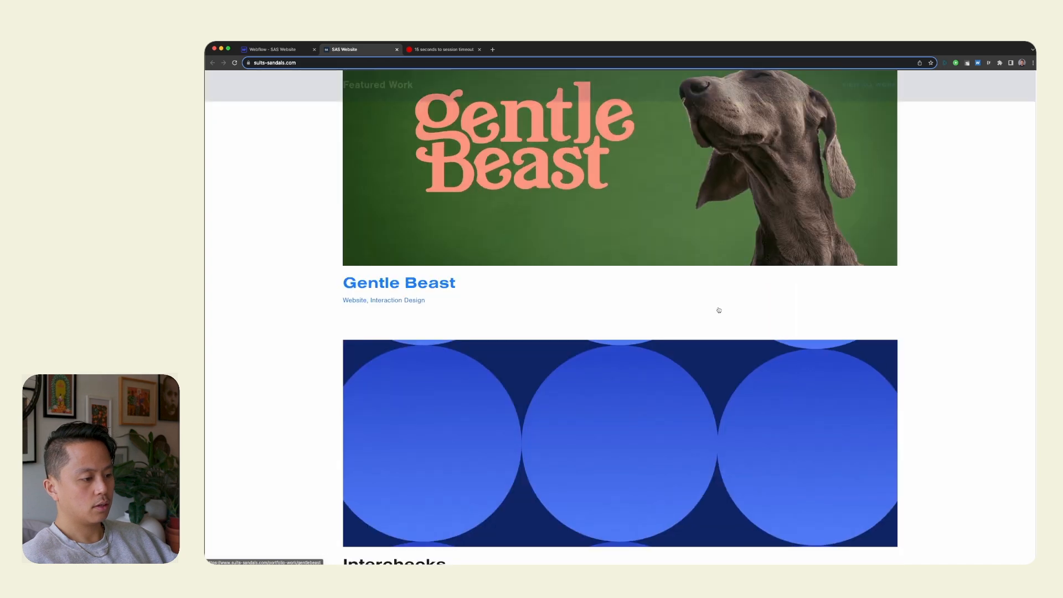
pyautogui.scroll(-2, 719, 310)
pyautogui.scroll(-2, 718, 310)
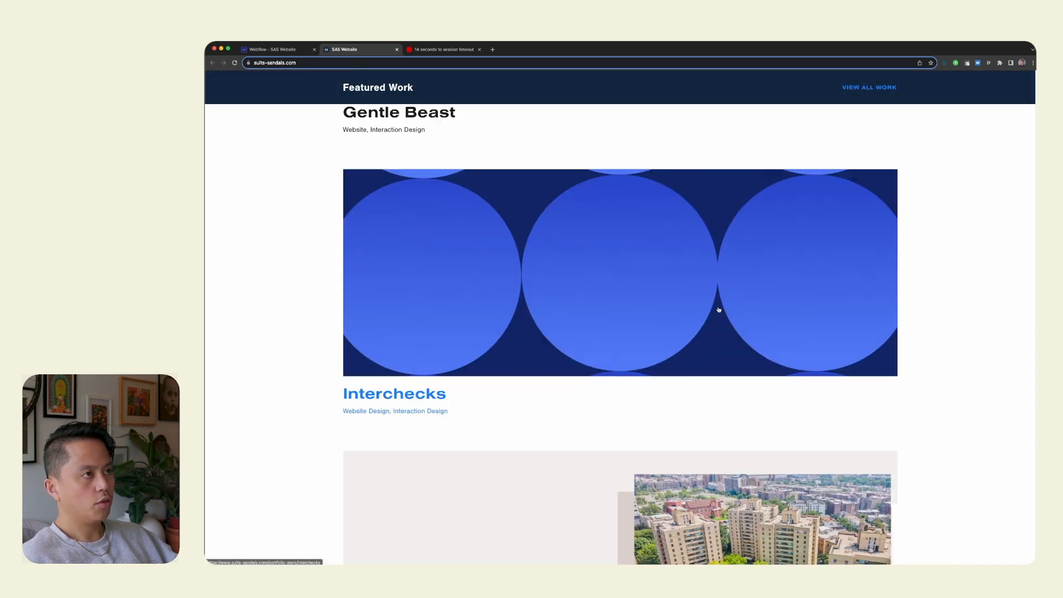
pyautogui.scroll(-3, 719, 309)
pyautogui.scroll(8, 582, 219)
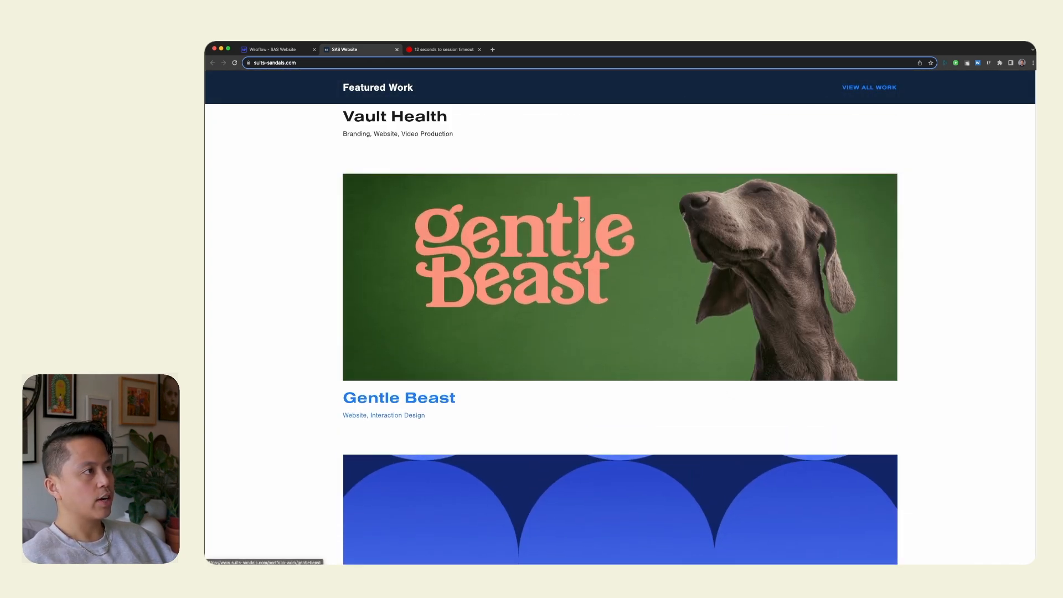
pyautogui.scroll(-15, 618, 268)
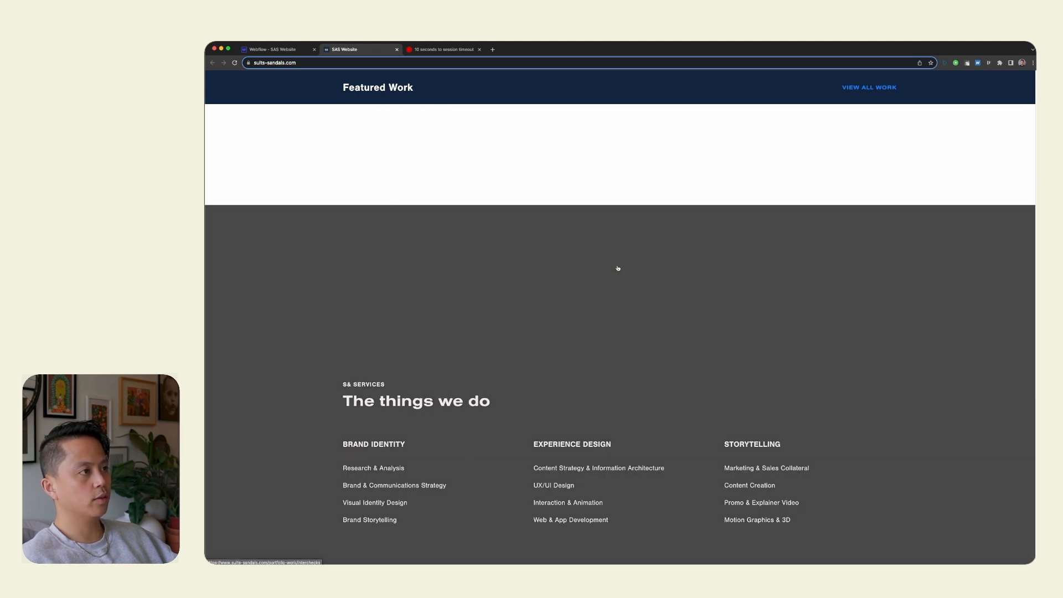
pyautogui.scroll(-3, 618, 268)
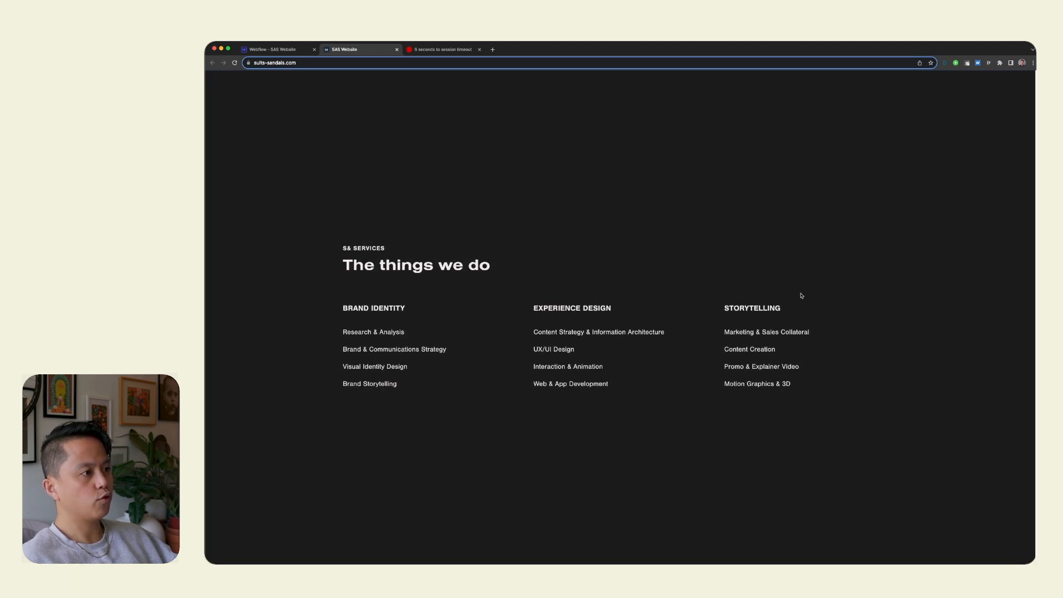
pyautogui.scroll(-15, 771, 258)
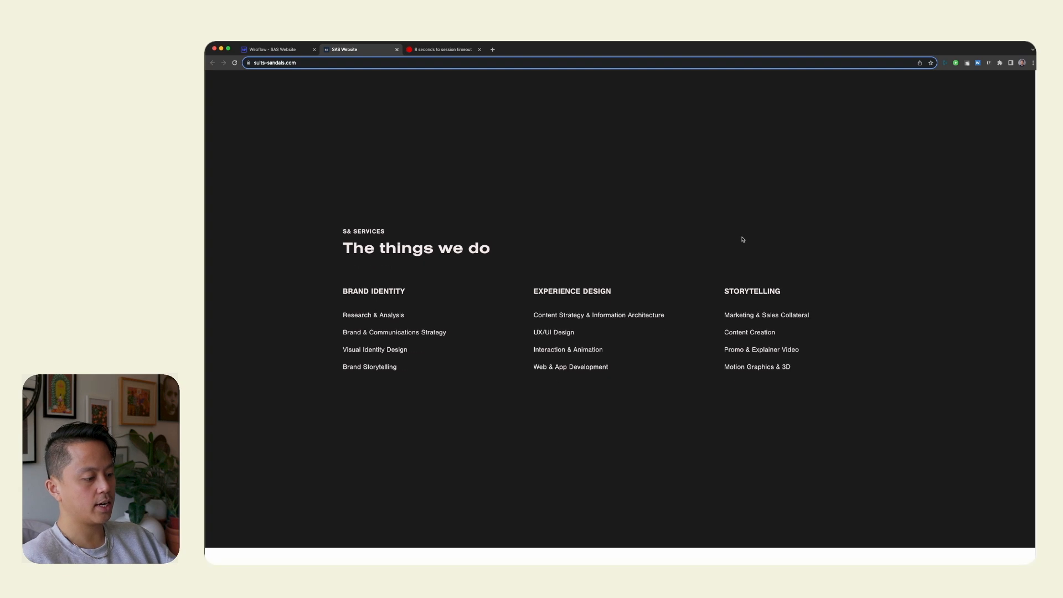
pyautogui.scroll(-3, 770, 259)
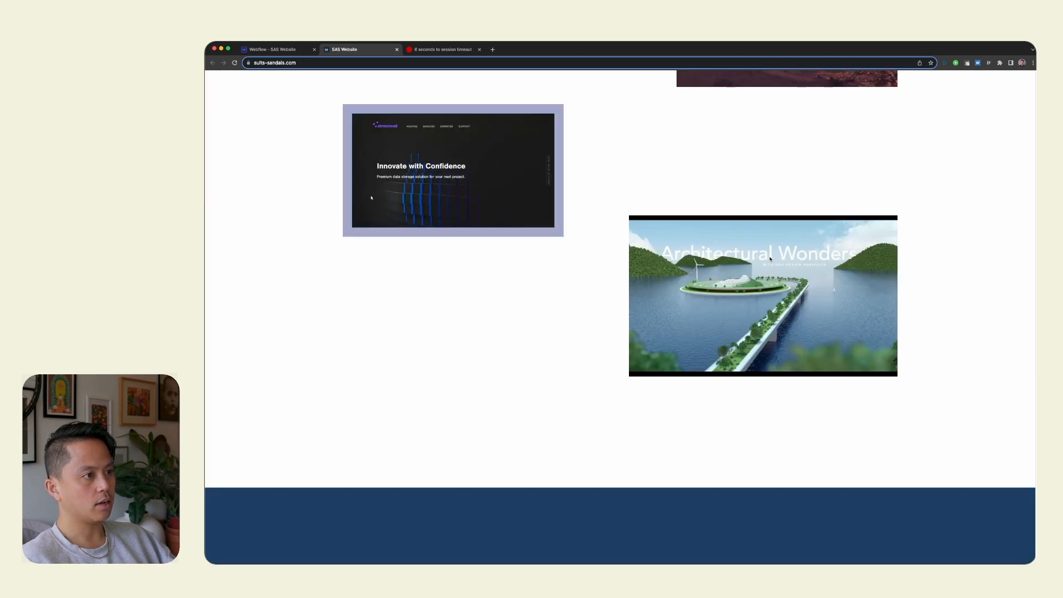
pyautogui.scroll(15, 765, 250)
# Switch to Webflow, select the Interchecks video container to check its height, and compare it with the featured work on the live site.
pyautogui.click(283, 50)
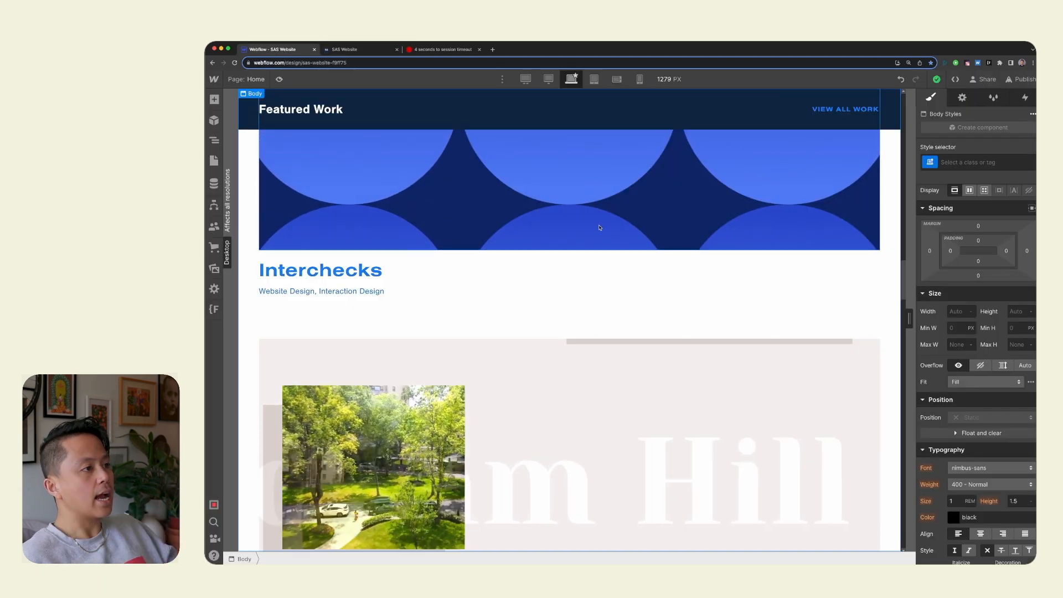
pyautogui.scroll(5, 673, 250)
pyautogui.click(673, 251)
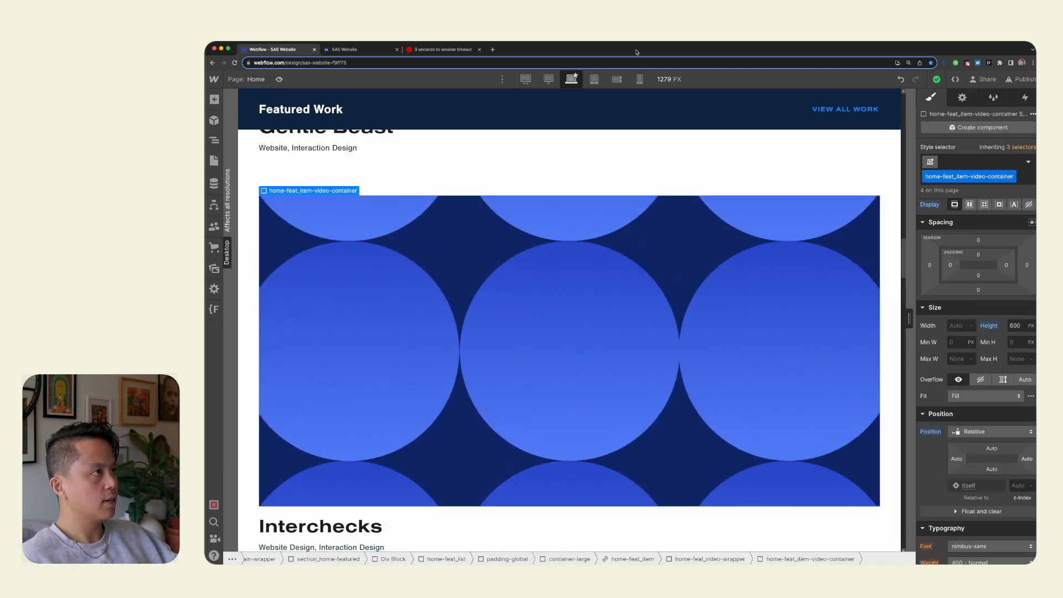
pyautogui.click(366, 49)
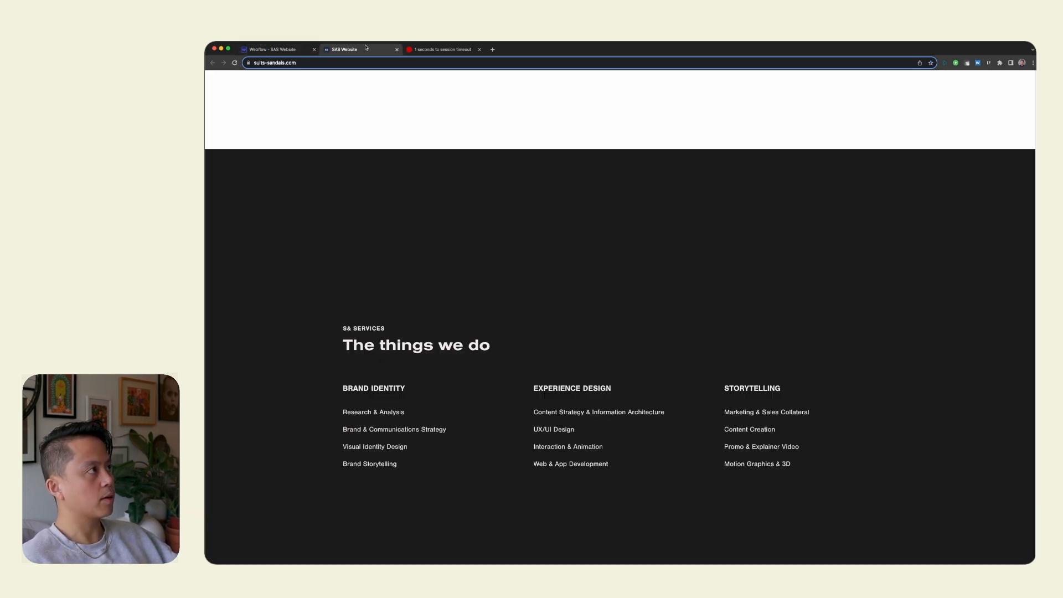
pyautogui.scroll(15, 817, 289)
pyautogui.scroll(-8, 761, 406)
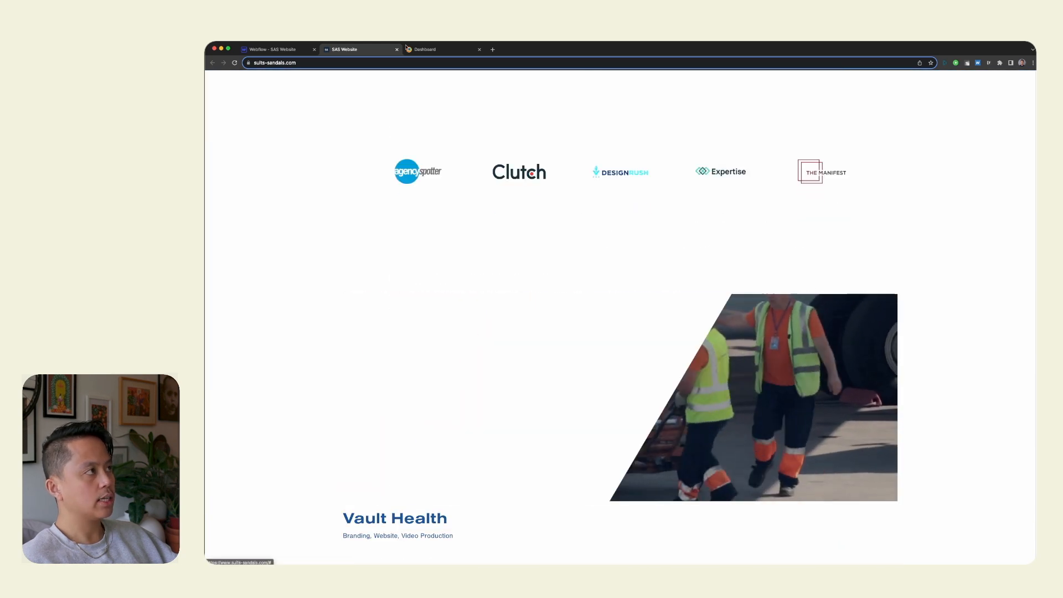
# Switch to Webflow and convert the home-feat_item-video-container height from pixels to 37.5 rem.
pyautogui.click(284, 50)
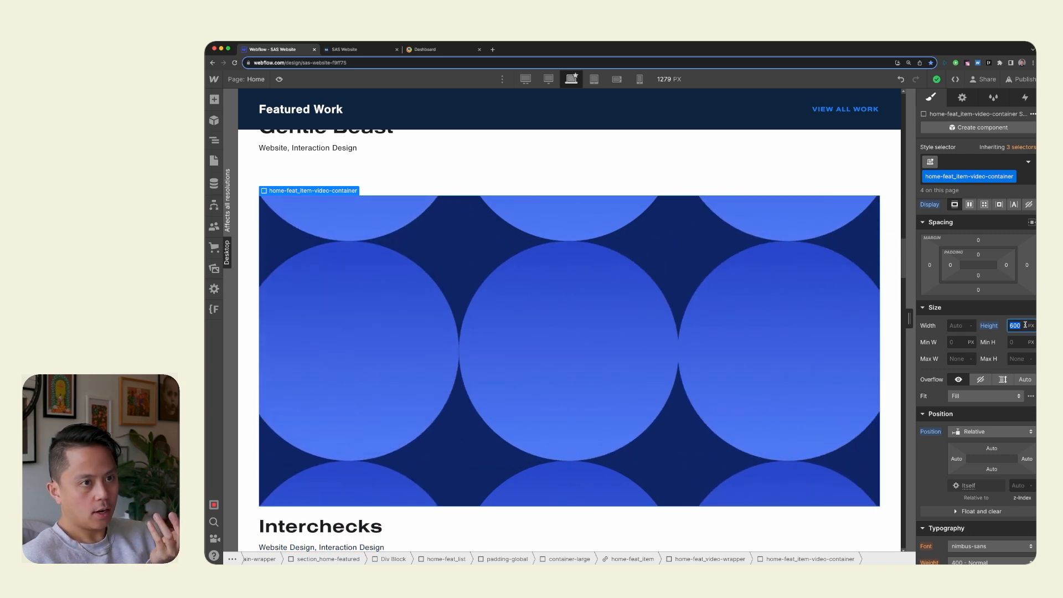
pyautogui.press('Right')
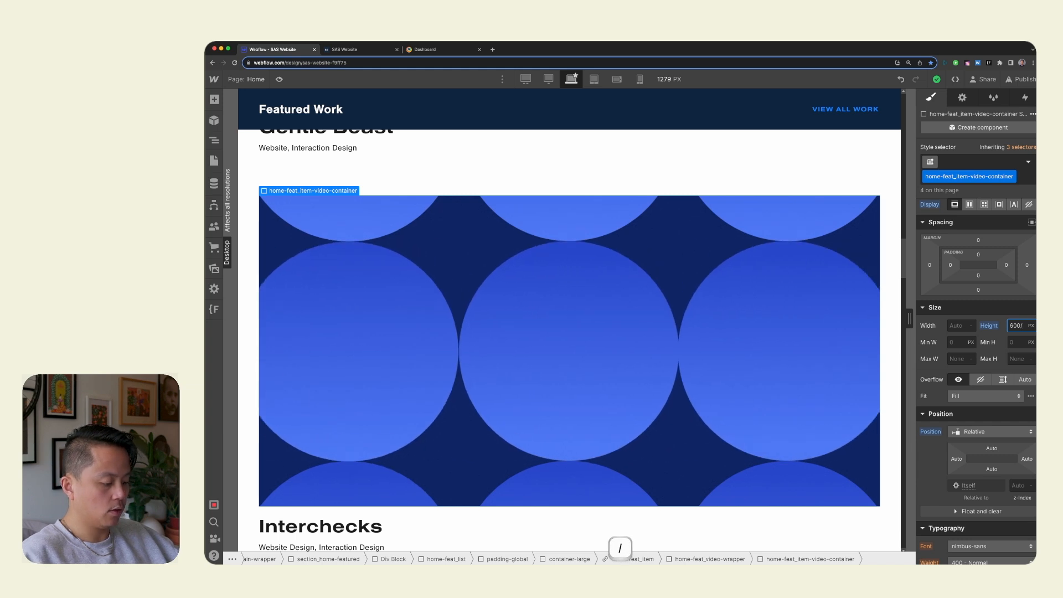
pyautogui.press('Return')
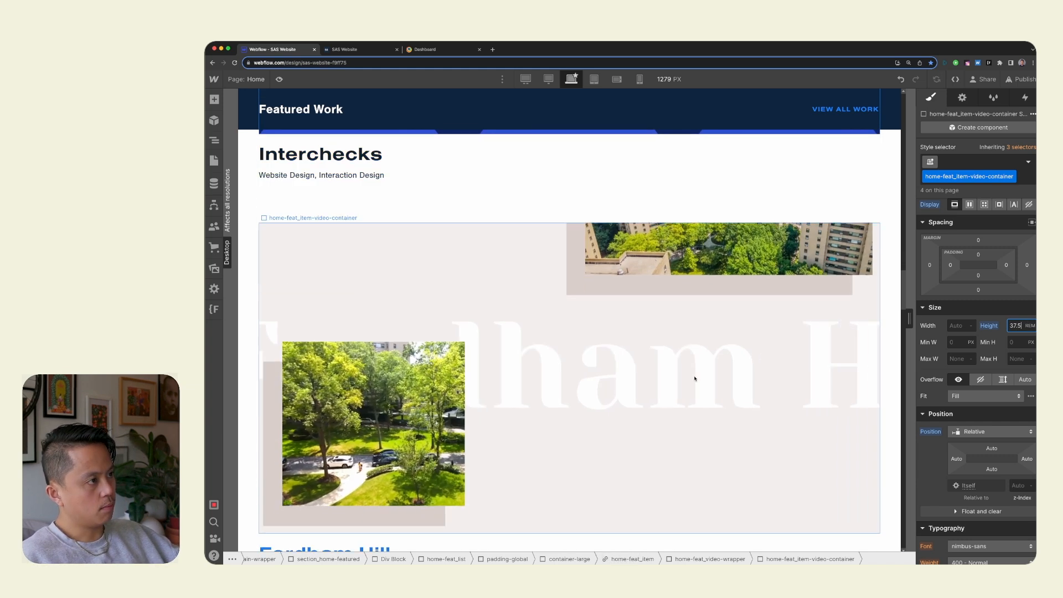
pyautogui.click(693, 376)
pyautogui.scroll(-1, 693, 376)
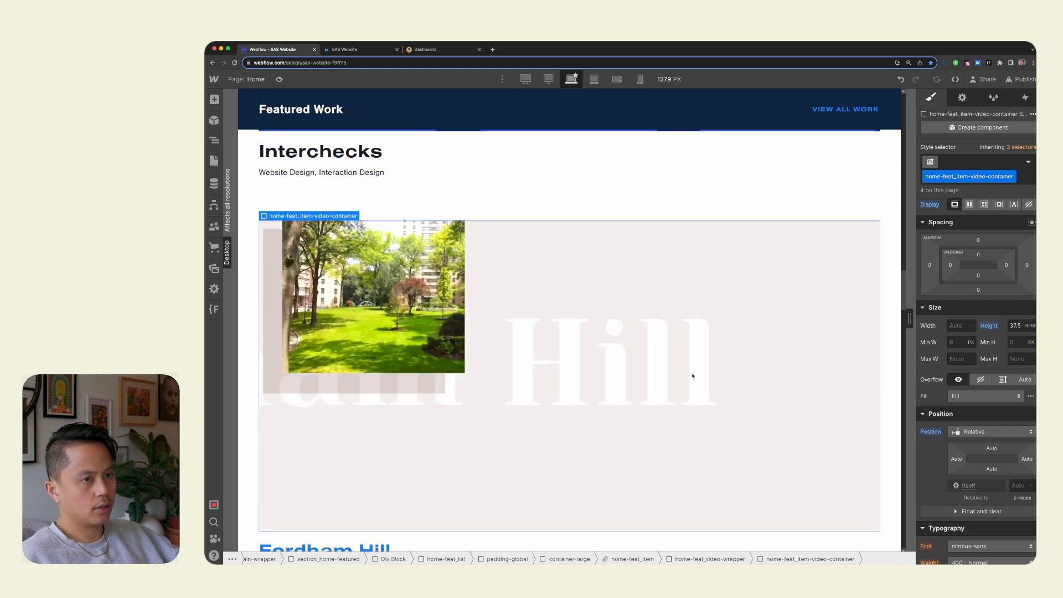
pyautogui.click(362, 51)
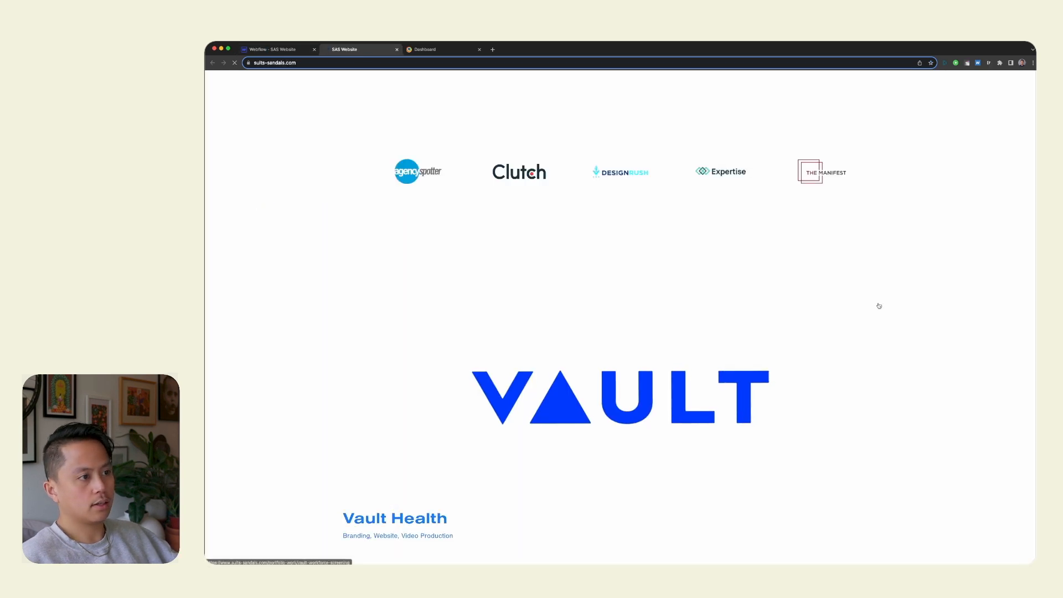
pyautogui.click(277, 50)
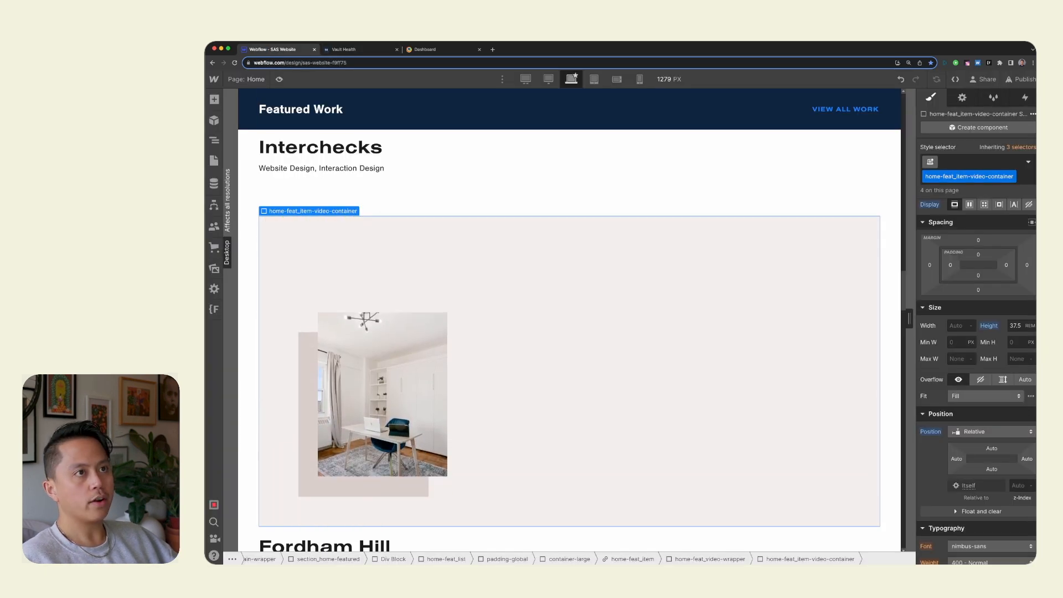
pyautogui.click(1020, 80)
pyautogui.click(979, 259)
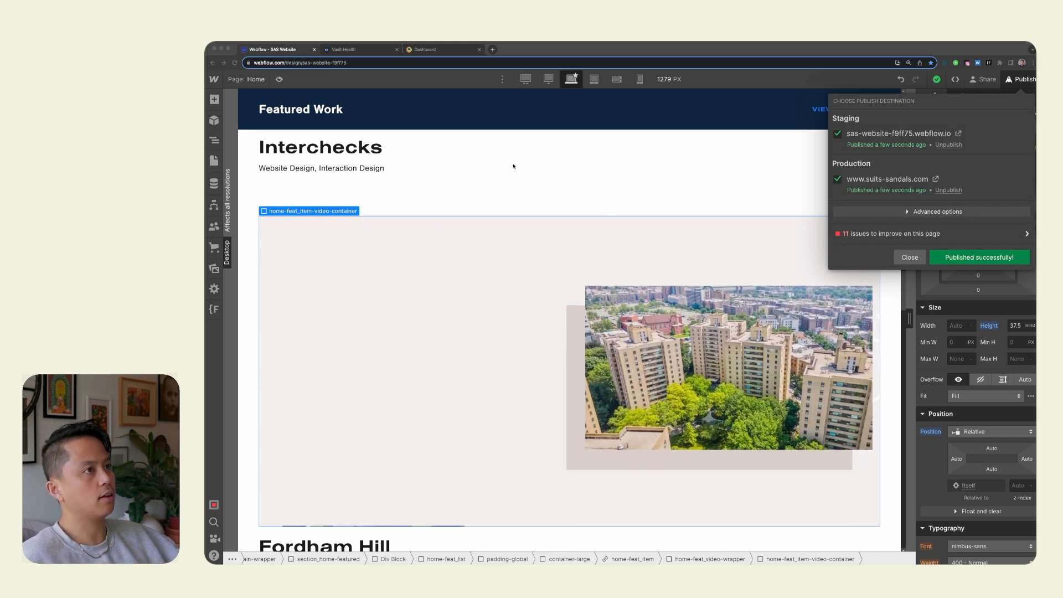
# Return from the live Vault Health project page to the home page, reload it and check the featured videos' proportions.
pyautogui.click(345, 50)
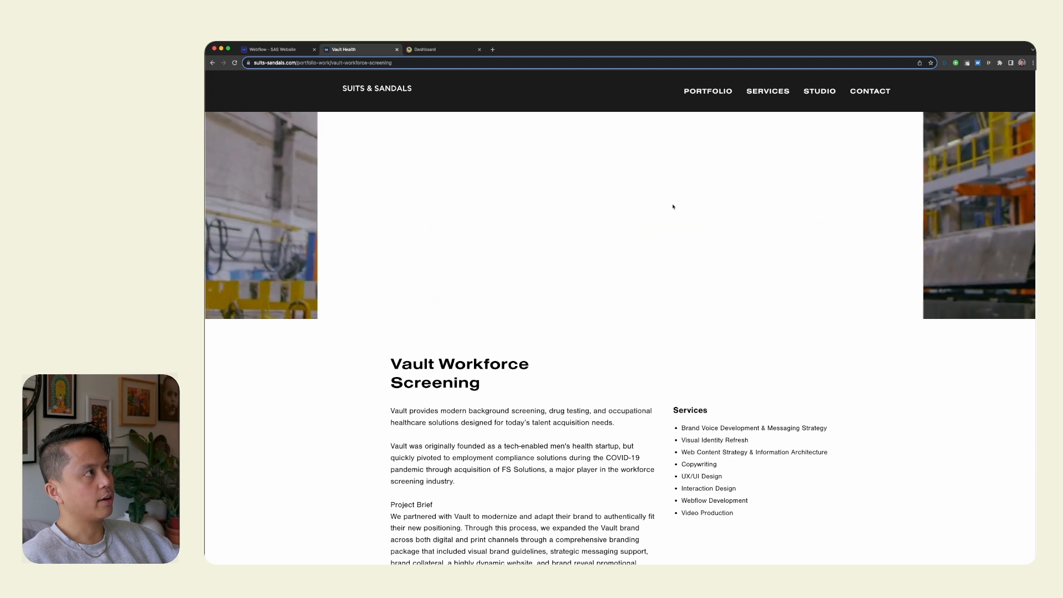
pyautogui.click(373, 93)
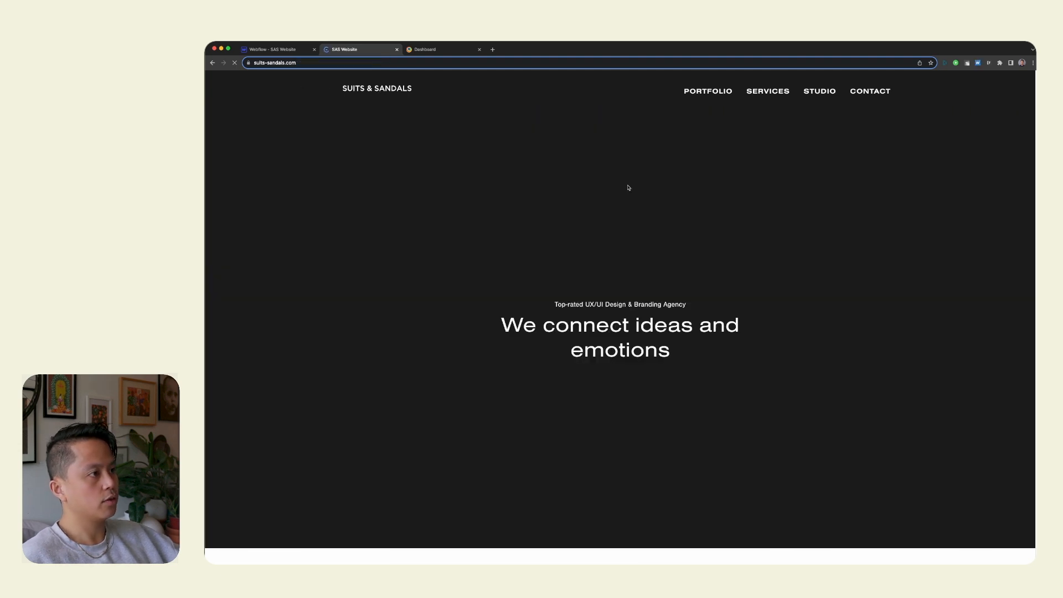
pyautogui.scroll(-3, 846, 304)
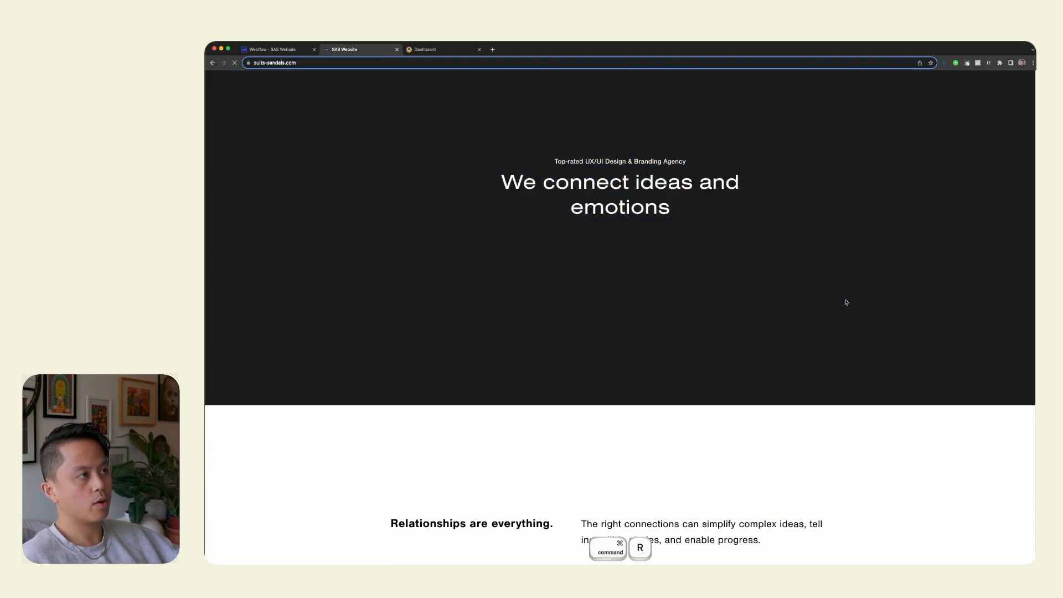
pyautogui.scroll(-10, 846, 304)
pyautogui.scroll(-10, 847, 302)
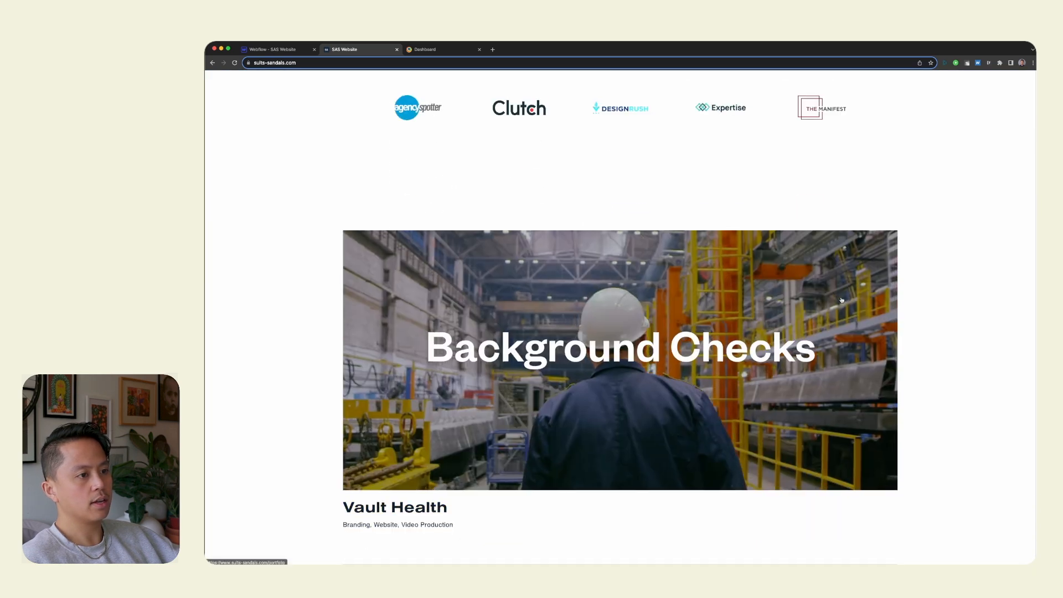
pyautogui.scroll(-8, 843, 288)
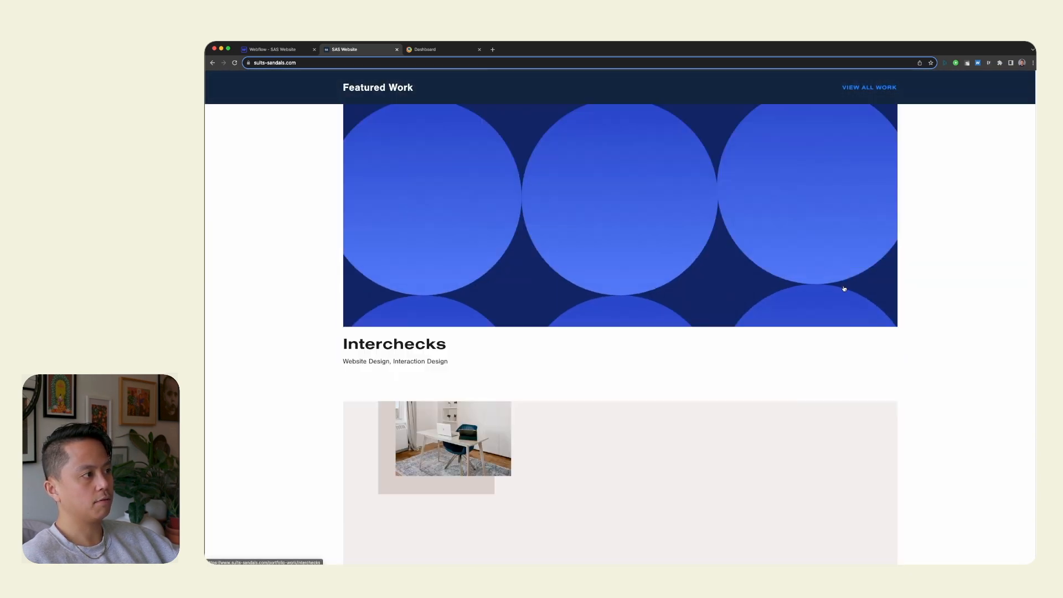
pyautogui.scroll(8, 980, 327)
pyautogui.scroll(6, 895, 318)
pyautogui.scroll(15, 894, 316)
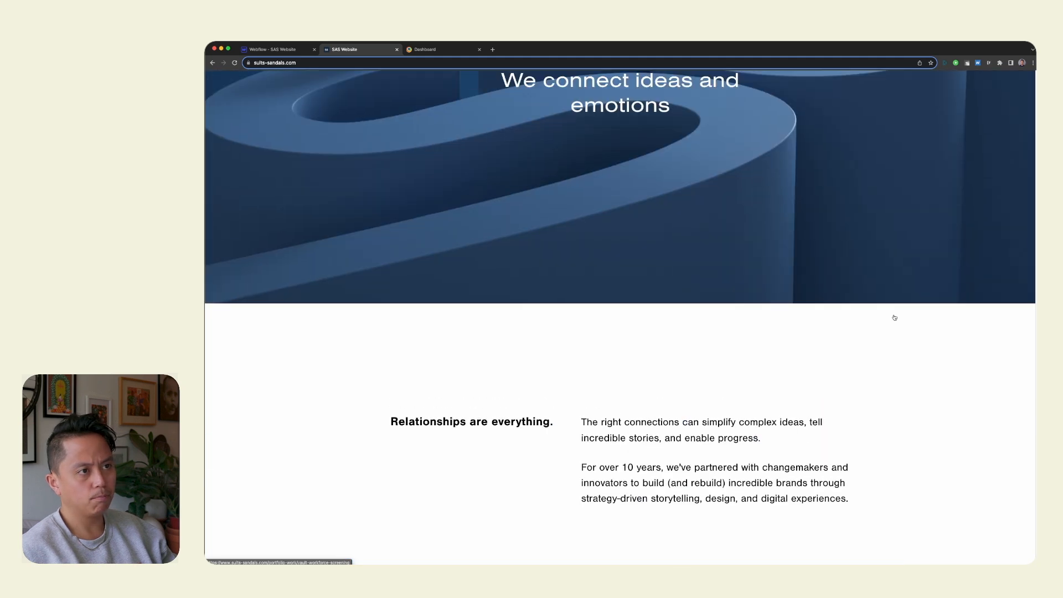
pyautogui.scroll(-8, 892, 316)
# Glance at the Webflow canvas, reload the live home page and recheck its hero and intro sections.
pyautogui.click(288, 49)
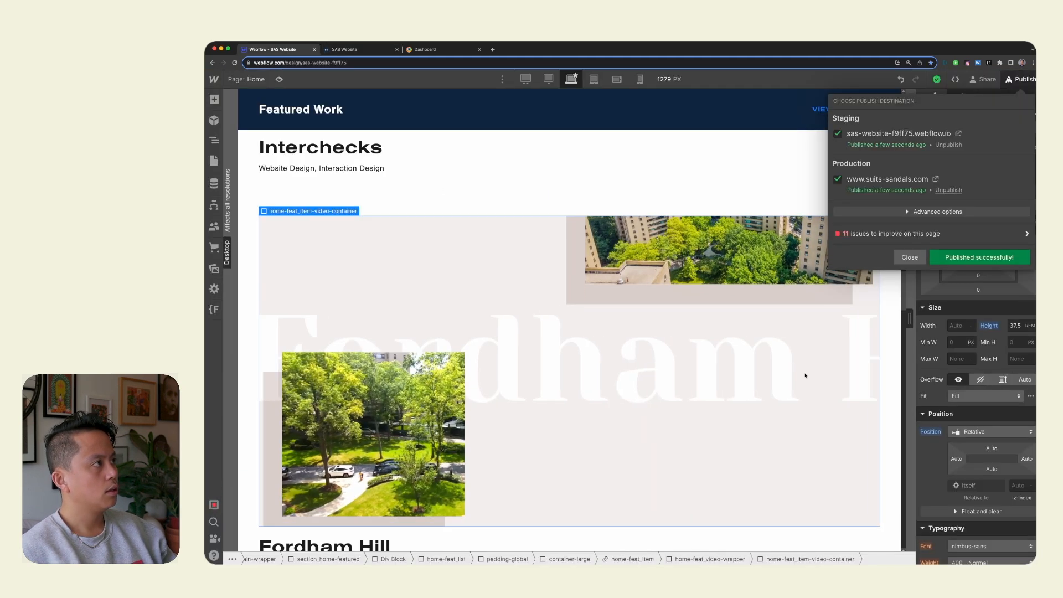
pyautogui.click(354, 49)
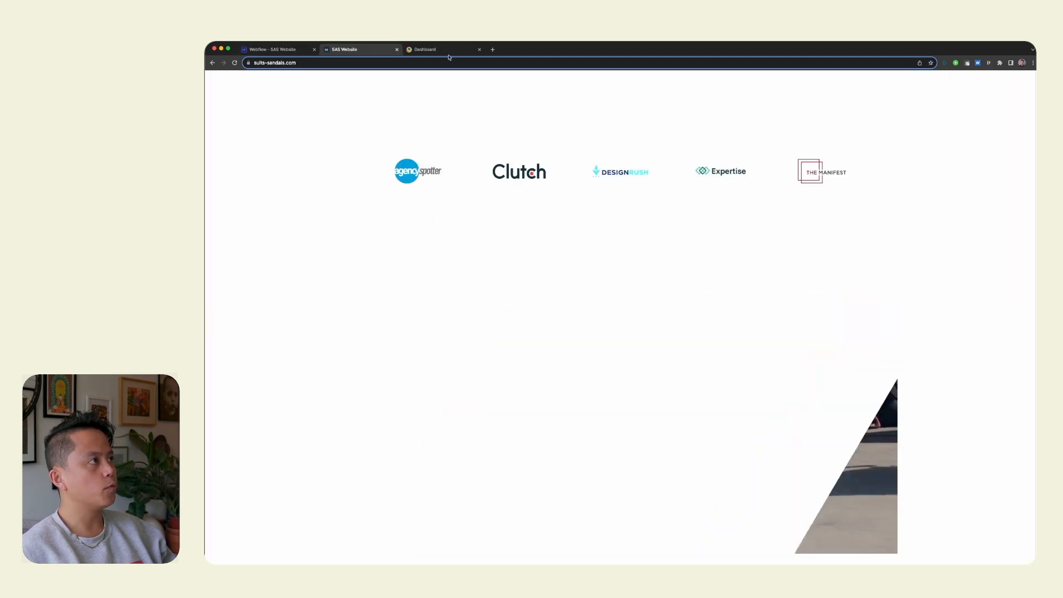
pyautogui.scroll(-5, 873, 283)
pyautogui.scroll(10, 877, 274)
pyautogui.scroll(5, 878, 274)
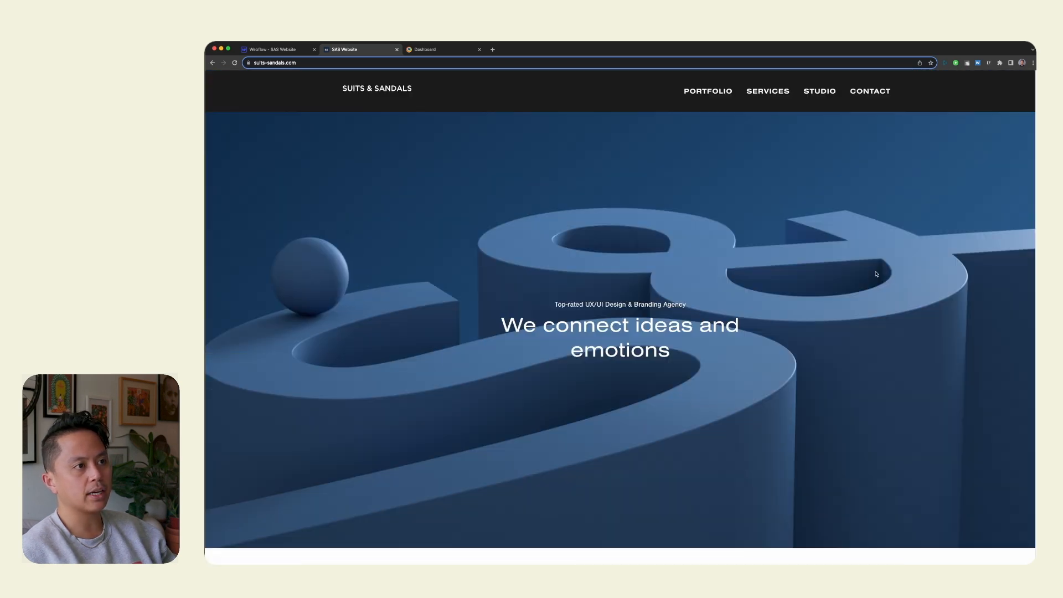
pyautogui.press('super+r')
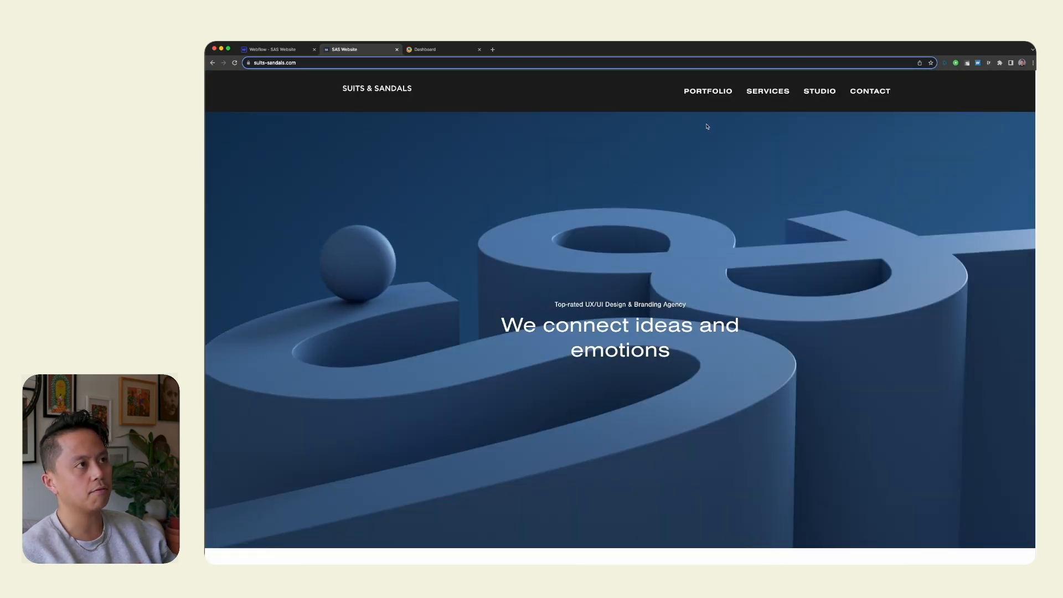
pyautogui.scroll(-5, 850, 285)
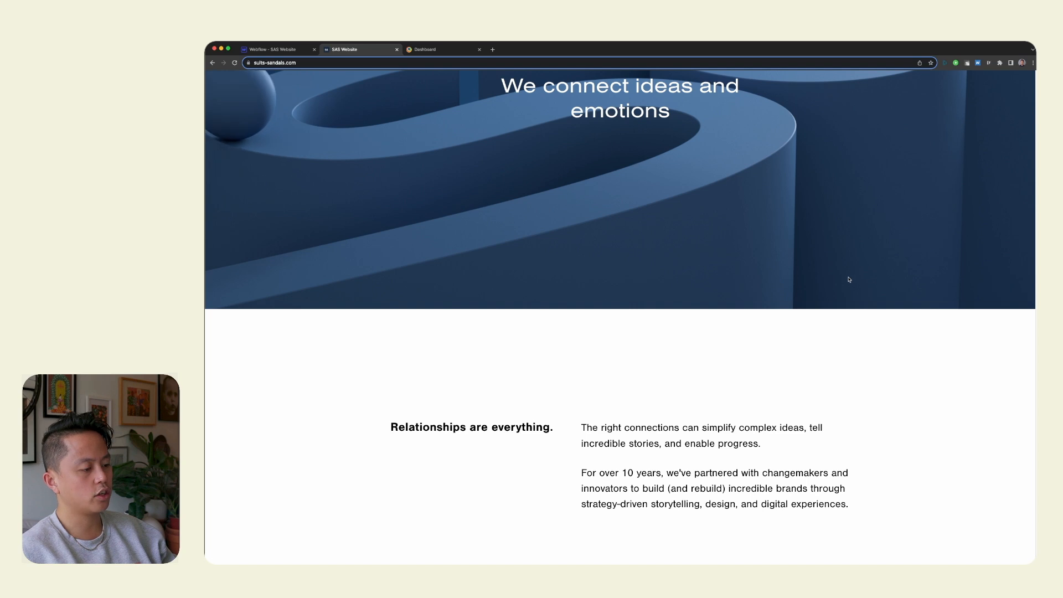
pyautogui.scroll(5, 848, 280)
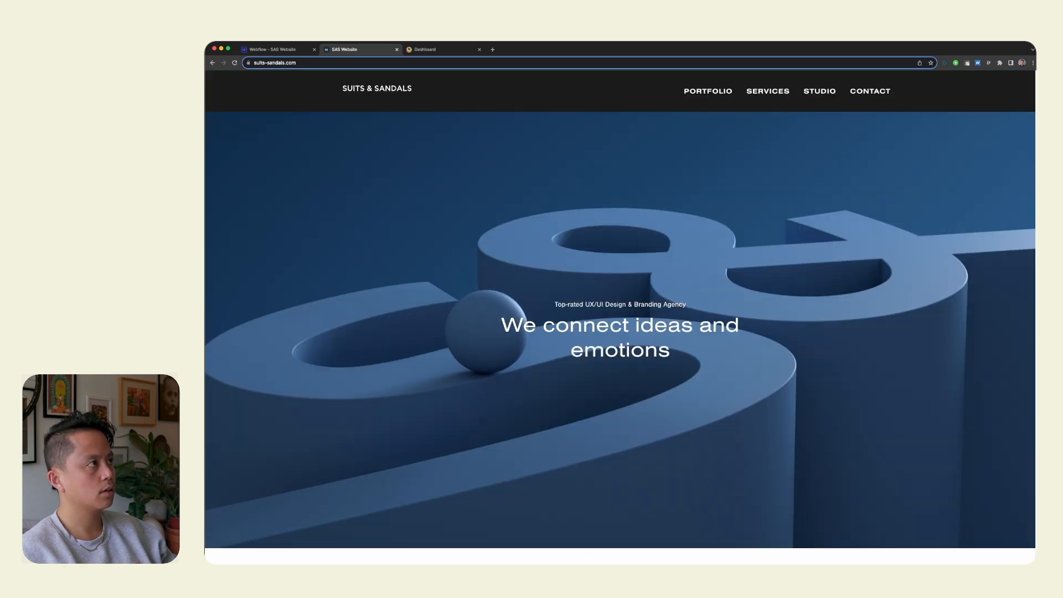
# Look at the BrowserStack dashboard, and open the live site's Portfolio page to check it at full width.
pyautogui.click(435, 51)
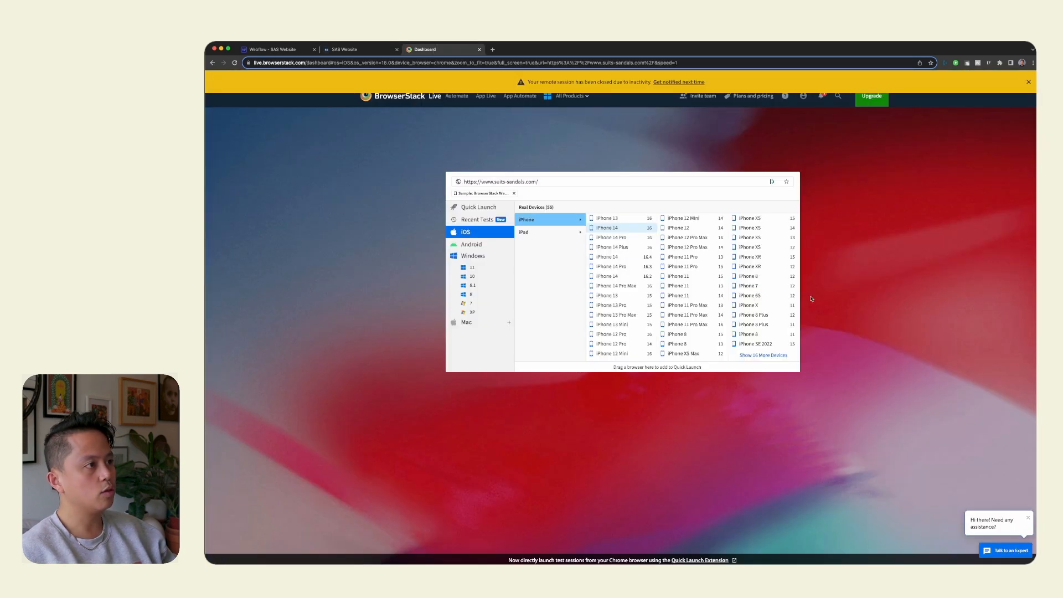
pyautogui.click(372, 53)
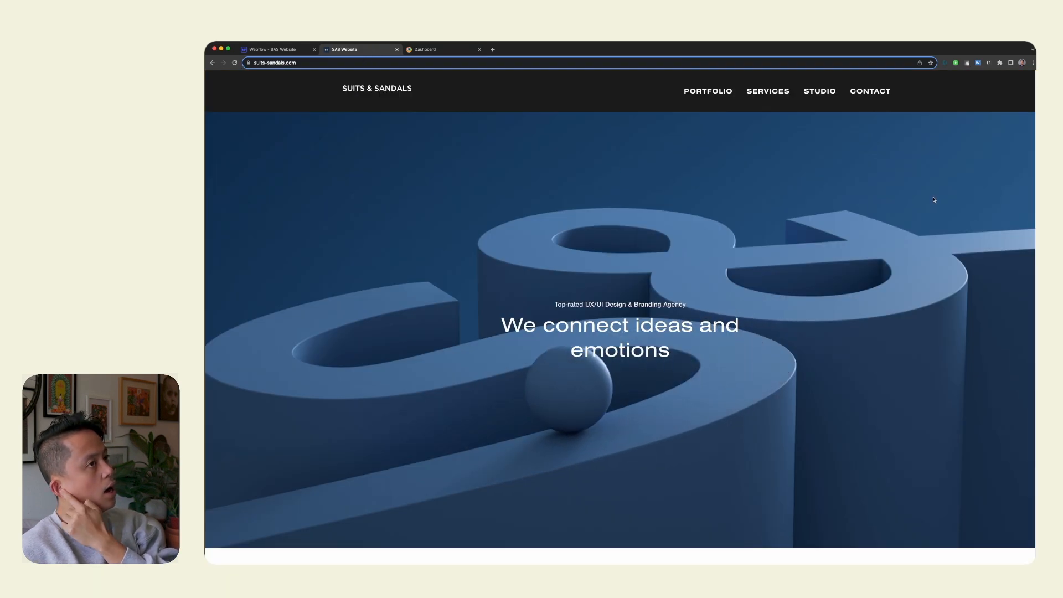
pyautogui.click(701, 92)
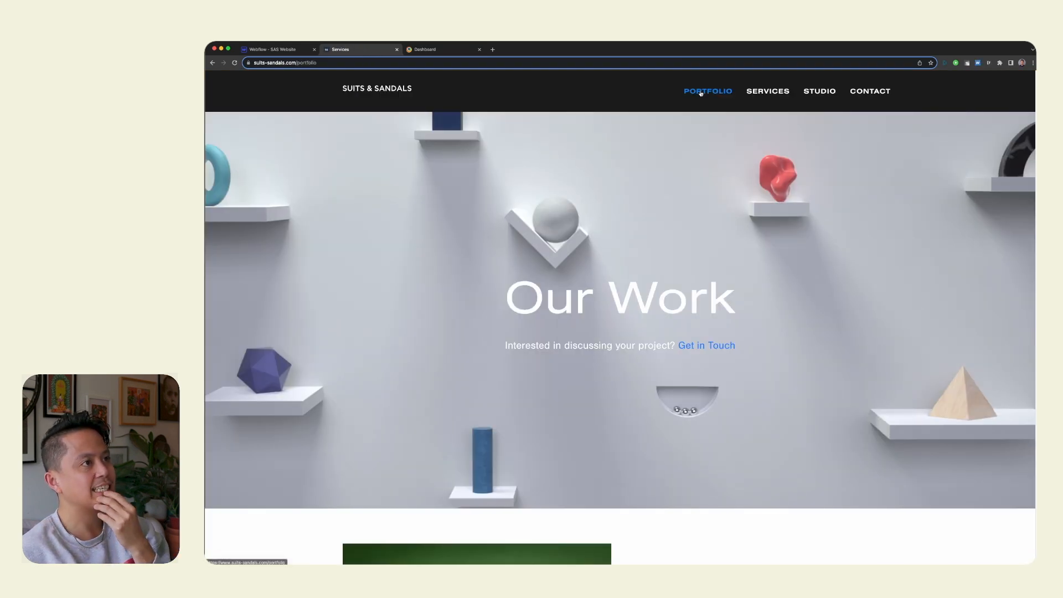
# Open the live site's Services page and check it along with the Studio navigation dropdown.
pyautogui.click(765, 95)
pyautogui.click(811, 92)
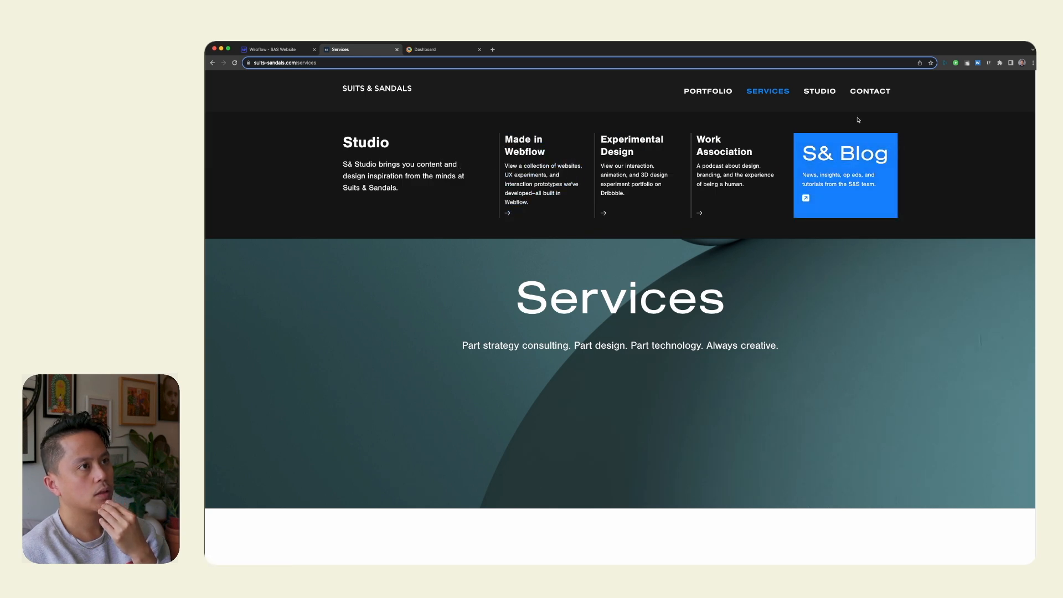
pyautogui.click(872, 94)
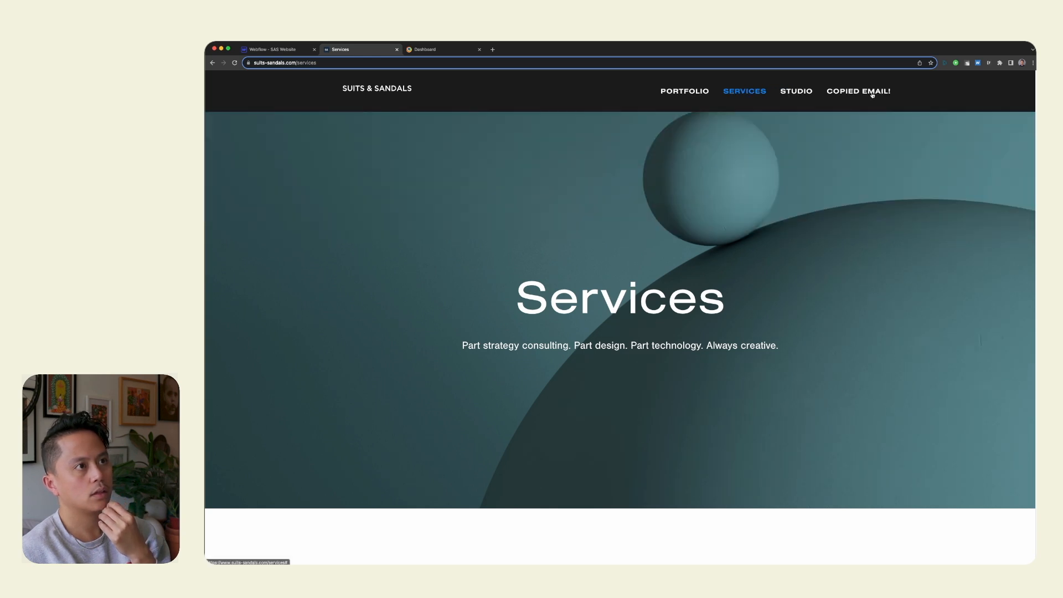
# Return to the live home page and review its award logos, featured work, services list, brand consultancy section and footer.
pyautogui.click(367, 94)
pyautogui.scroll(-4, 801, 410)
pyautogui.scroll(-8, 801, 410)
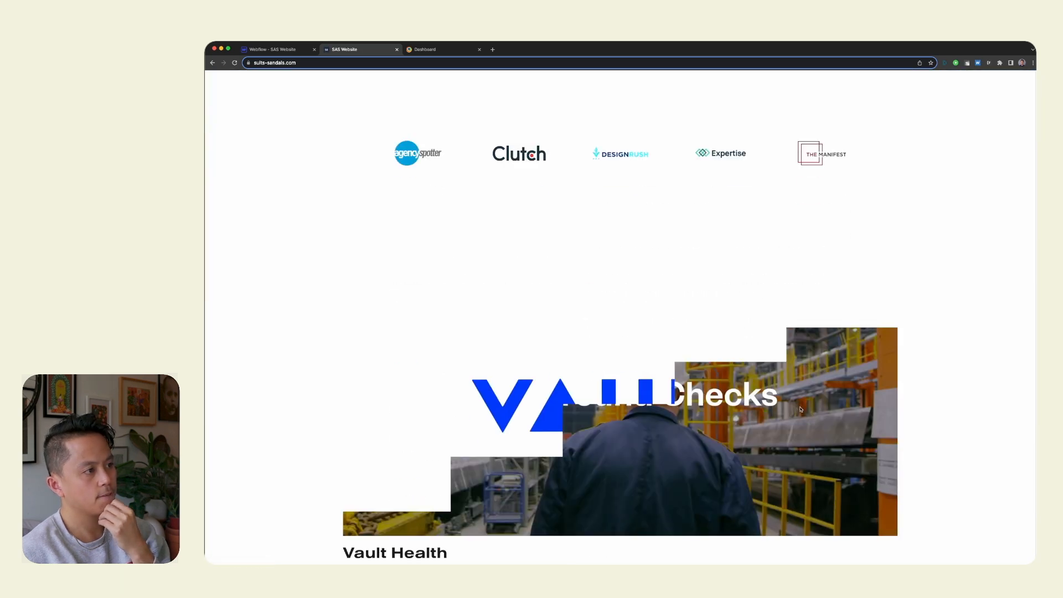
pyautogui.scroll(3, 803, 402)
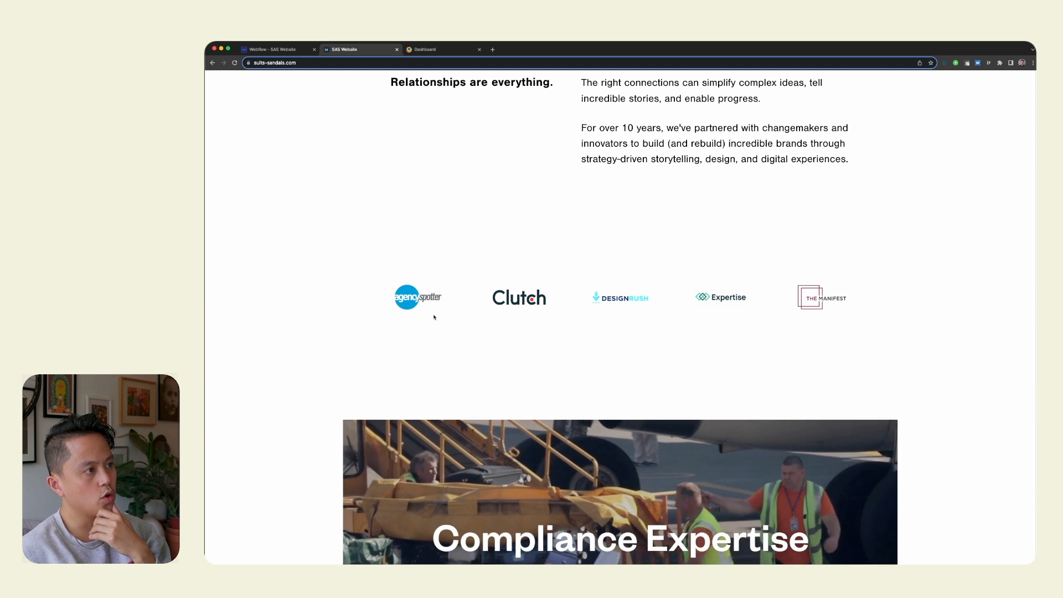
pyautogui.scroll(-3, 919, 348)
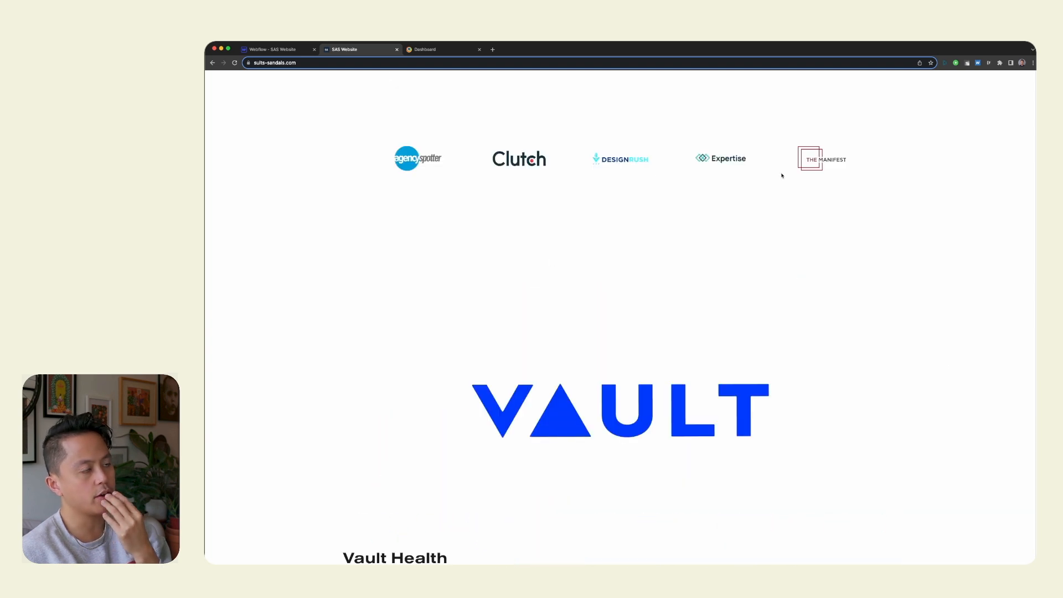
pyautogui.scroll(-15, 975, 413)
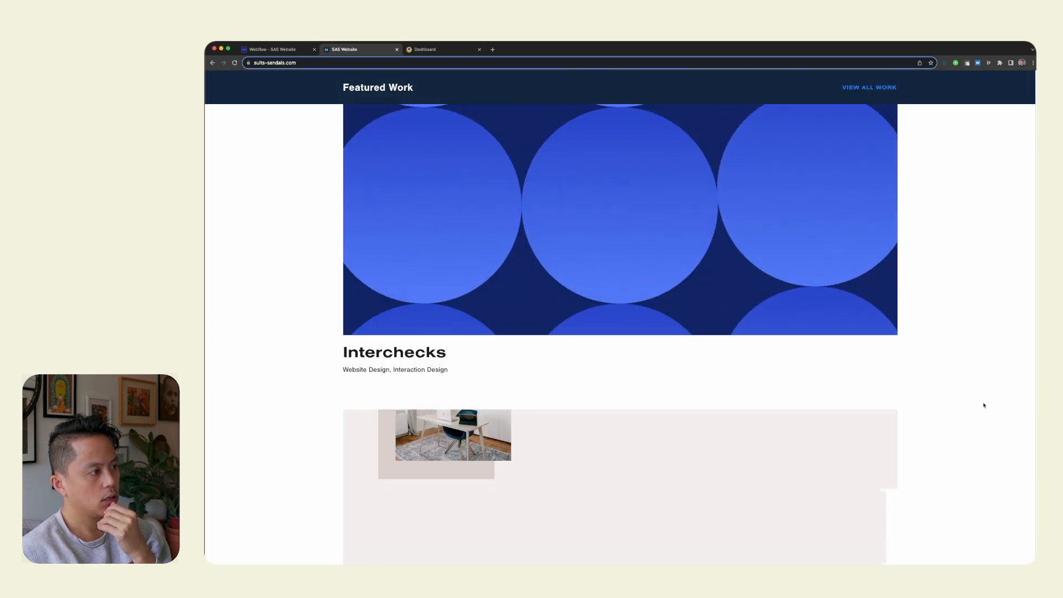
pyautogui.scroll(-15, 984, 406)
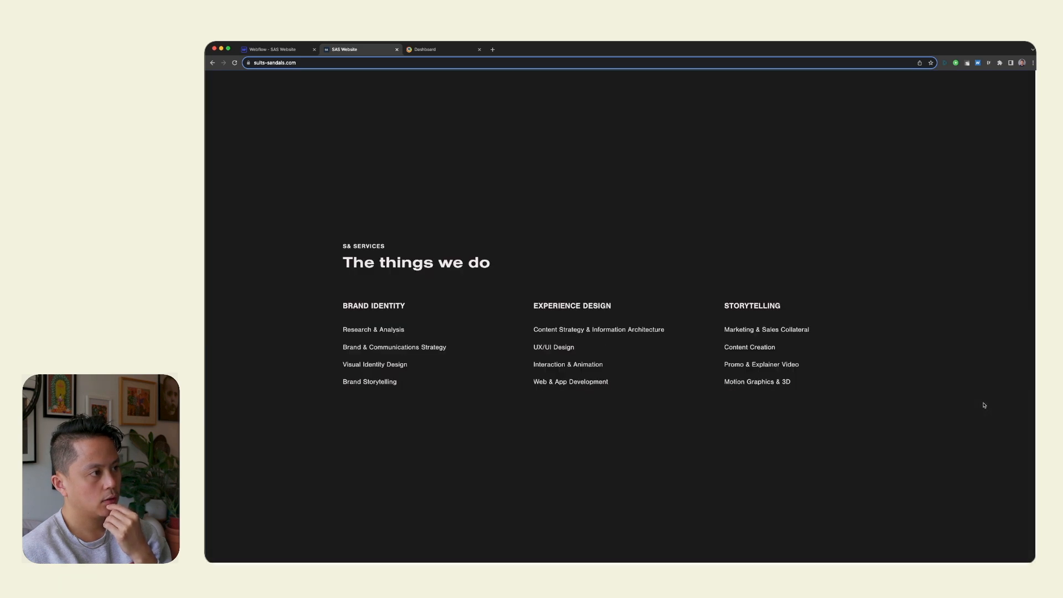
pyautogui.scroll(-15, 984, 406)
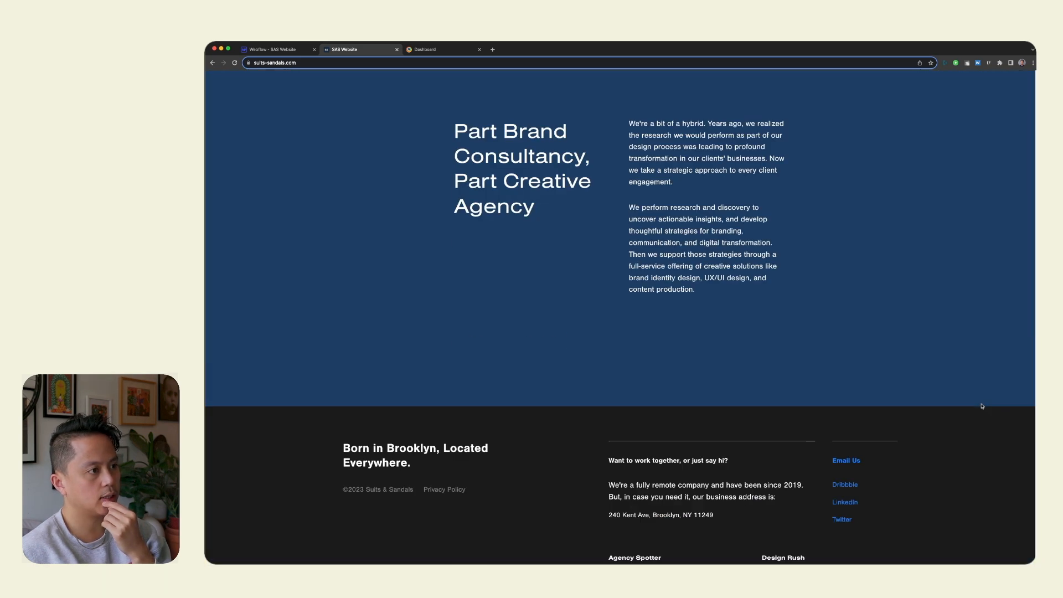
pyautogui.scroll(-5, 982, 405)
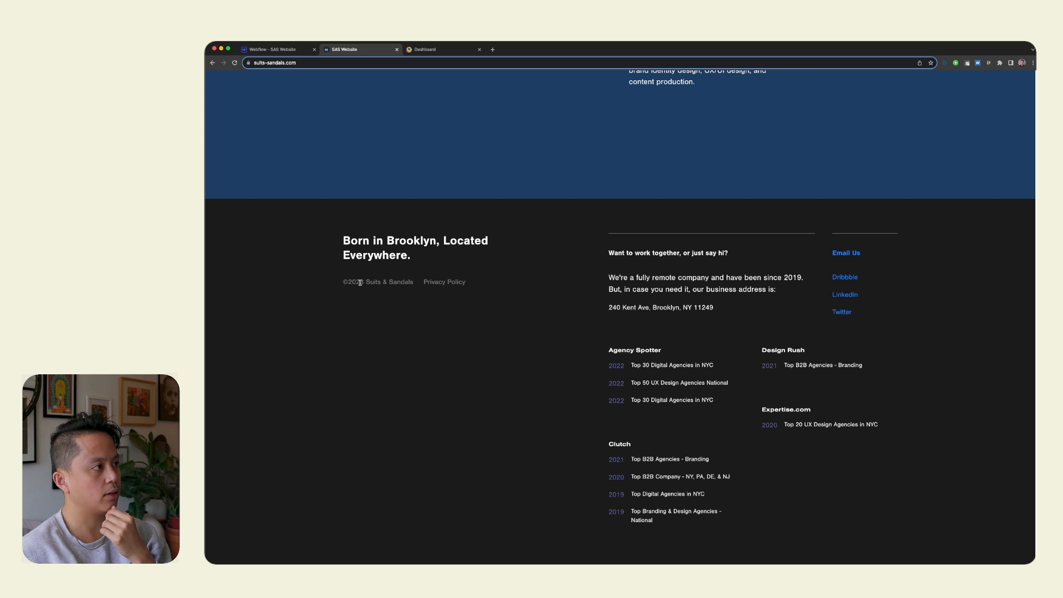
# Switch to the Webflow designer, open the footer component for editing and select the Privacy Policy link.
pyautogui.click(266, 49)
pyautogui.scroll(-20, 622, 404)
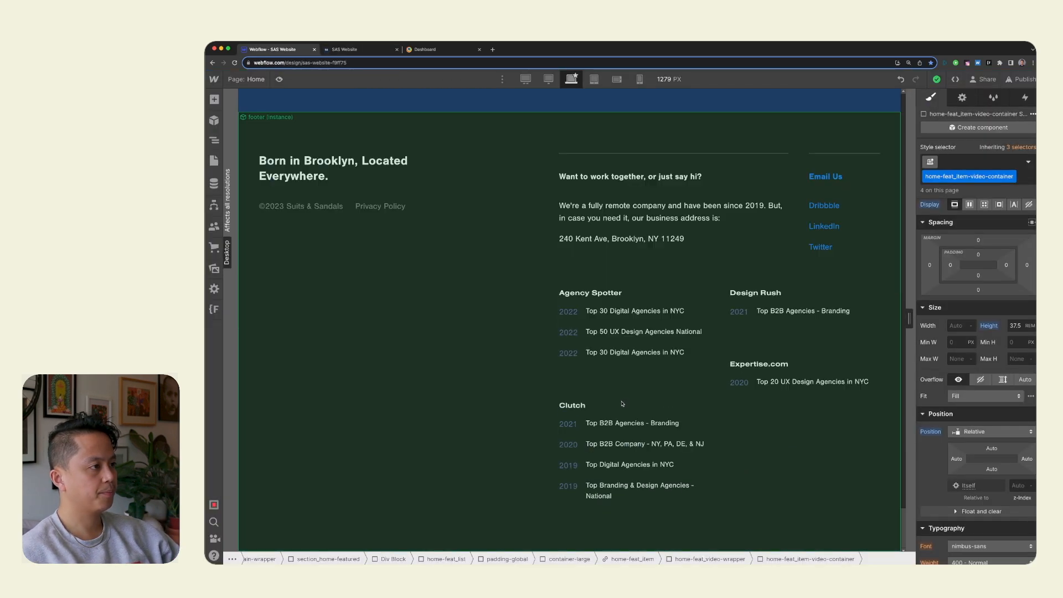
pyautogui.doubleClick(384, 206)
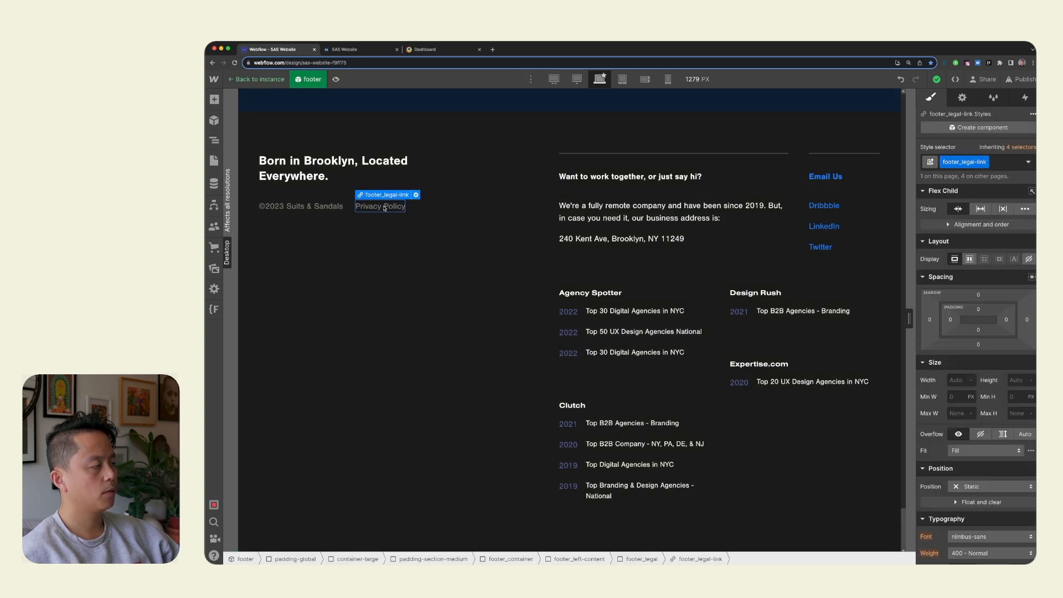
pyautogui.press('Up')
pyautogui.click(371, 202)
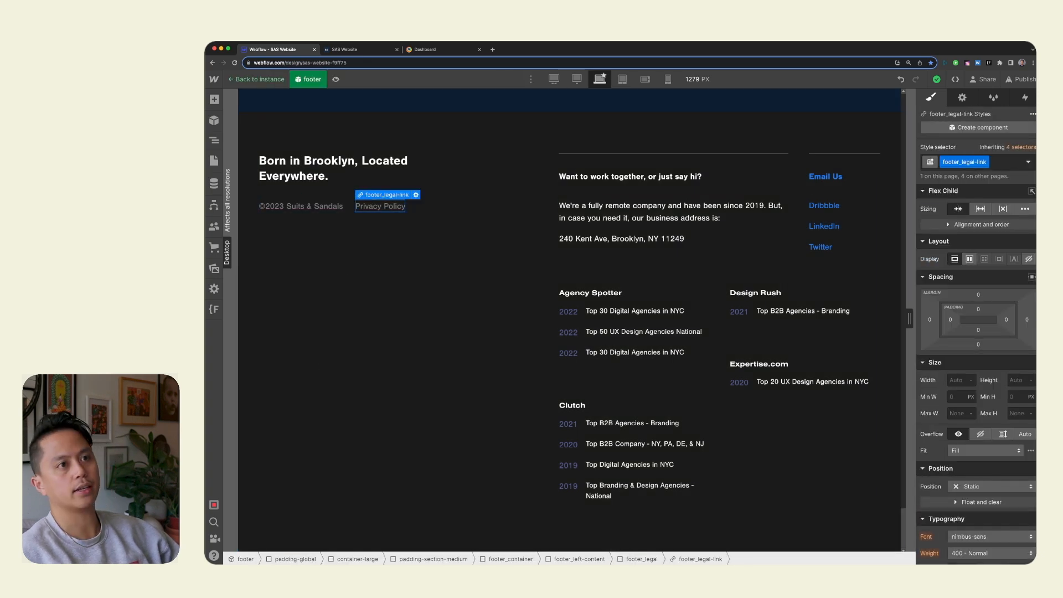
# Set the Hover state text color of the footer_legal-link class to the Highlight swatch.
pyautogui.click(1029, 162)
pyautogui.click(1011, 207)
pyautogui.scroll(-8, 975, 332)
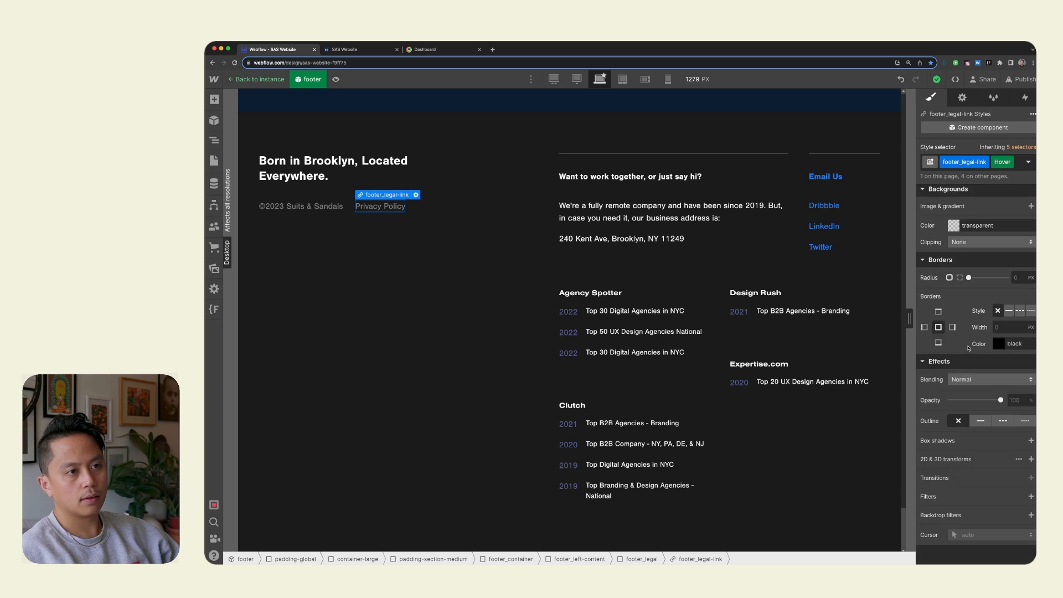
pyautogui.scroll(4, 964, 327)
pyautogui.click(954, 321)
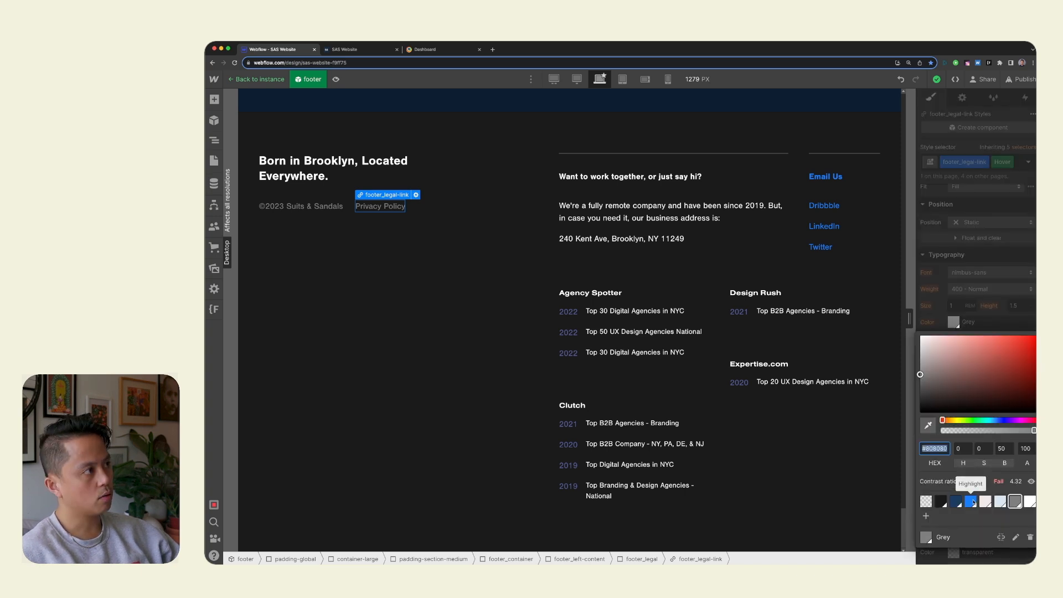
pyautogui.click(972, 502)
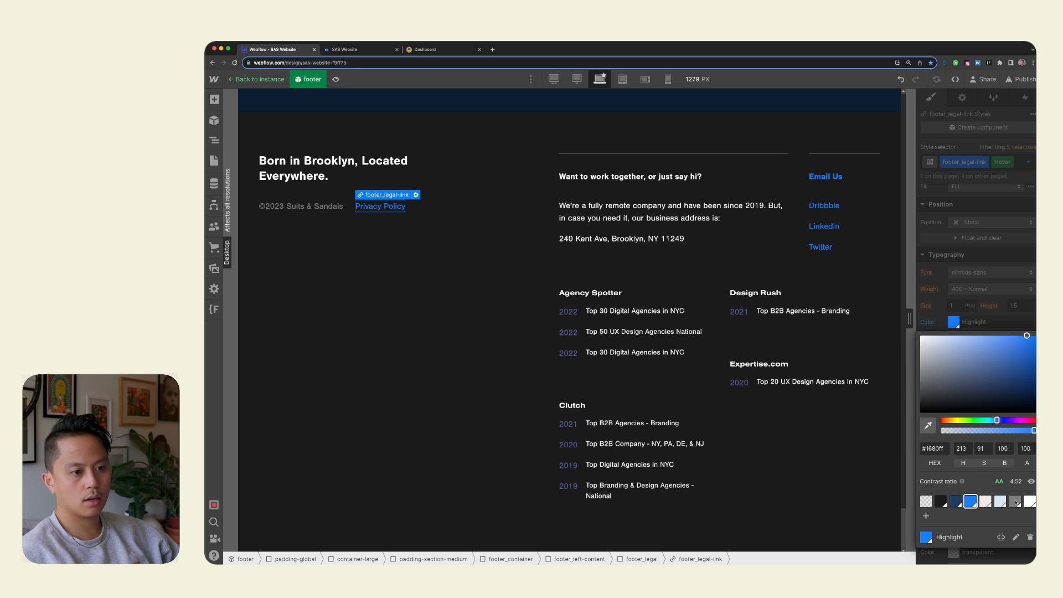
pyautogui.click(1001, 502)
pyautogui.click(970, 502)
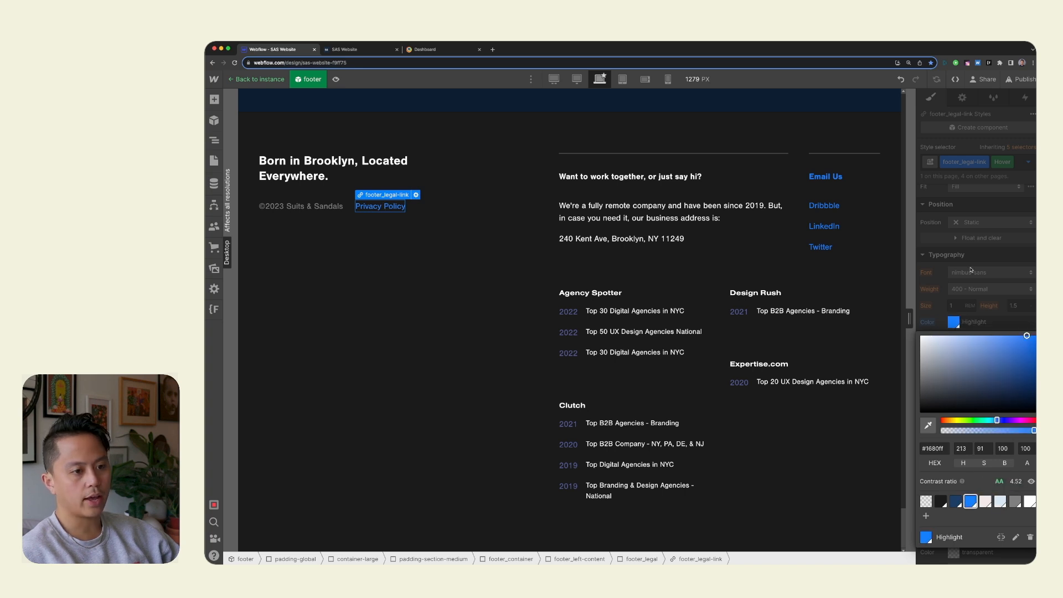
pyautogui.click(967, 304)
pyautogui.scroll(-6, 1026, 393)
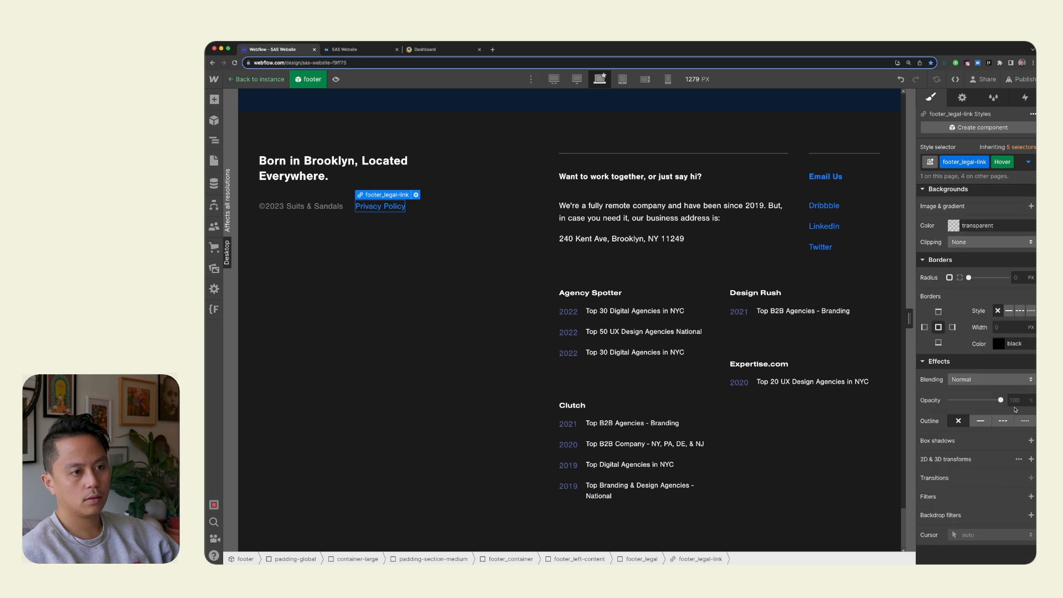
# Return the footer_legal-link class to its None state and add a Font Color transition.
pyautogui.click(1029, 161)
pyautogui.click(997, 200)
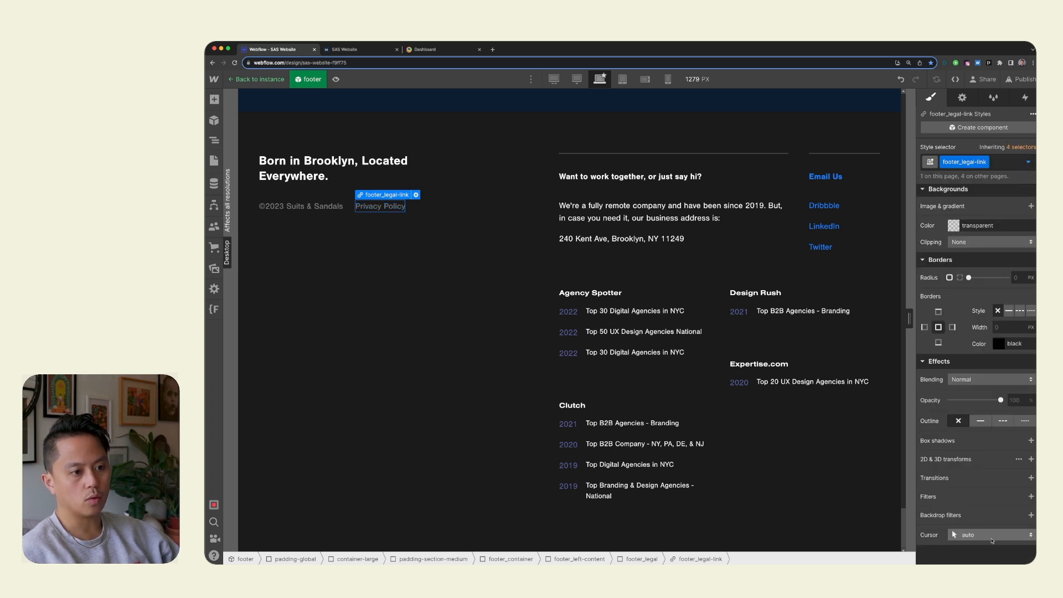
pyautogui.click(1032, 477)
pyautogui.click(986, 512)
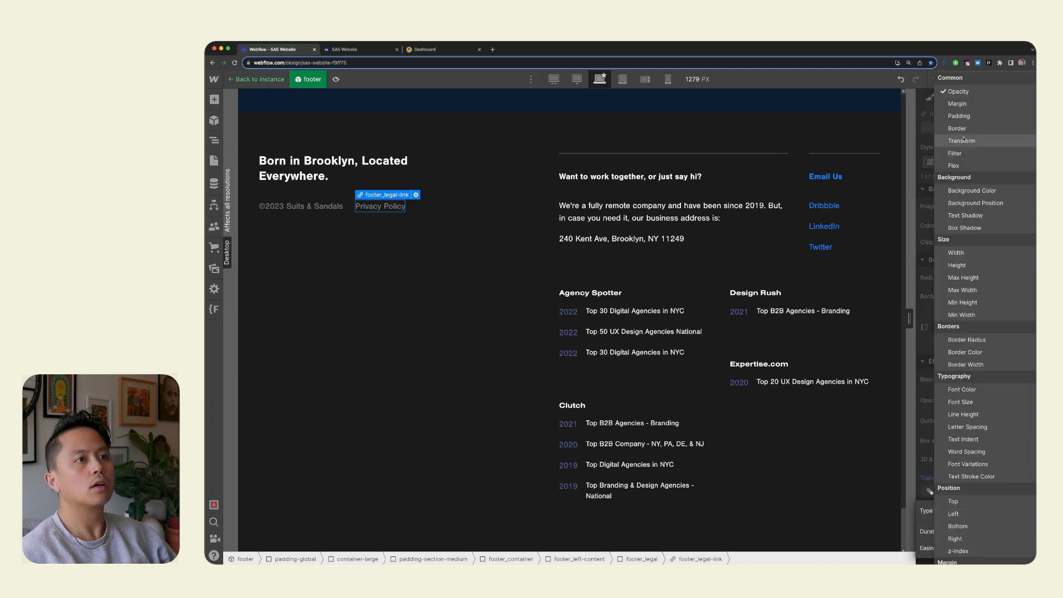
pyautogui.click(1004, 392)
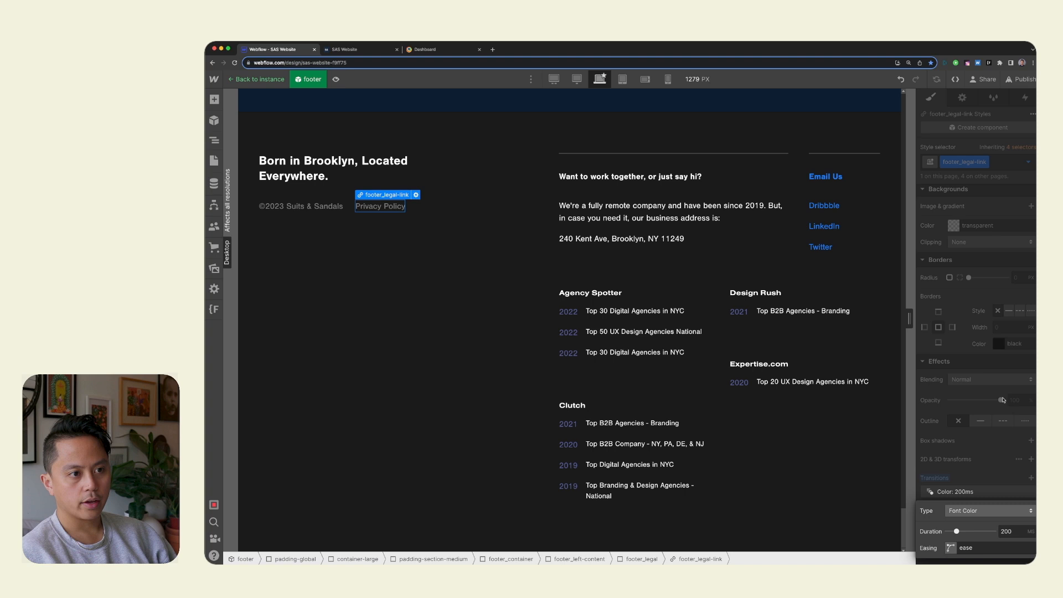
pyautogui.click(1008, 515)
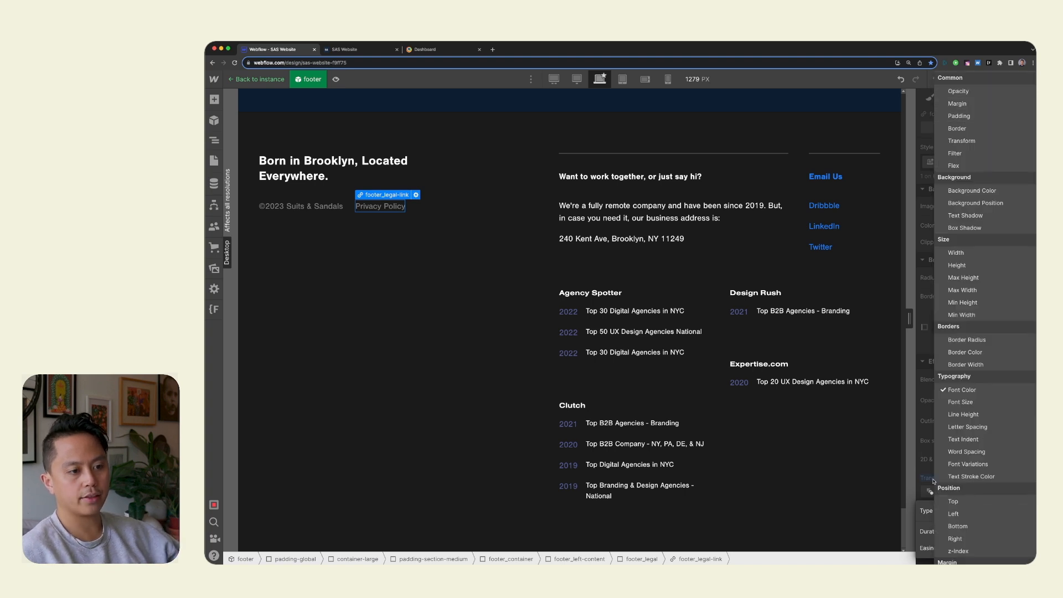
pyautogui.click(923, 451)
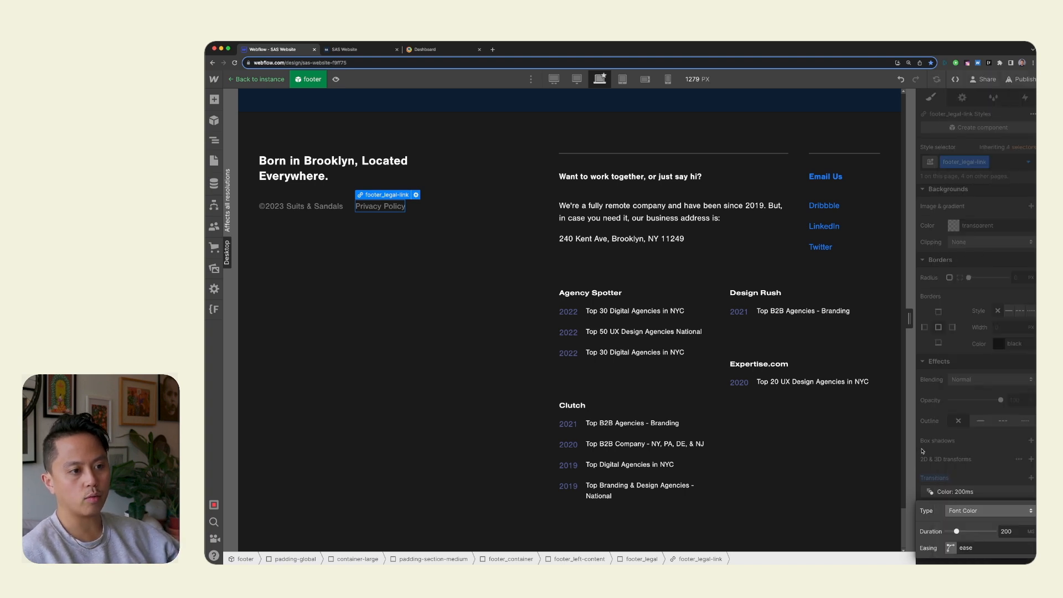
# Give the Privacy Policy link's Font Color transition Ease In Cubic easing and a 150 ms duration.
pyautogui.click(951, 549)
pyautogui.click(738, 403)
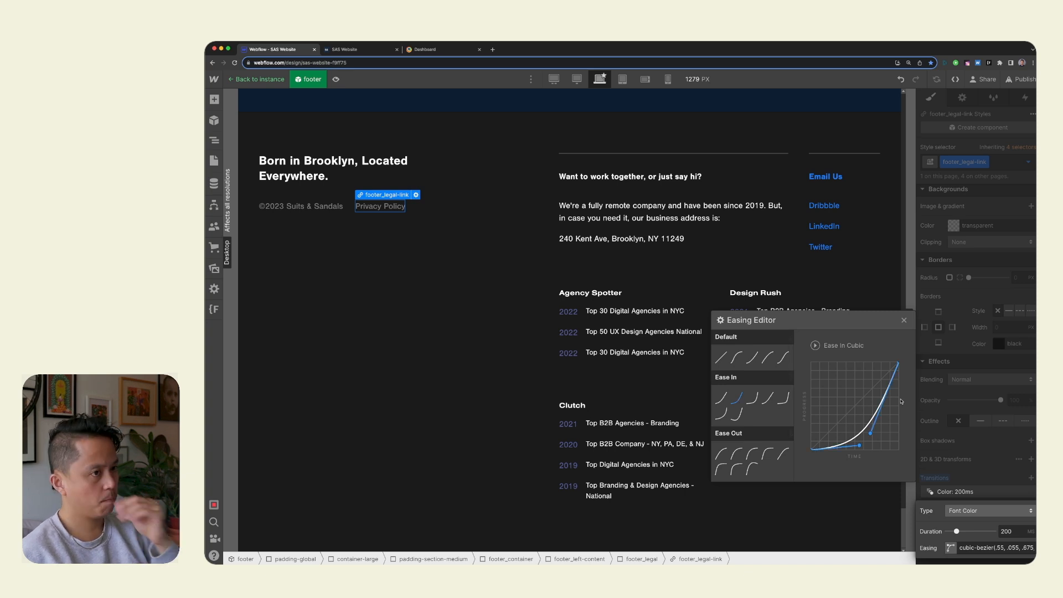
pyautogui.click(904, 320)
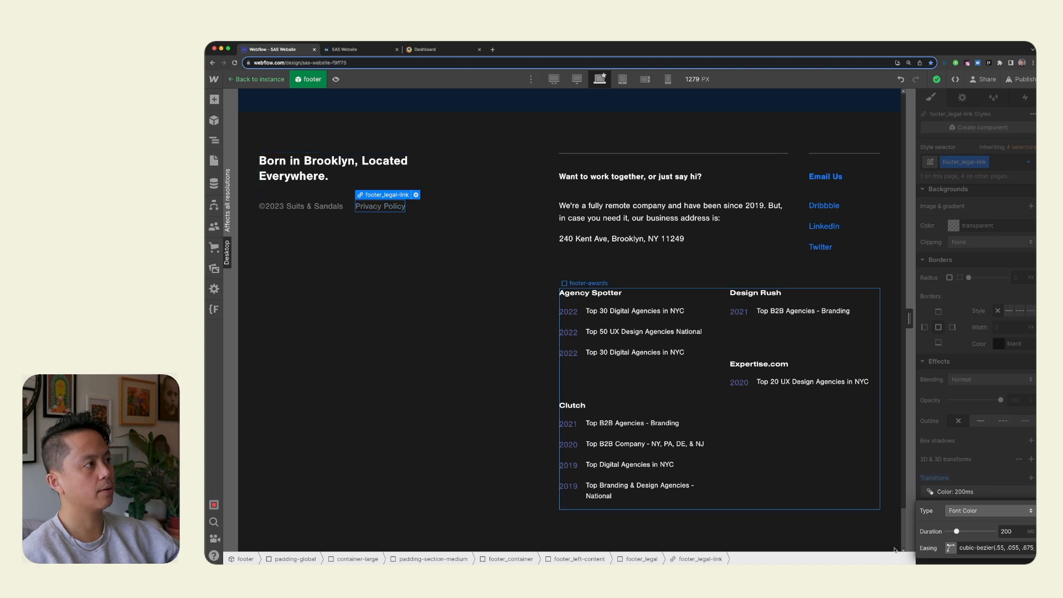
pyautogui.write('150')
pyautogui.press('Return')
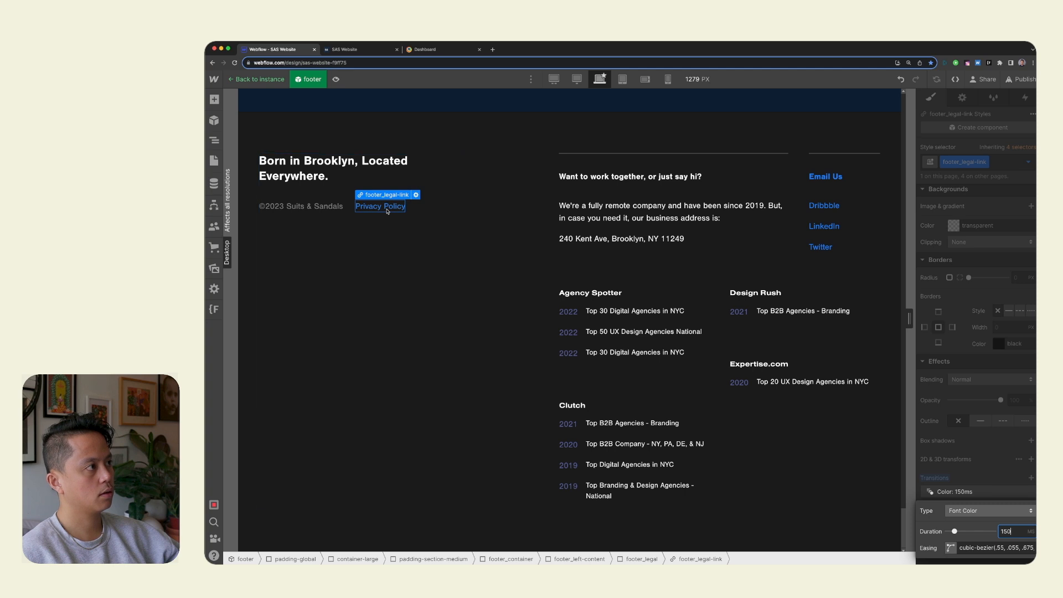
# Compare Ease In Quart and Ease Out Cubic for the Privacy Policy link's transition, and settle on Ease In Quart.
pyautogui.click(958, 549)
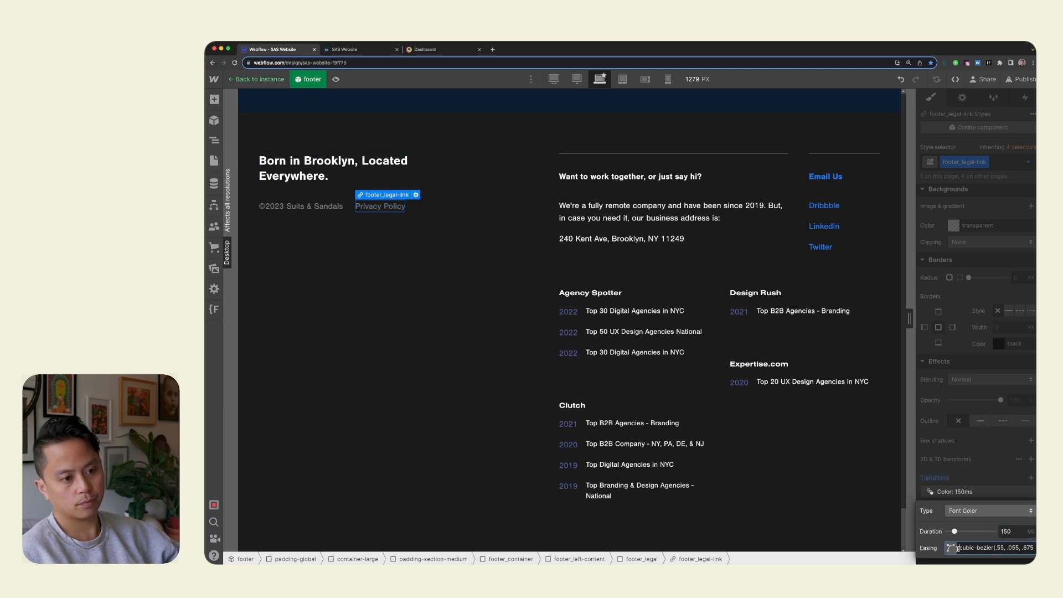
pyautogui.click(955, 549)
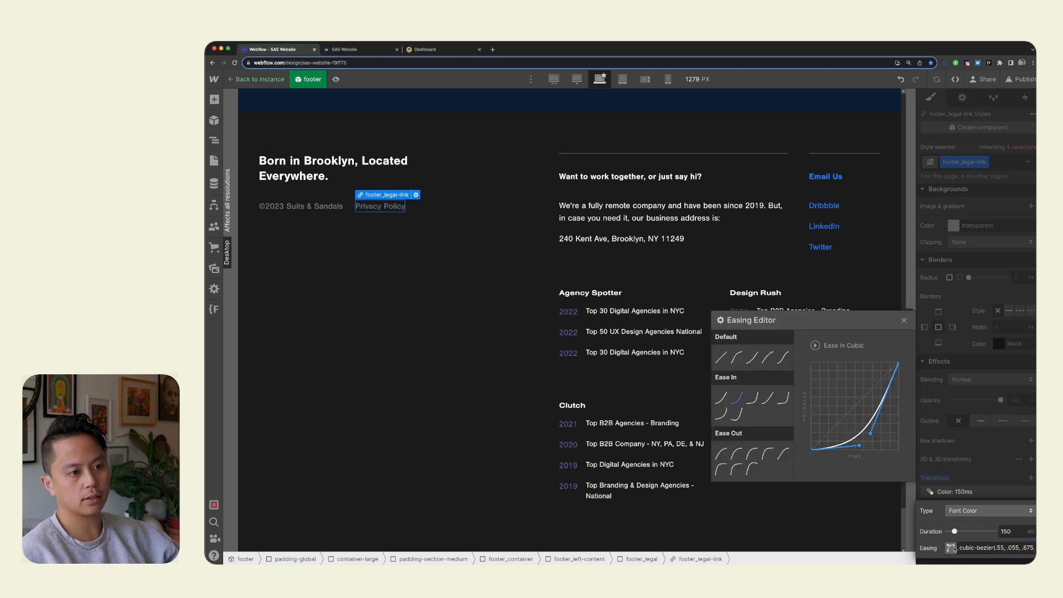
pyautogui.click(753, 399)
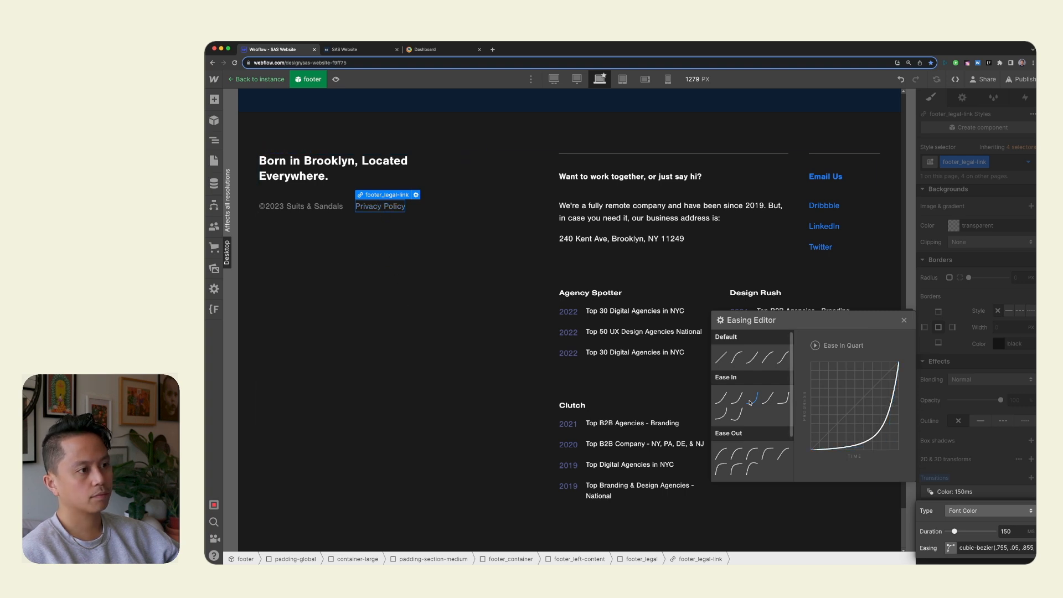
pyautogui.click(752, 455)
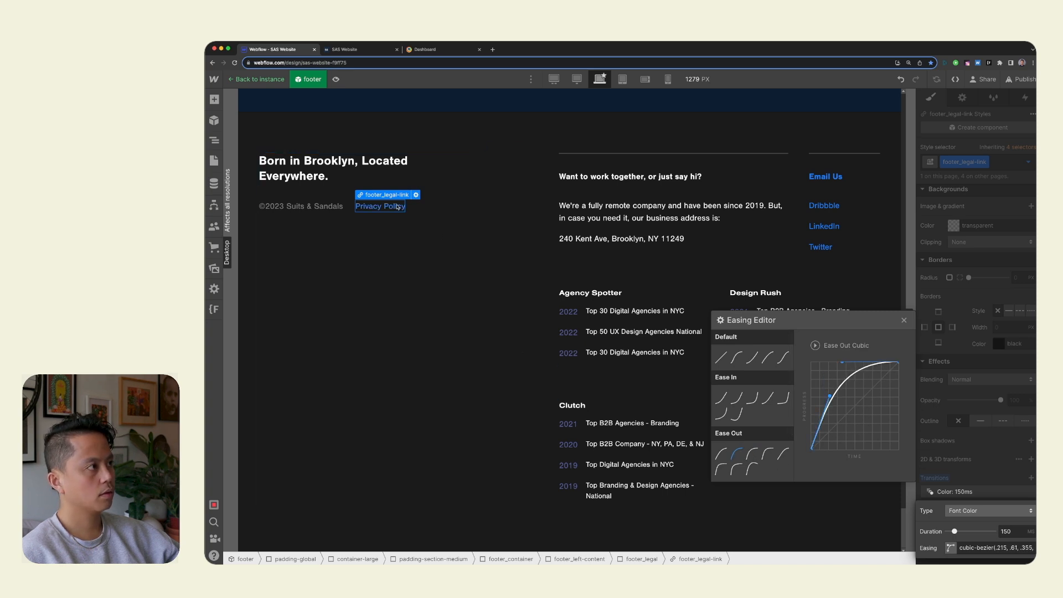
pyautogui.click(749, 399)
pyautogui.click(906, 321)
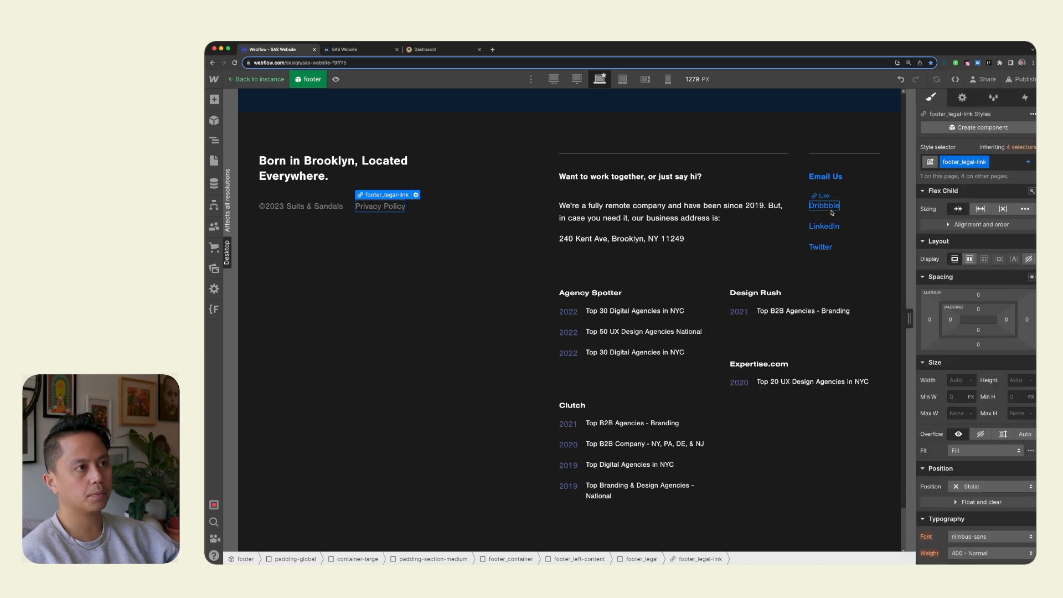
# Set the Hover state text color of the All Links tag to the Alice Blue swatch, working from the footer's Dribbble link.
pyautogui.click(843, 208)
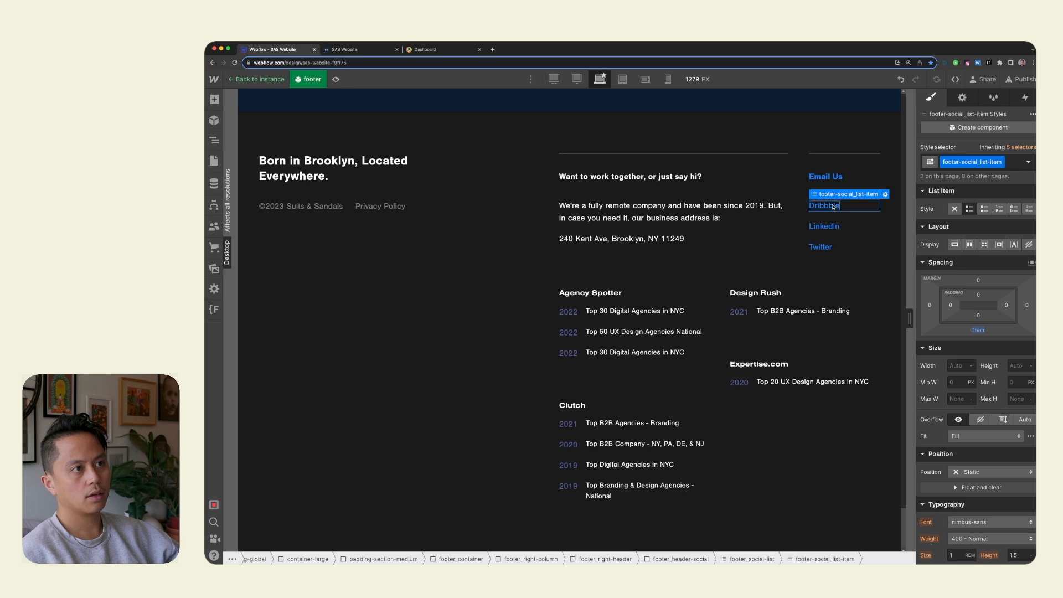
pyautogui.click(833, 206)
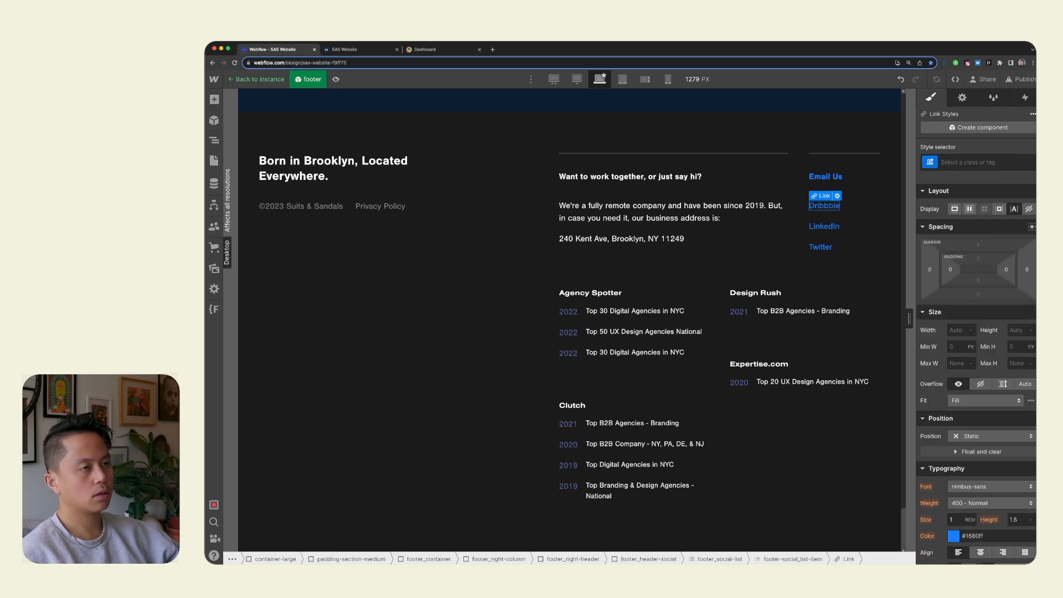
pyautogui.click(981, 163)
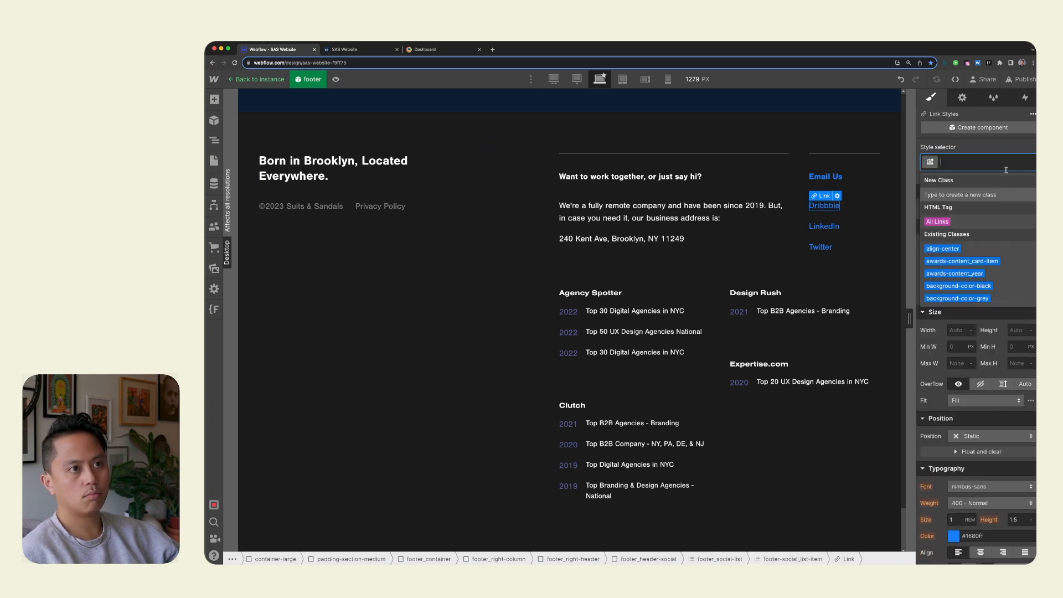
pyautogui.click(964, 219)
pyautogui.scroll(-5, 989, 503)
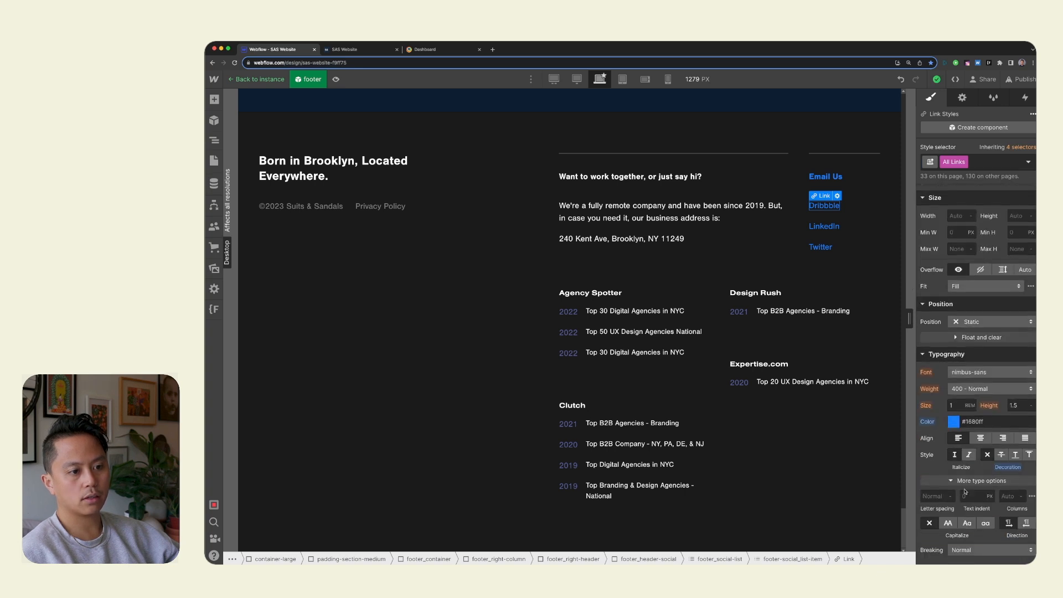
pyautogui.click(1028, 162)
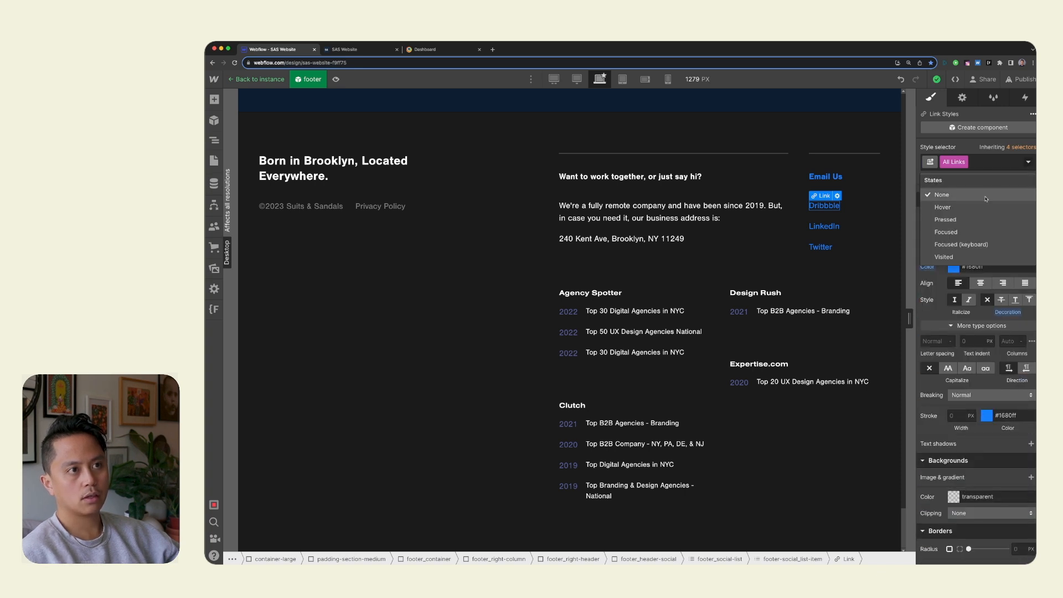
pyautogui.click(964, 208)
pyautogui.scroll(2, 983, 320)
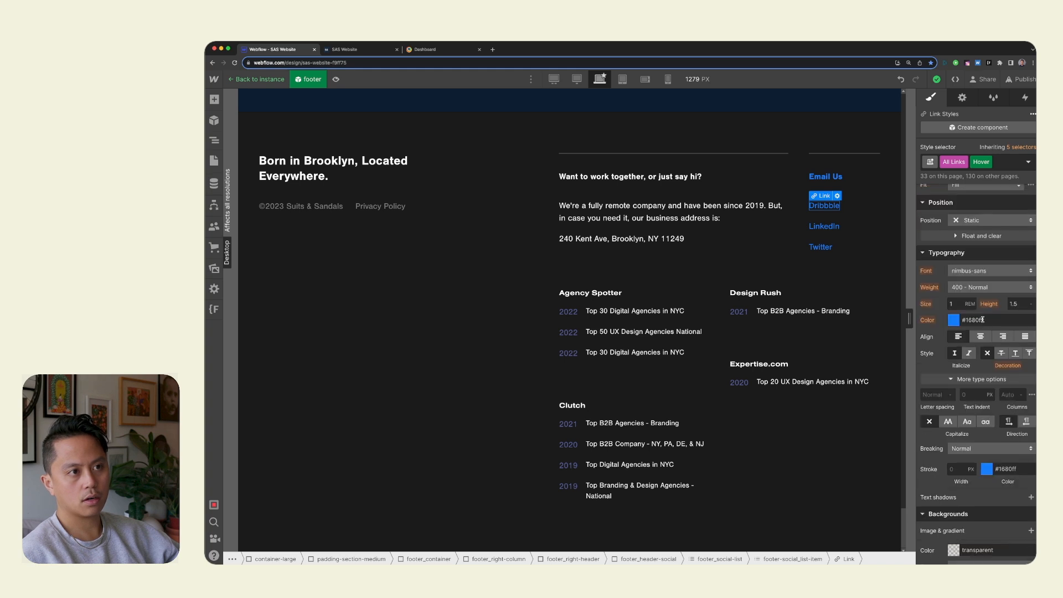
pyautogui.click(954, 320)
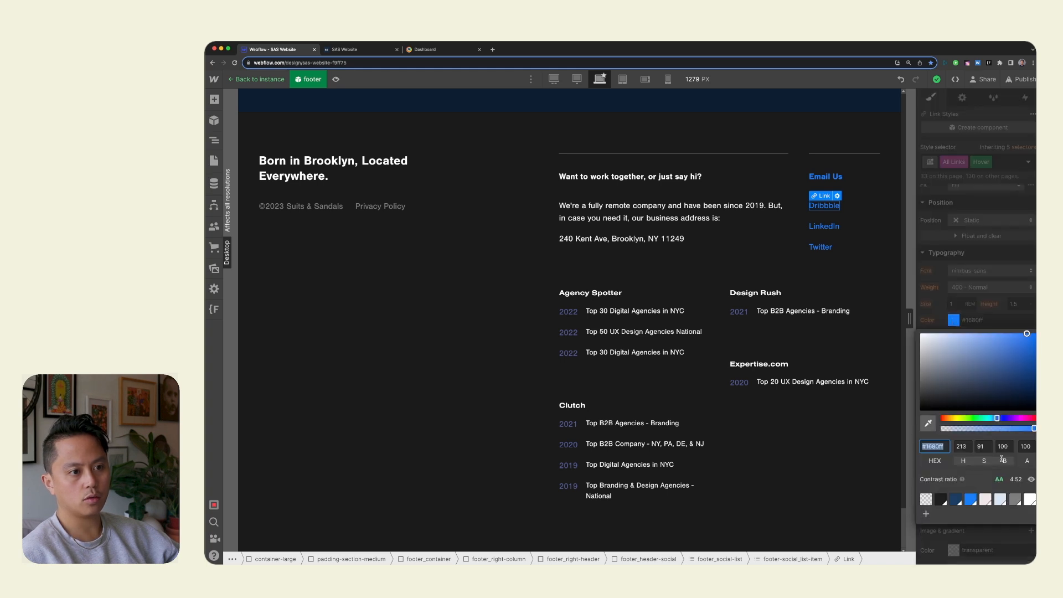
pyautogui.click(1001, 500)
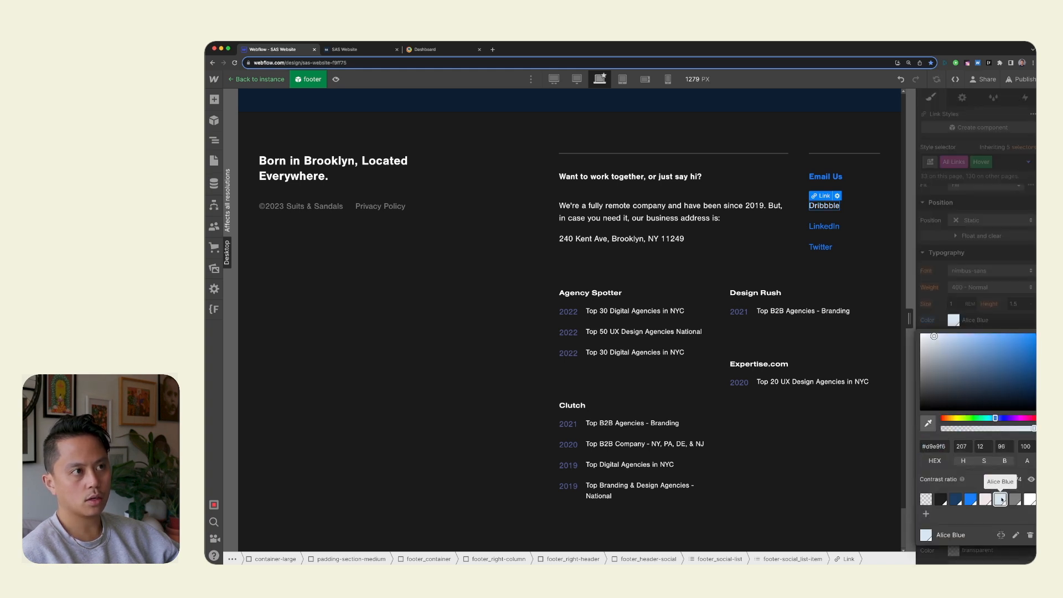
pyautogui.click(968, 256)
pyautogui.click(862, 272)
# Reselect the Dribbble link's All Links tag in its None state and add a Font Color transition.
pyautogui.click(825, 208)
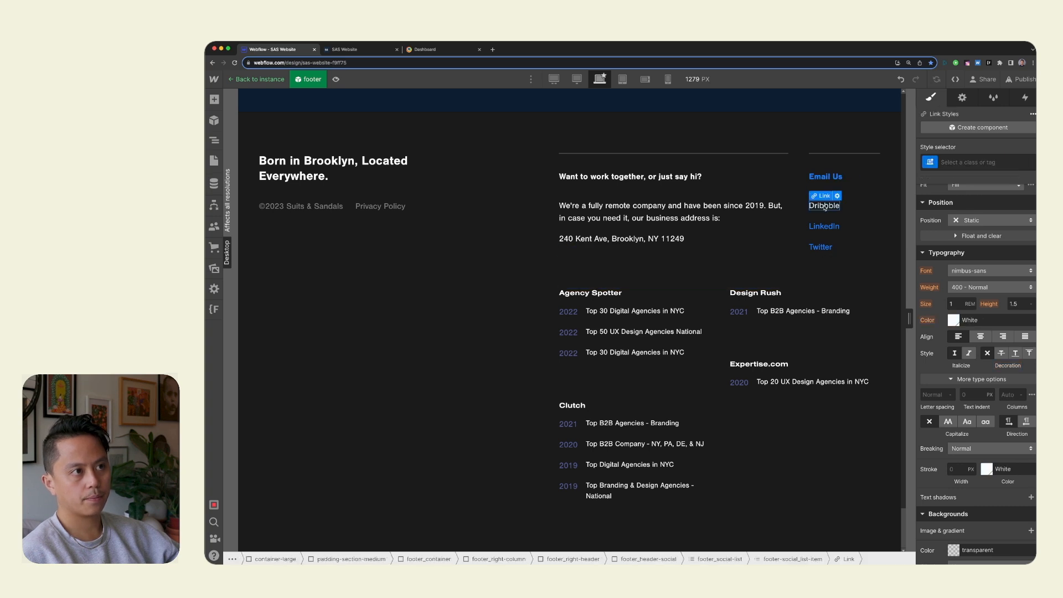
pyautogui.click(991, 162)
pyautogui.click(978, 220)
pyautogui.scroll(-6, 1010, 466)
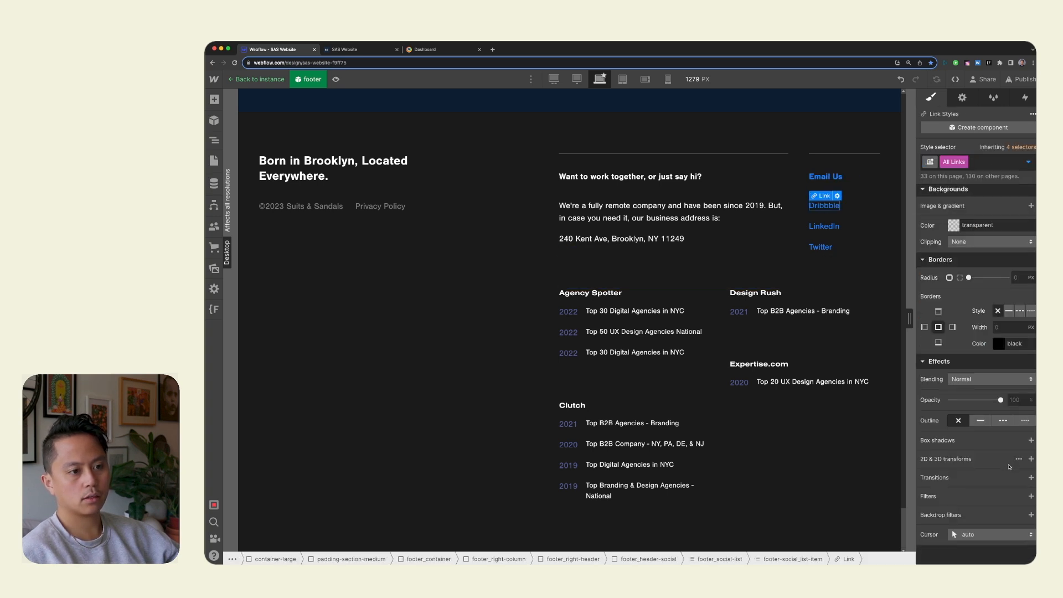
pyautogui.click(1032, 477)
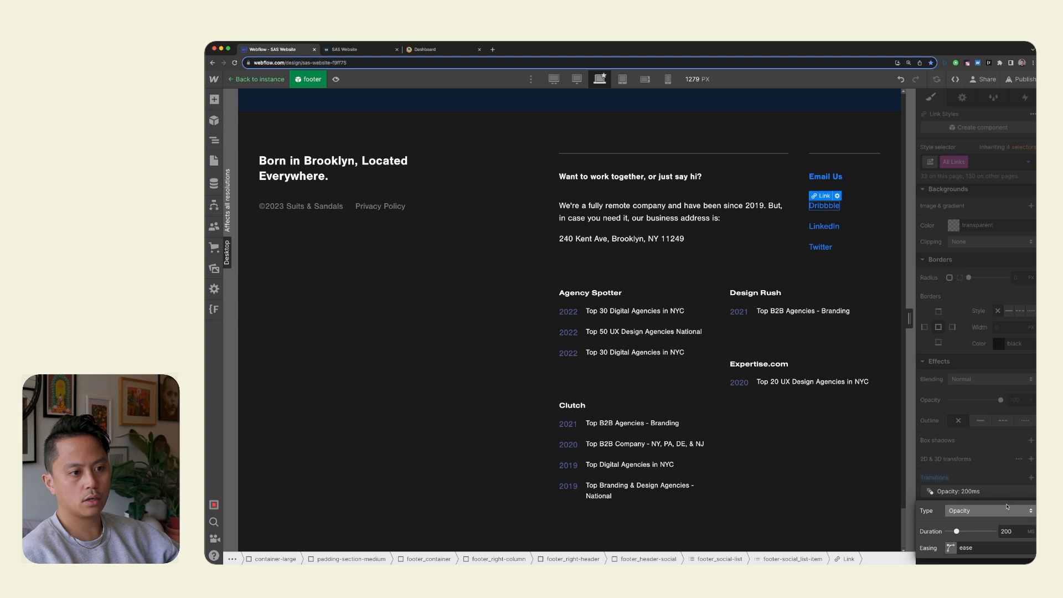
pyautogui.click(992, 510)
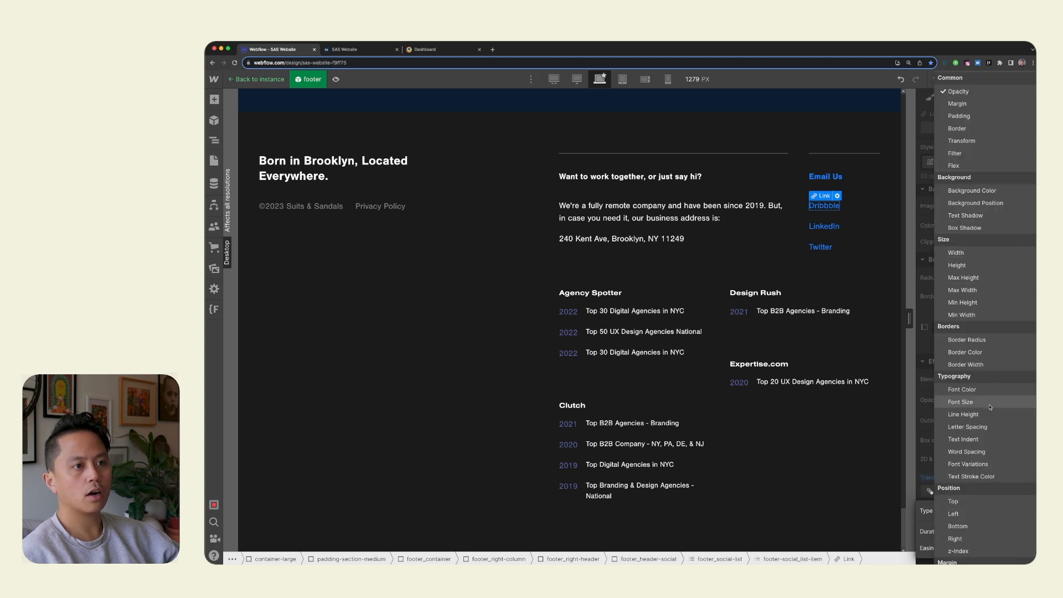
pyautogui.click(981, 390)
# Give the All Links Font Color transition Ease In Cubic easing and a 150 ms duration.
pyautogui.click(952, 549)
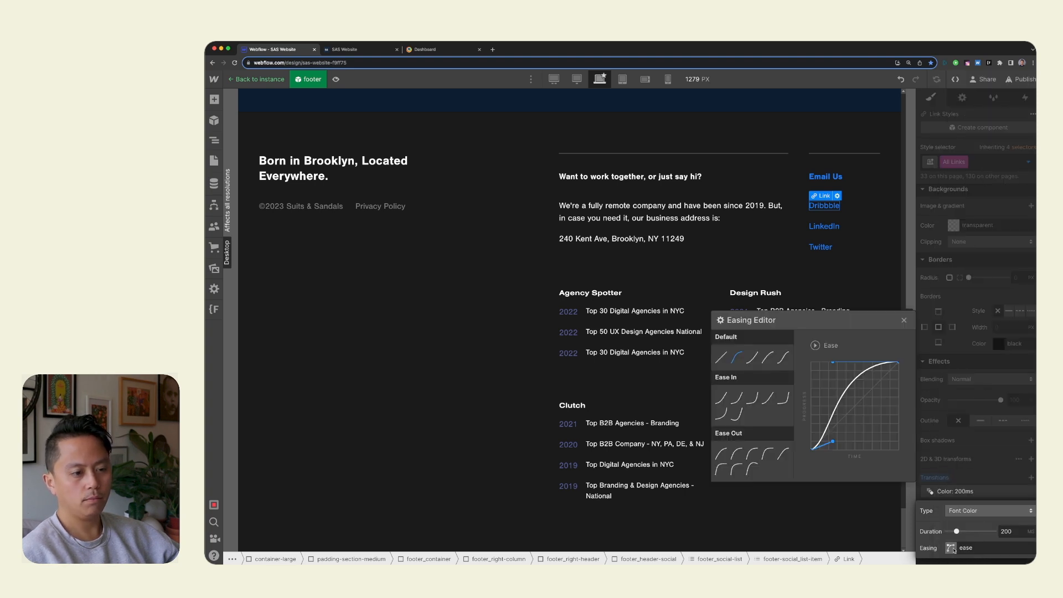
pyautogui.click(751, 398)
pyautogui.click(737, 399)
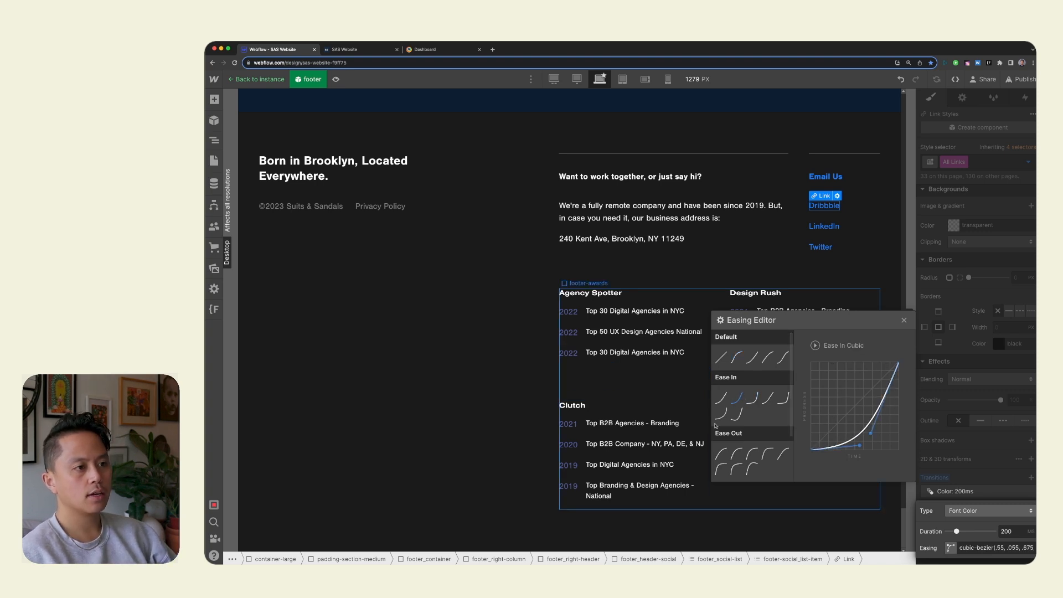
pyautogui.click(904, 322)
pyautogui.write('150')
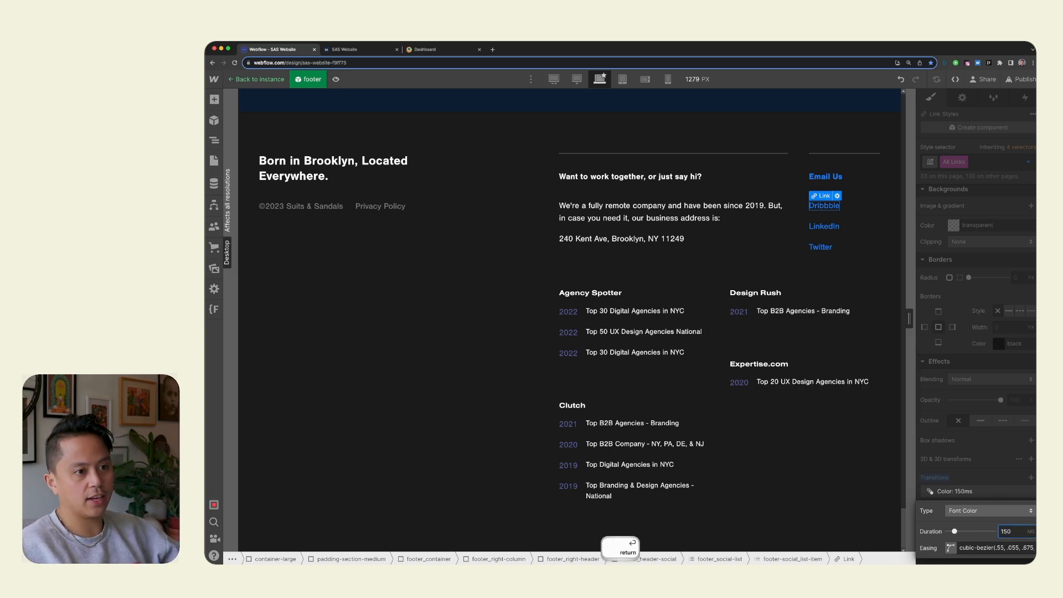
pyautogui.click(983, 454)
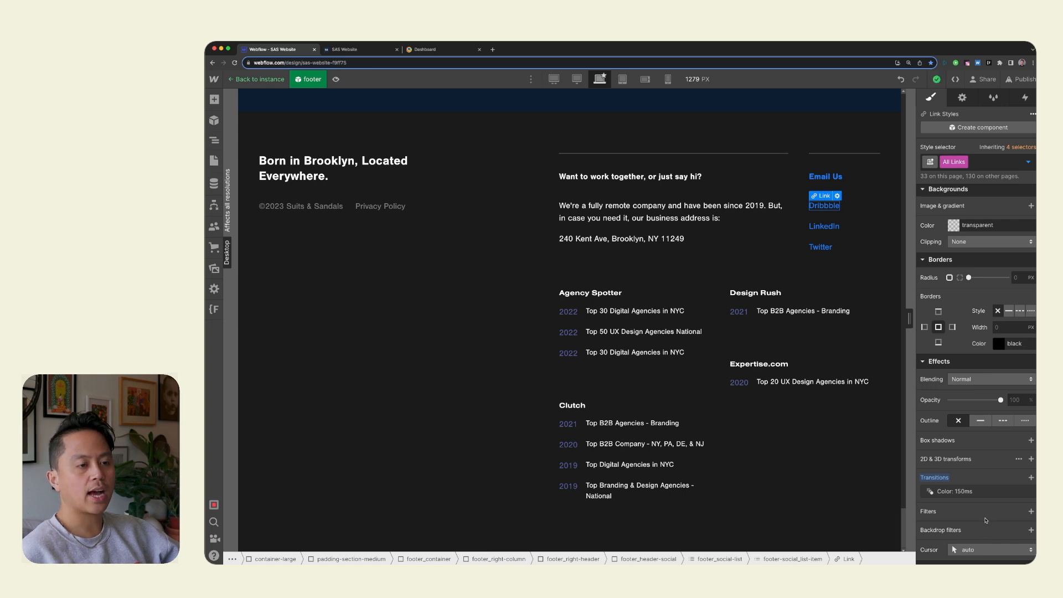
pyautogui.click(858, 320)
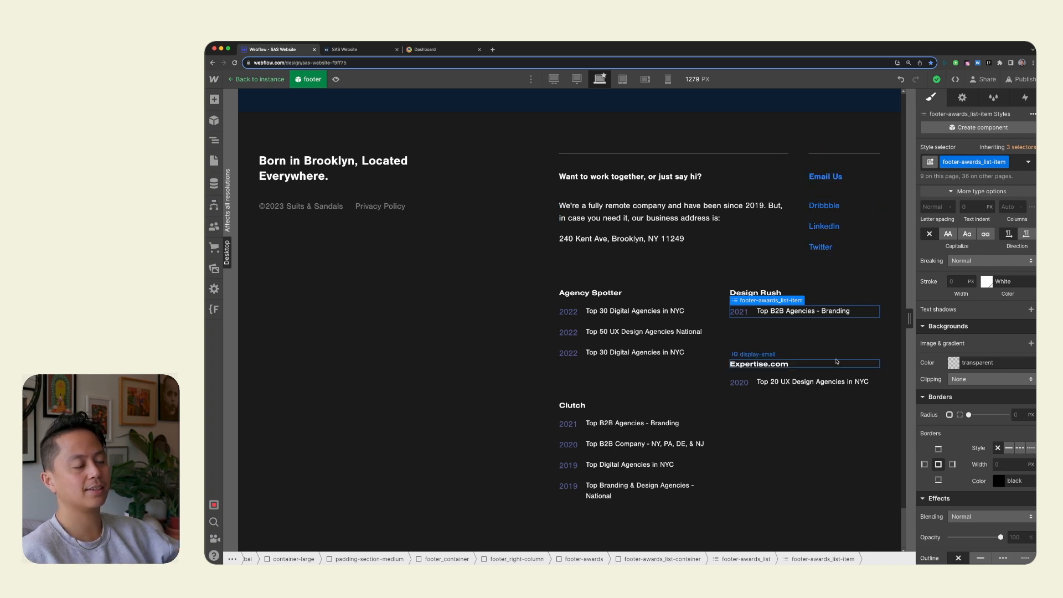
pyautogui.click(788, 375)
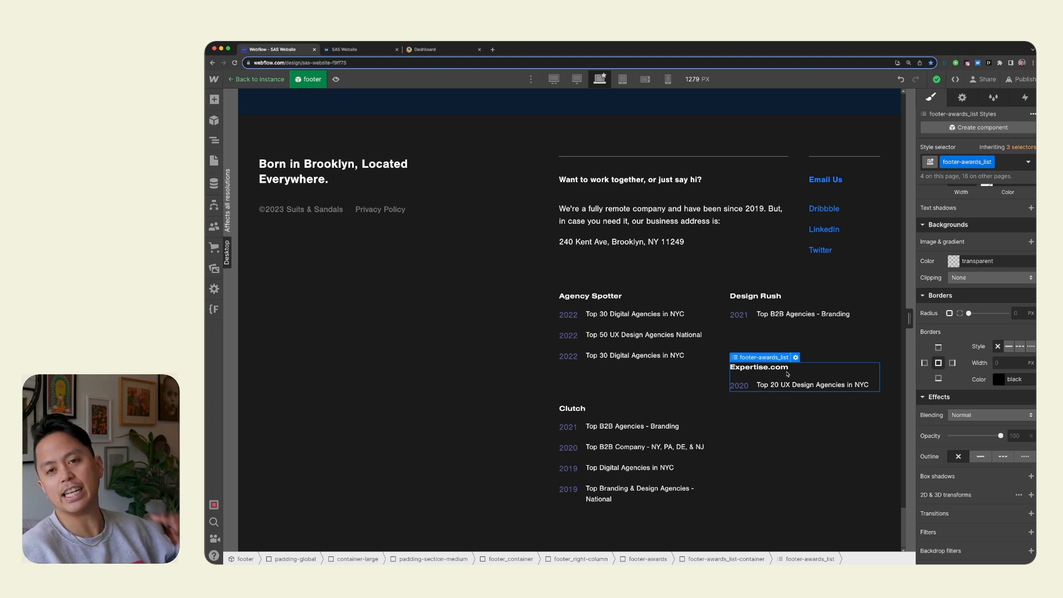
pyautogui.scroll(1, 788, 374)
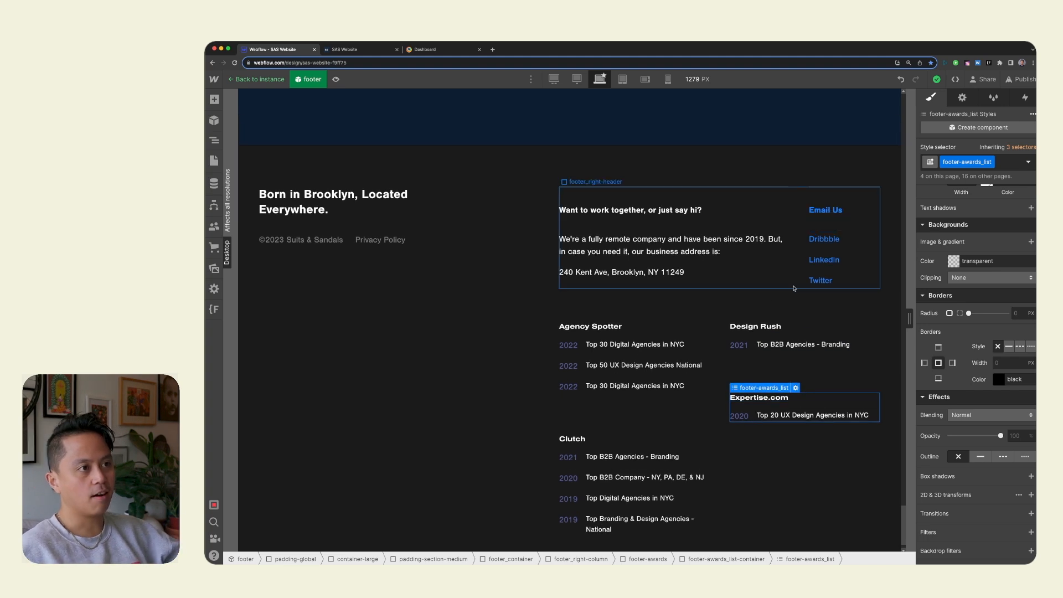
pyautogui.click(780, 307)
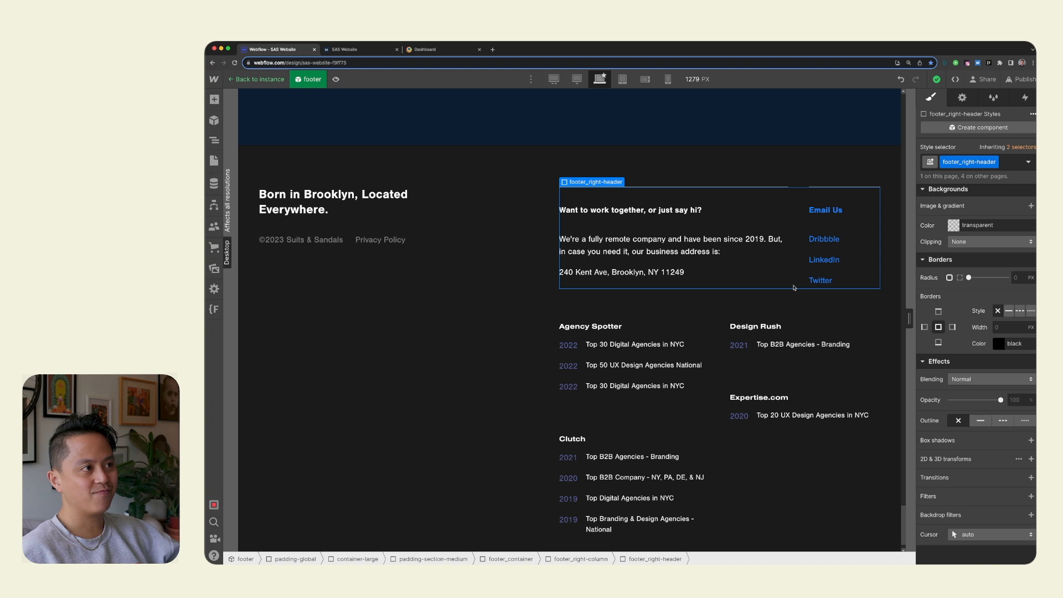
pyautogui.click(720, 347)
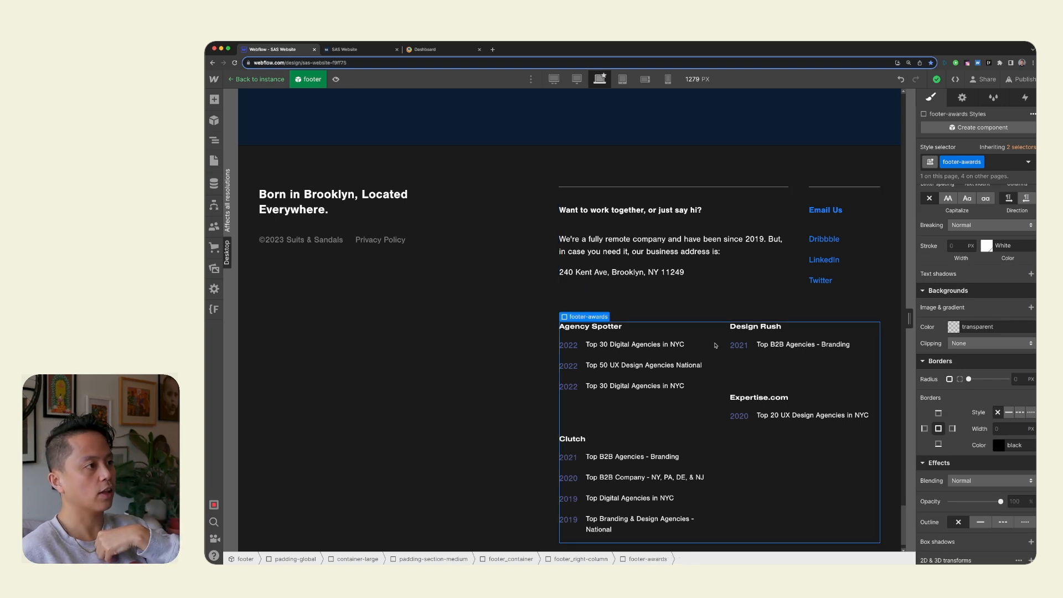
# Leave the footer component and examine the Home page's sections from the footer up to the hero header.
pyautogui.scroll(10, 715, 346)
pyautogui.press('Escape')
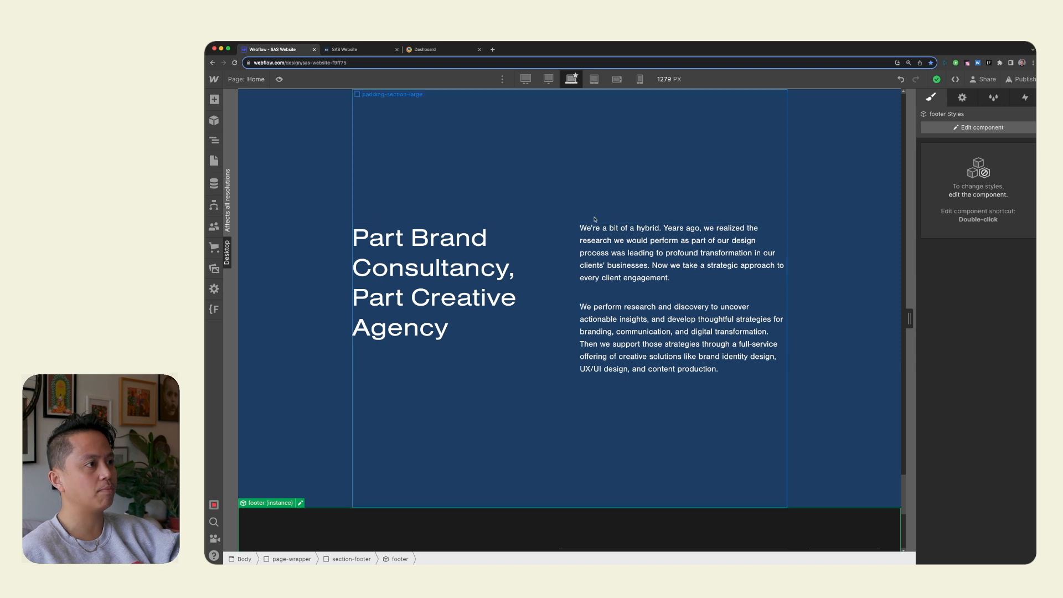
pyautogui.scroll(9, 574, 224)
pyautogui.scroll(5, 574, 224)
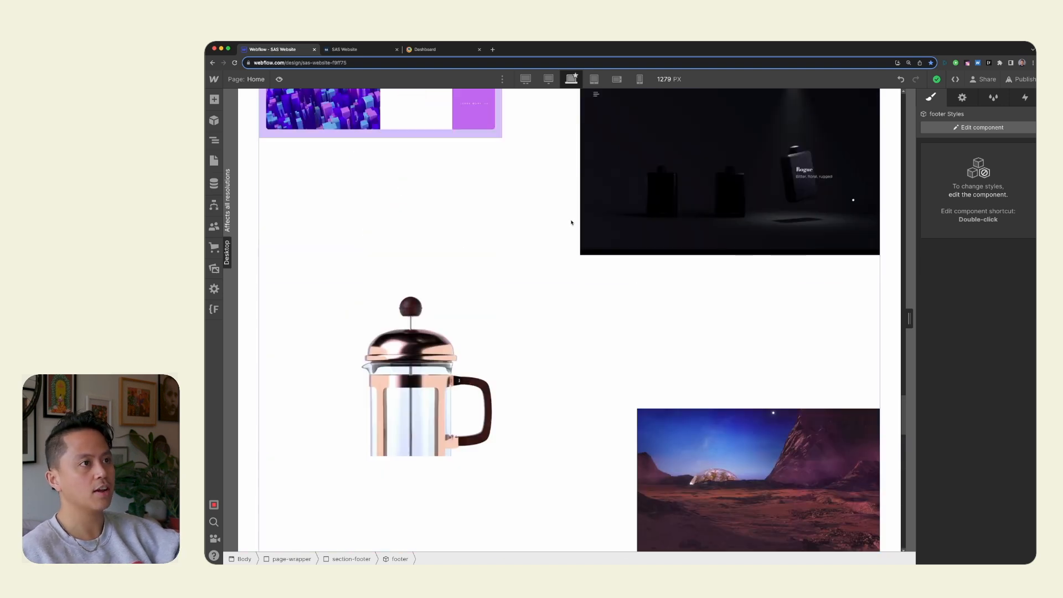
pyautogui.scroll(15, 571, 224)
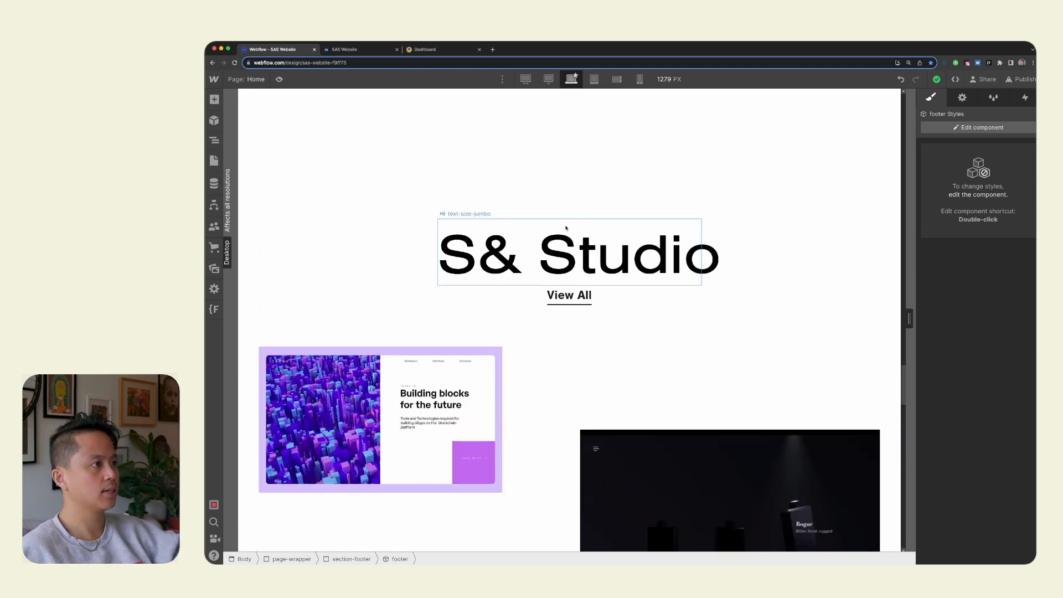
pyautogui.scroll(5, 570, 235)
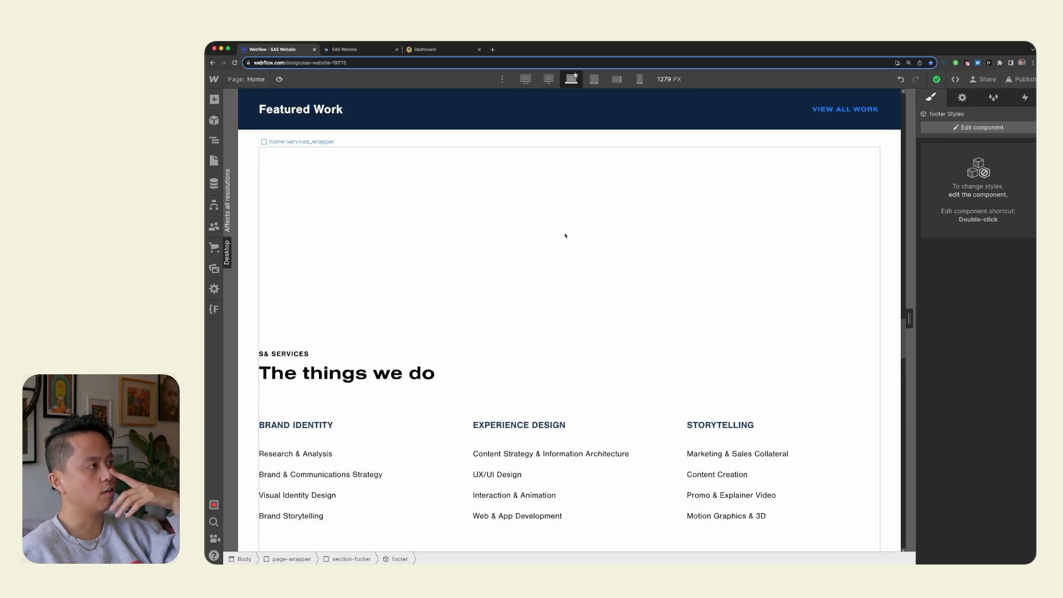
pyautogui.click(311, 135)
pyautogui.scroll(6, 310, 136)
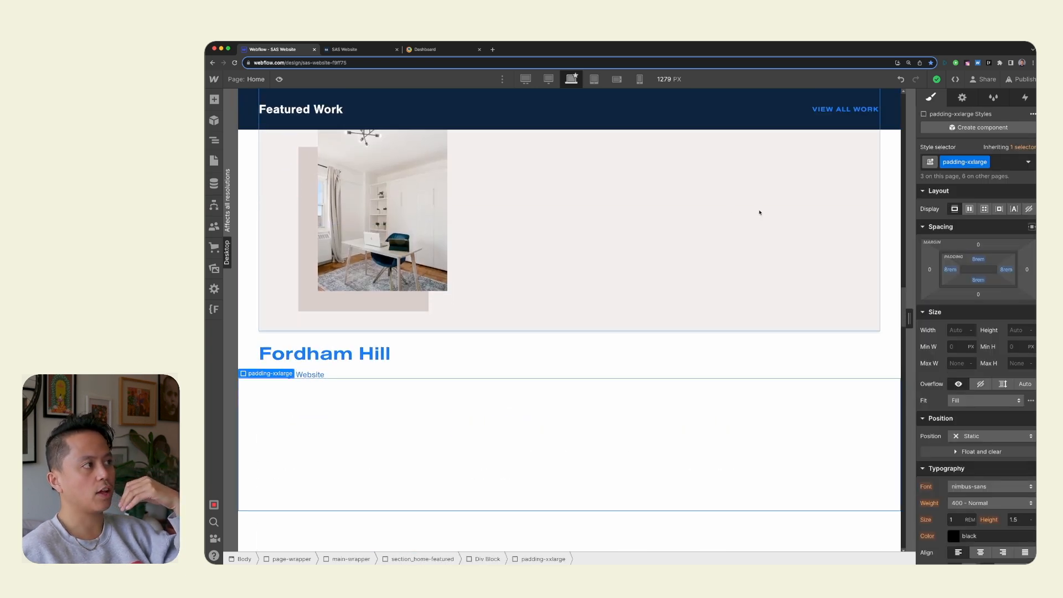
pyautogui.scroll(6, 759, 213)
pyautogui.scroll(3, 759, 213)
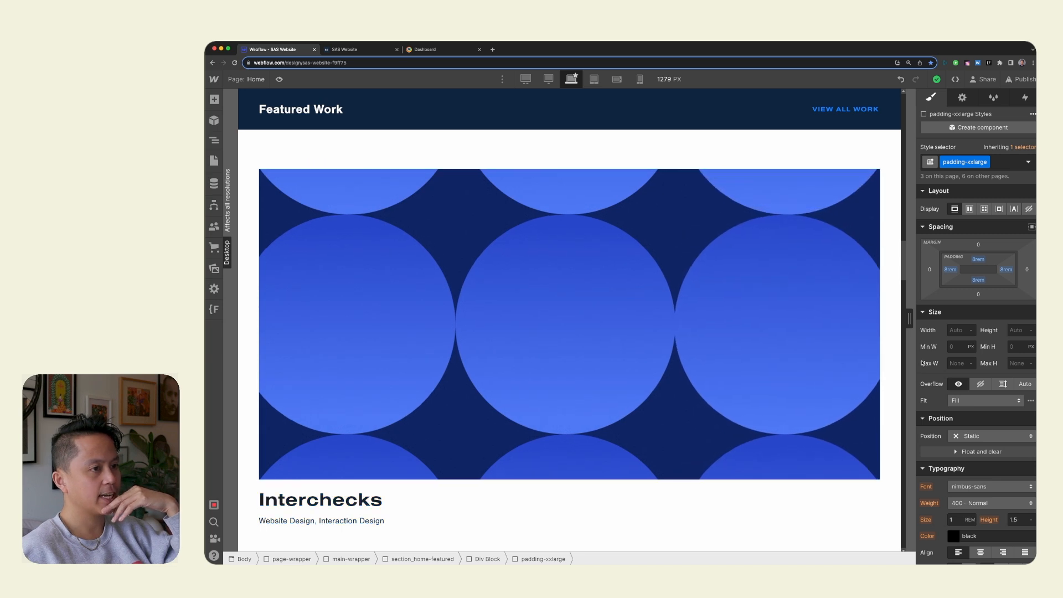
pyautogui.scroll(-6, 738, 341)
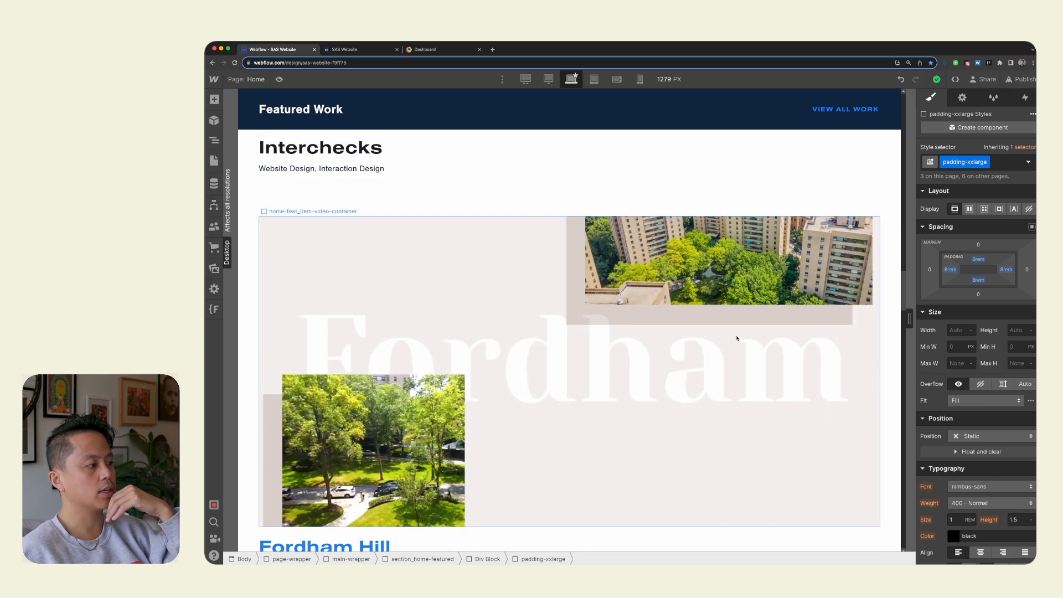
pyautogui.scroll(-3, 736, 338)
pyautogui.scroll(10, 804, 483)
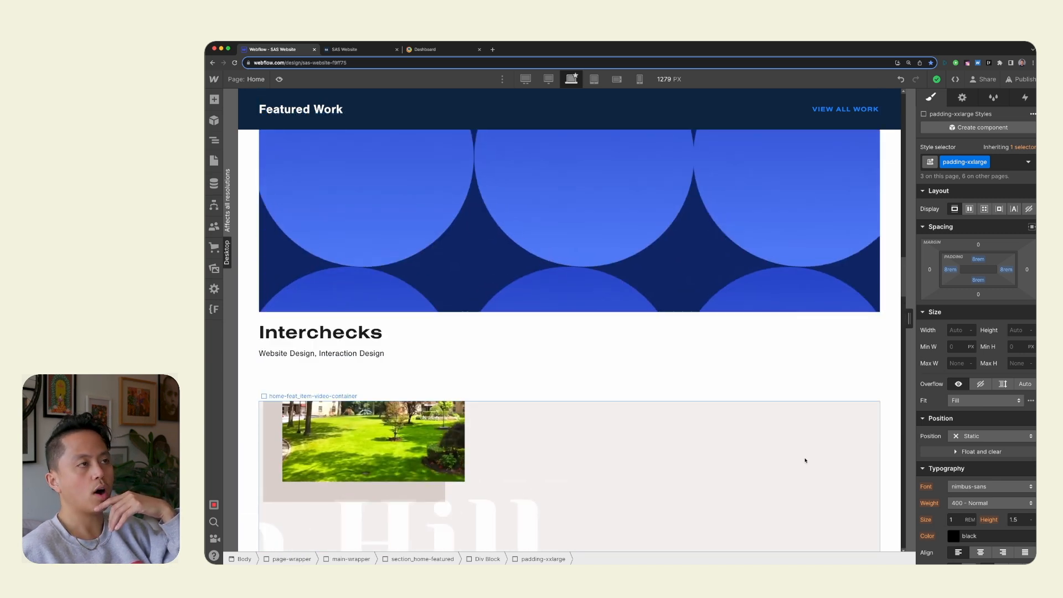
pyautogui.scroll(15, 737, 265)
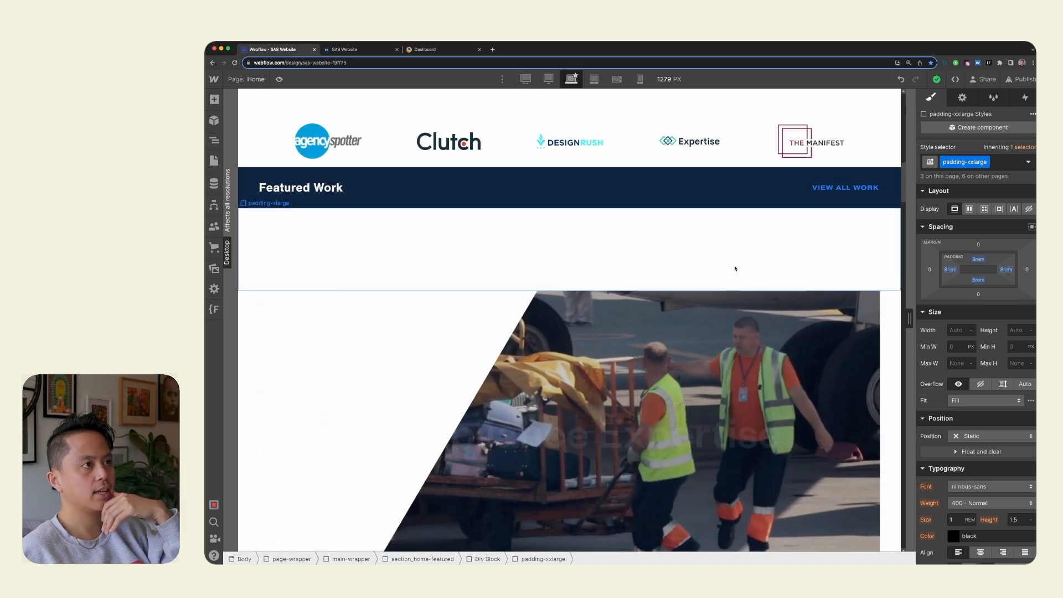
pyautogui.scroll(3, 740, 263)
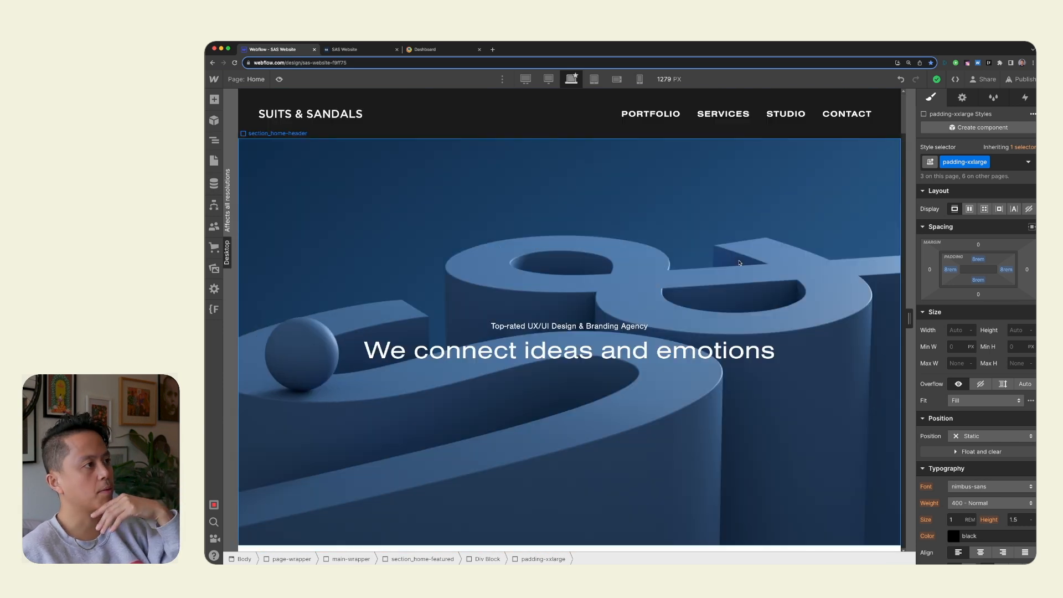